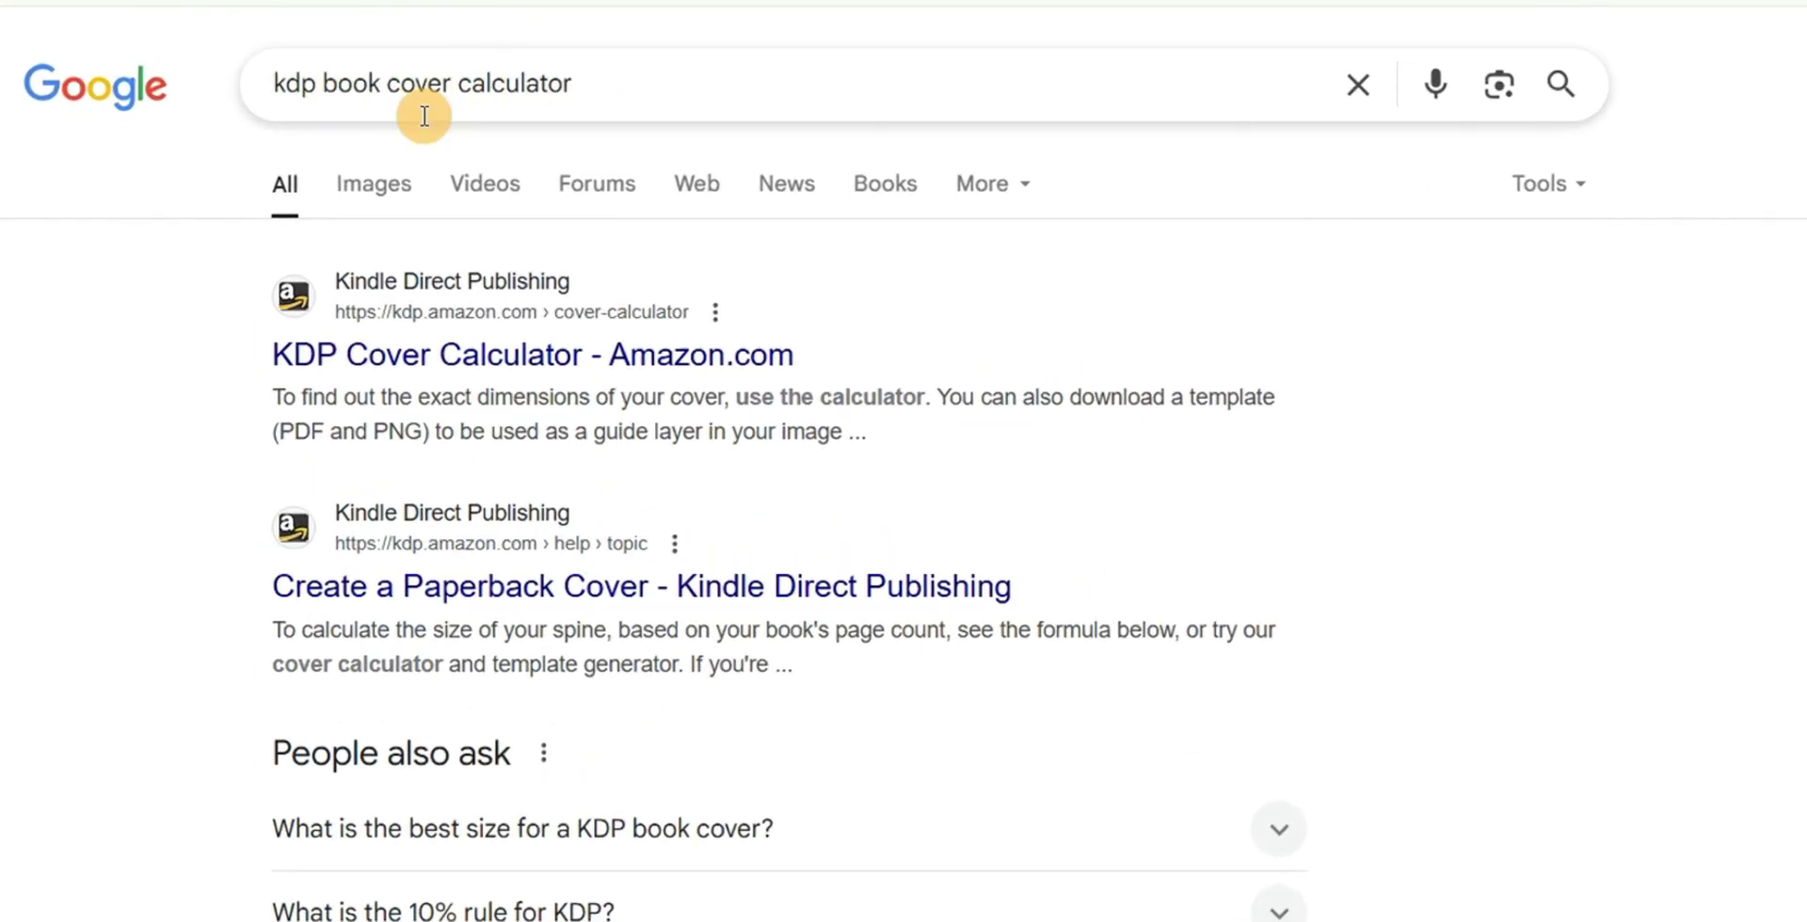
Open the 'KDP Cover Calculator - Amazon.com' result from the Google search
click(428, 362)
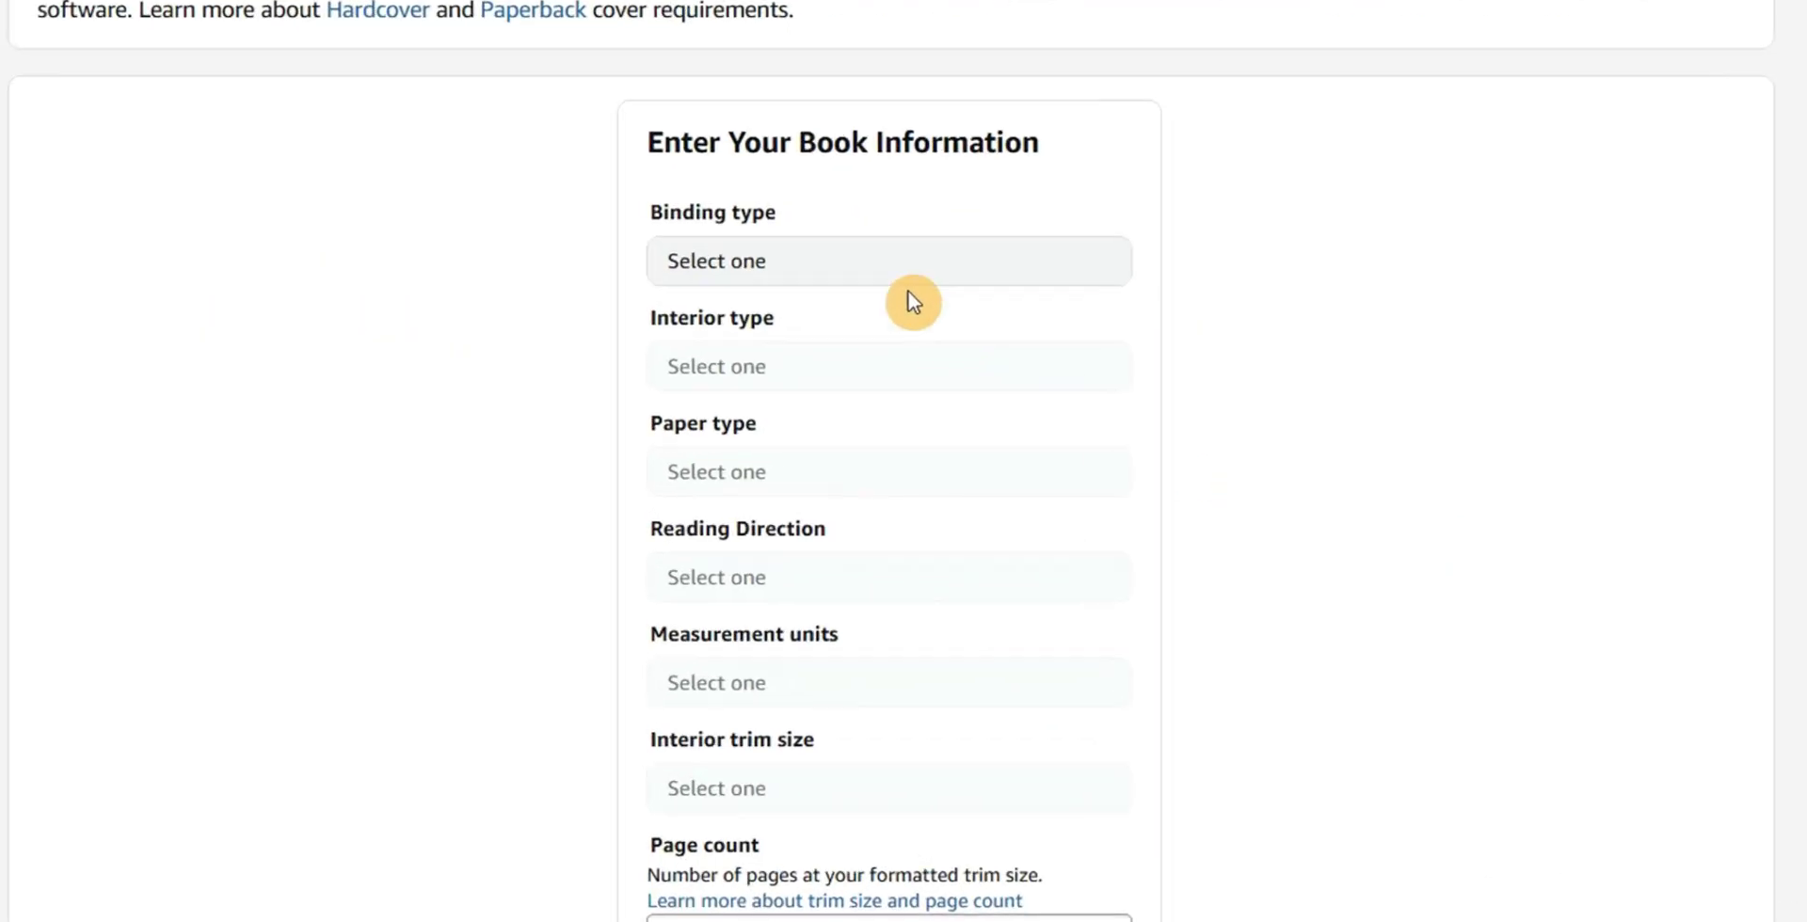
Choose Paperback, Black & white interior, White paper, Left to Right reading, and Inches
click(894, 552)
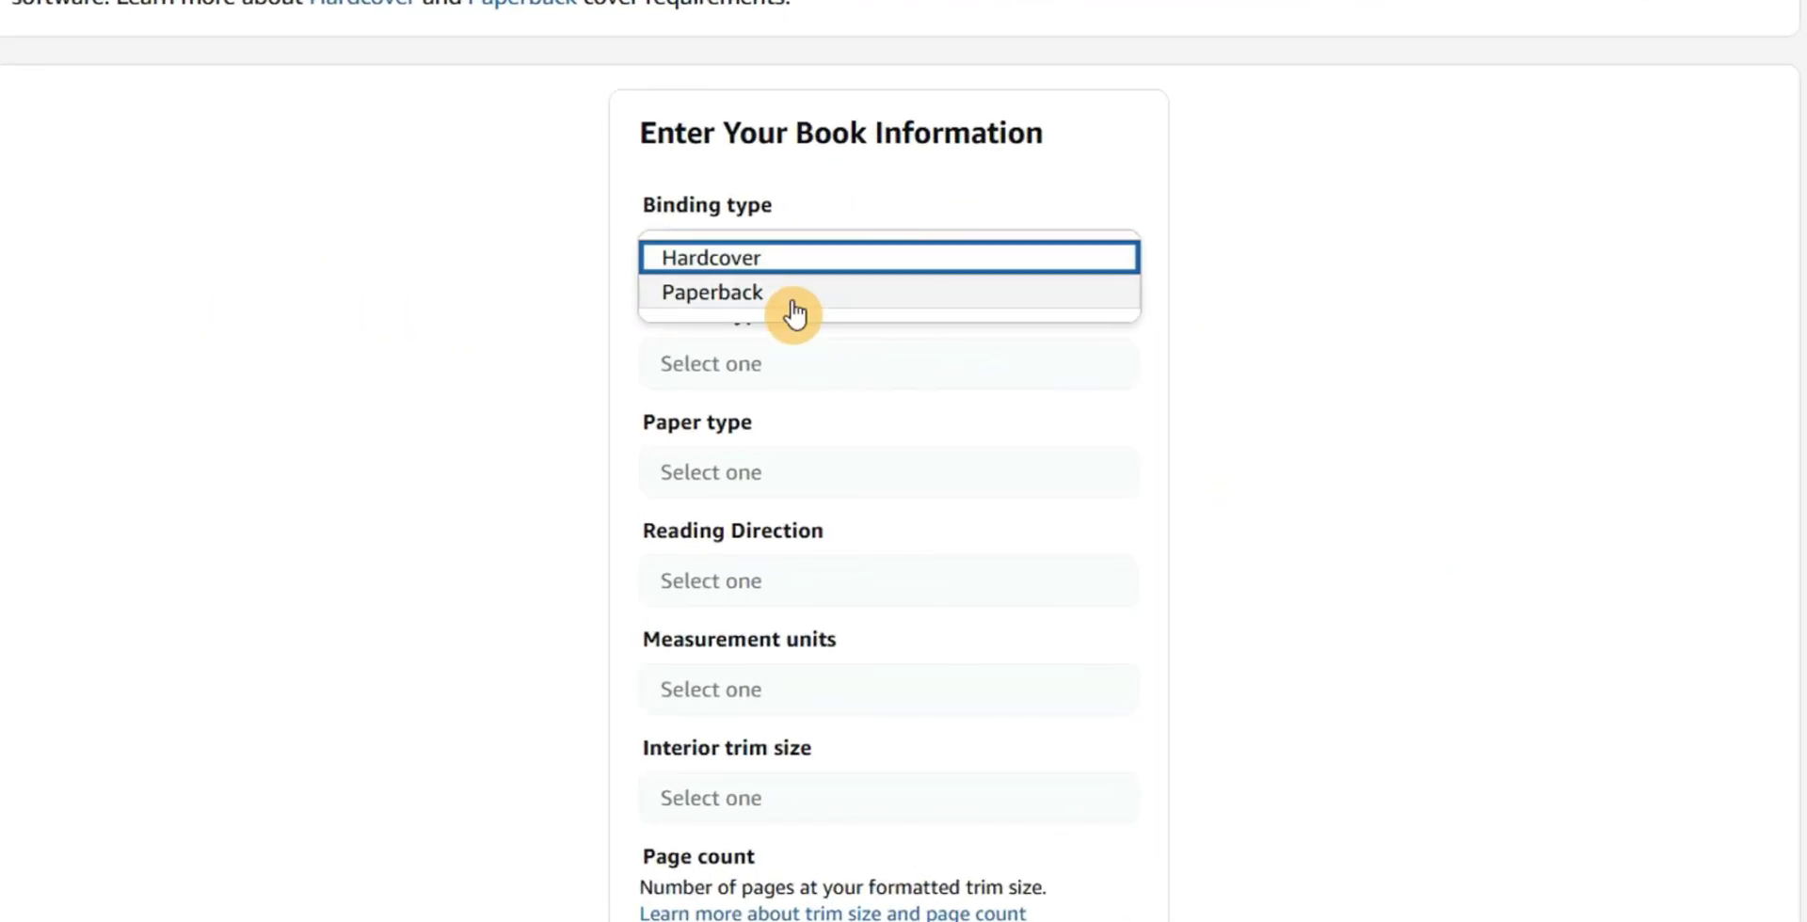
click(826, 590)
click(813, 365)
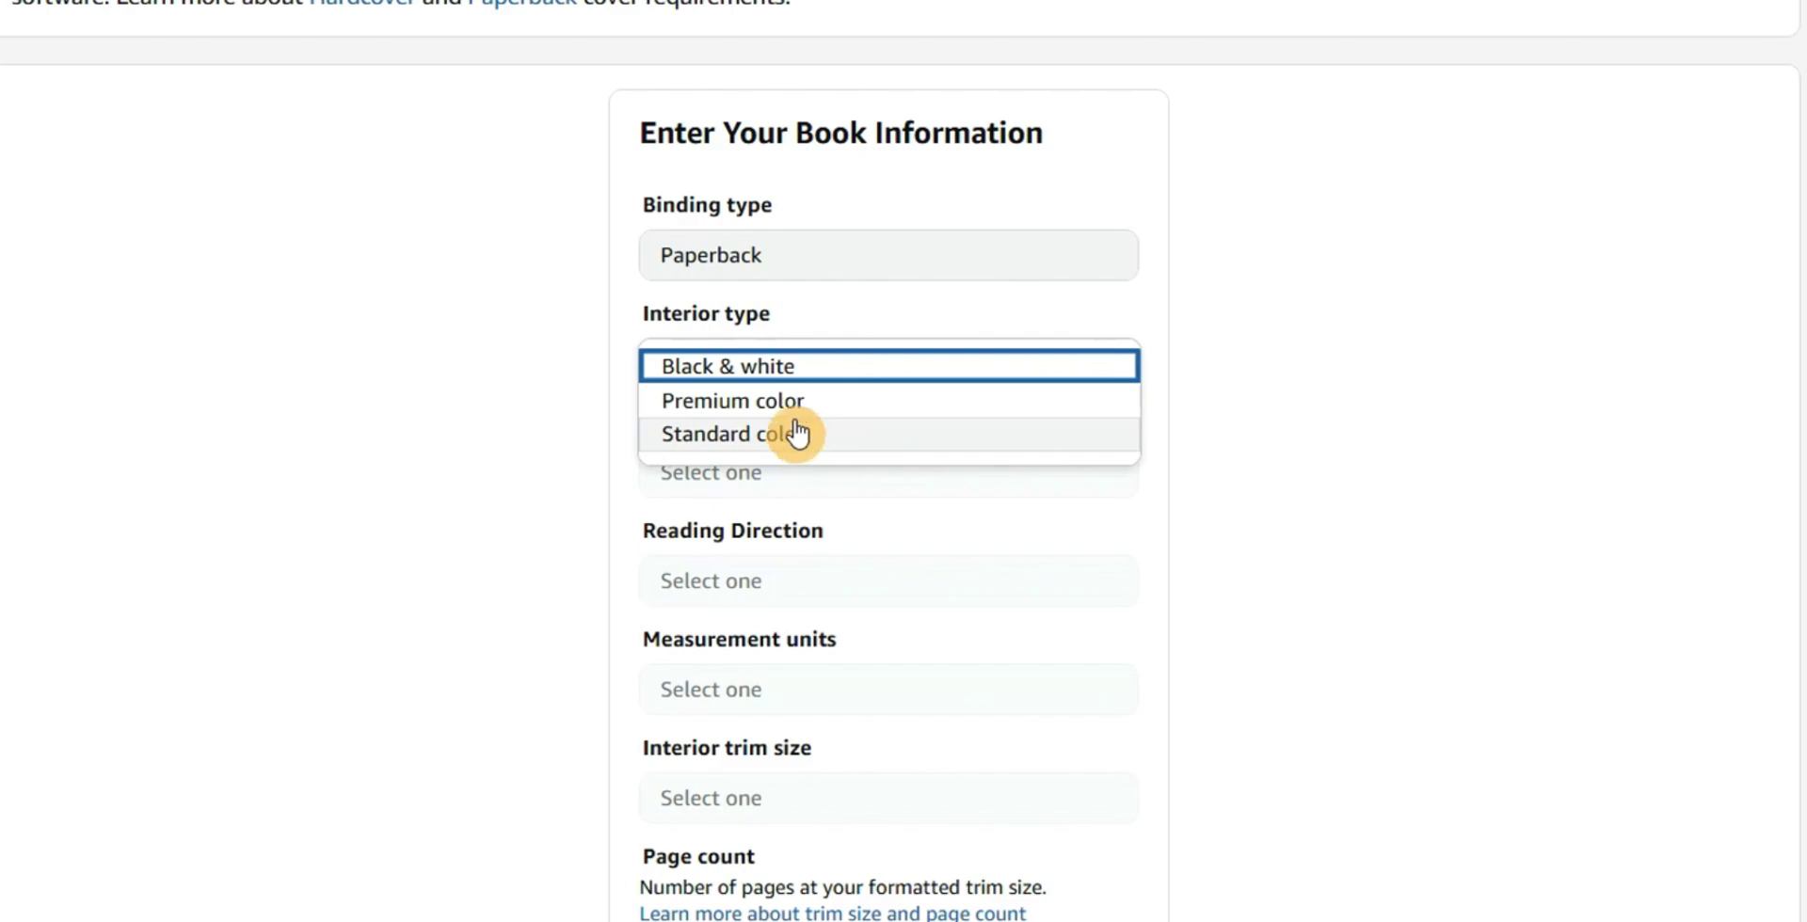
click(727, 366)
click(782, 473)
click(779, 510)
click(753, 581)
click(748, 622)
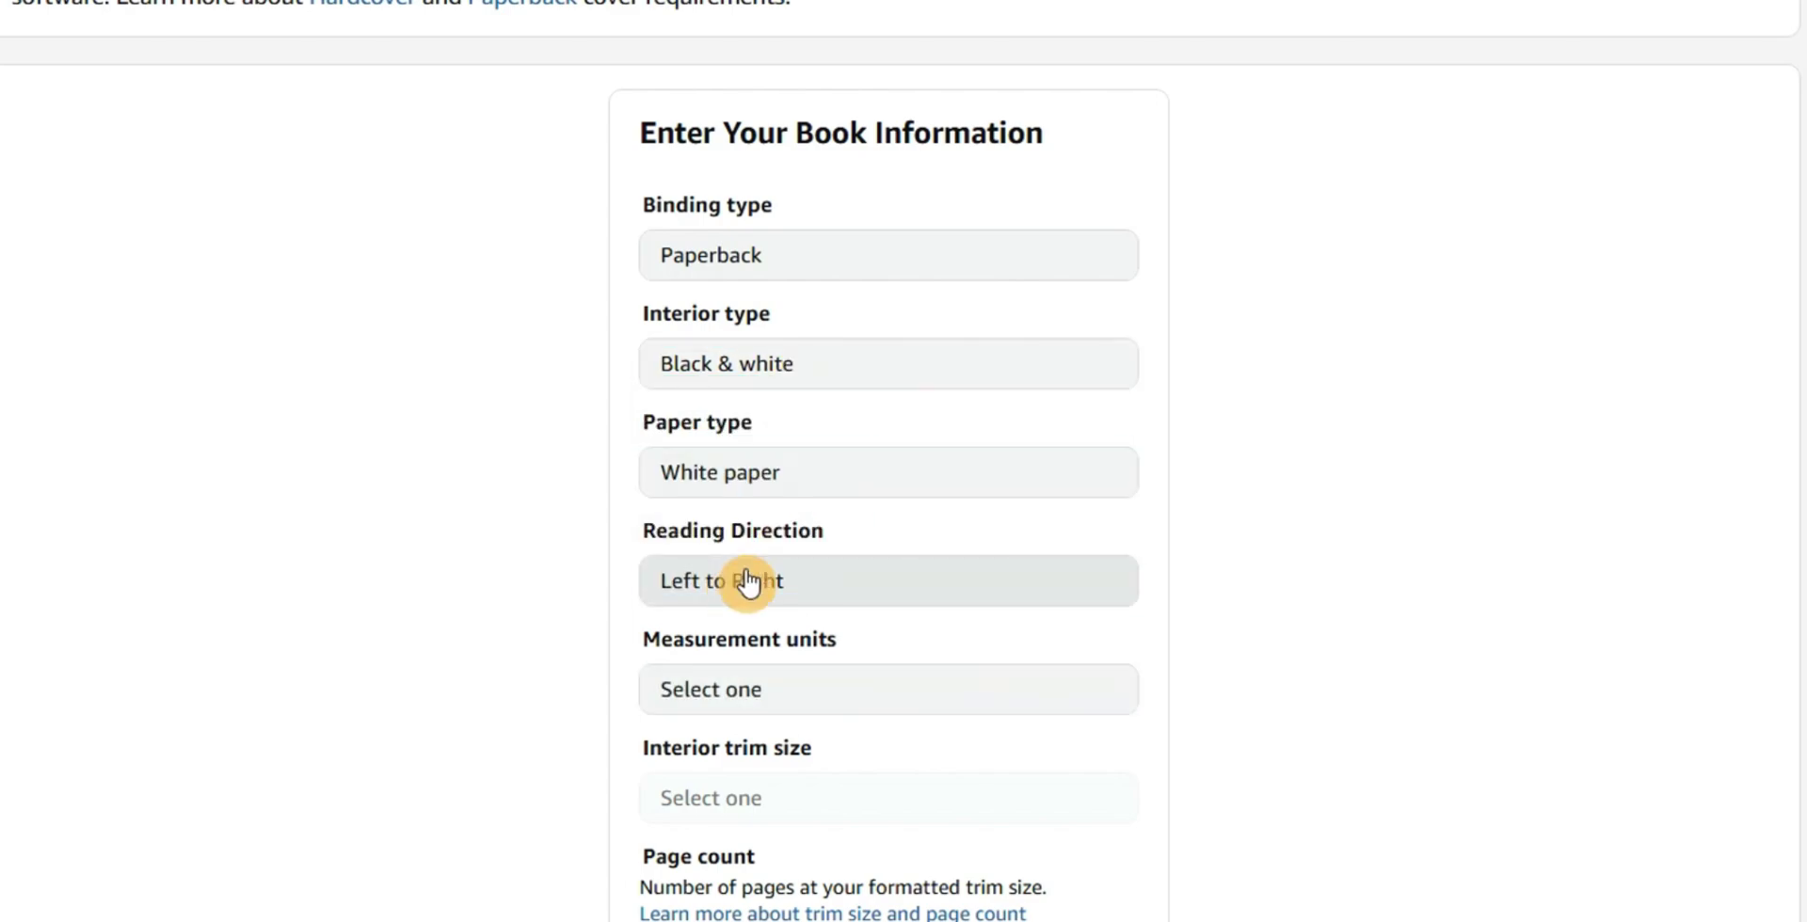
click(737, 704)
click(734, 692)
Set 8.5 x 11 in trim and 120 pages, calculate dimensions, and download the template
scroll(911, 651, down, 3)
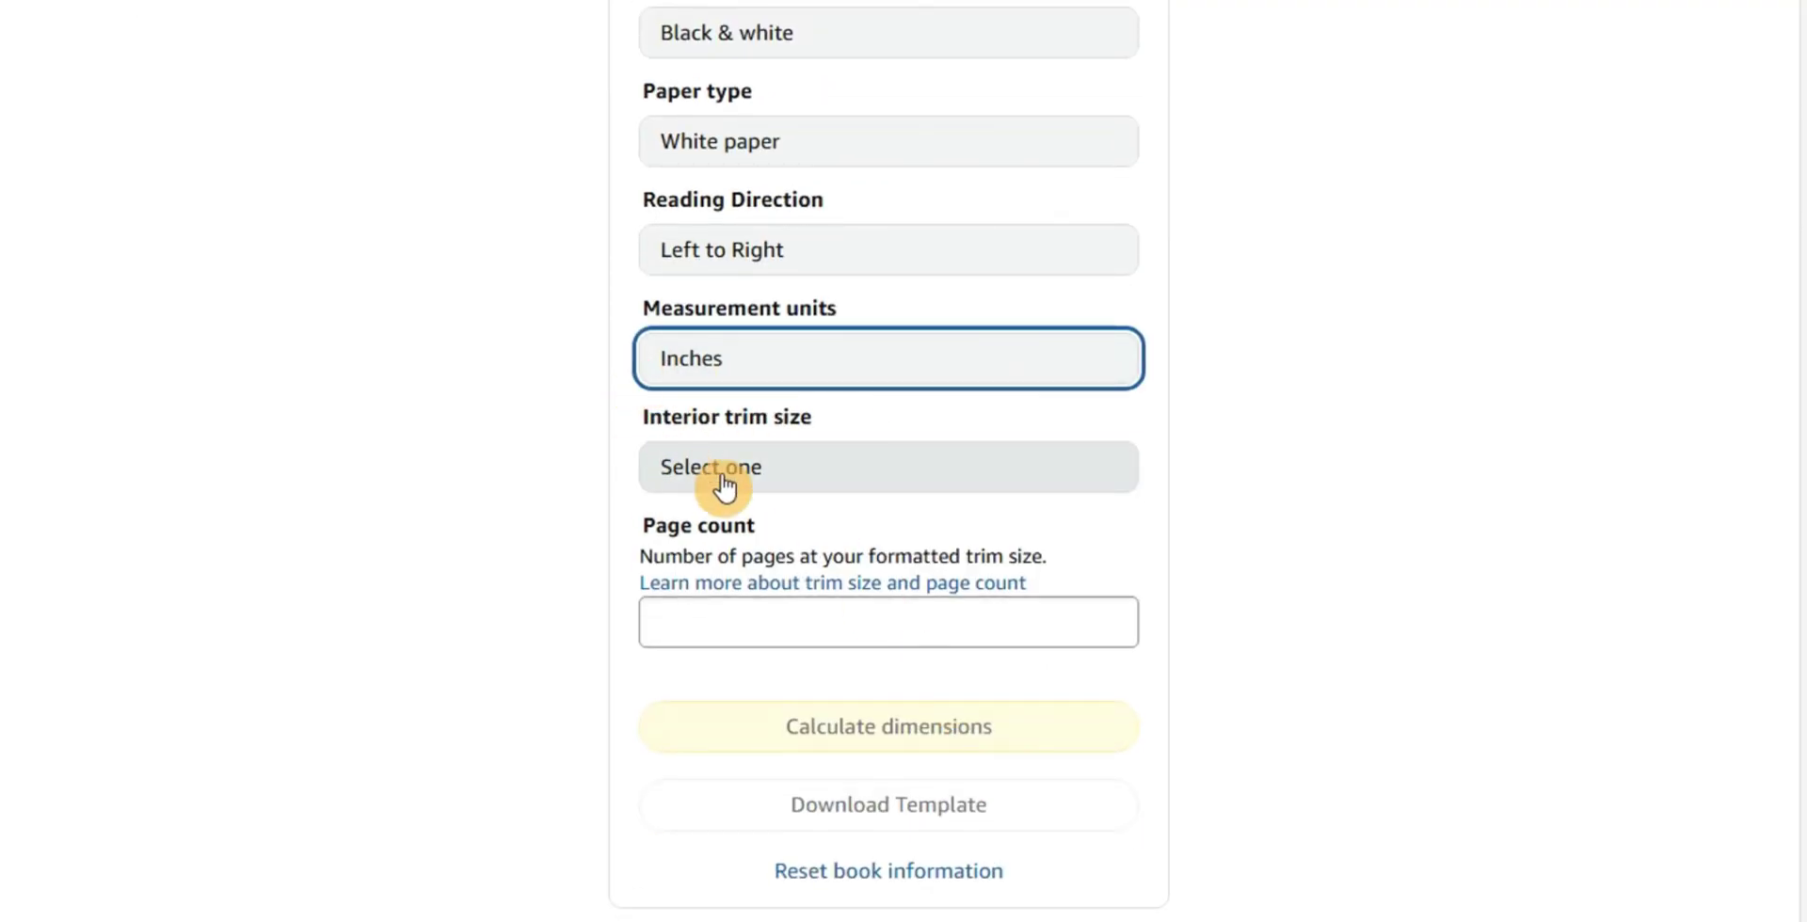
click(762, 481)
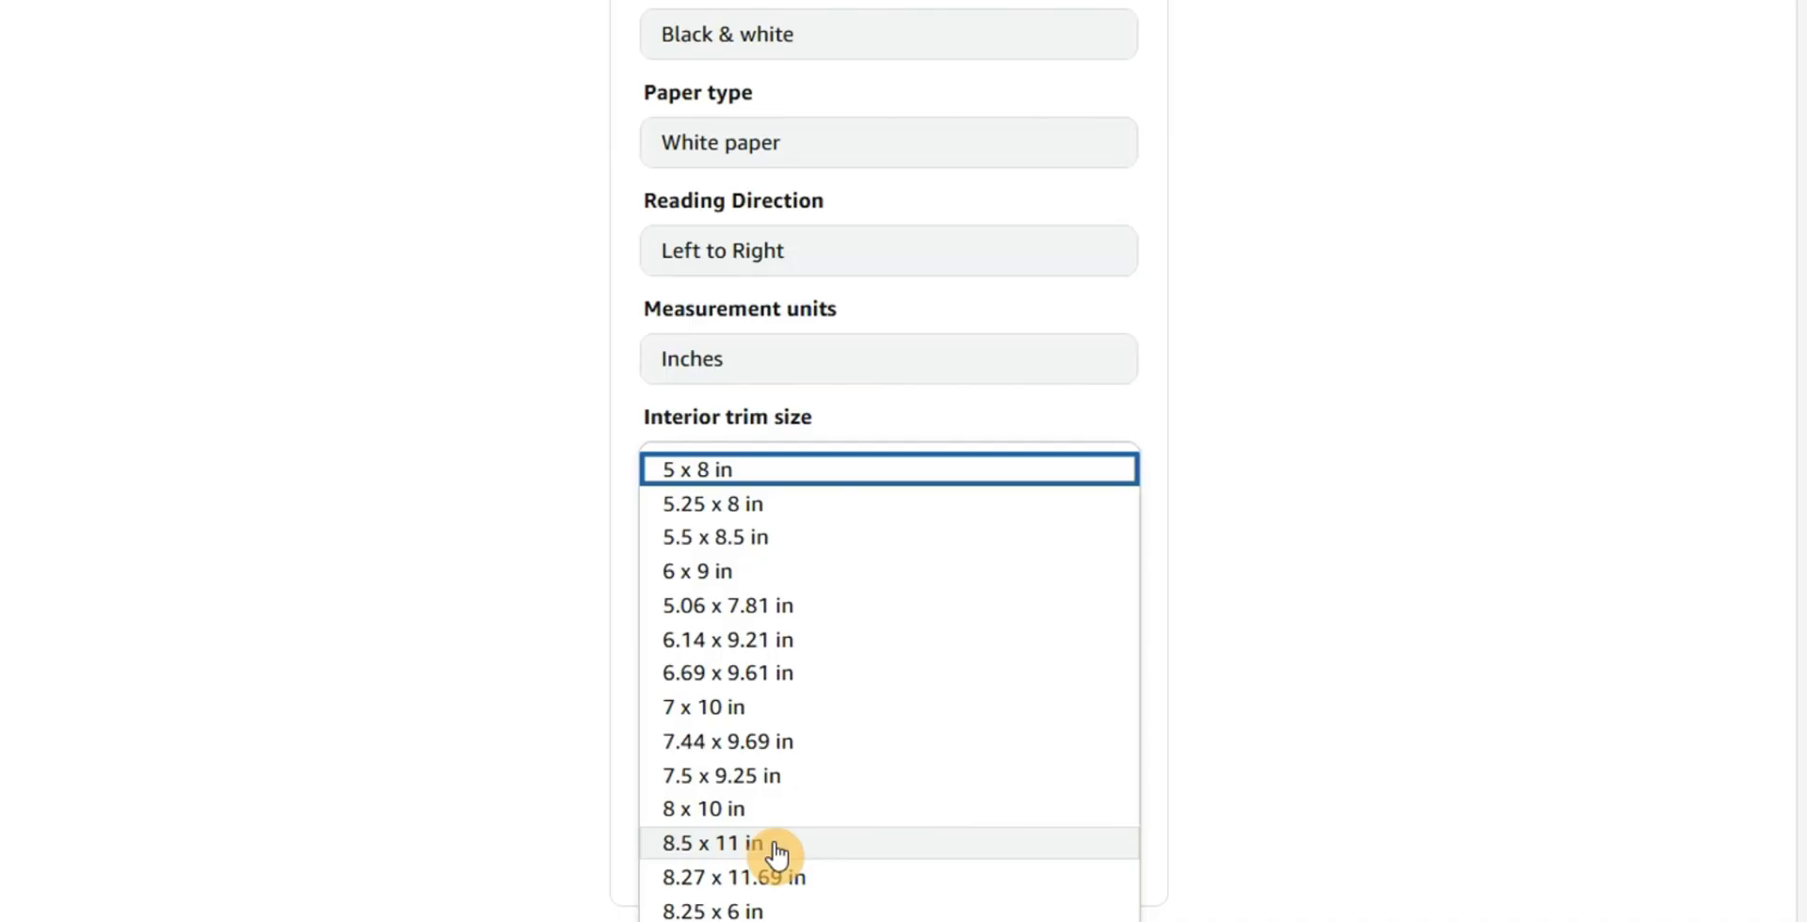
click(776, 852)
click(701, 623)
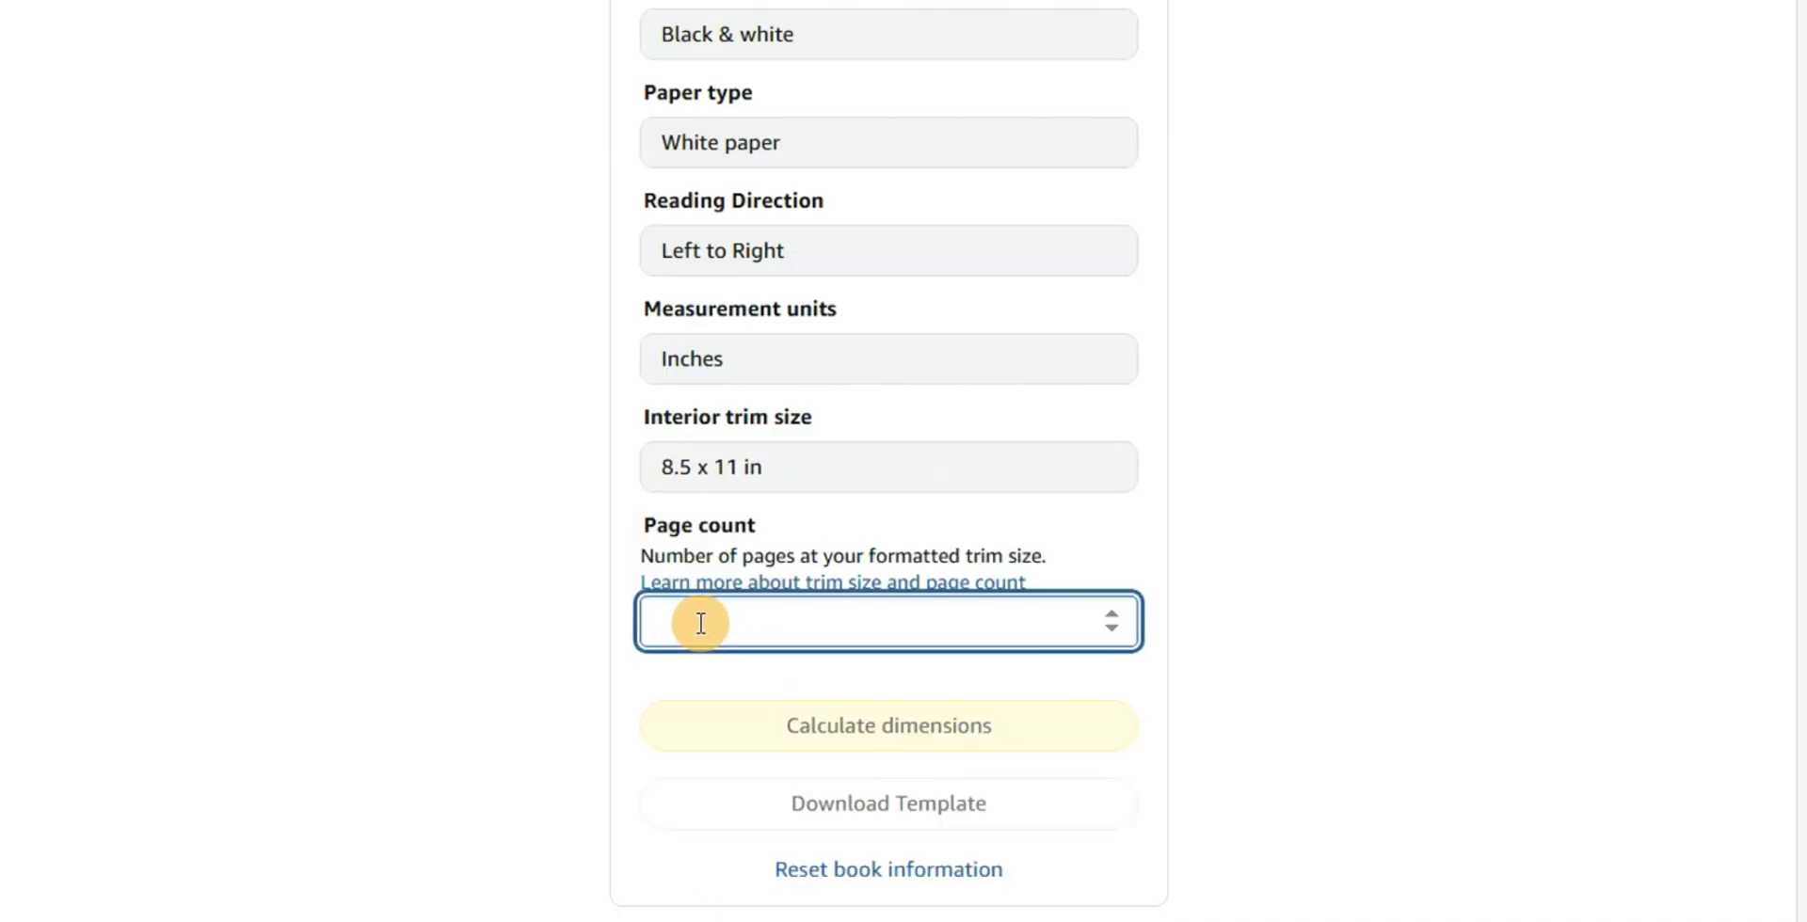
click(909, 674)
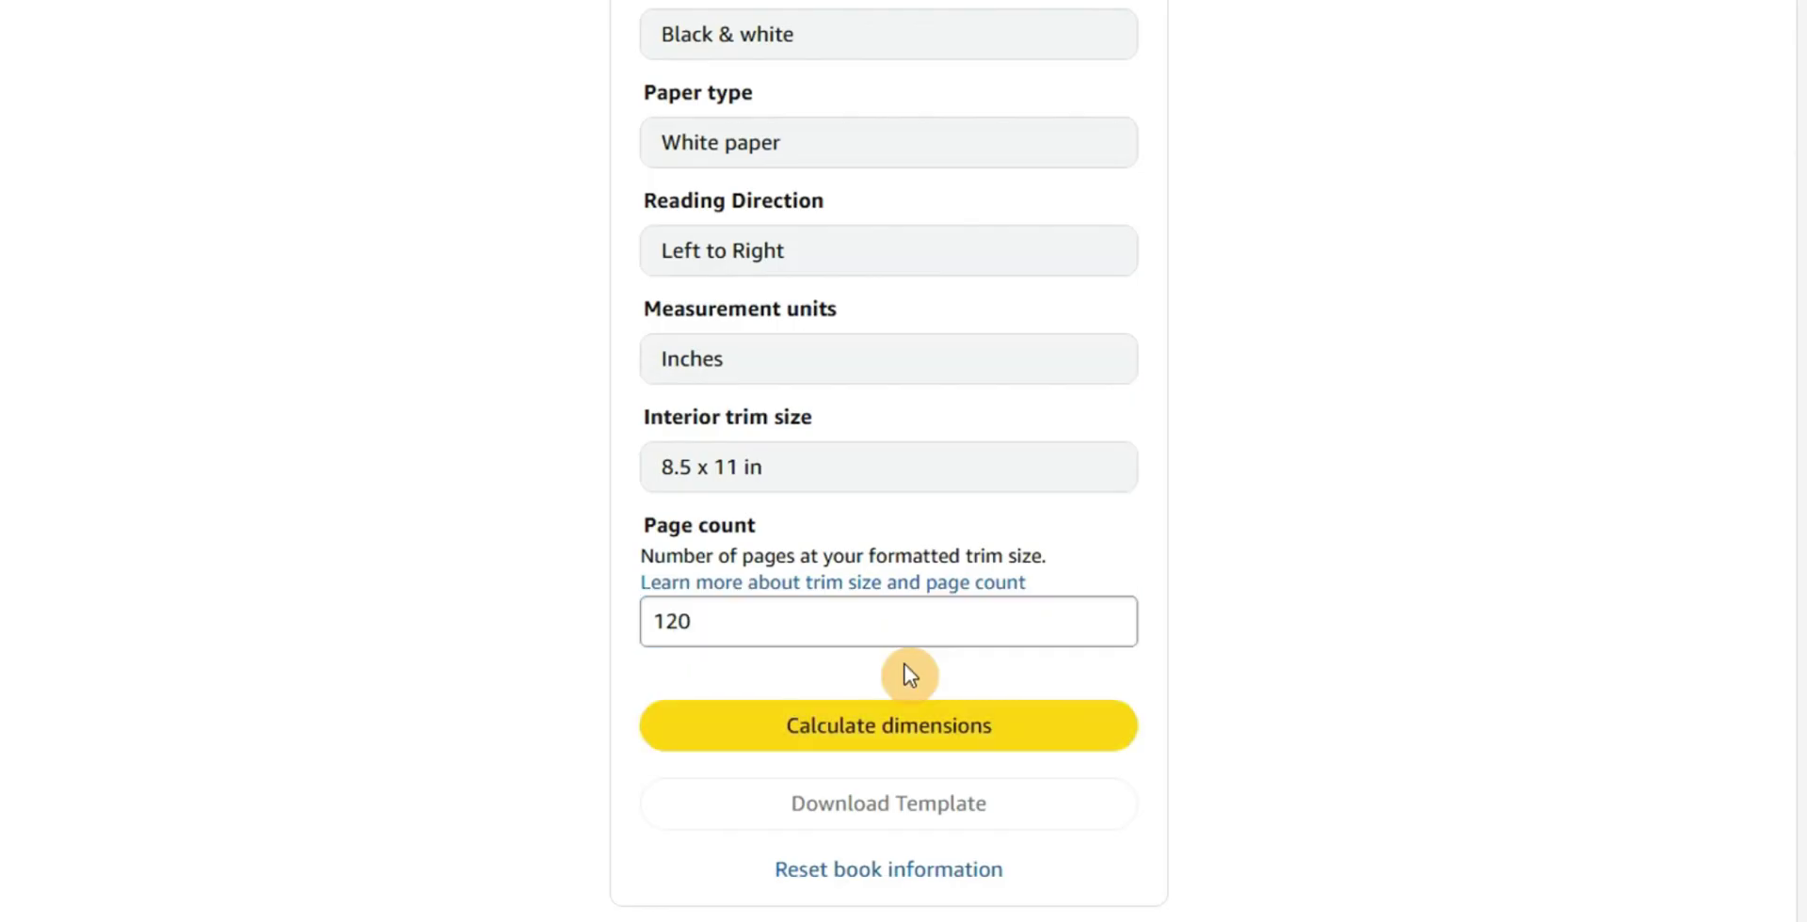
click(866, 729)
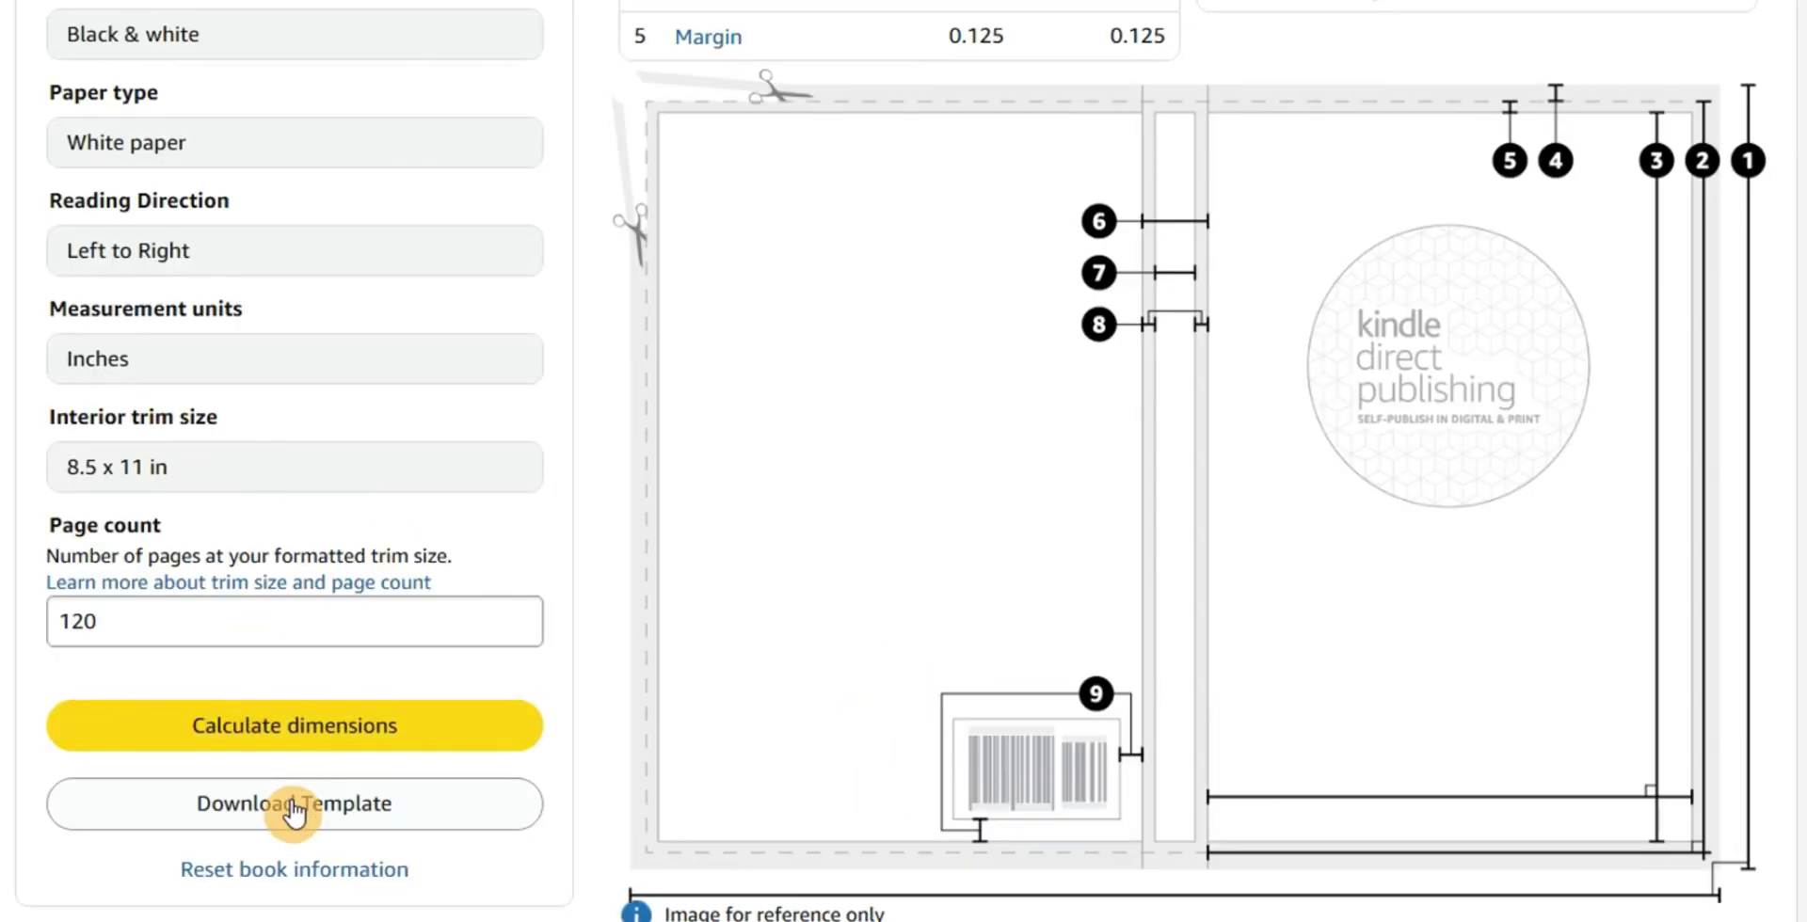
click(295, 808)
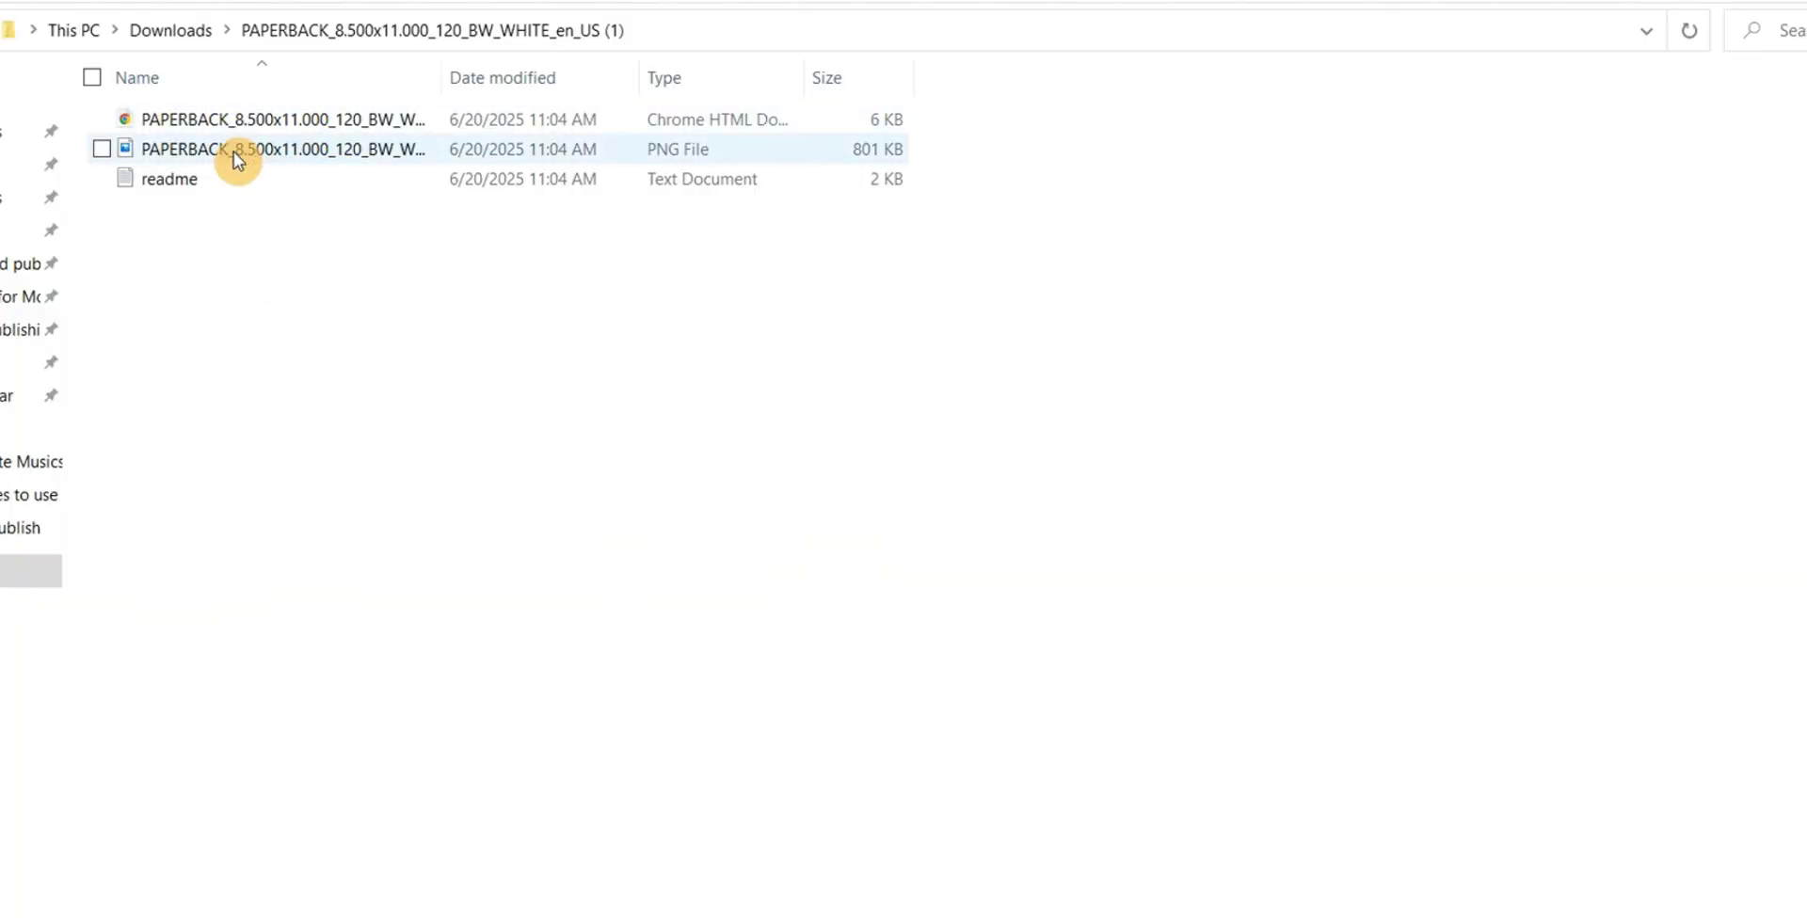
Open the downloaded PAPERBACK template PNG from the Downloads folder
double_click(234, 150)
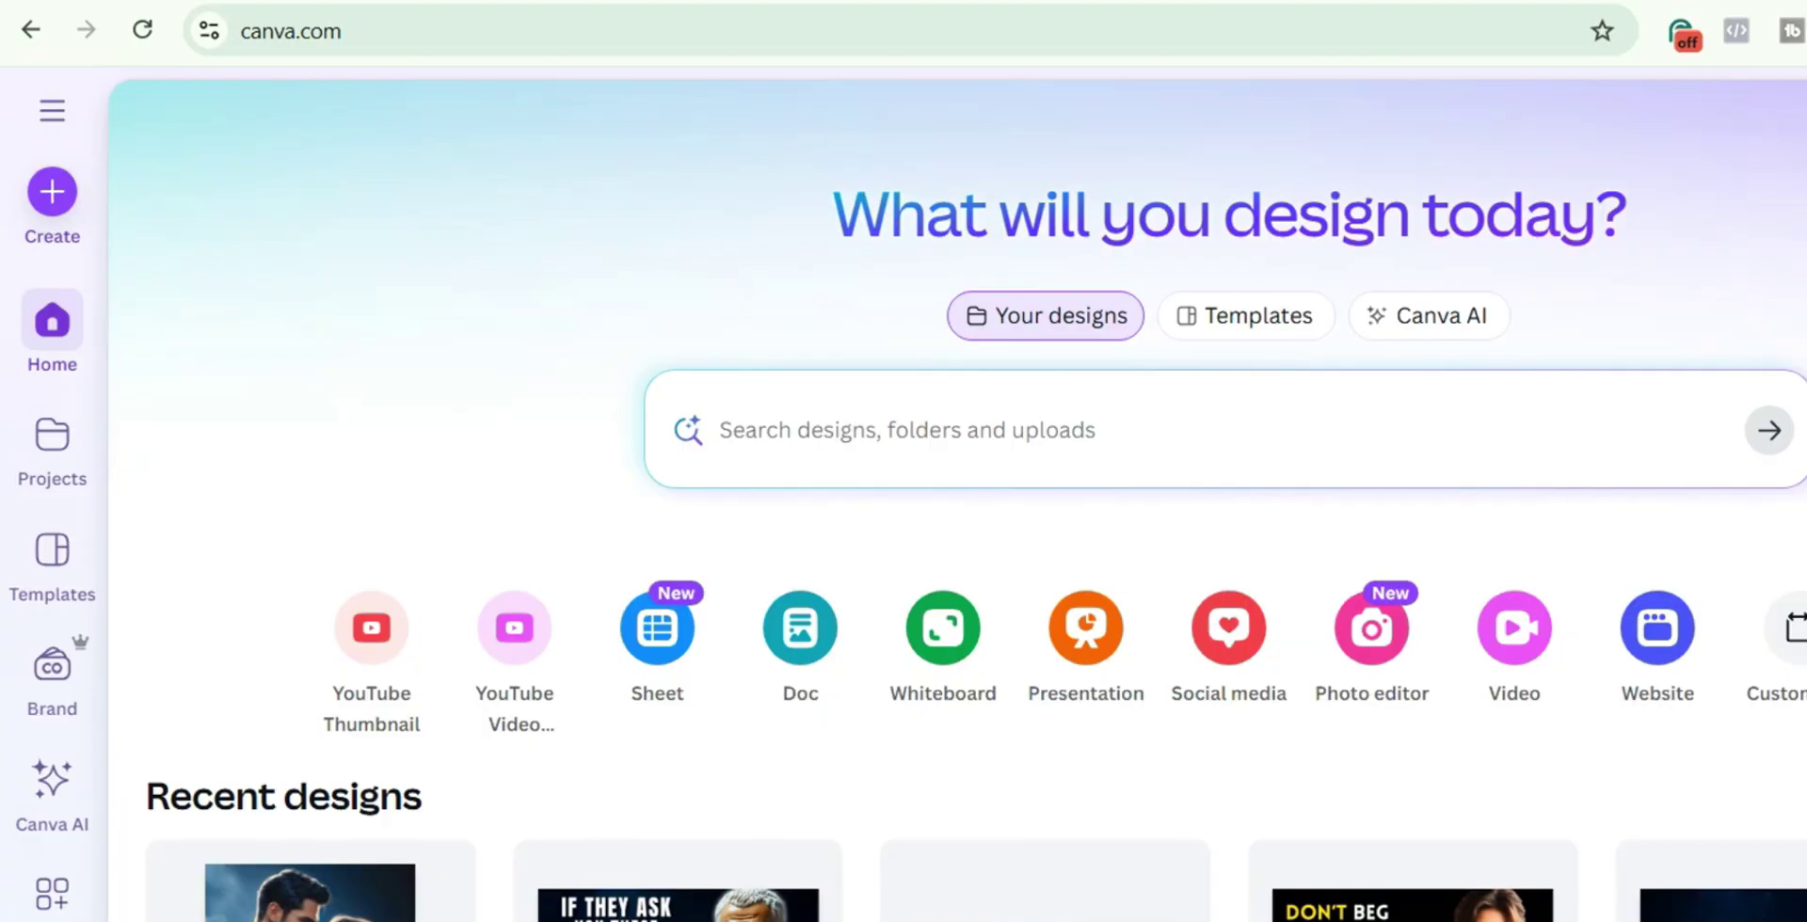
Create a custom-size design of 17.520 x 11.250 inches, checking the template's dimensions
click(54, 194)
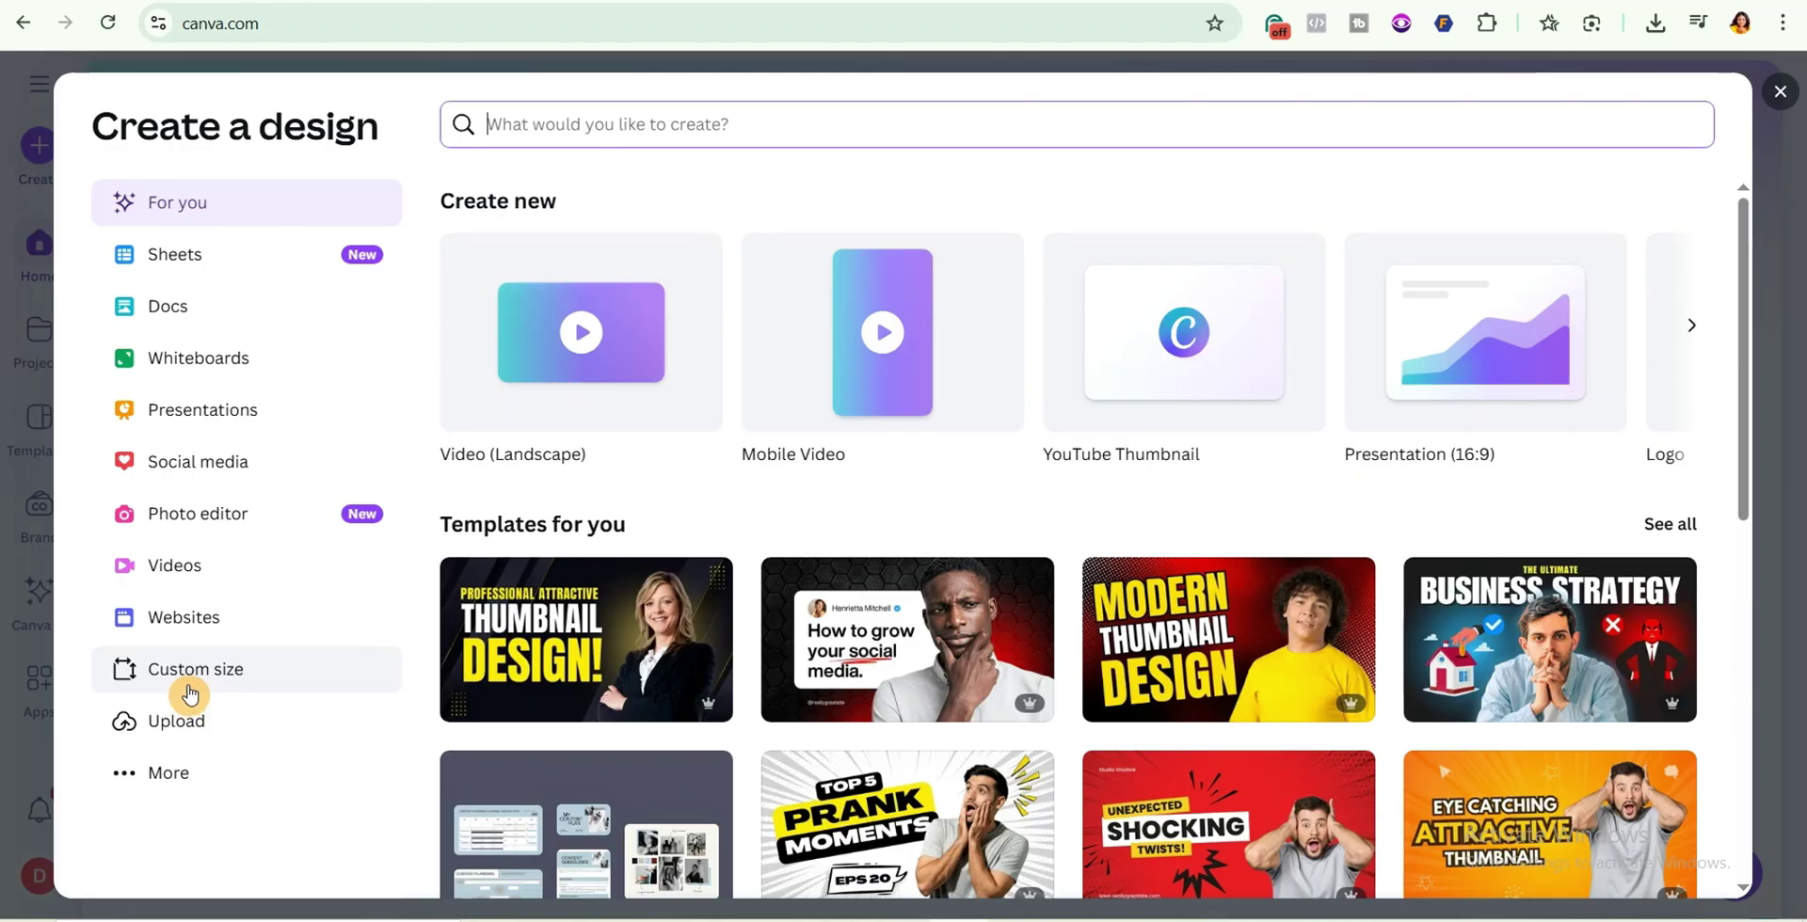
click(190, 695)
click(978, 235)
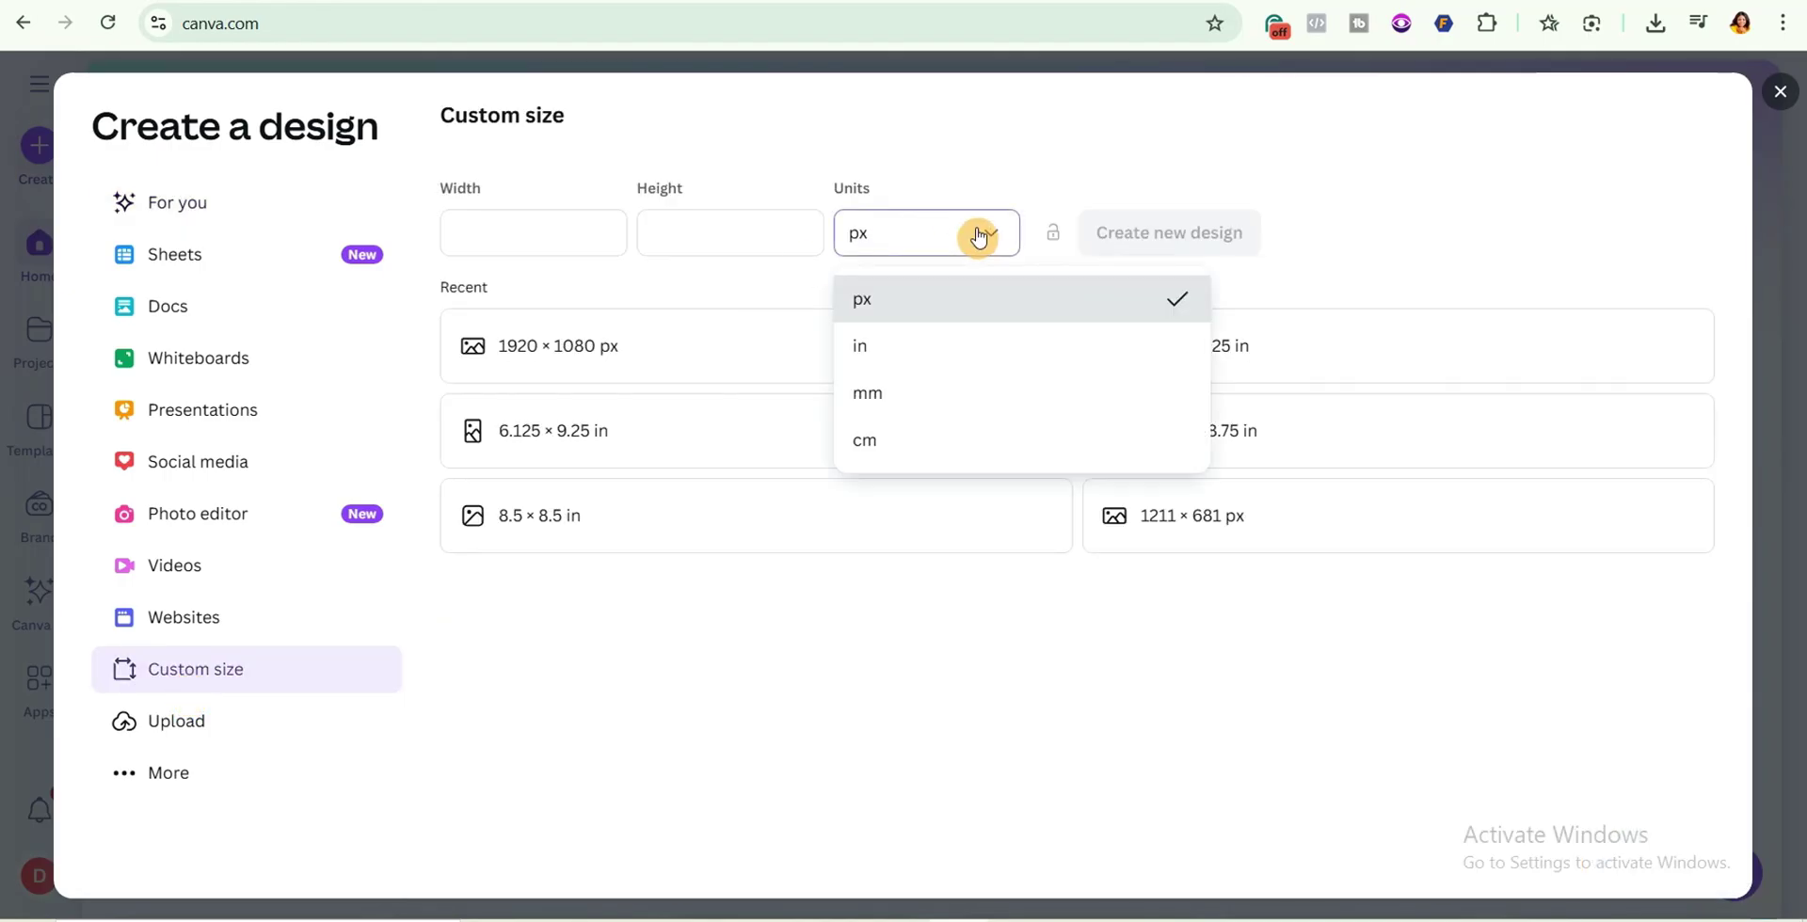
click(919, 348)
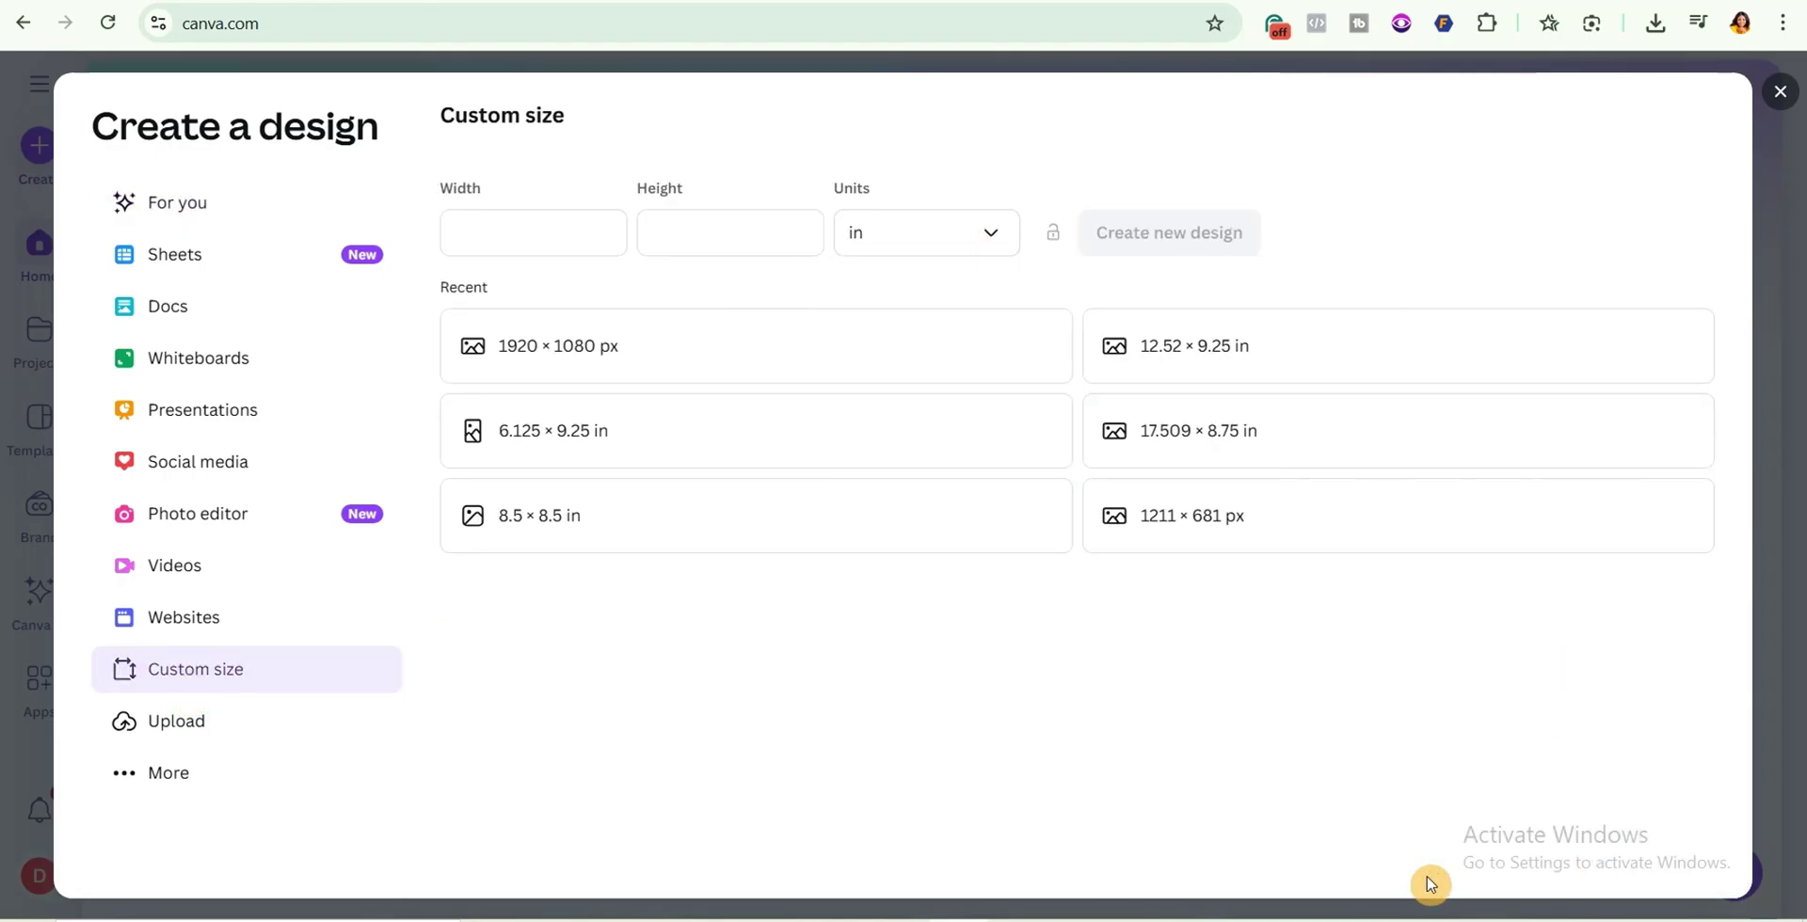
key(alt+Tab)
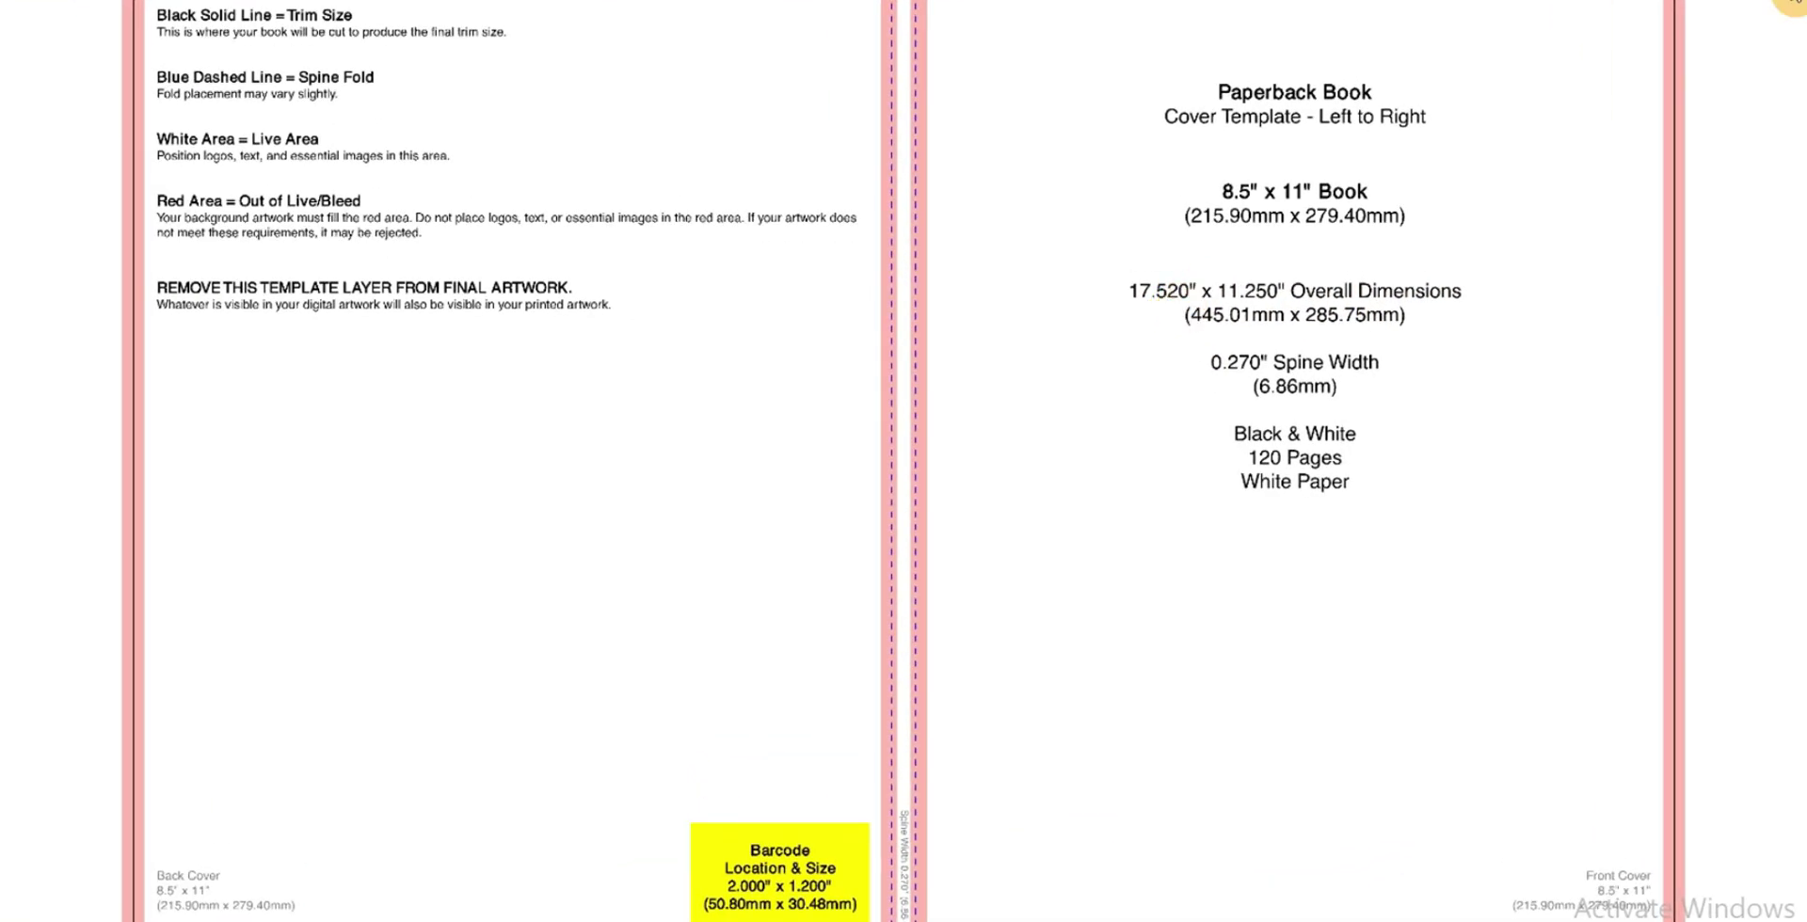
key(alt+Tab)
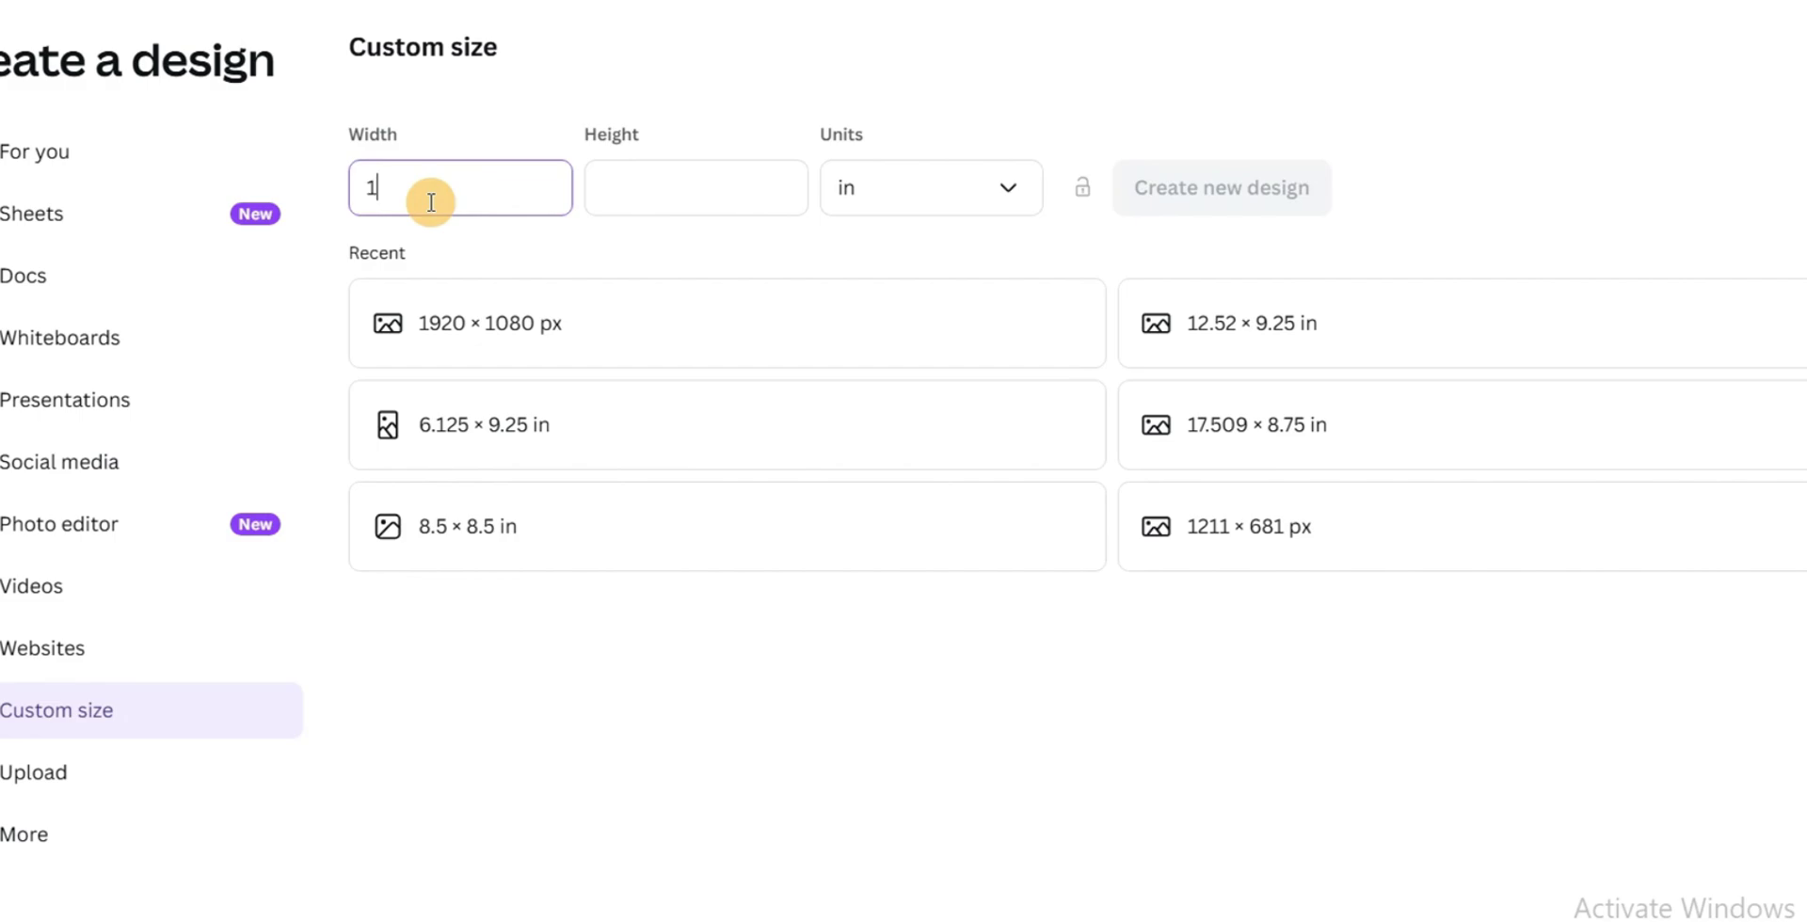
text(17.52)
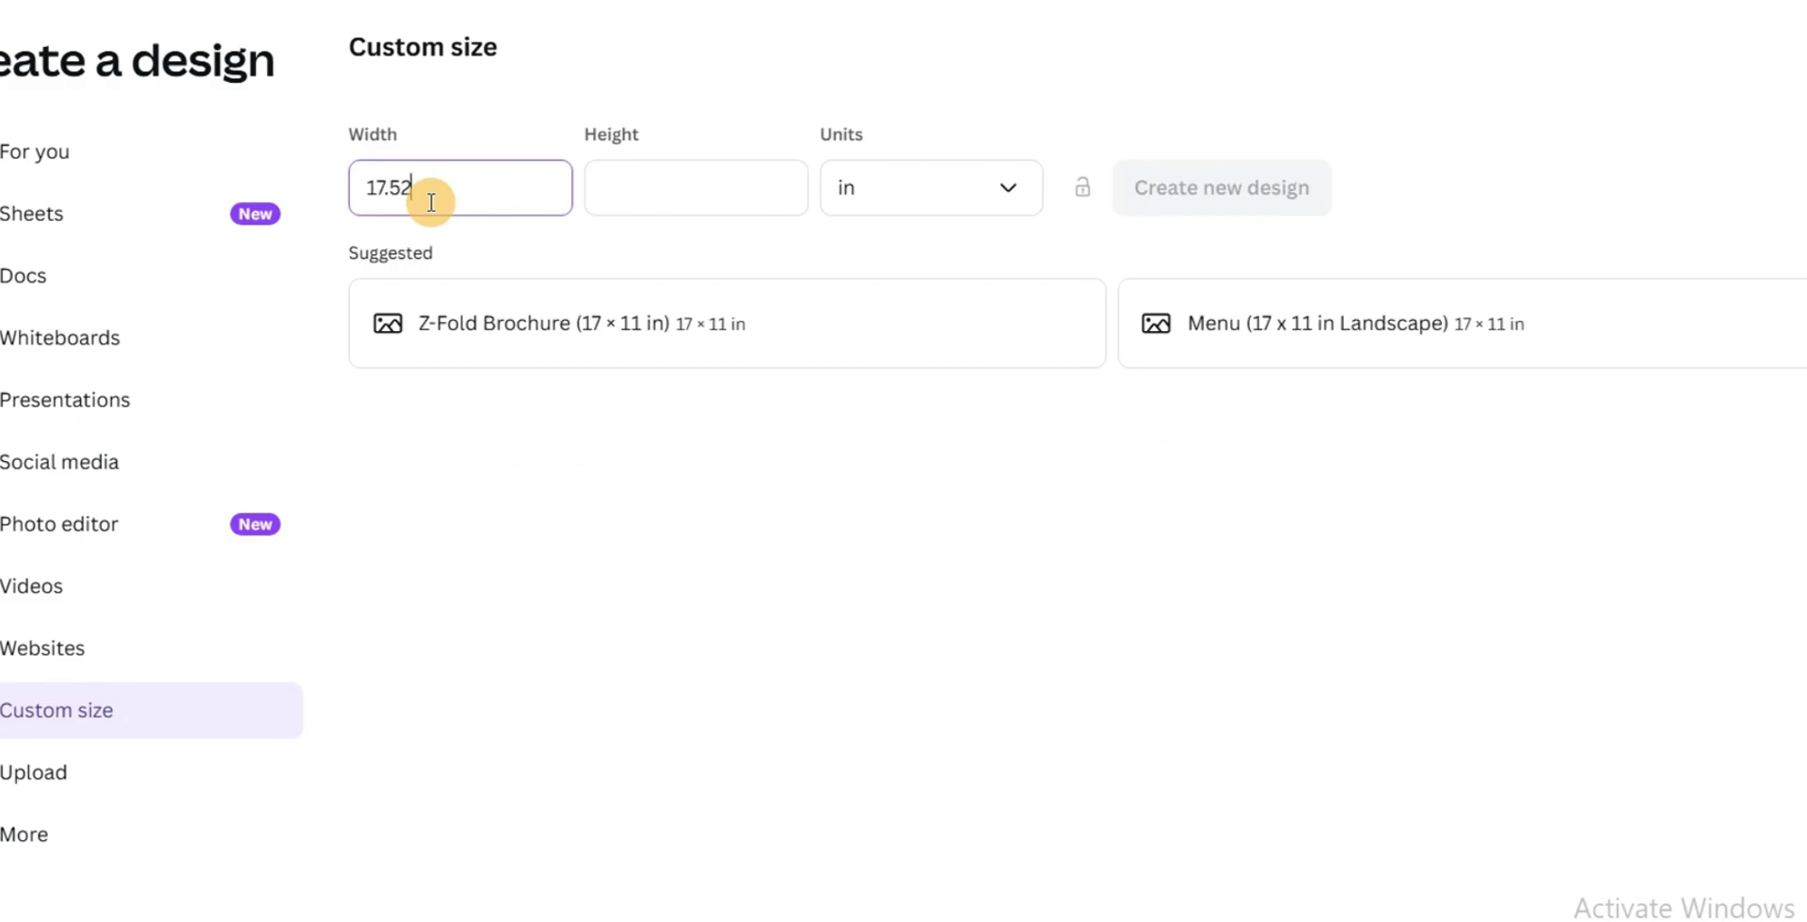
text(0)
click(637, 189)
key(alt+Tab)
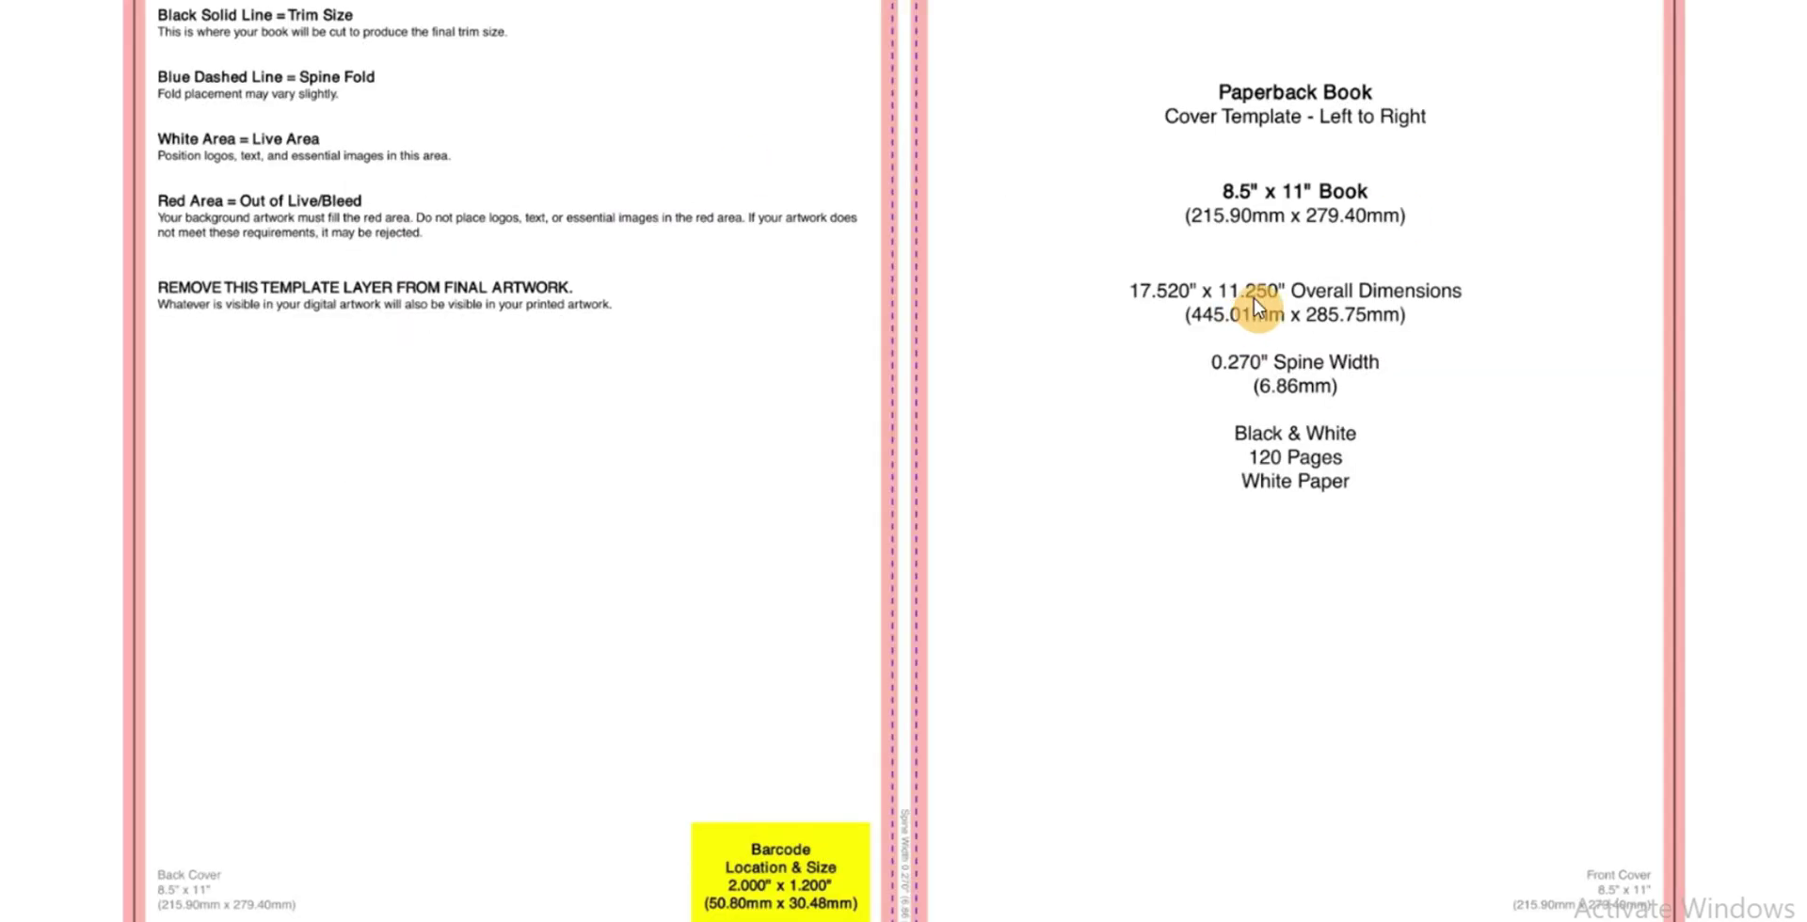
key(alt+Tab)
text(11)
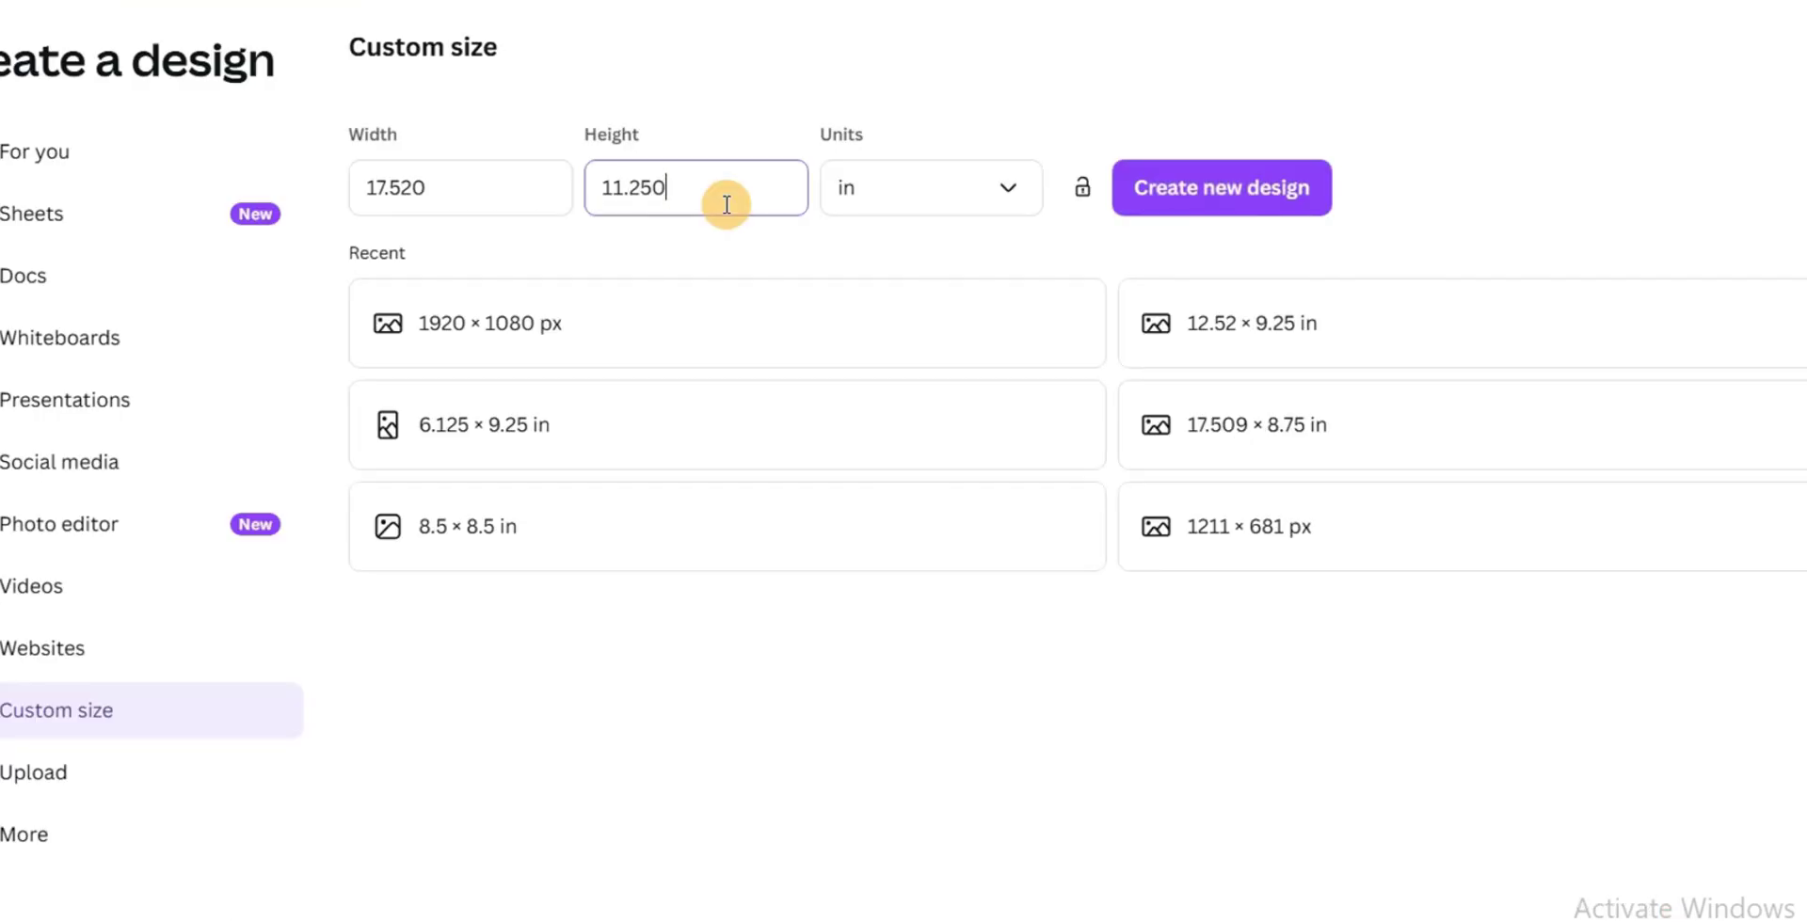
click(1244, 196)
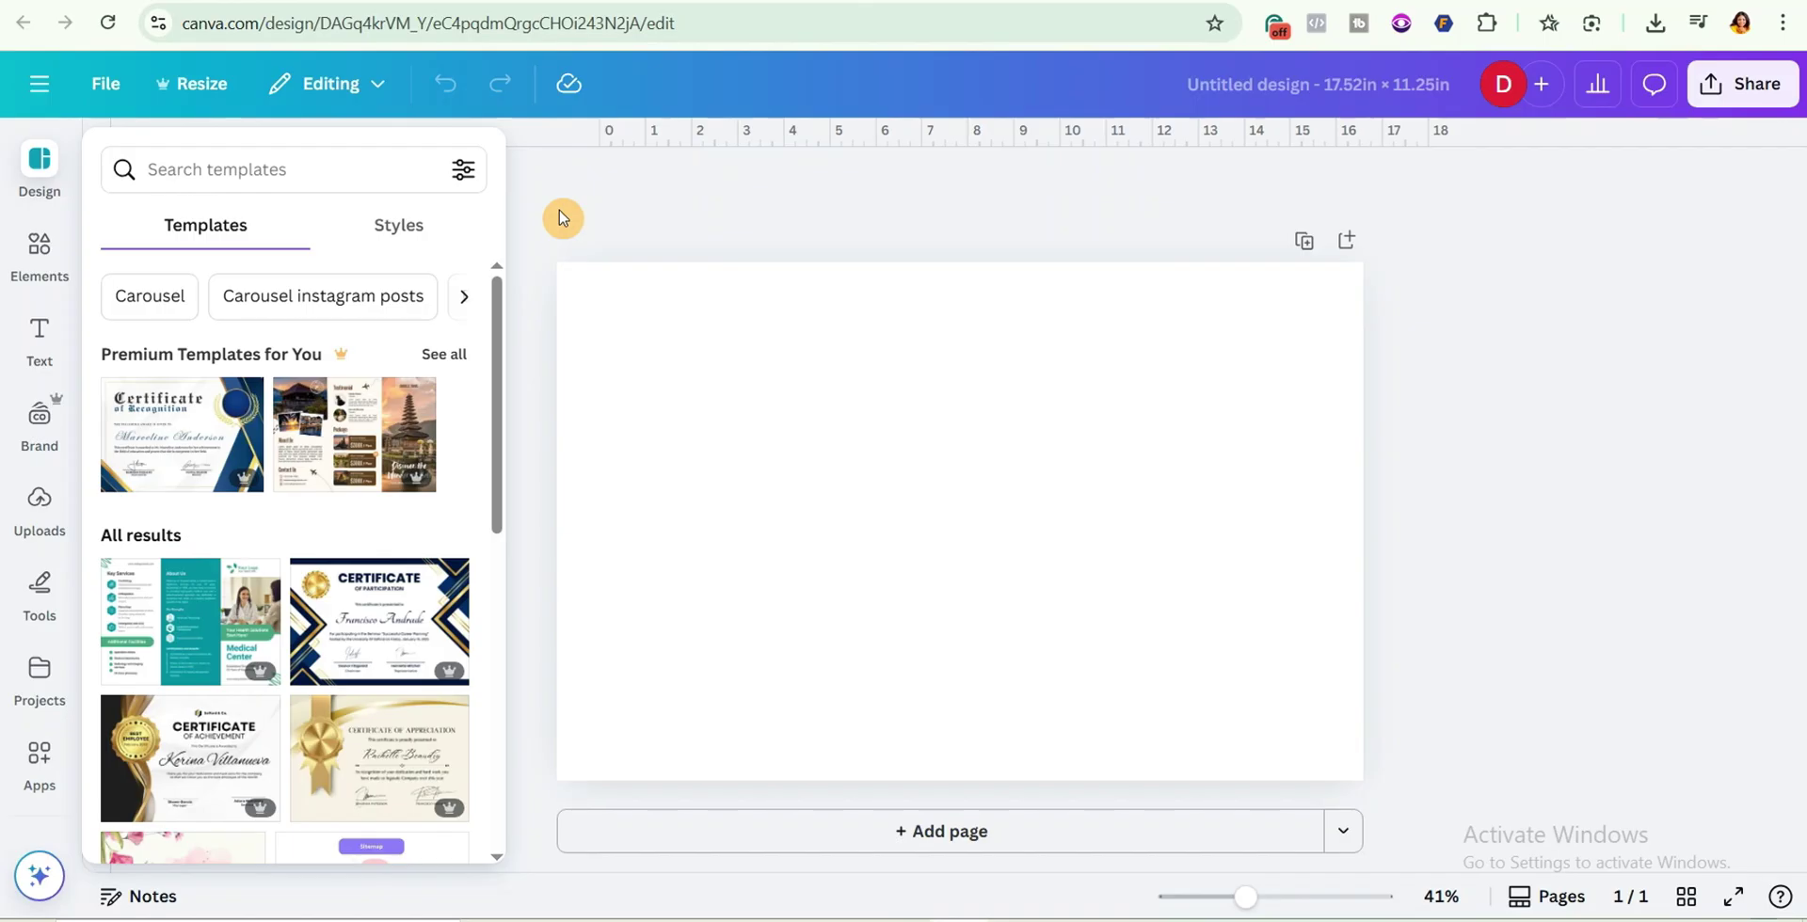
Upload the PAPERBACK template PNG to Canva's Uploads
click(36, 508)
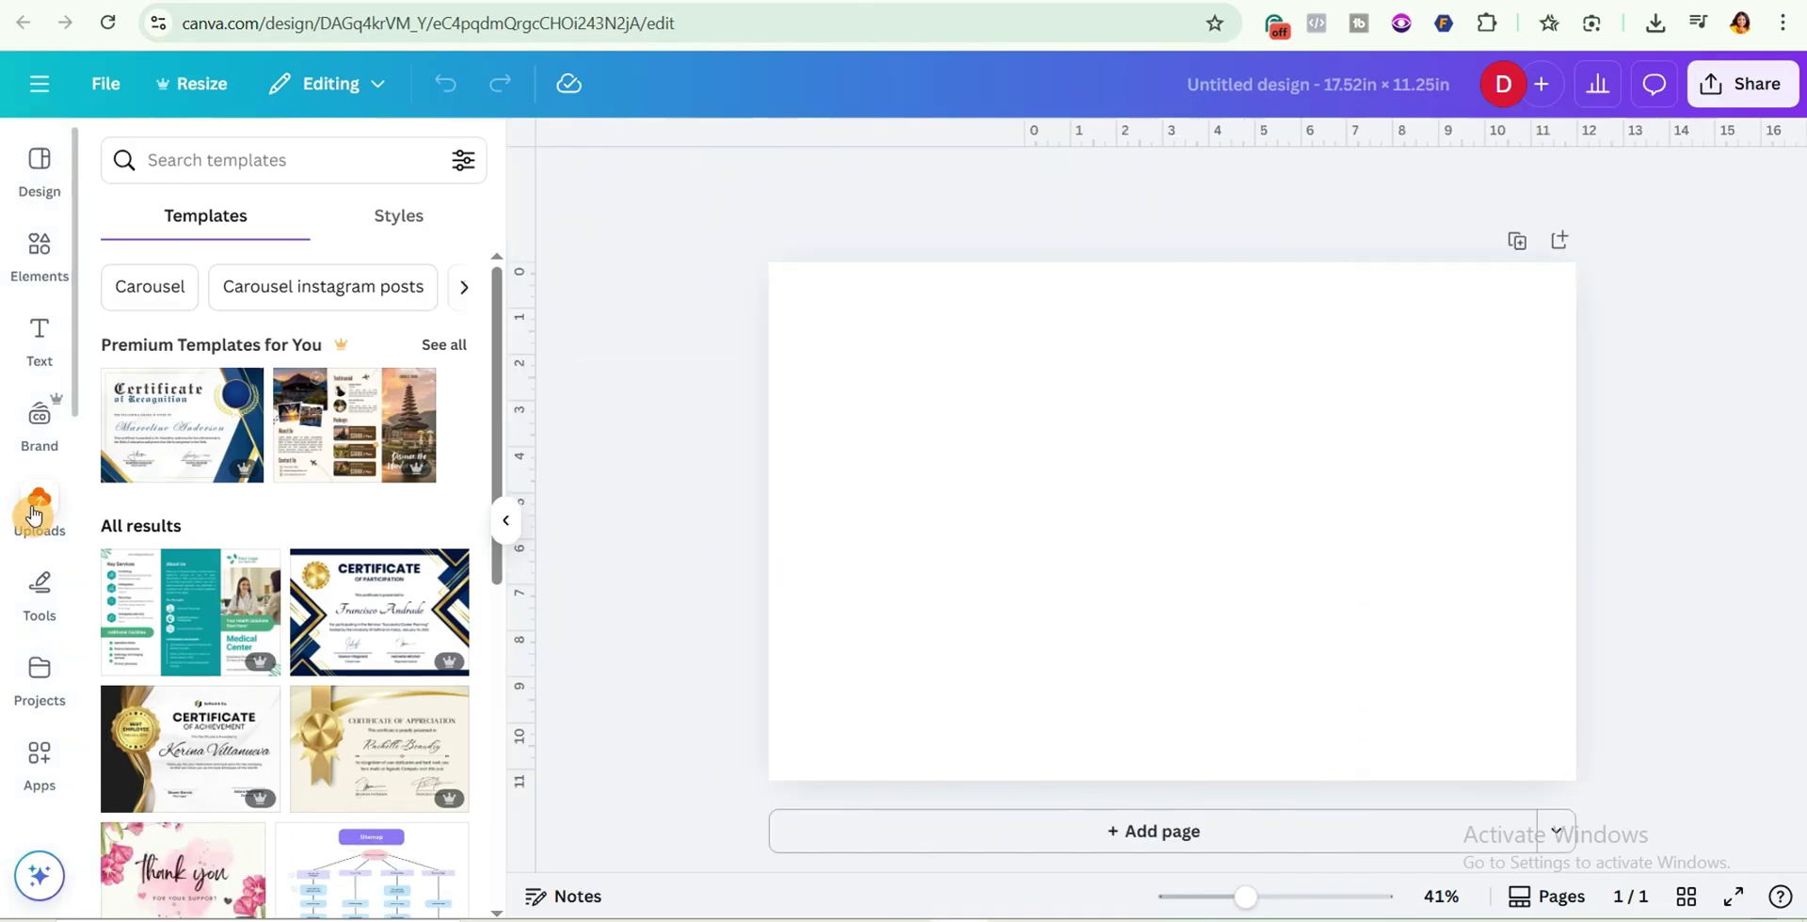
click(294, 217)
click(439, 177)
click(1424, 481)
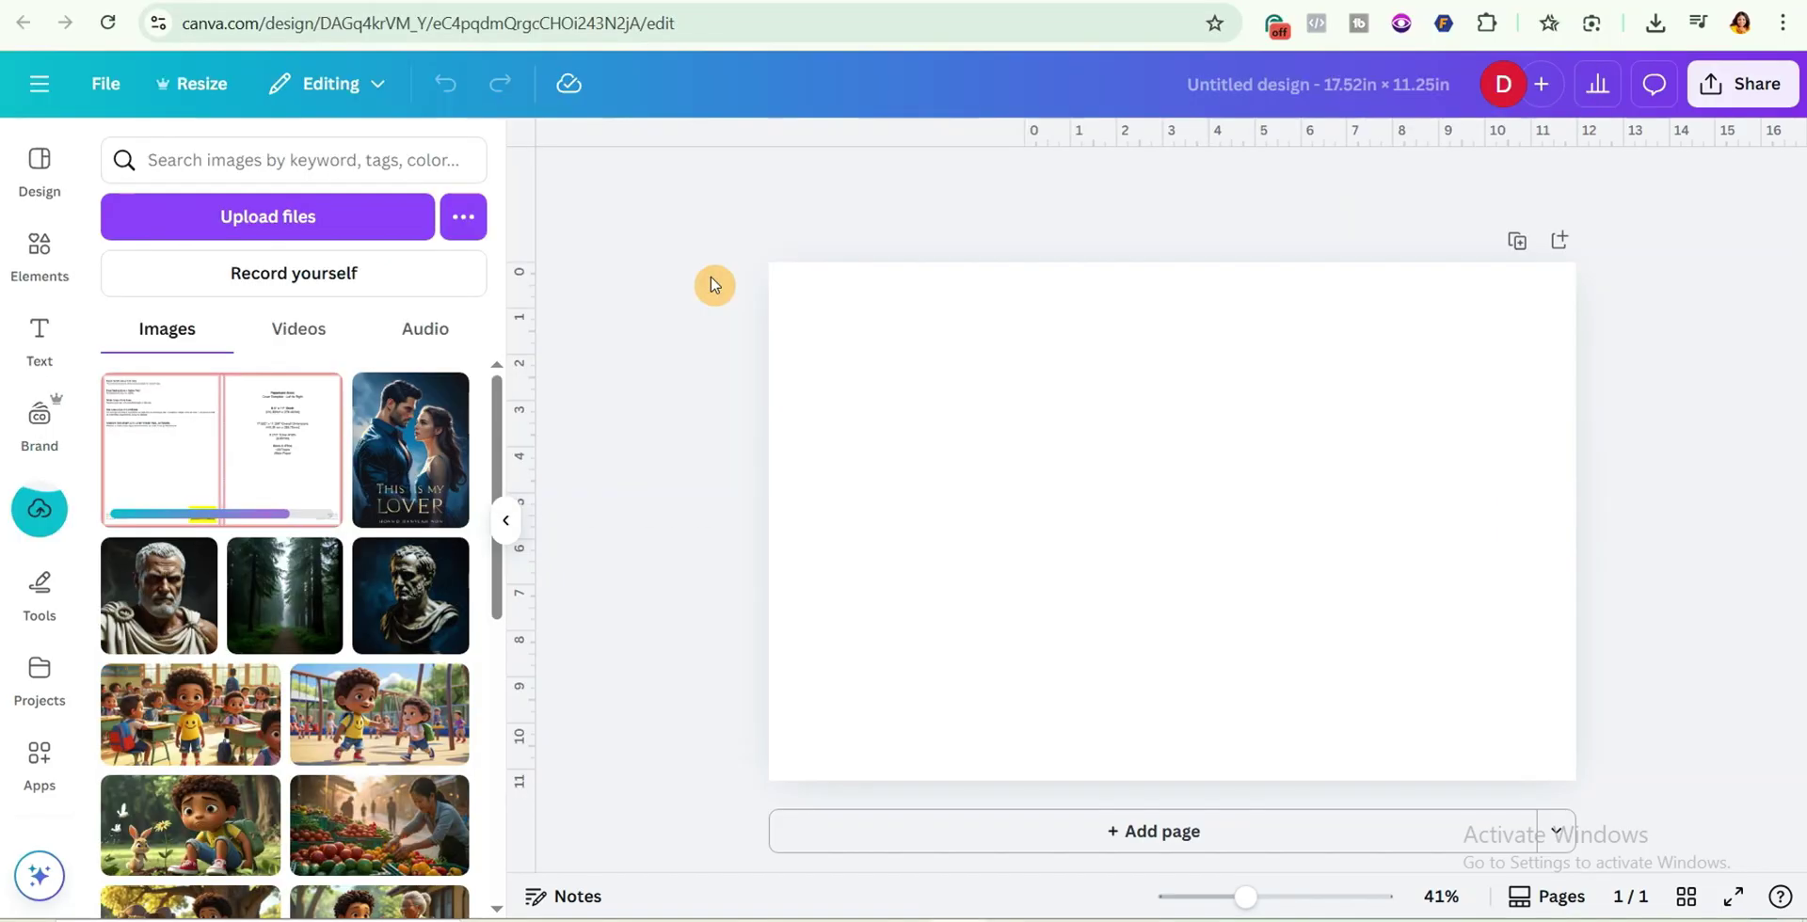
Place the template image on the page and enlarge it to fill the cover
drag(242, 475, 912, 362)
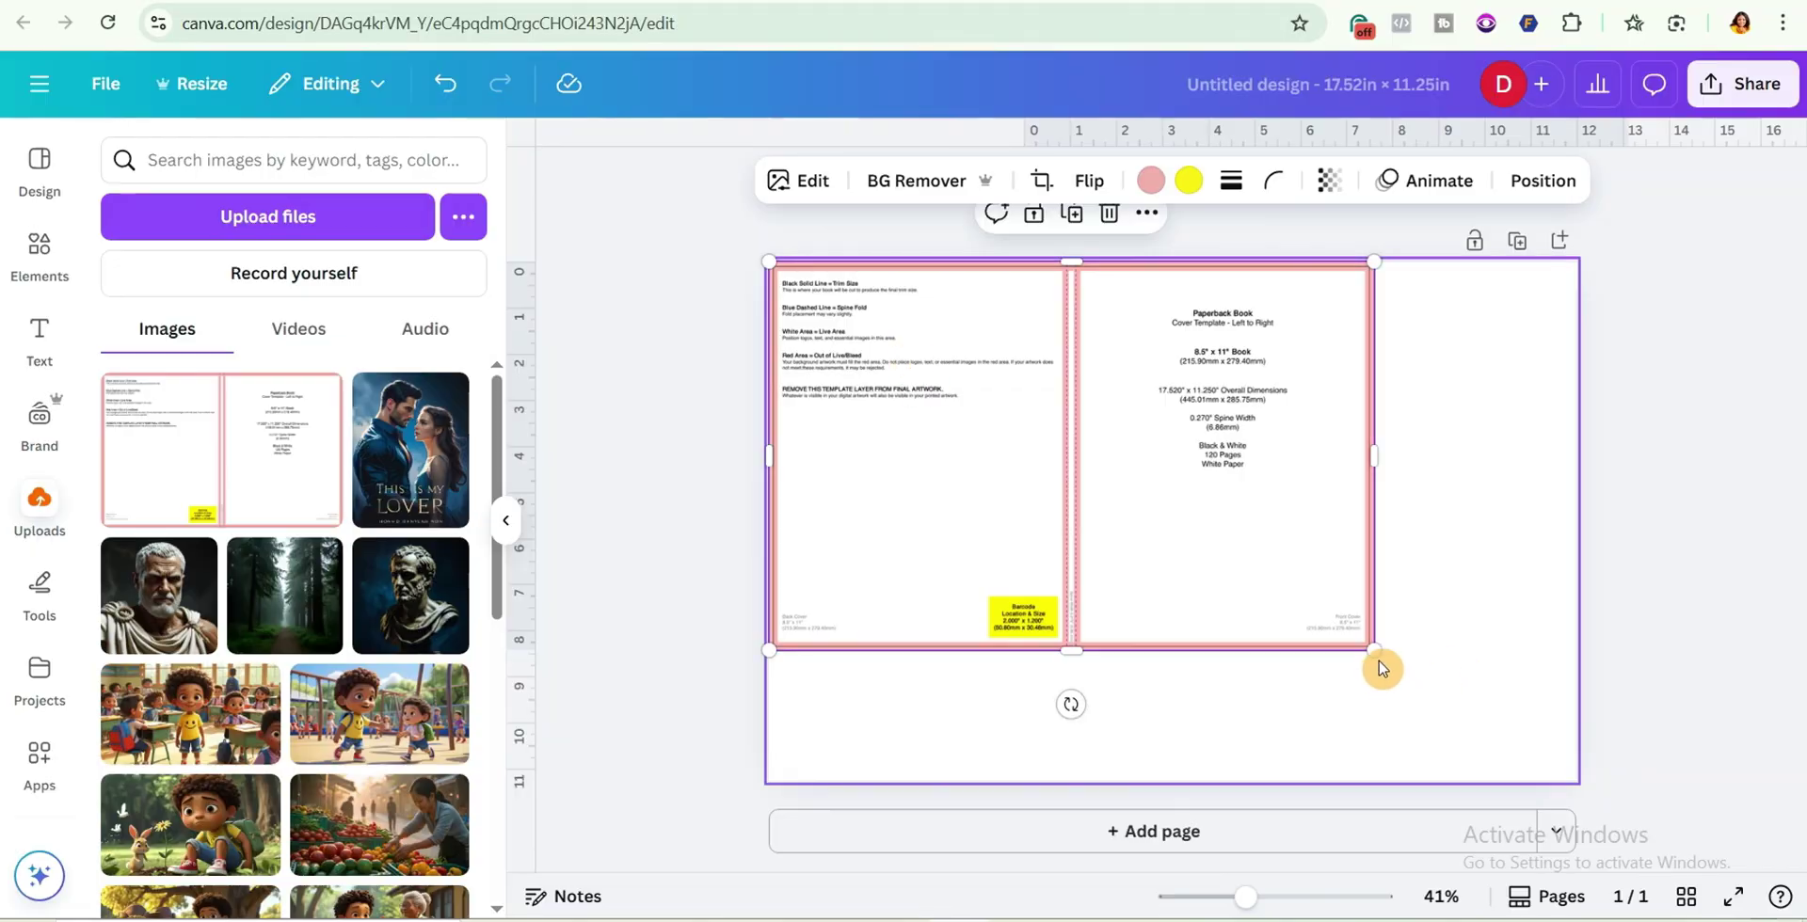
drag(1372, 647, 1573, 778)
scroll(822, 649, up, 2)
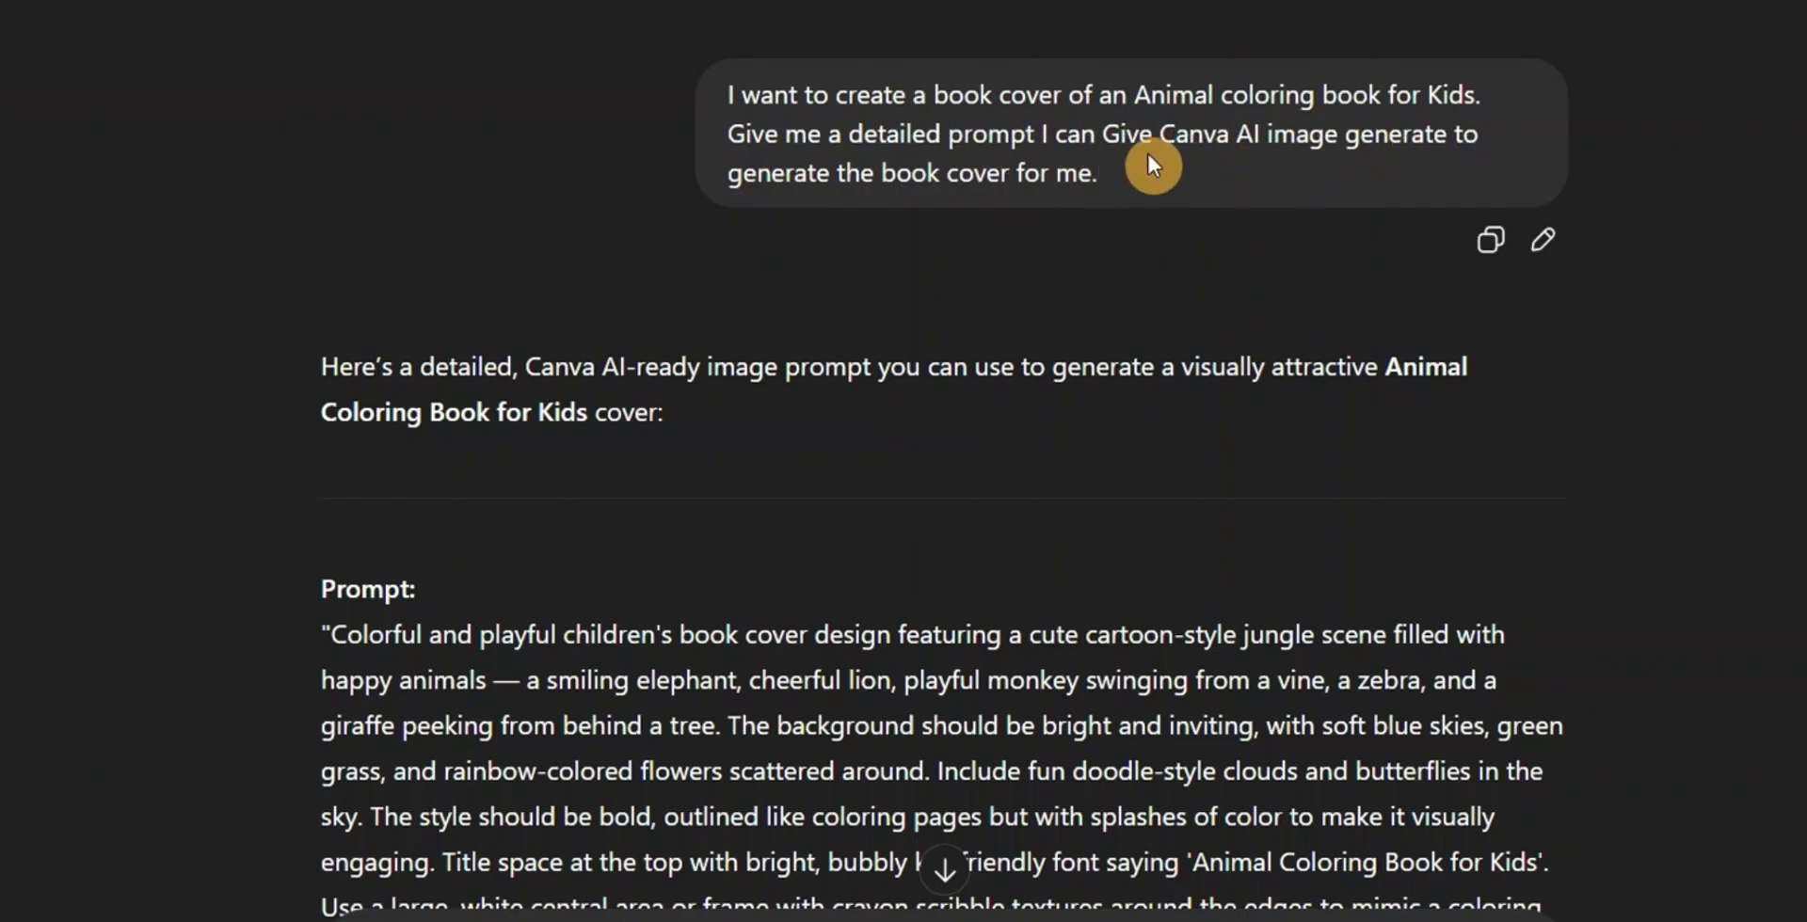
Select the full Animal Coloring Book for Kids prompt in ChatGPT's reply
mouse_move(1184, 179)
scroll(404, 320, down, 3)
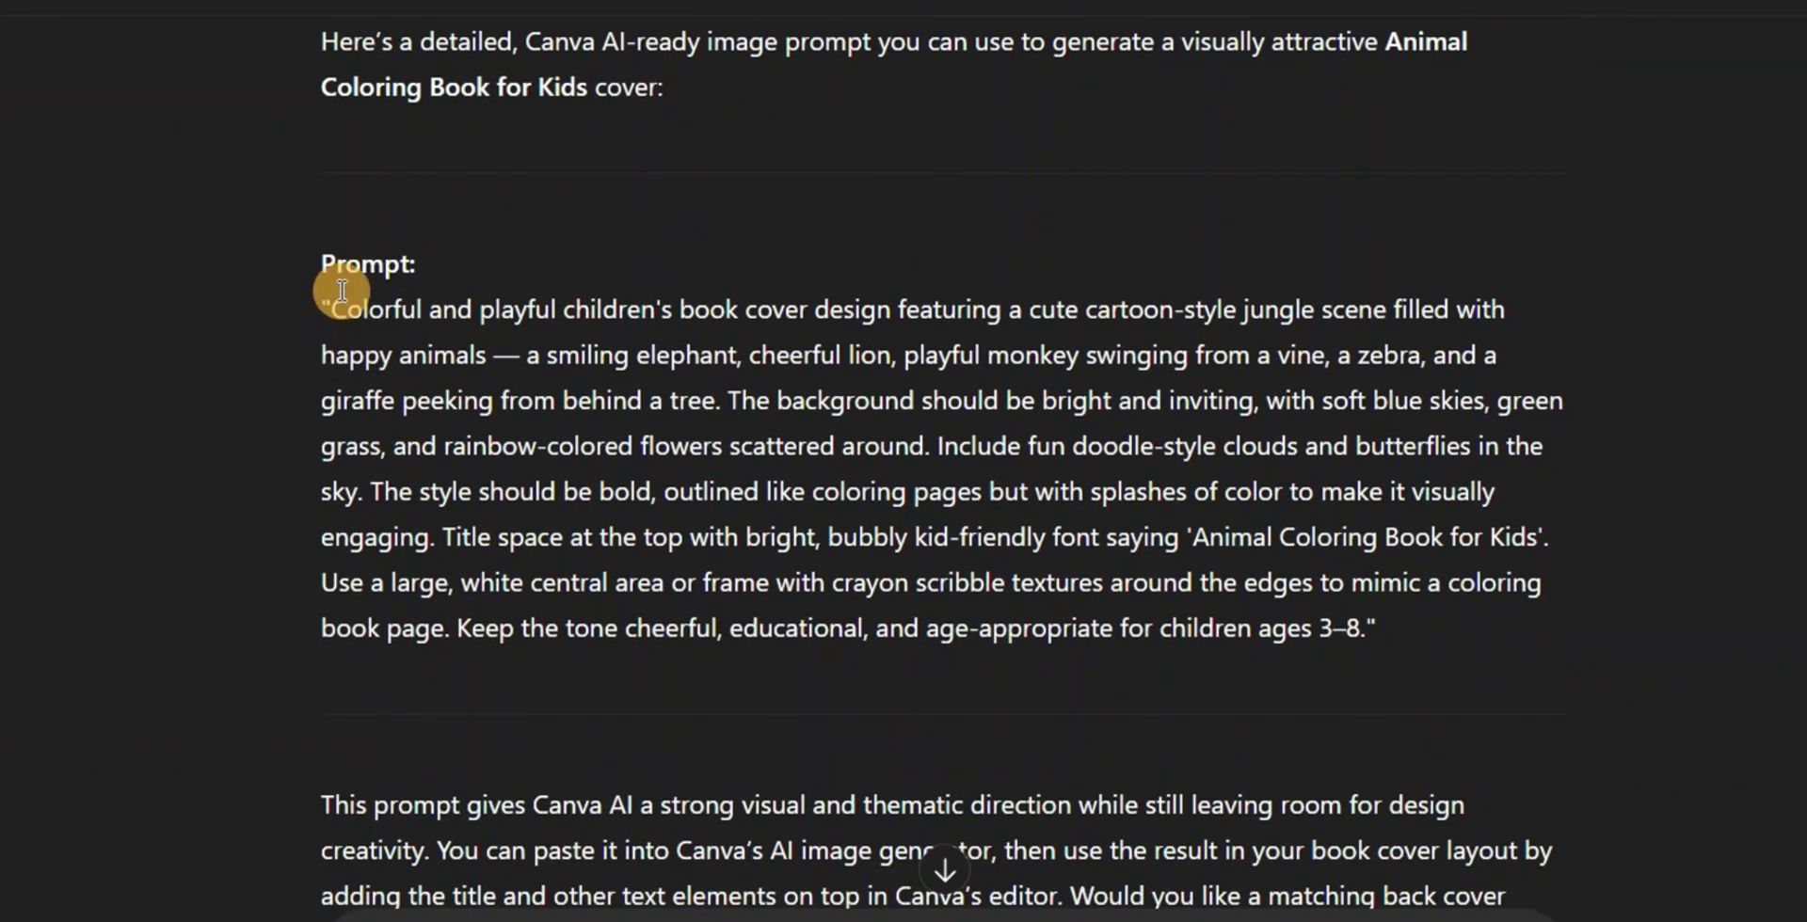
scroll(1318, 576, up, 3)
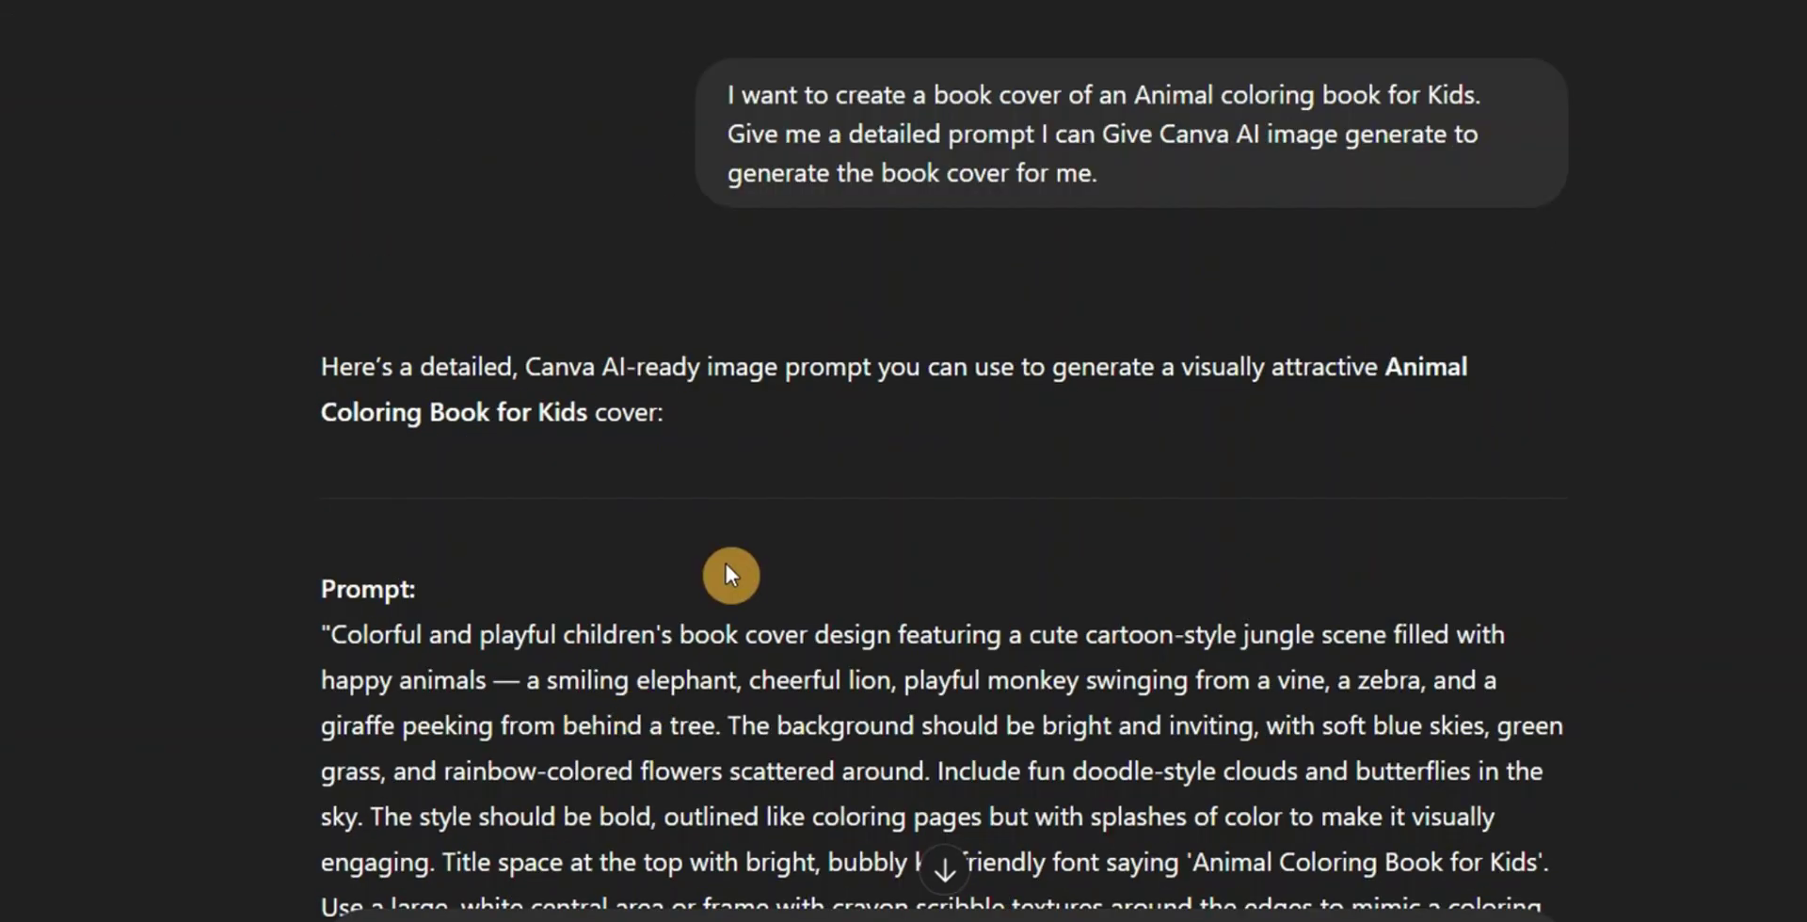
scroll(726, 566, down, 2)
drag(336, 464, 1376, 789)
key(ctrl+c)
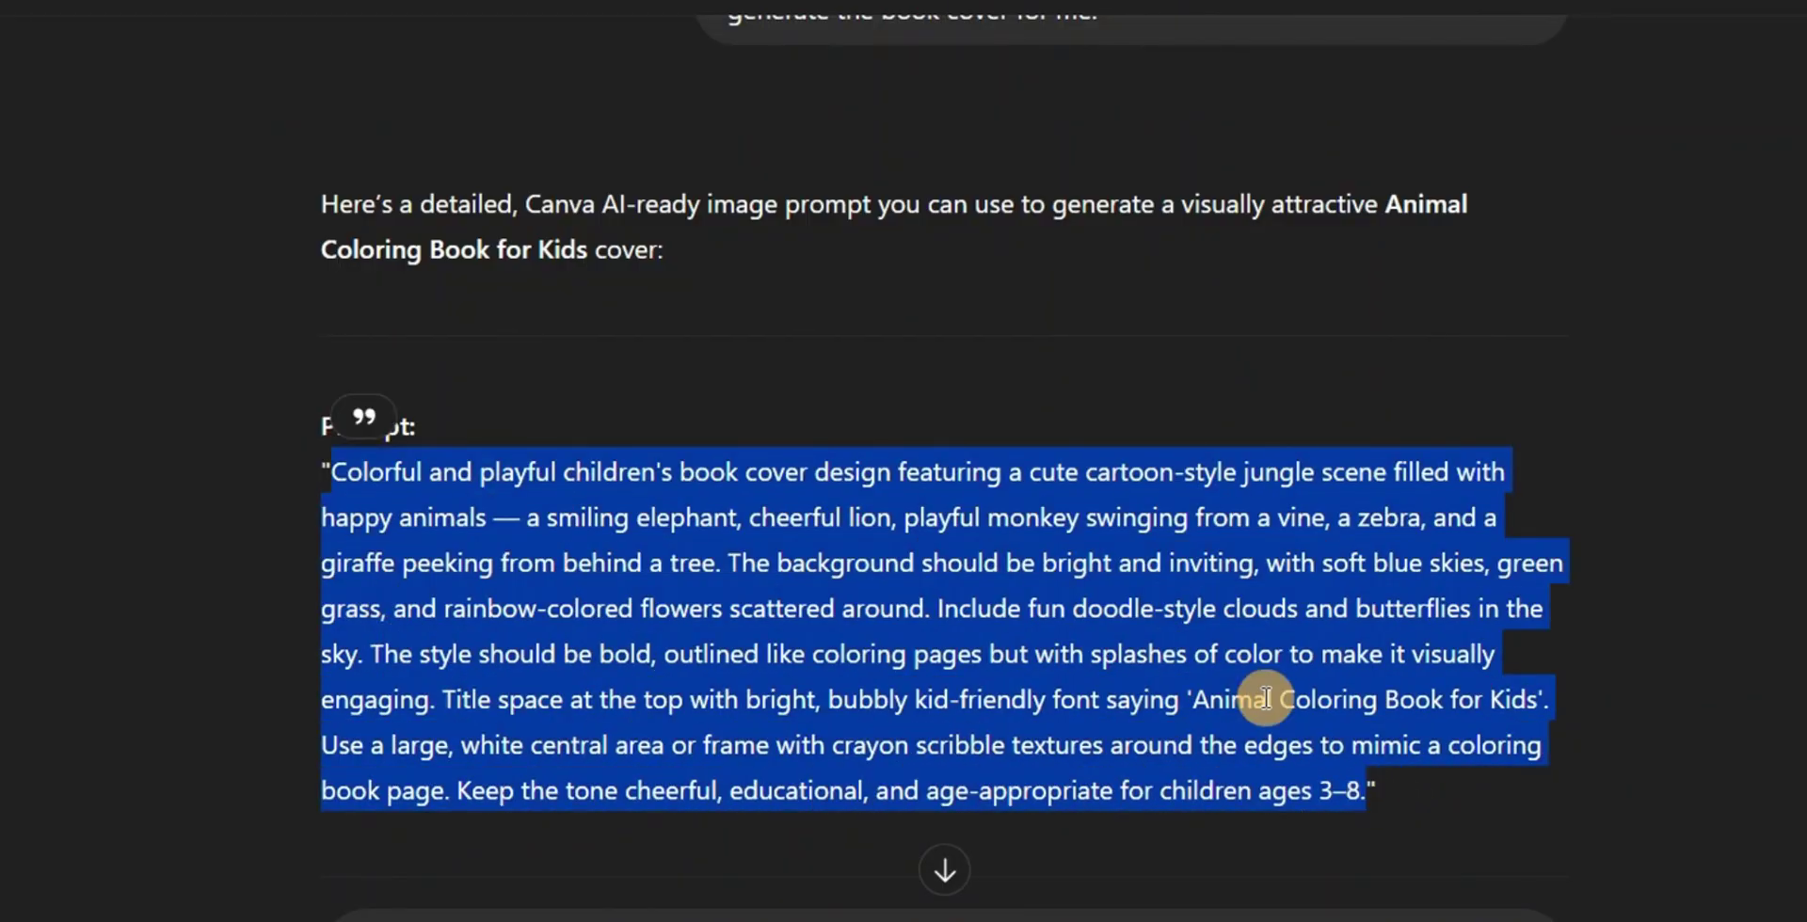
Paste the coloring book prompt into Canva AI, set Style None and 3:4, and submit
click(387, 329)
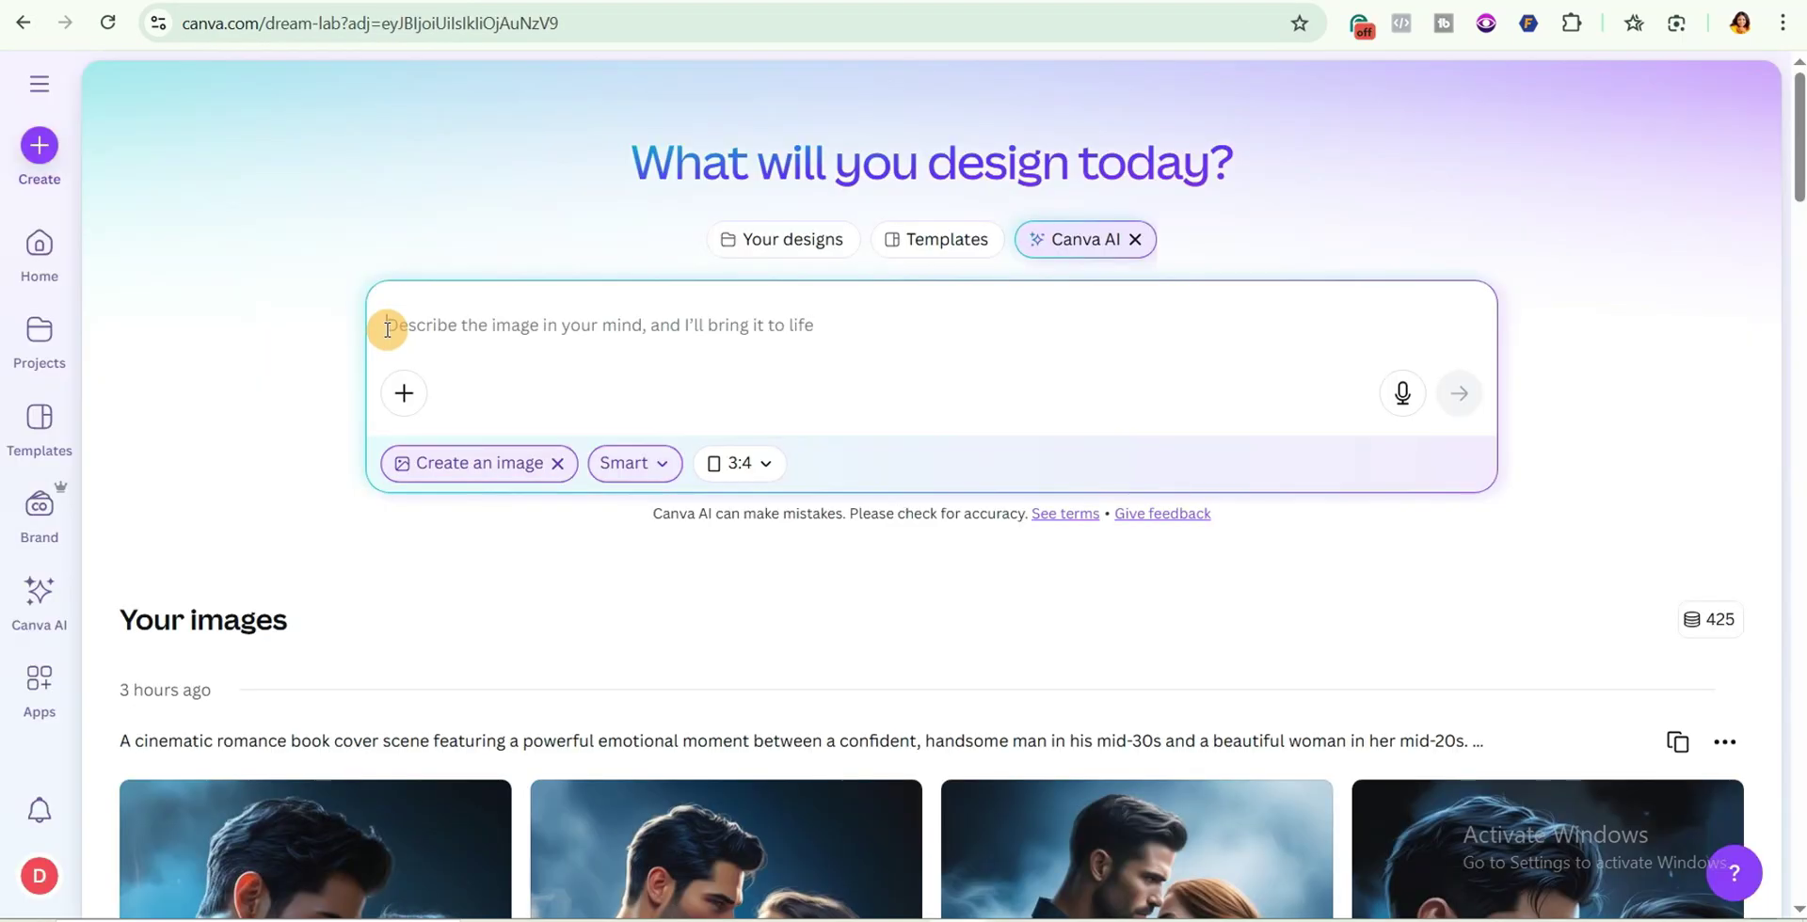
key(ctrl+v)
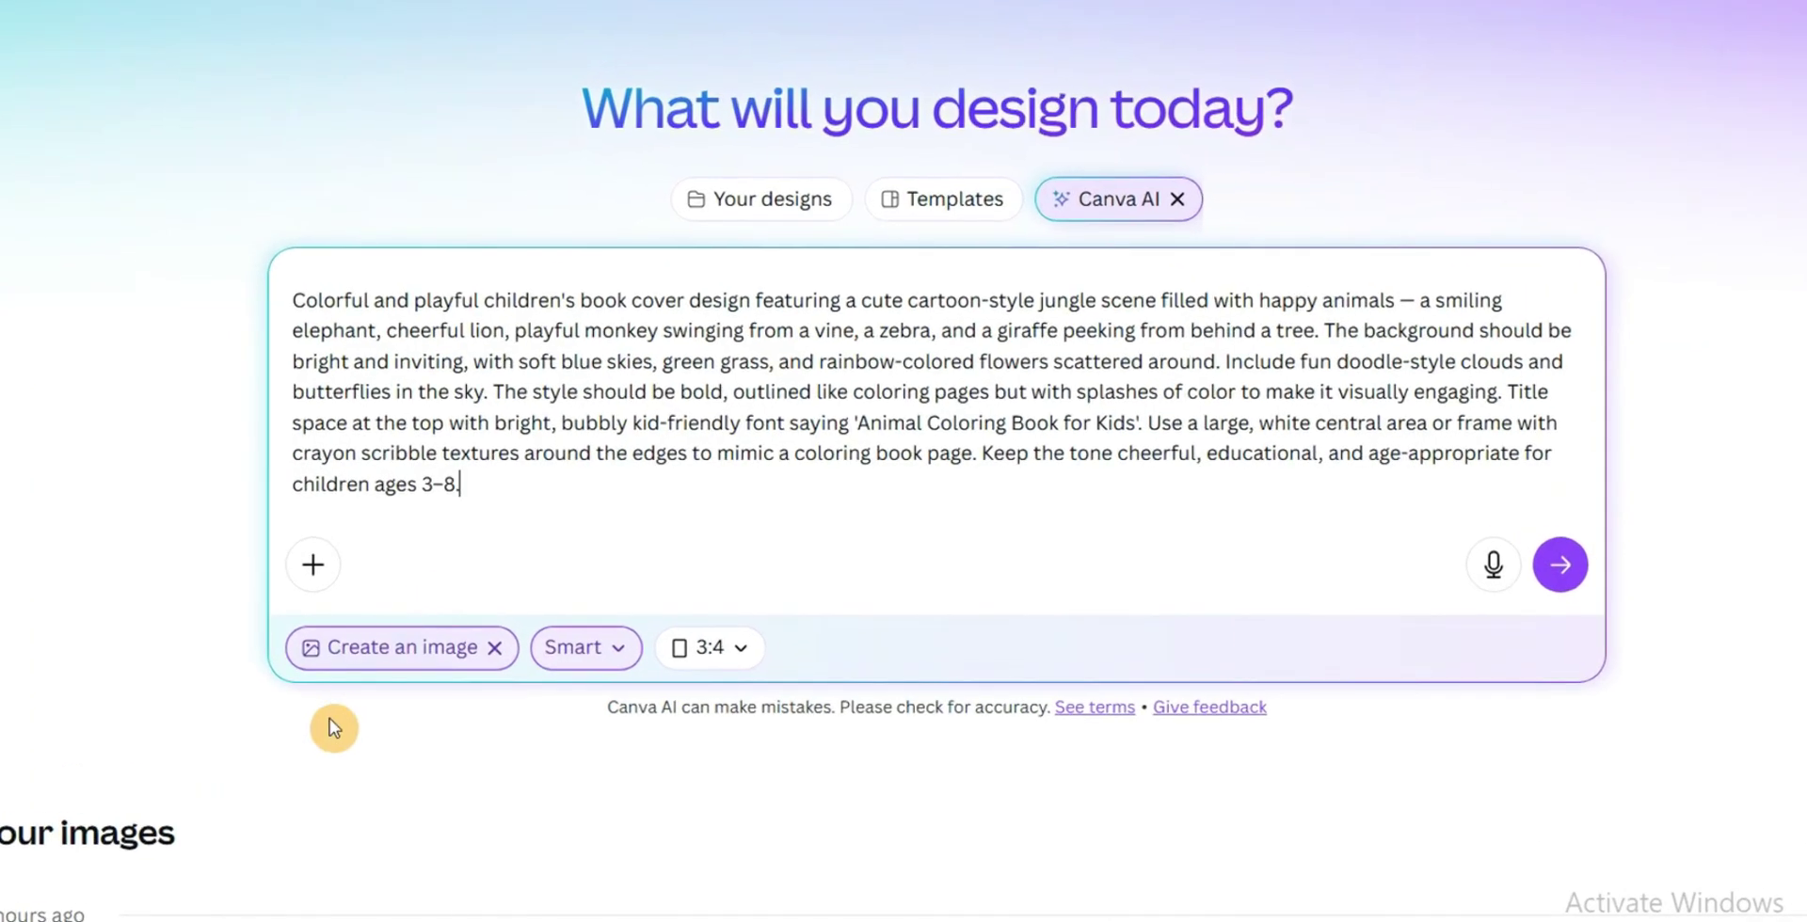
click(583, 648)
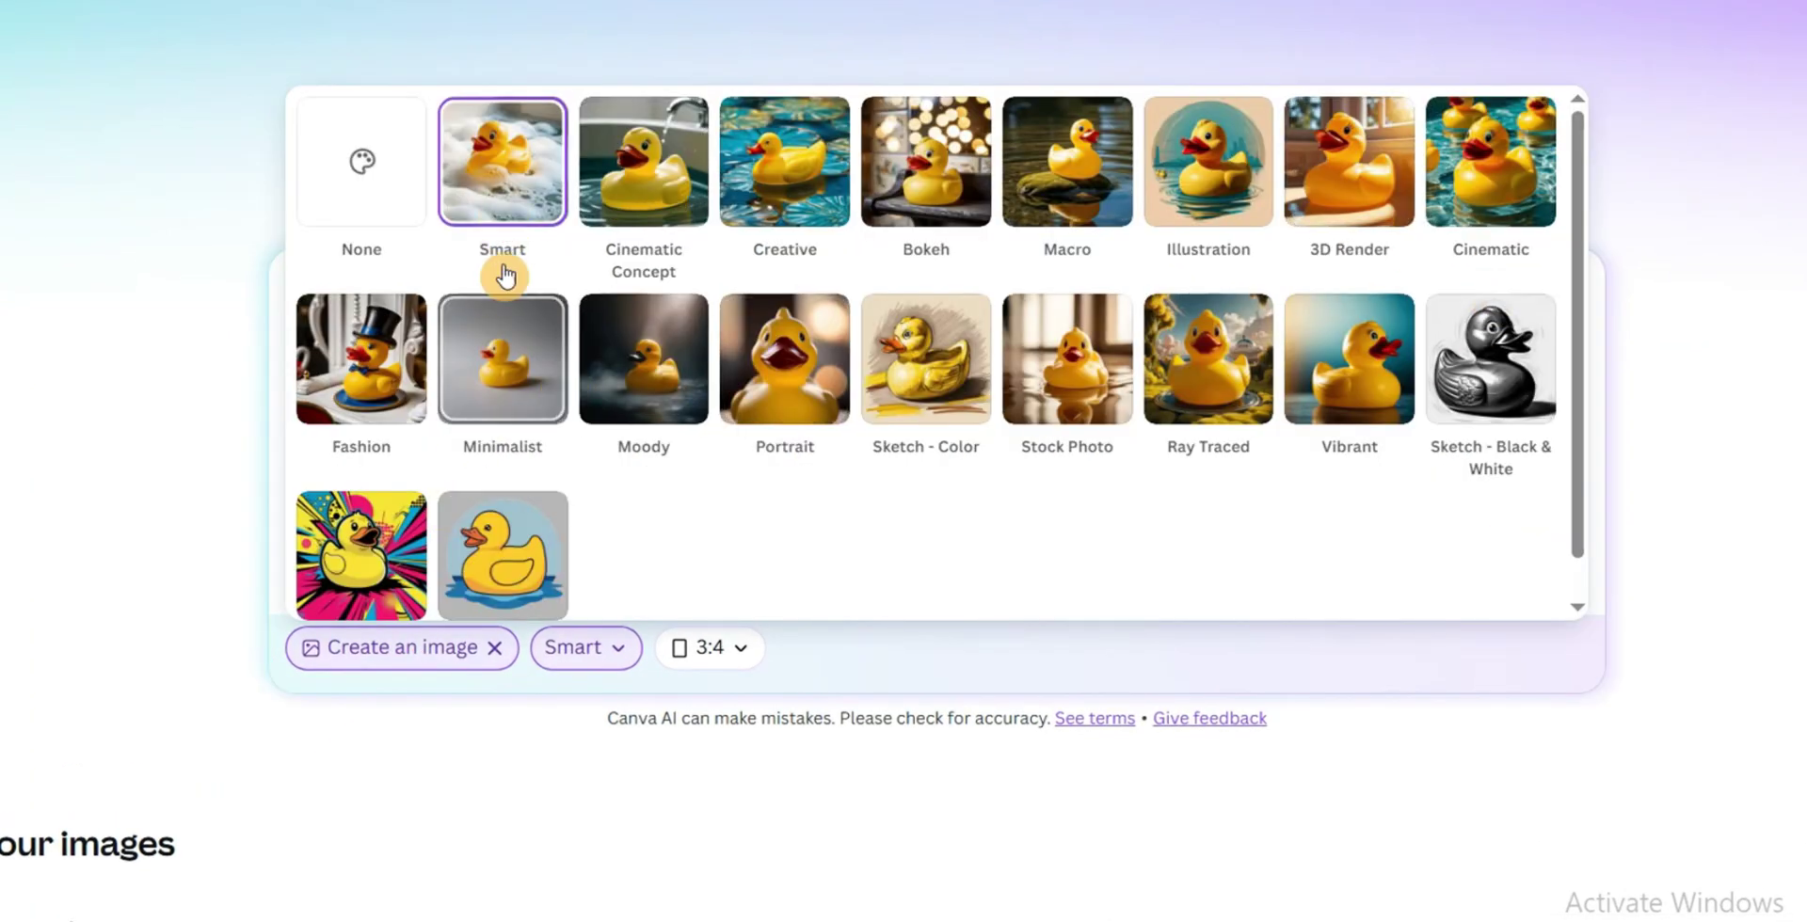
click(509, 185)
click(811, 668)
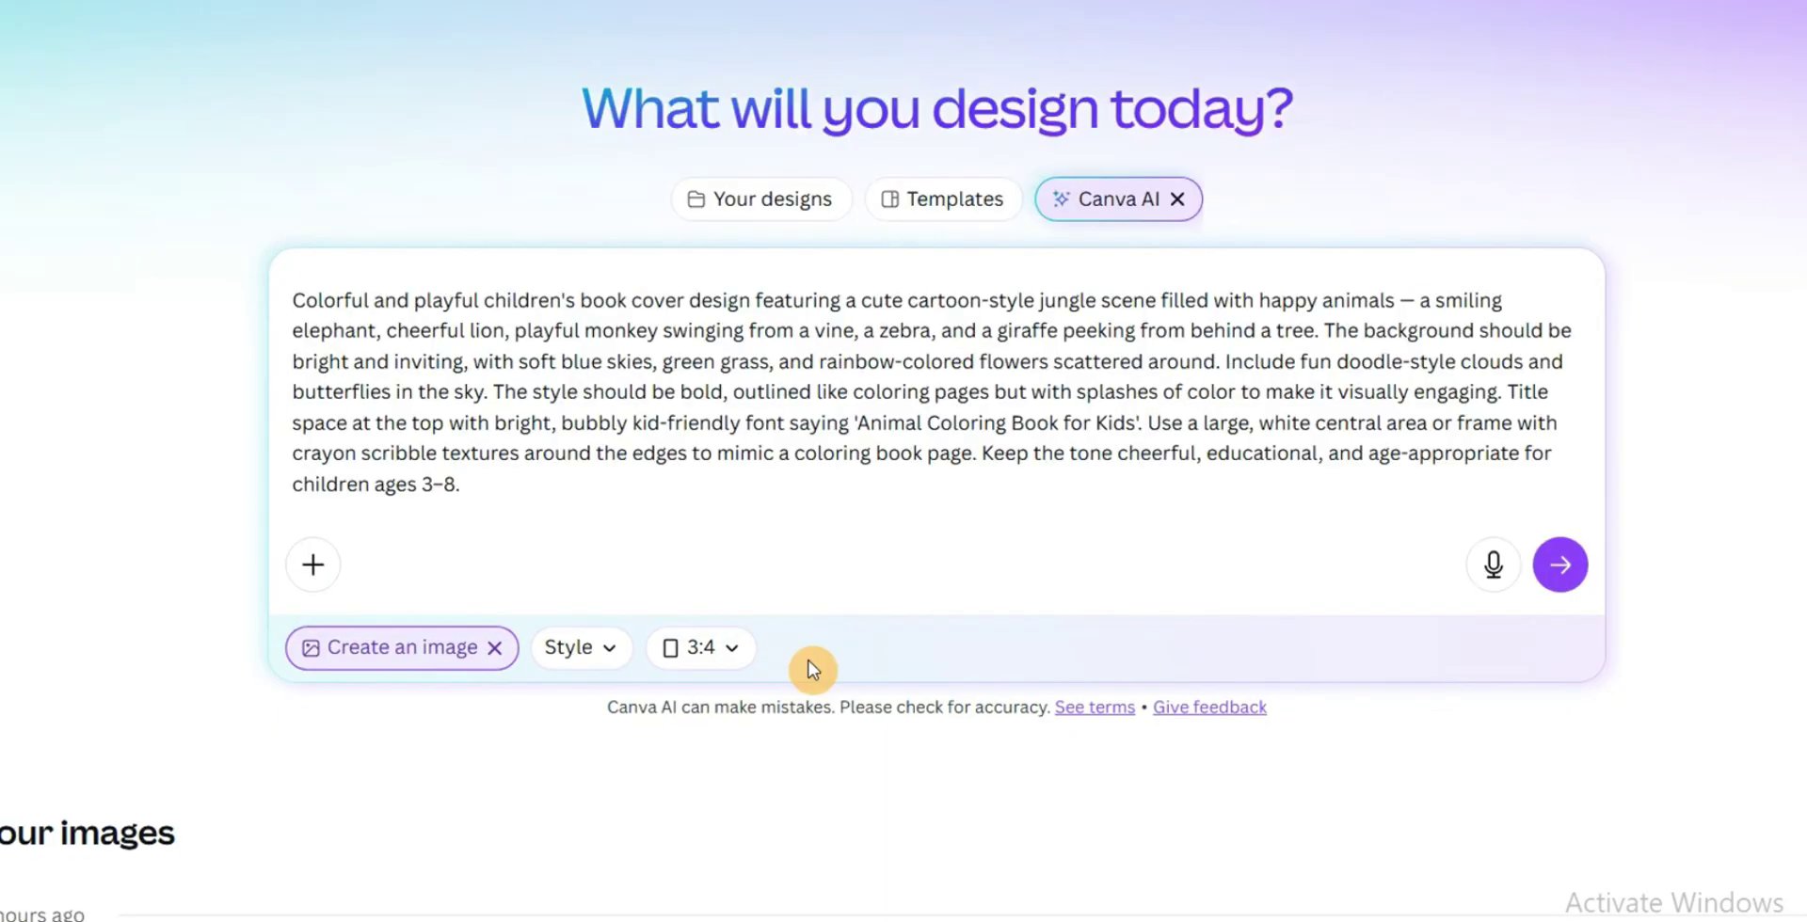
click(708, 647)
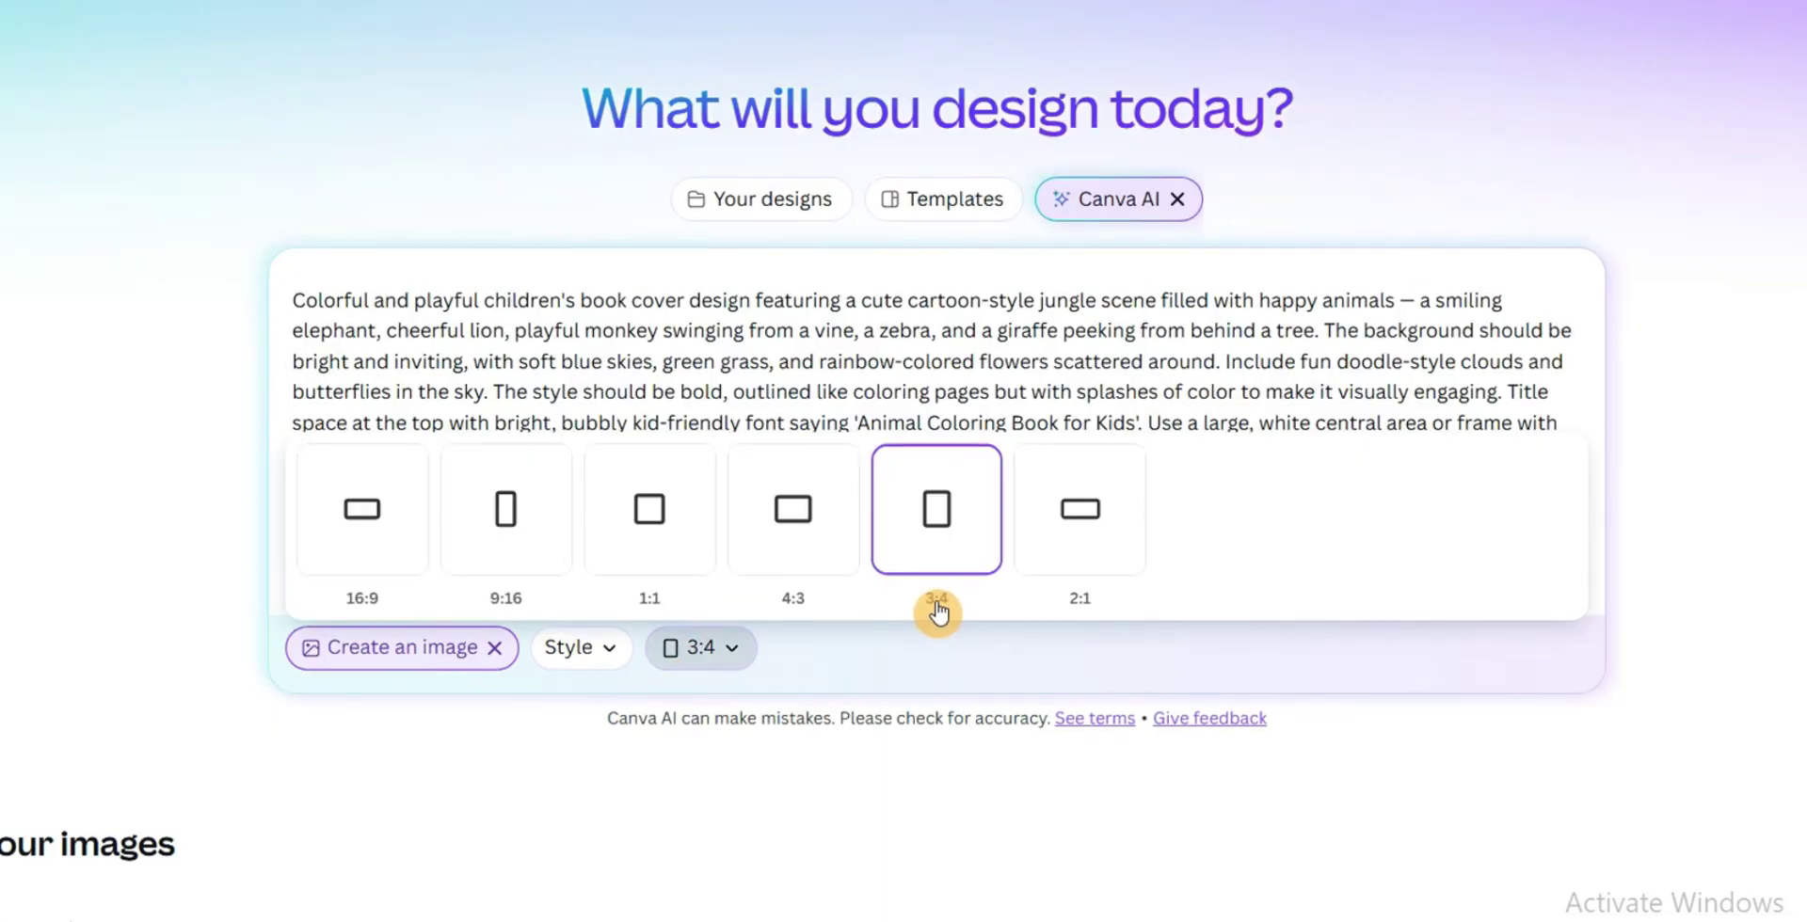
click(938, 609)
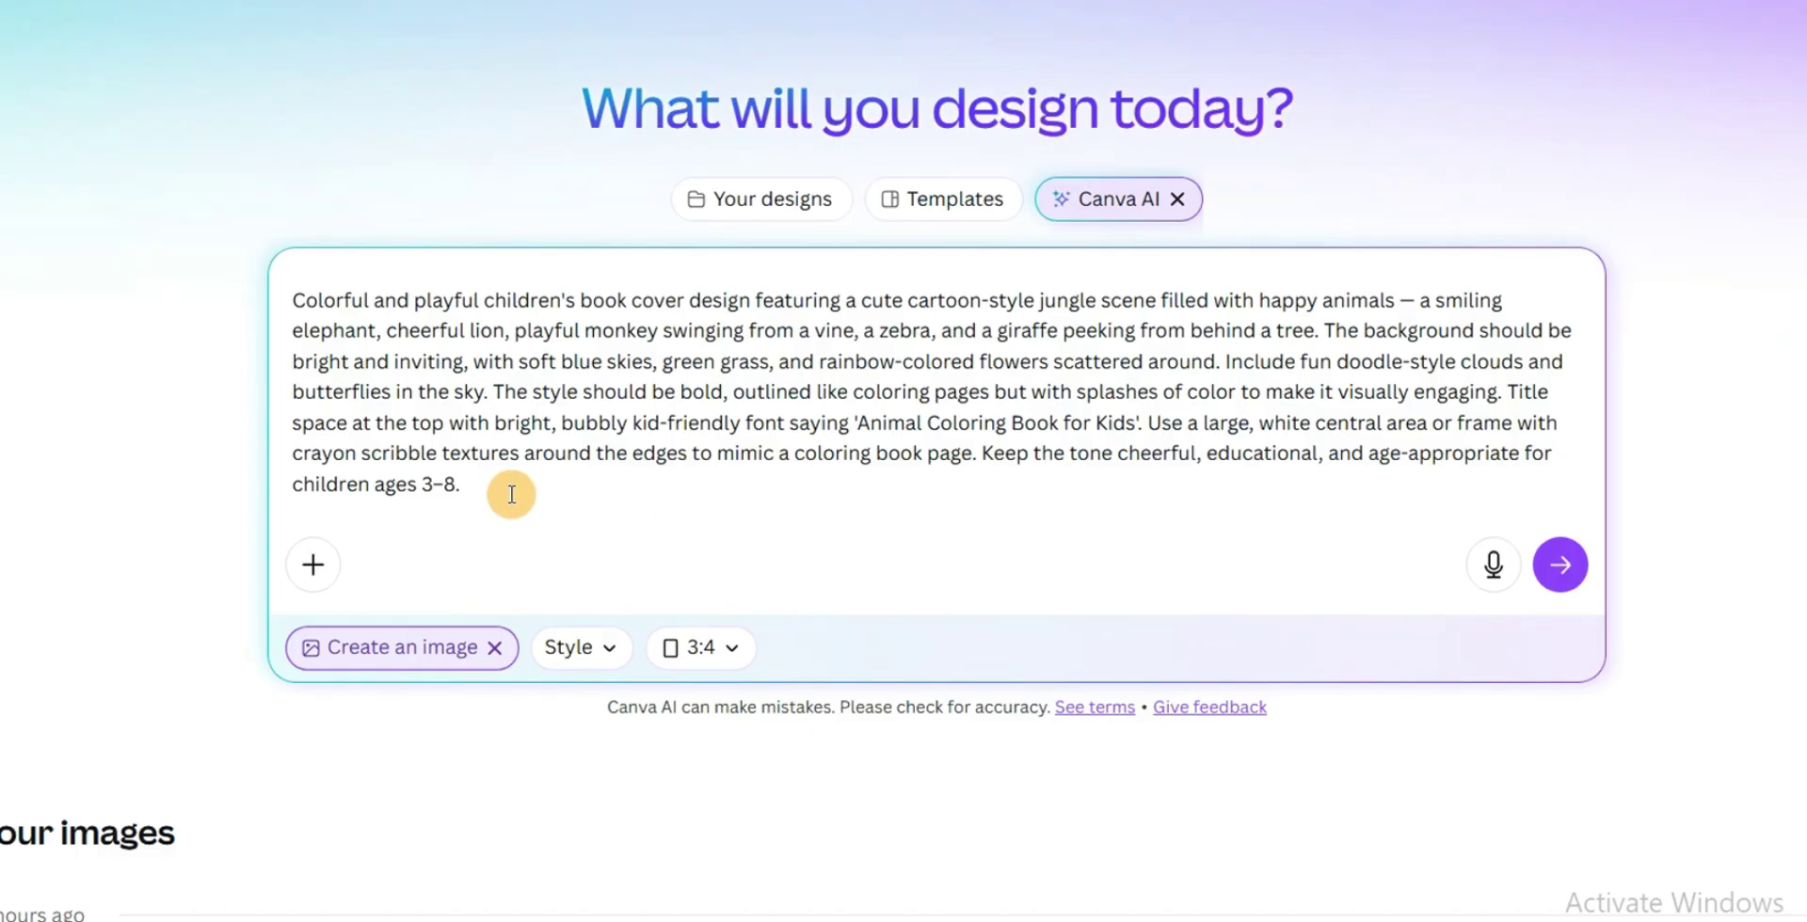
click(1560, 569)
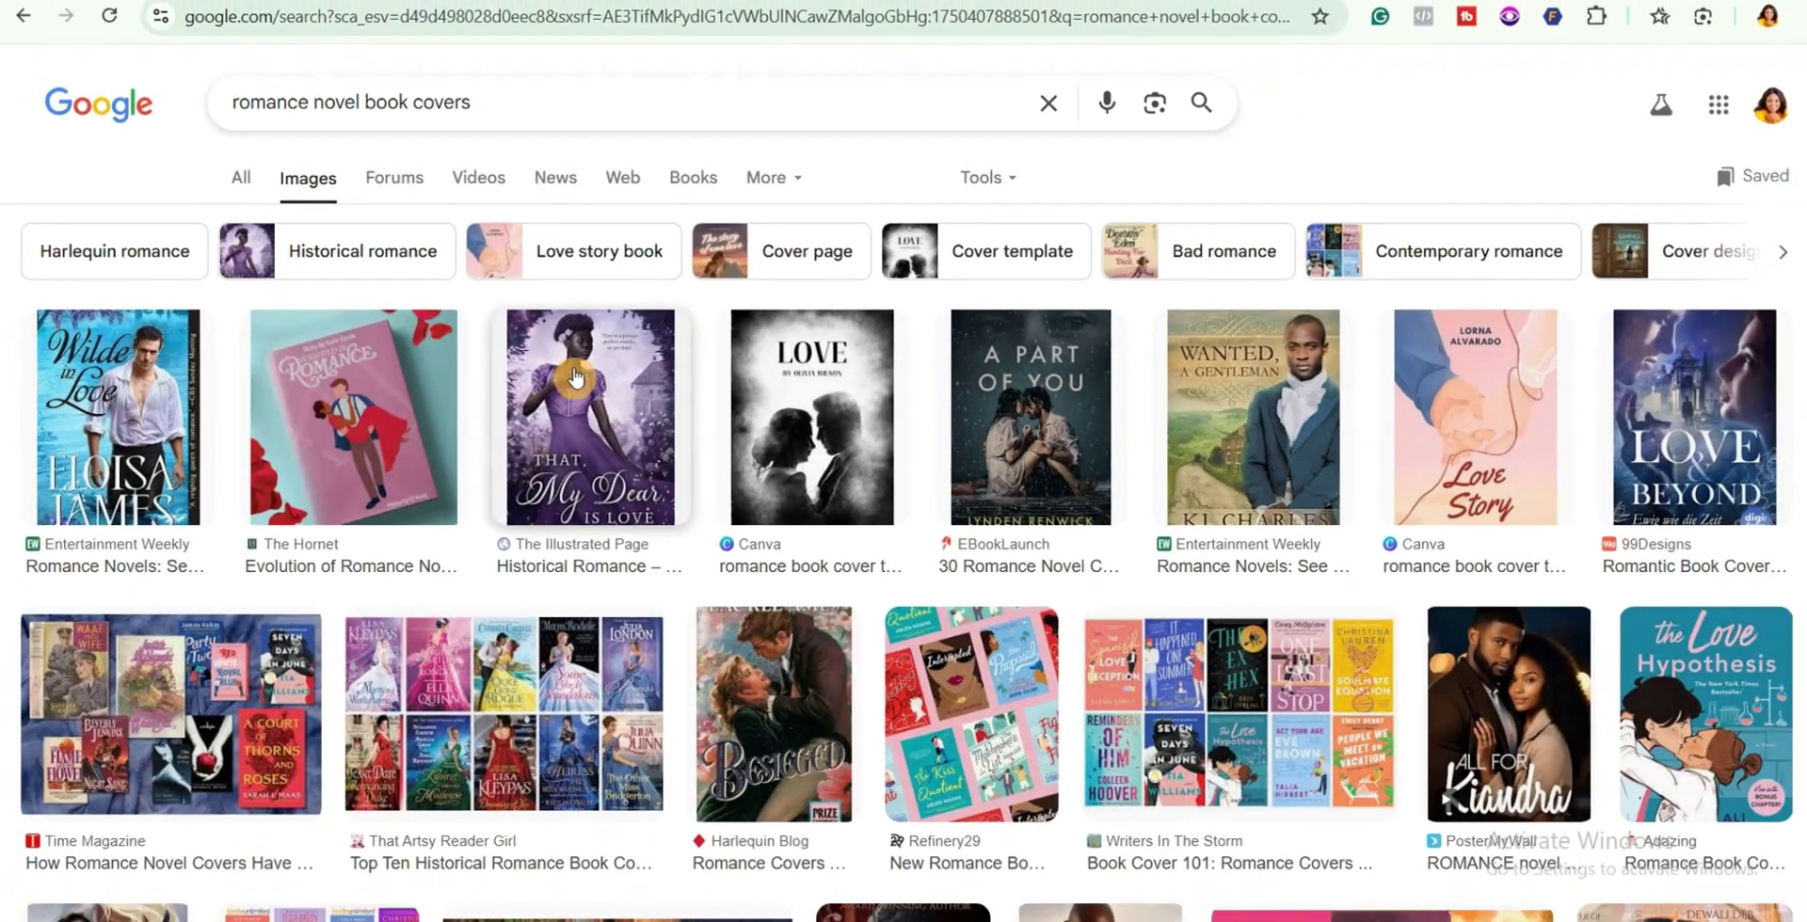
Browse the Google Images results for romance novel book covers
scroll(525, 400, down, 5)
scroll(525, 400, down, 15)
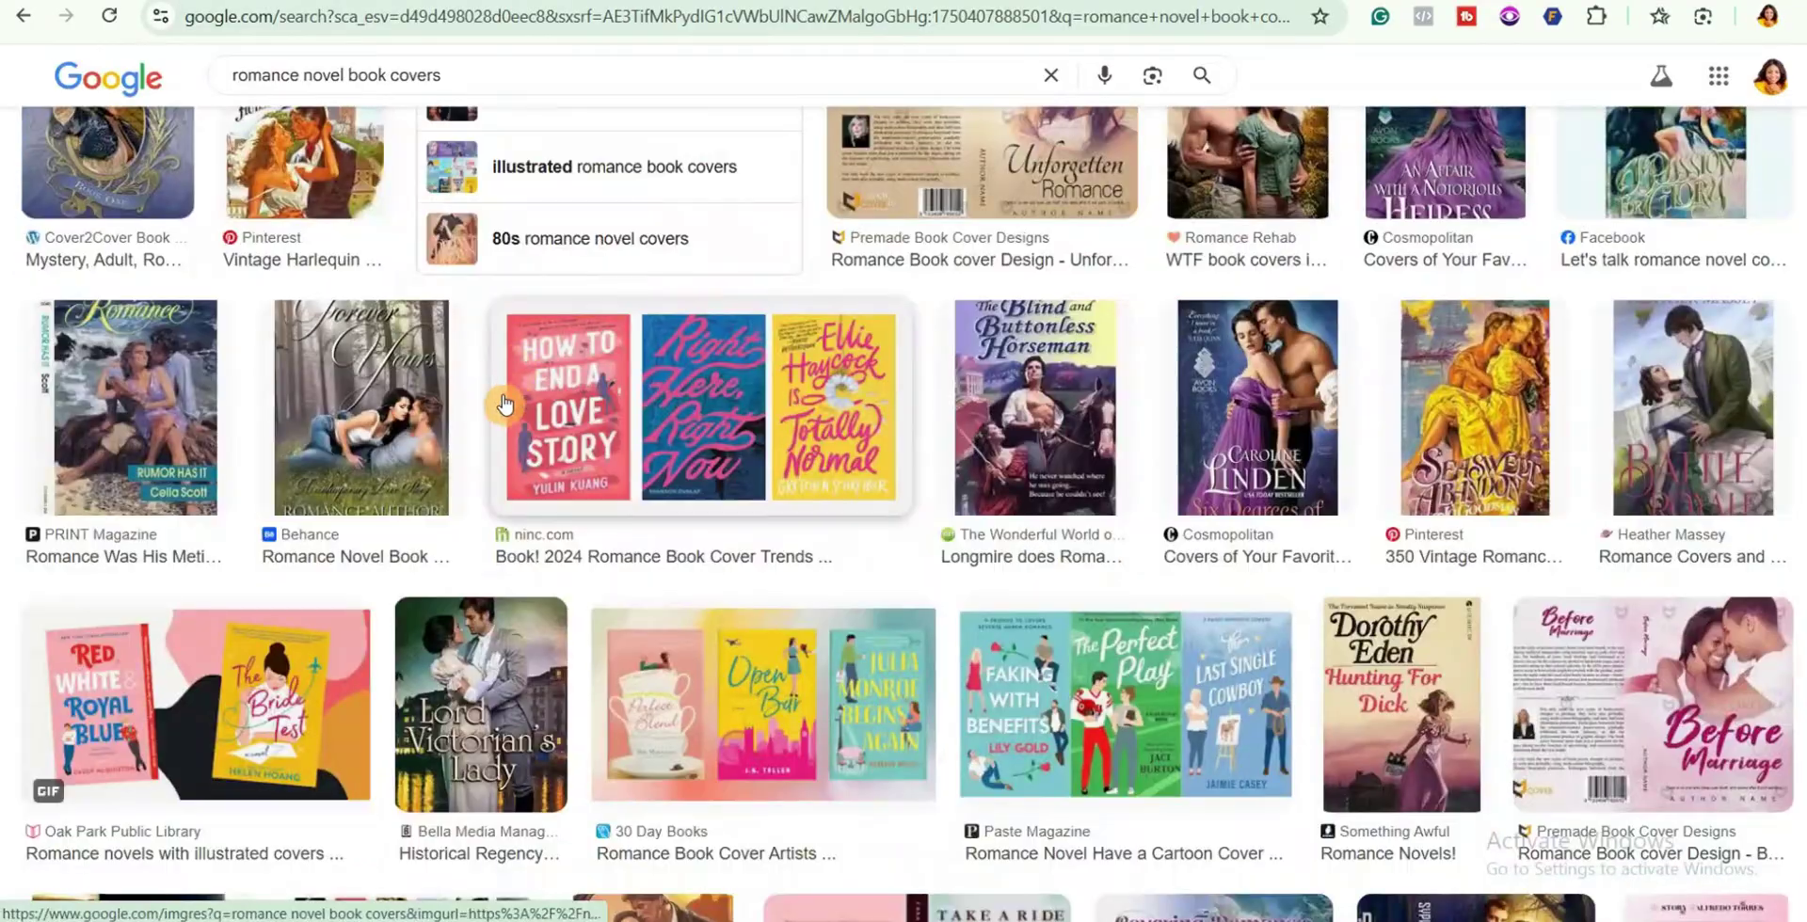
scroll(490, 407, down, 8)
scroll(495, 400, up, 20)
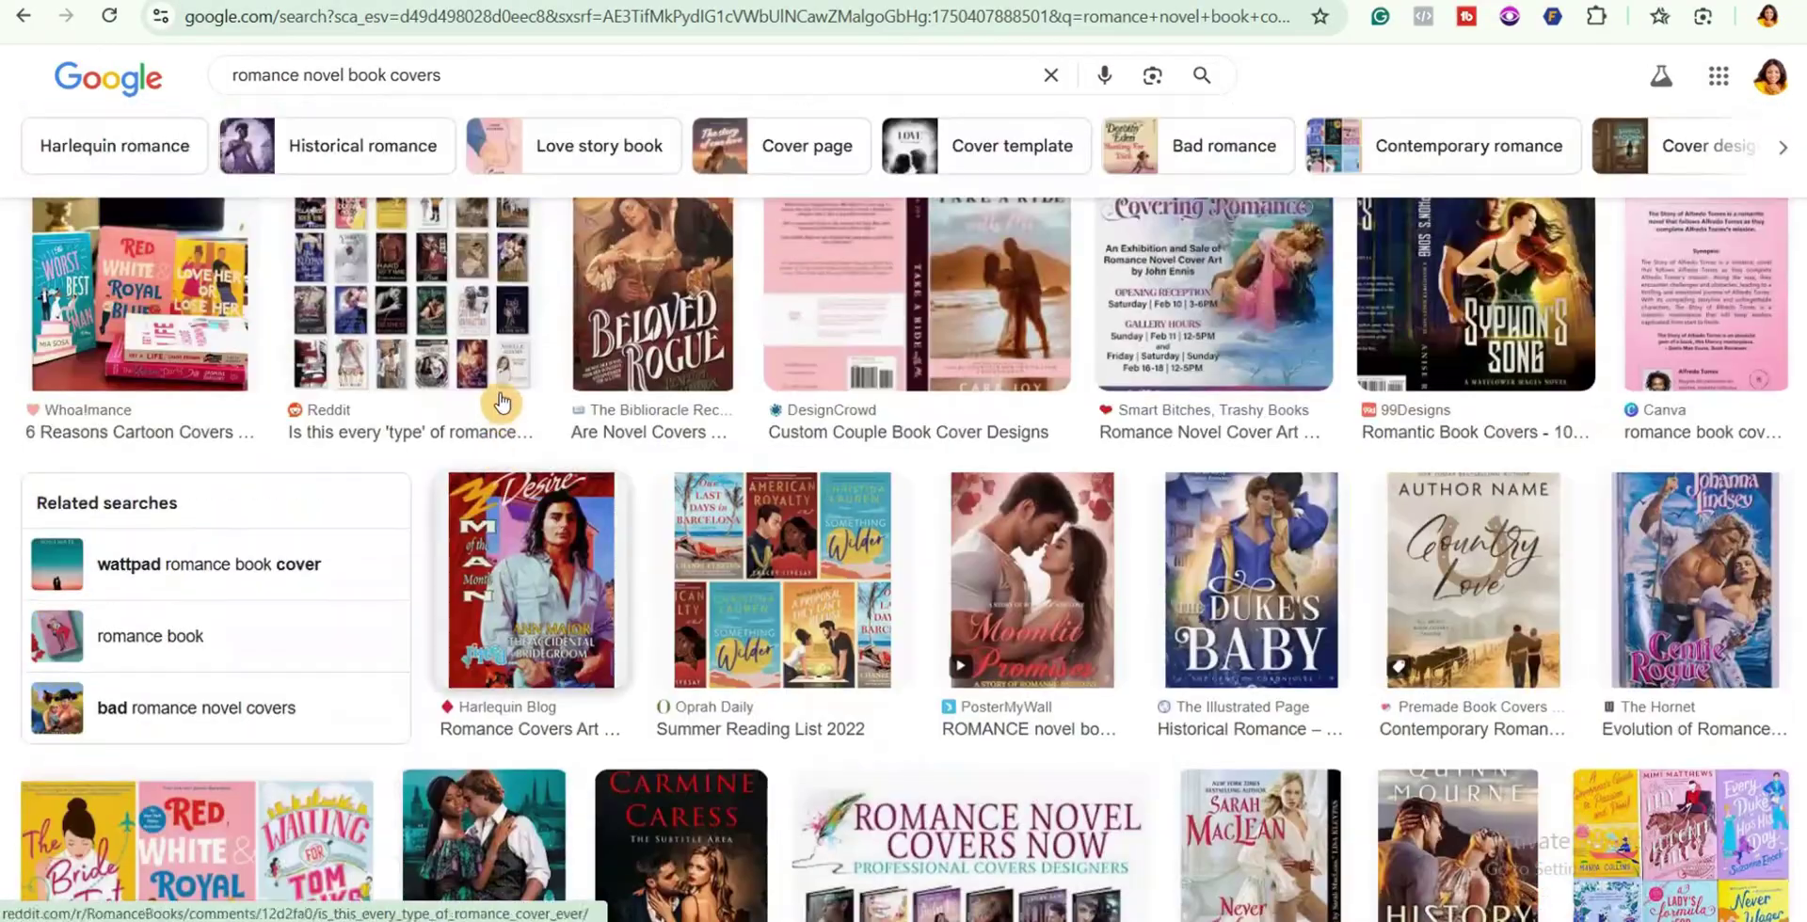
scroll(494, 394, up, 7)
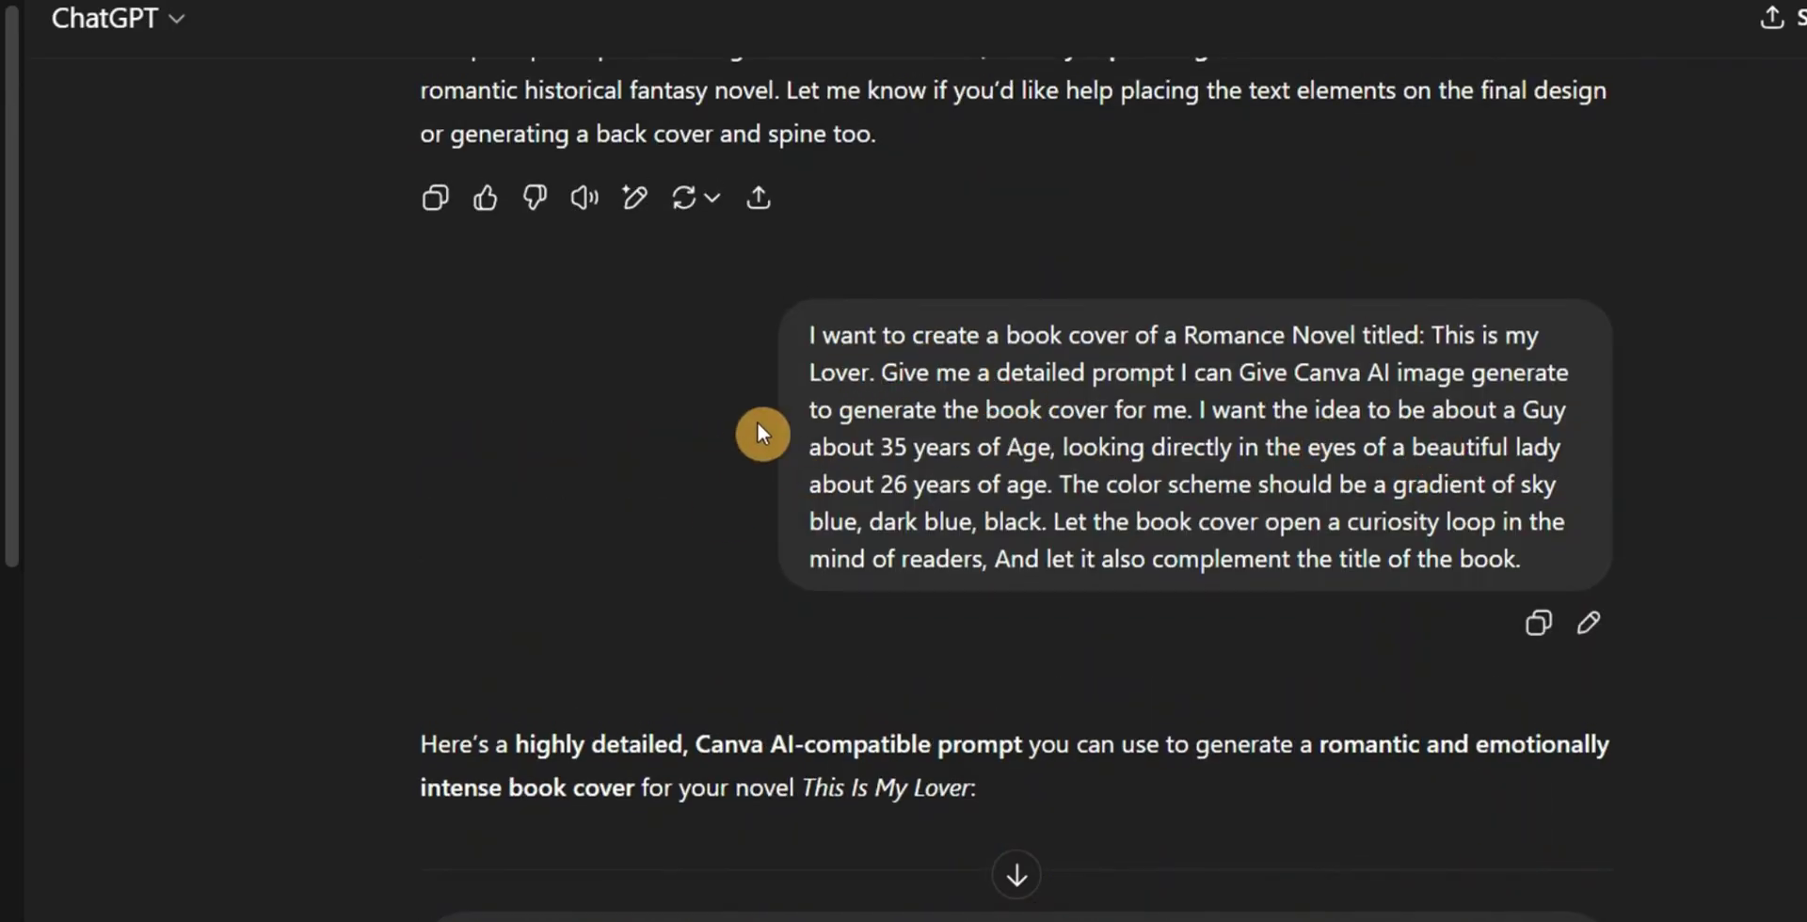
Copy ChatGPT's 'This Is My Lover' cover prompt and paste it into Canva AI
scroll(725, 547, down, 6)
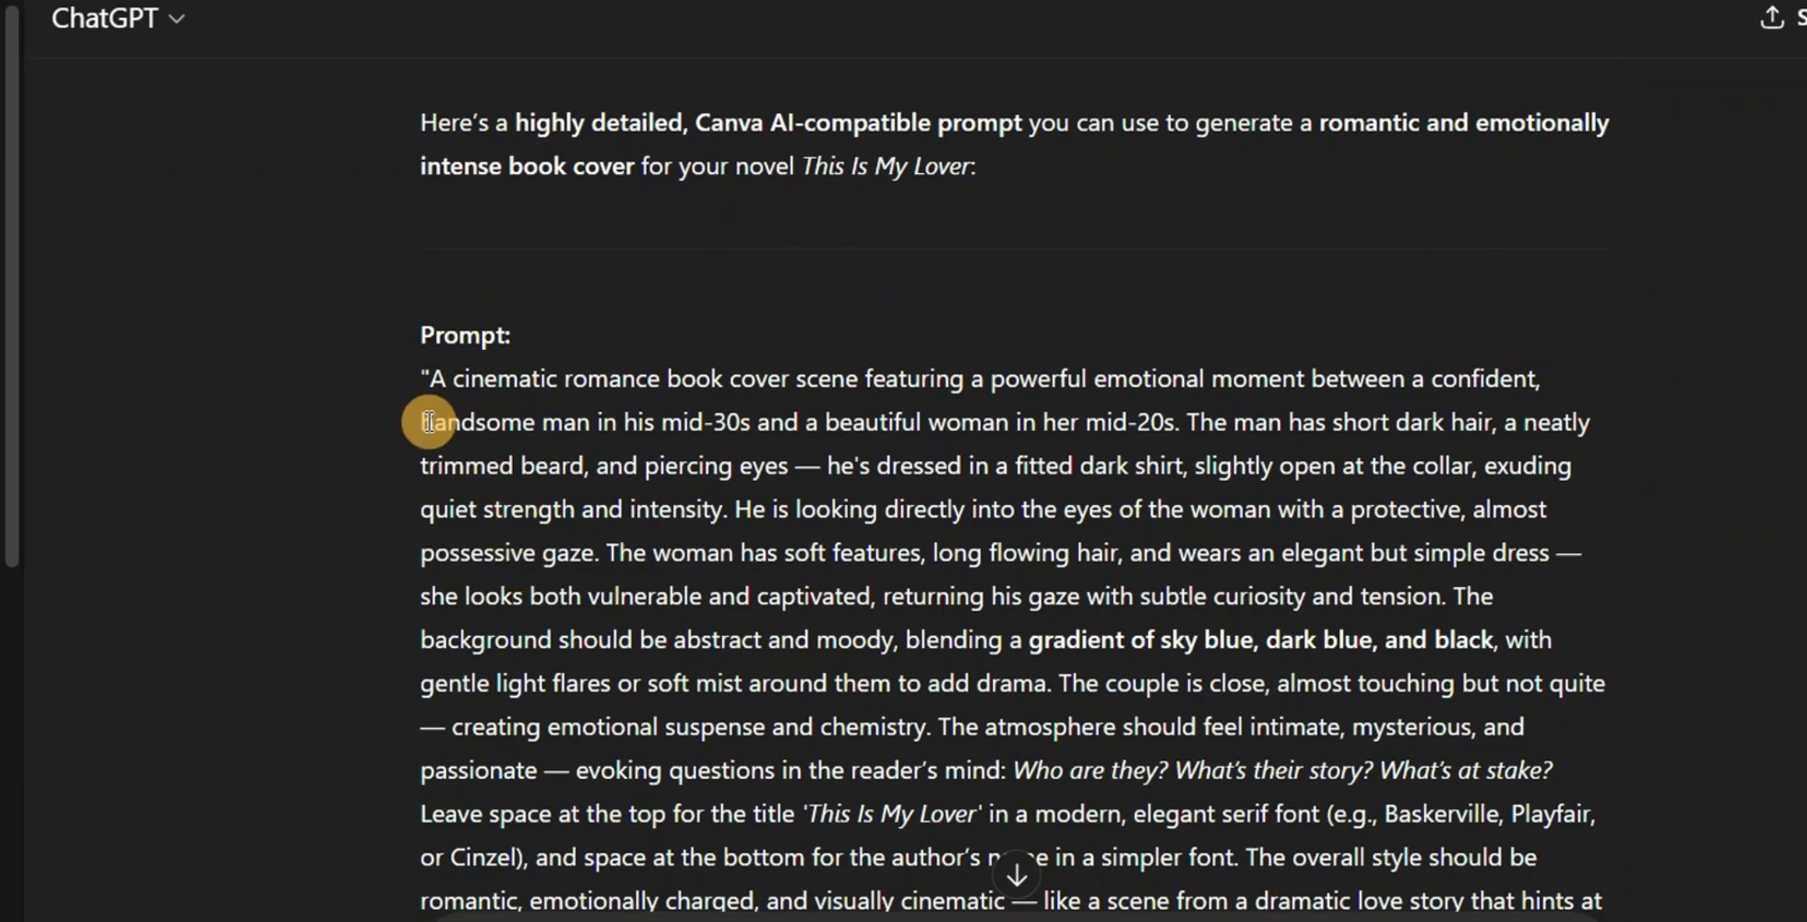
scroll(399, 282, down, 2)
drag(427, 224, 765, 790)
key(ctrl+c)
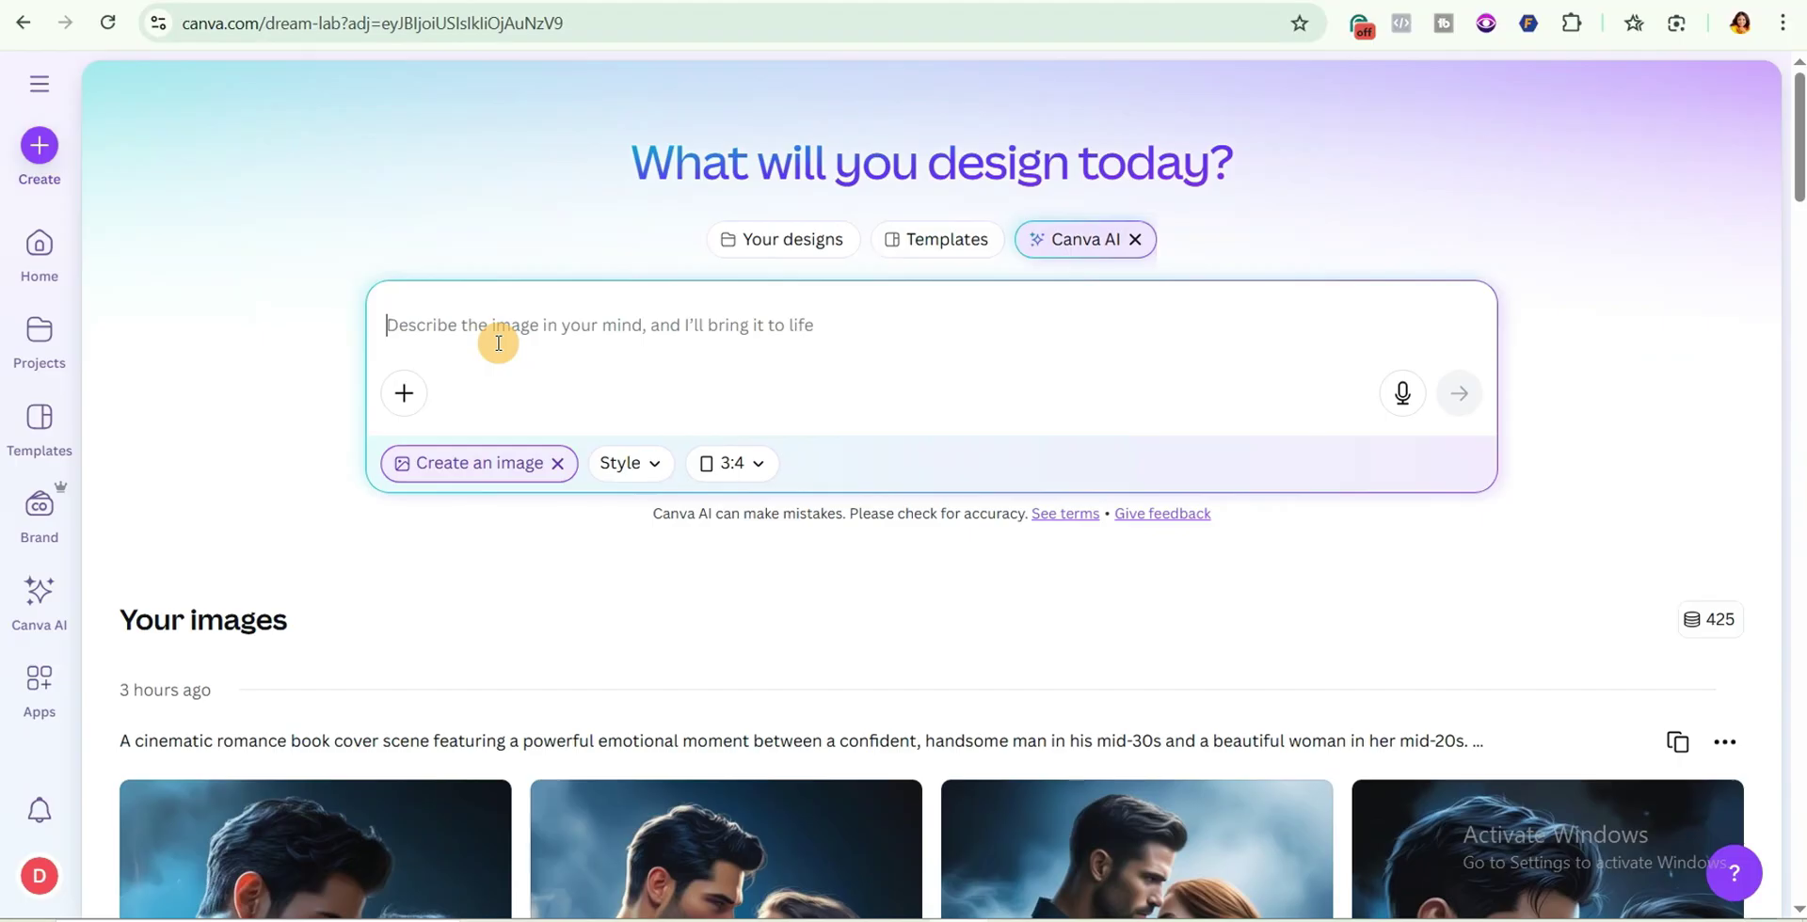
key(ctrl+v)
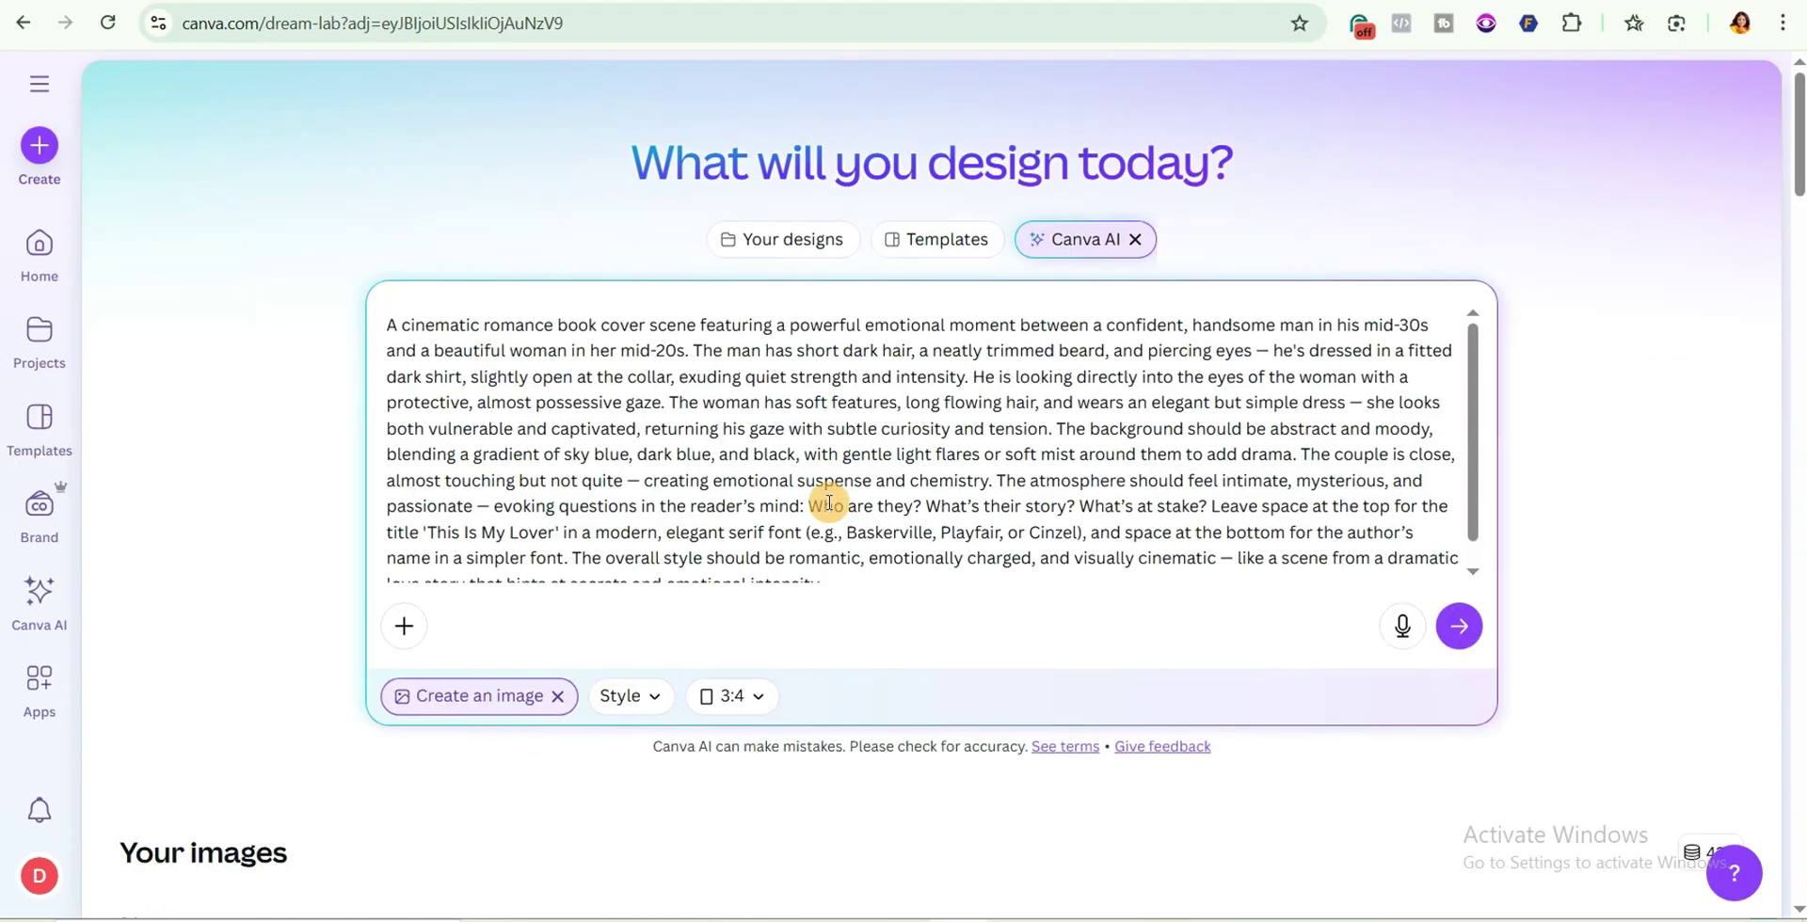
Apply the Smart style and generate the romance cover images
click(623, 696)
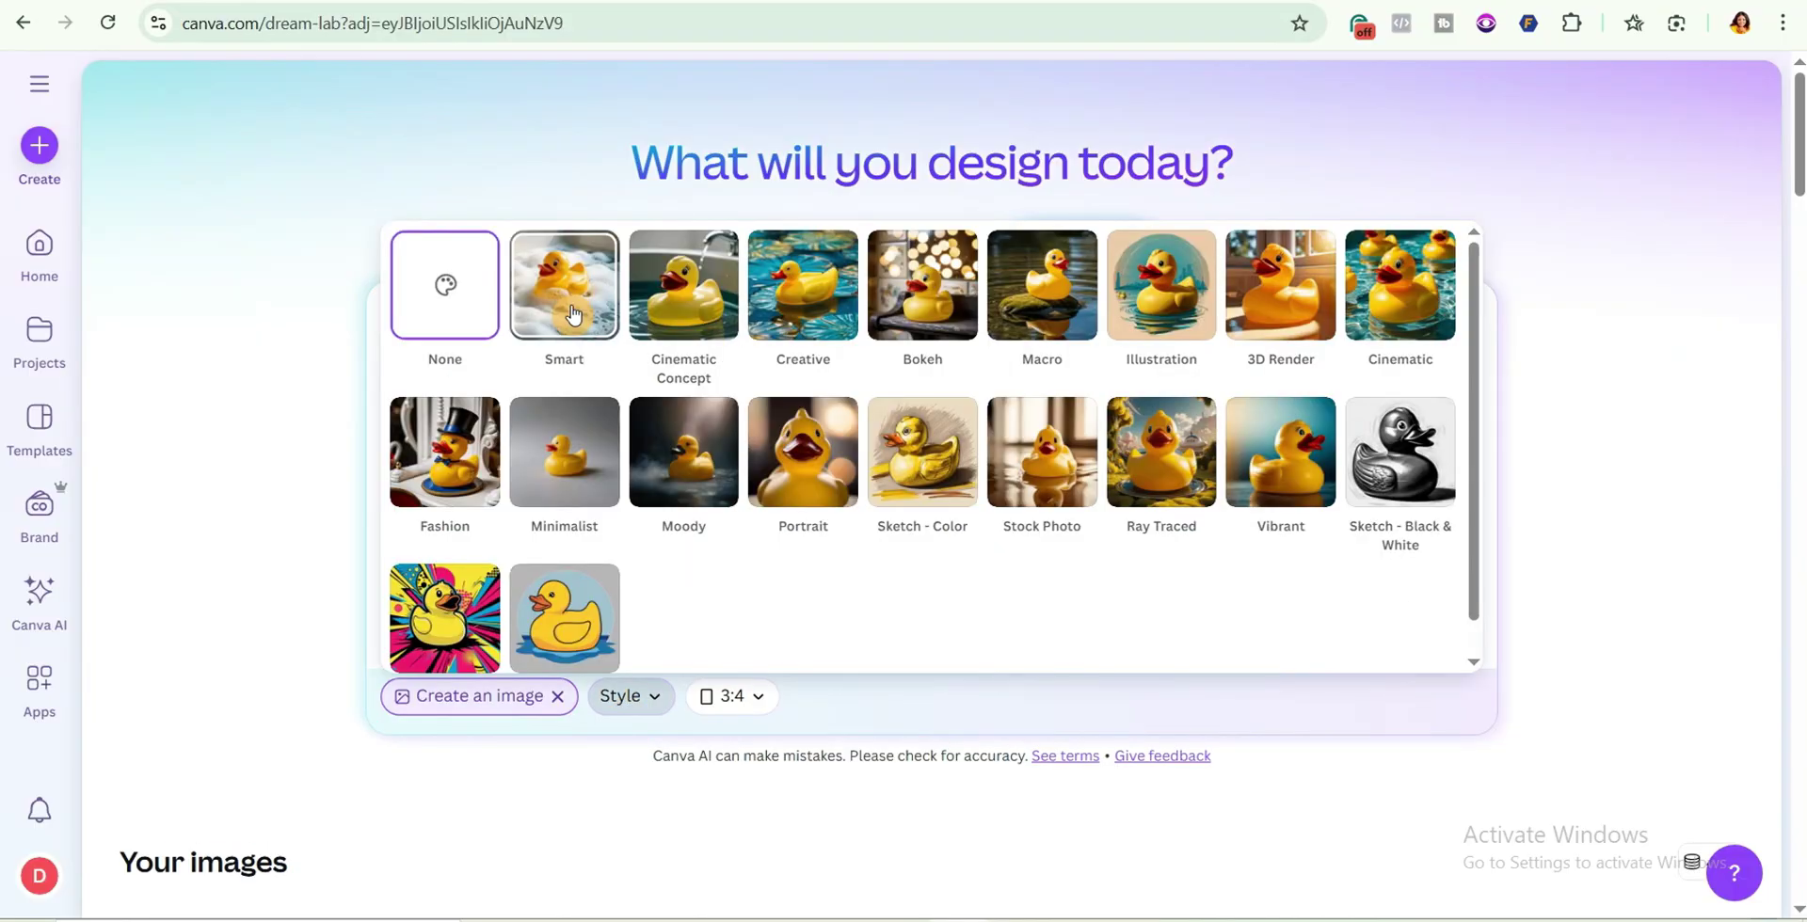
click(573, 314)
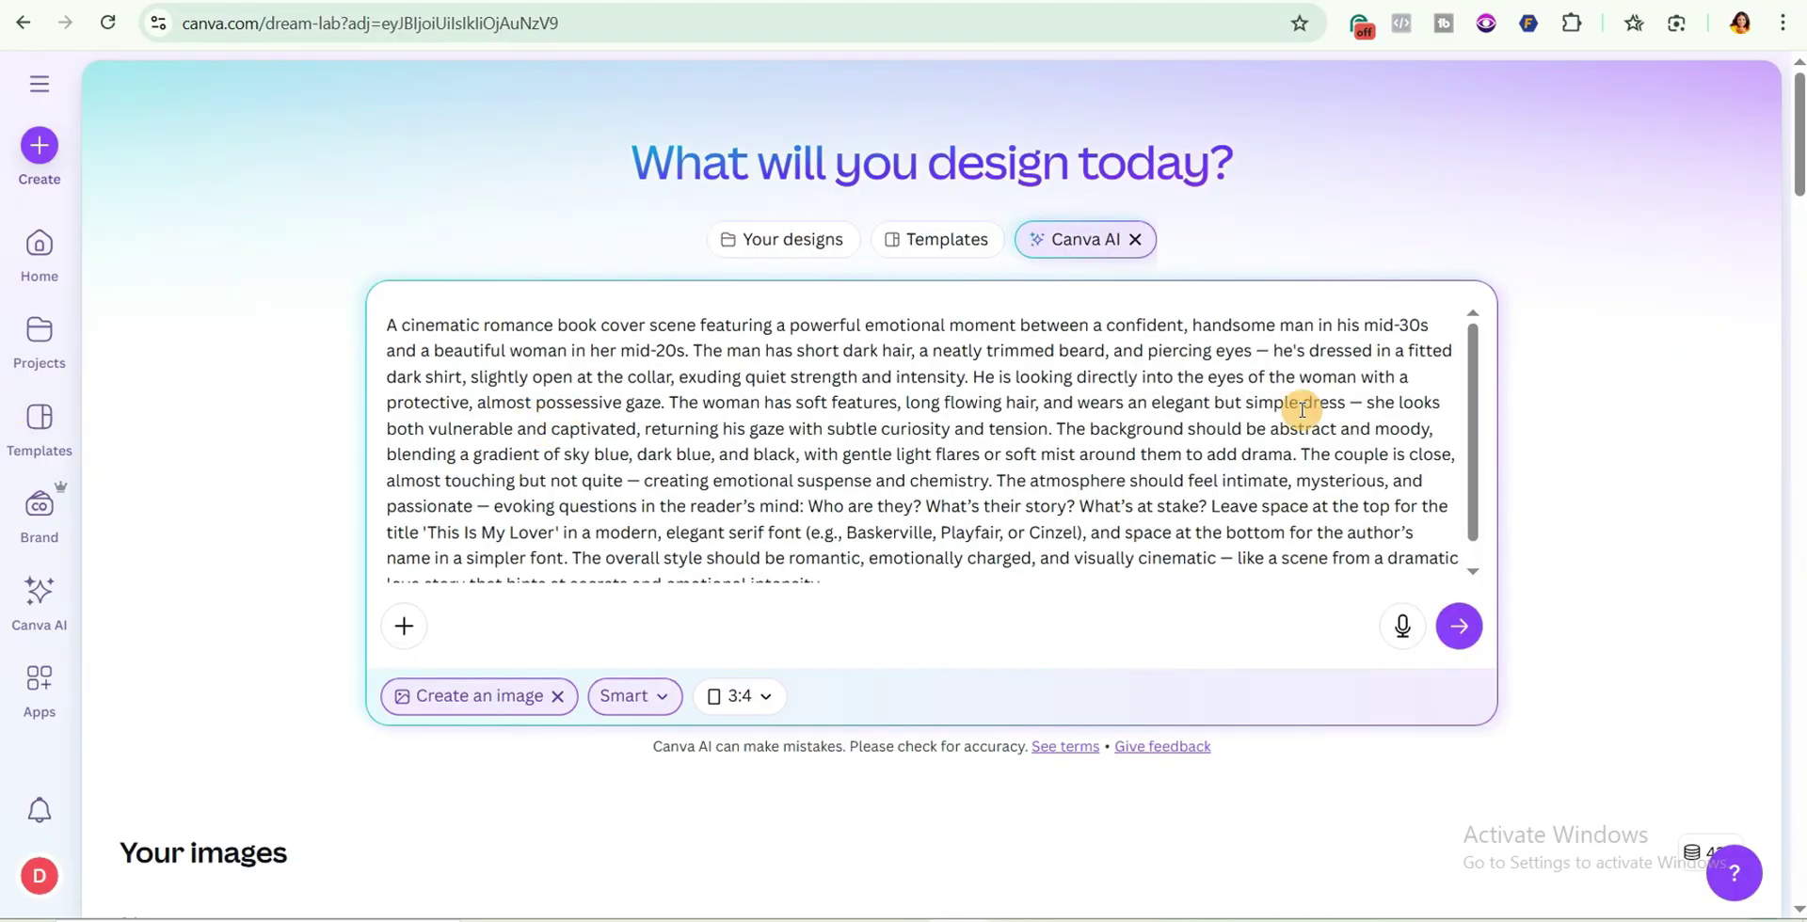
click(1458, 627)
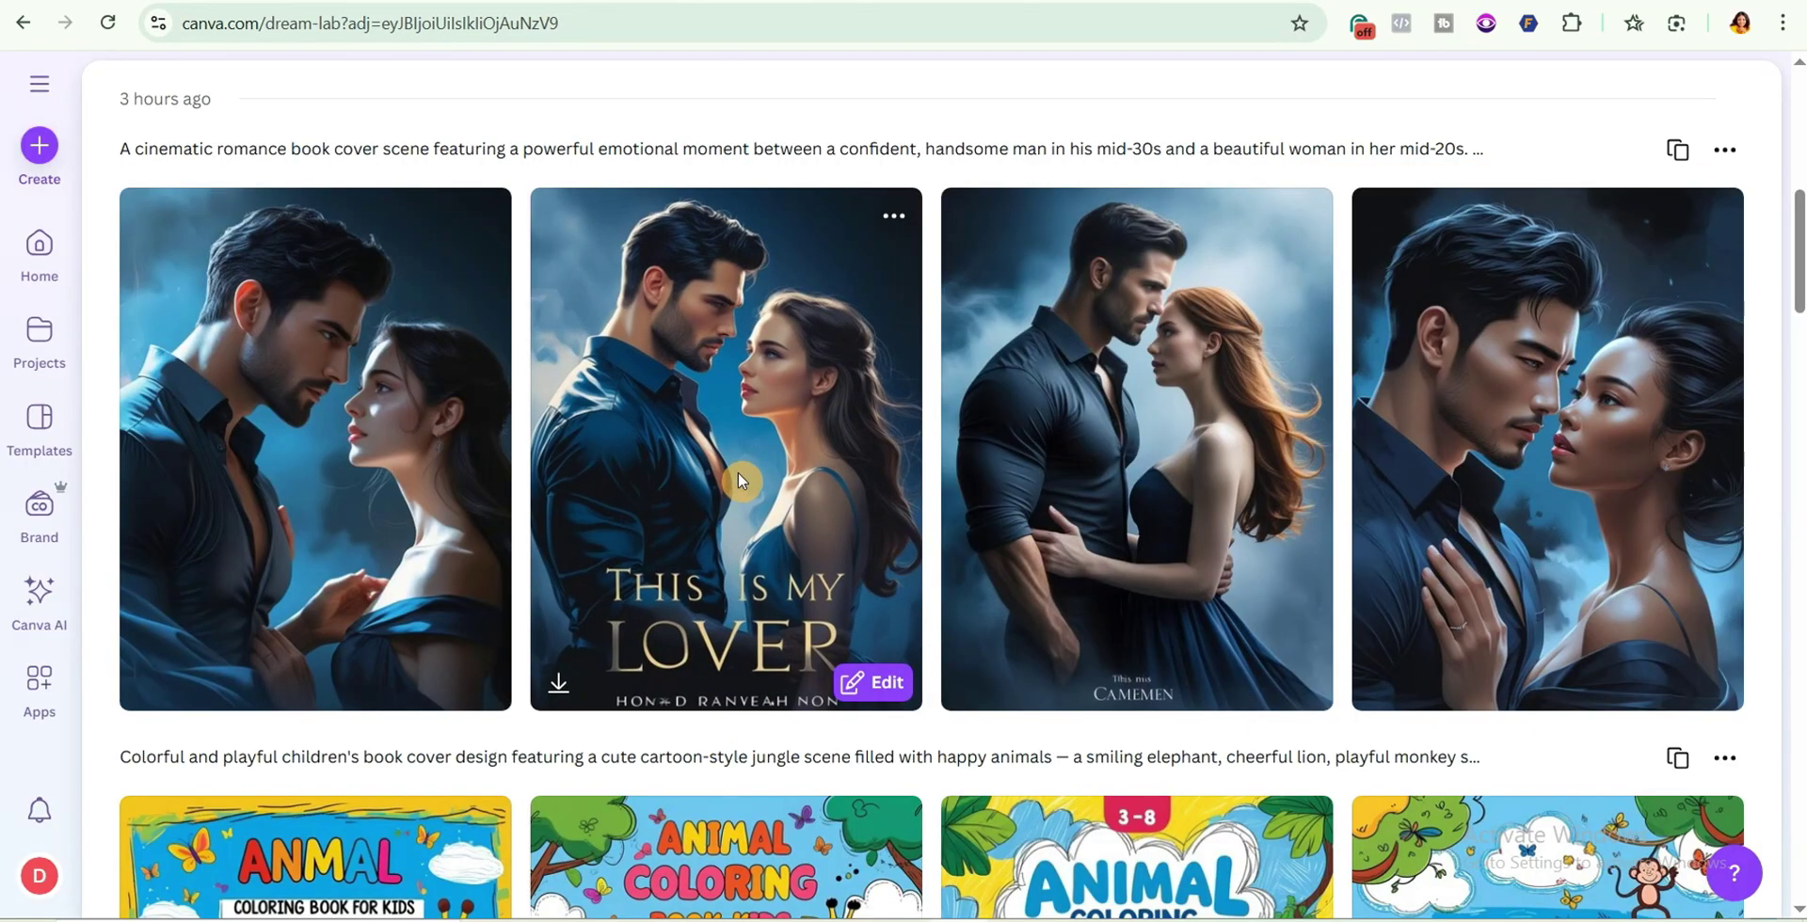
Preview the second 'This Is My Lover' image, then open it in the editor at 960 x 1280 px
click(738, 471)
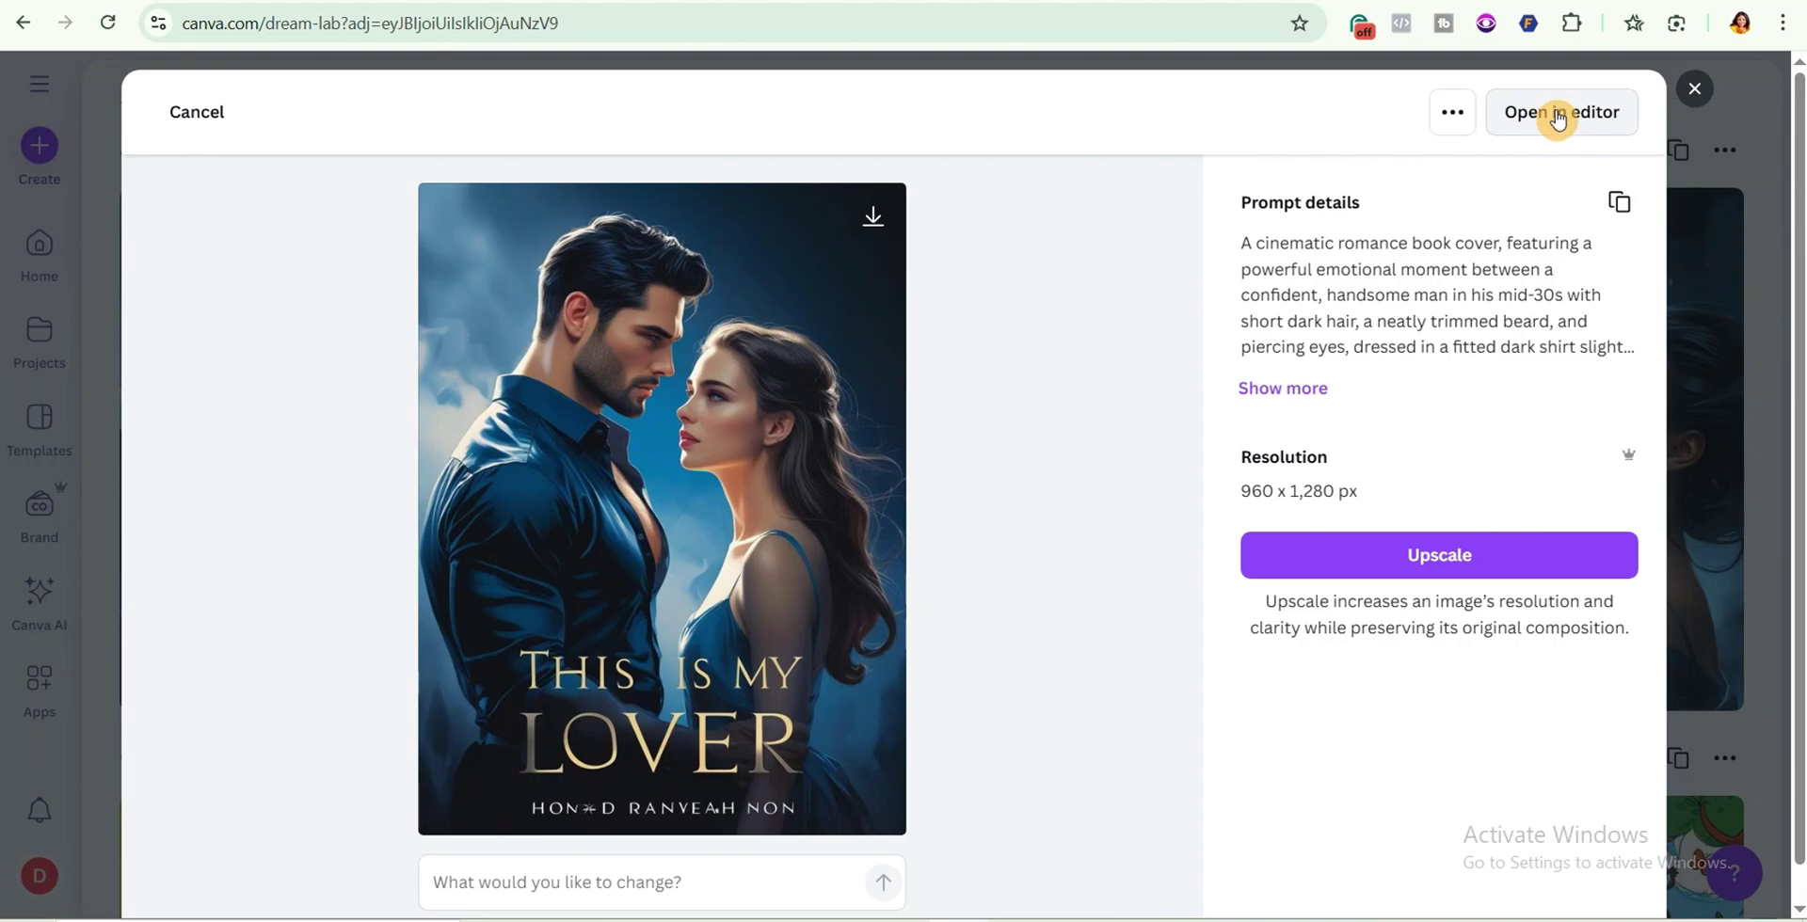
click(1694, 88)
mouse_move(876, 701)
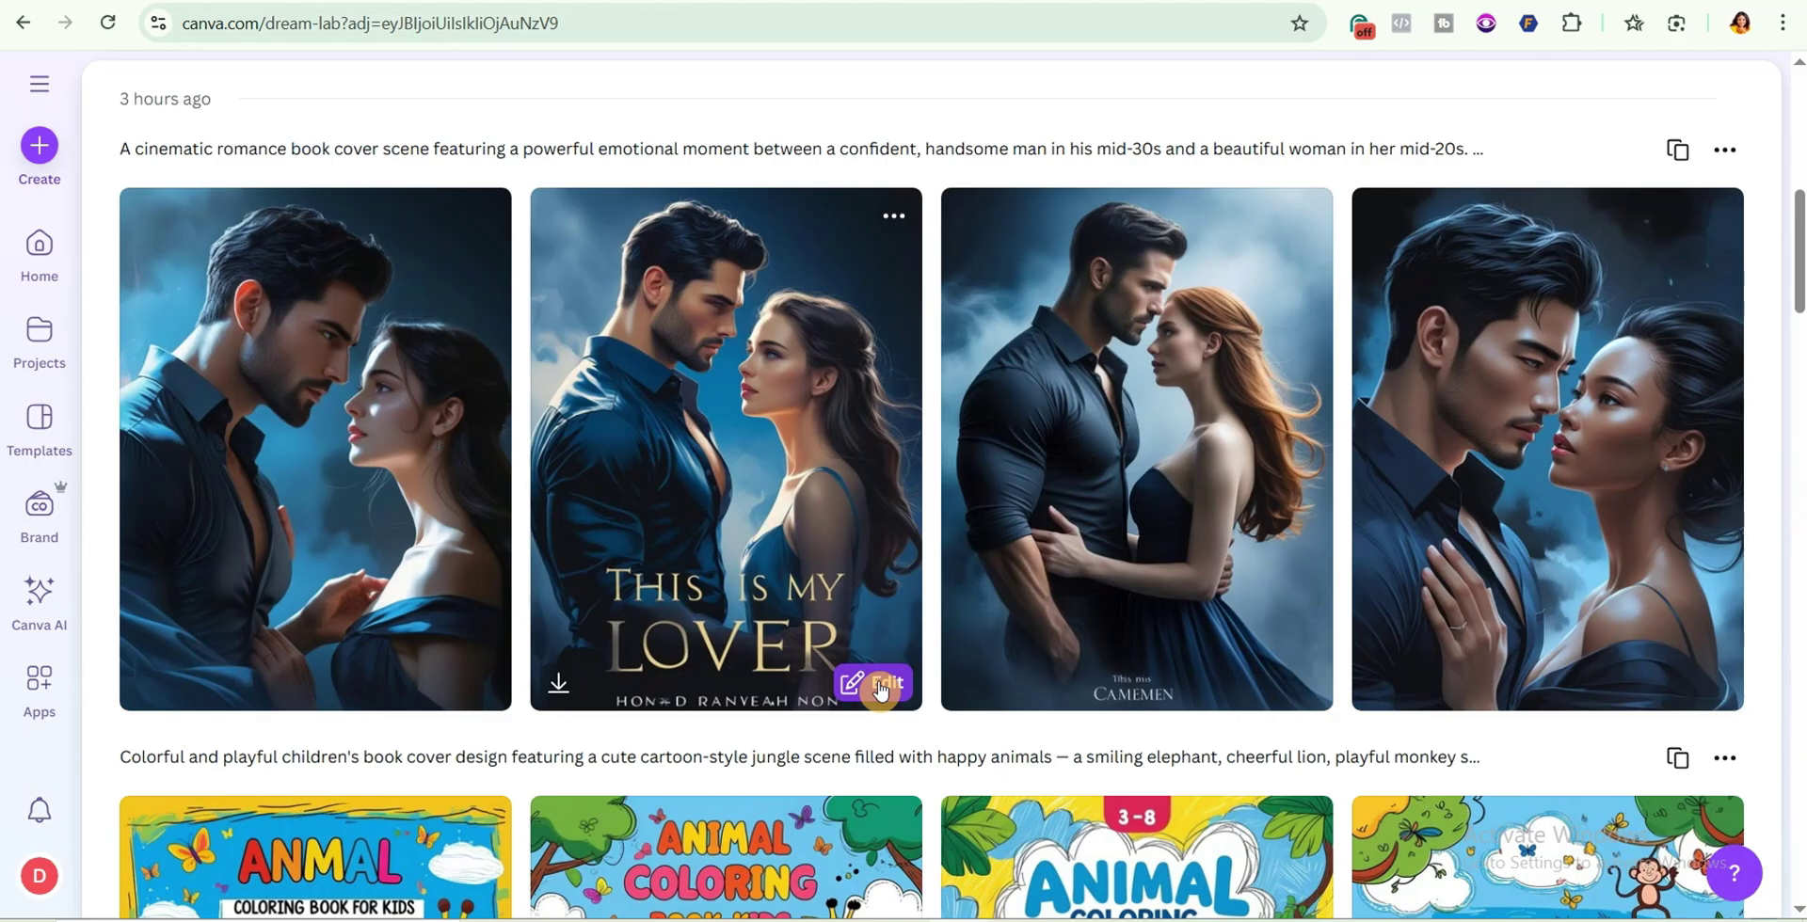
click(880, 690)
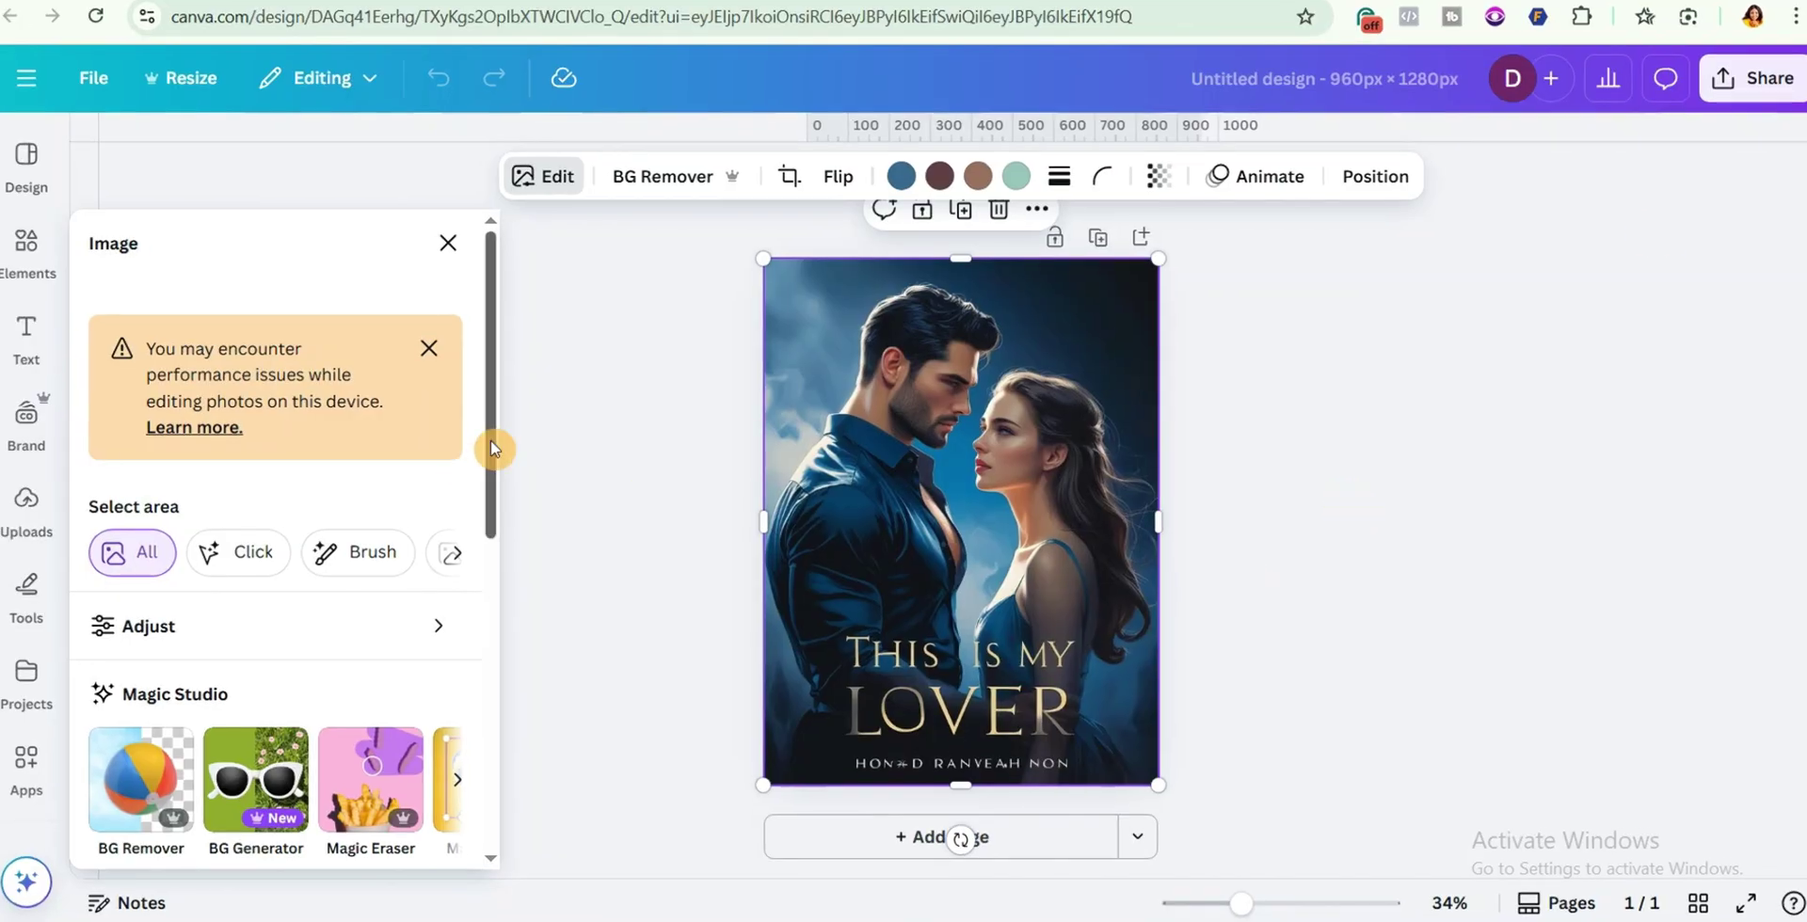
Use Magic Studio's Grab Text to extract the printed title 'THIS IS MY LOVER' into editable text
scroll(490, 439, down, 3)
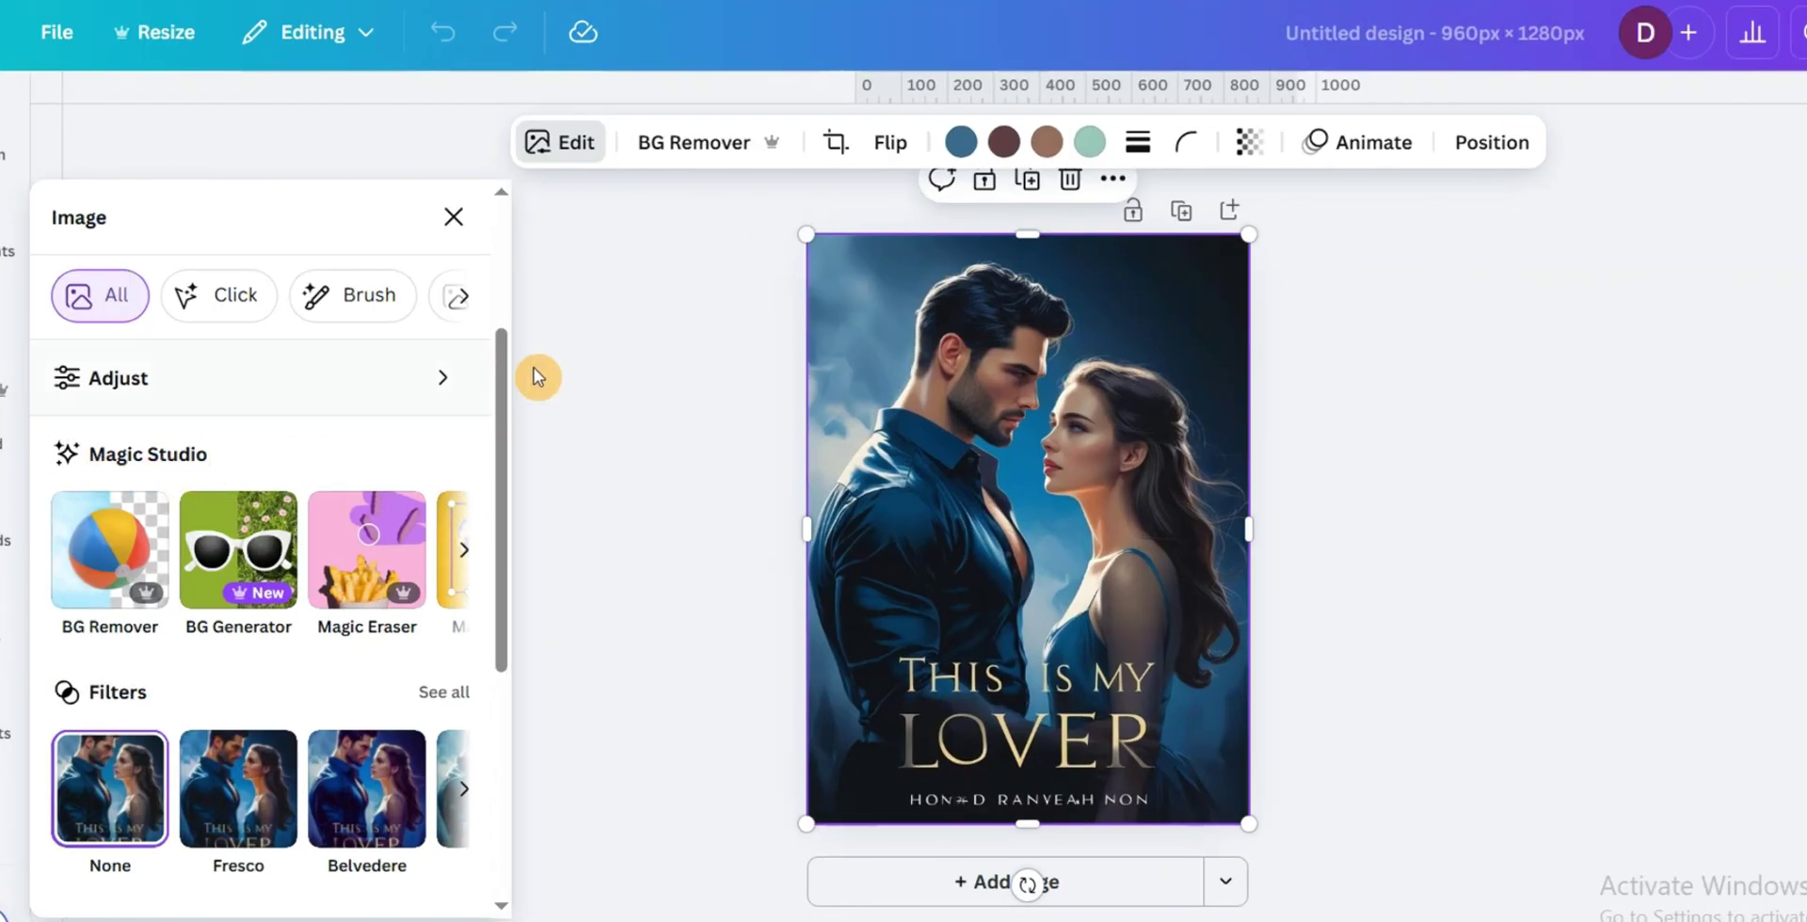
click(465, 563)
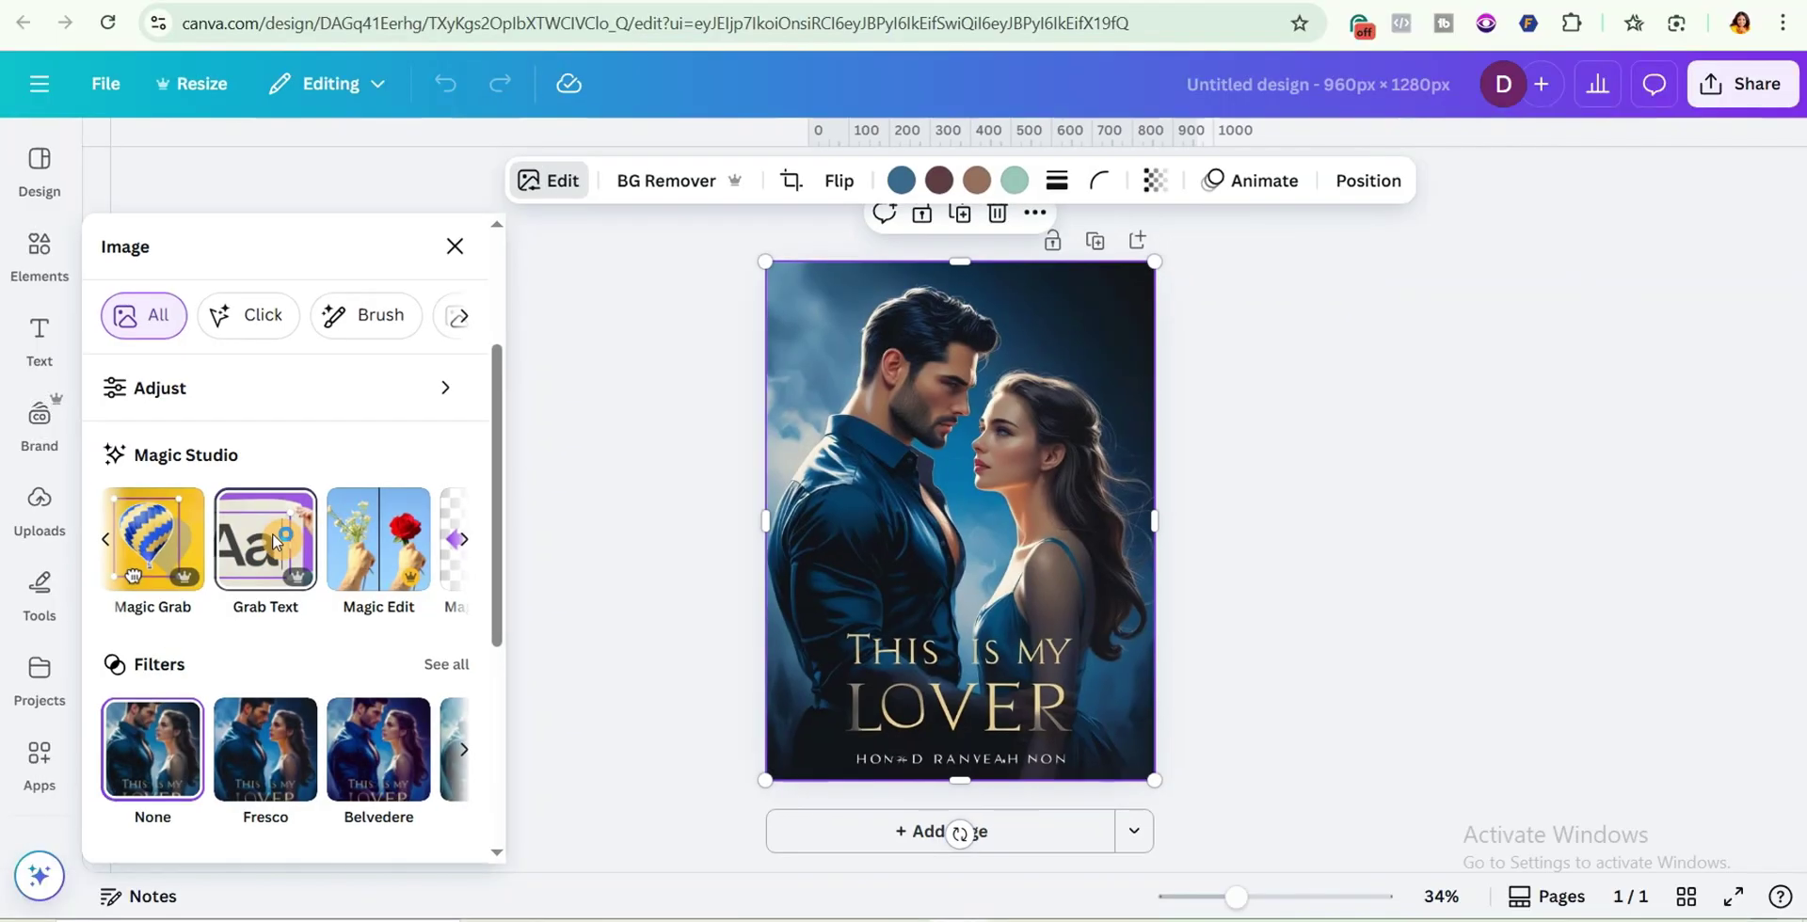
click(274, 541)
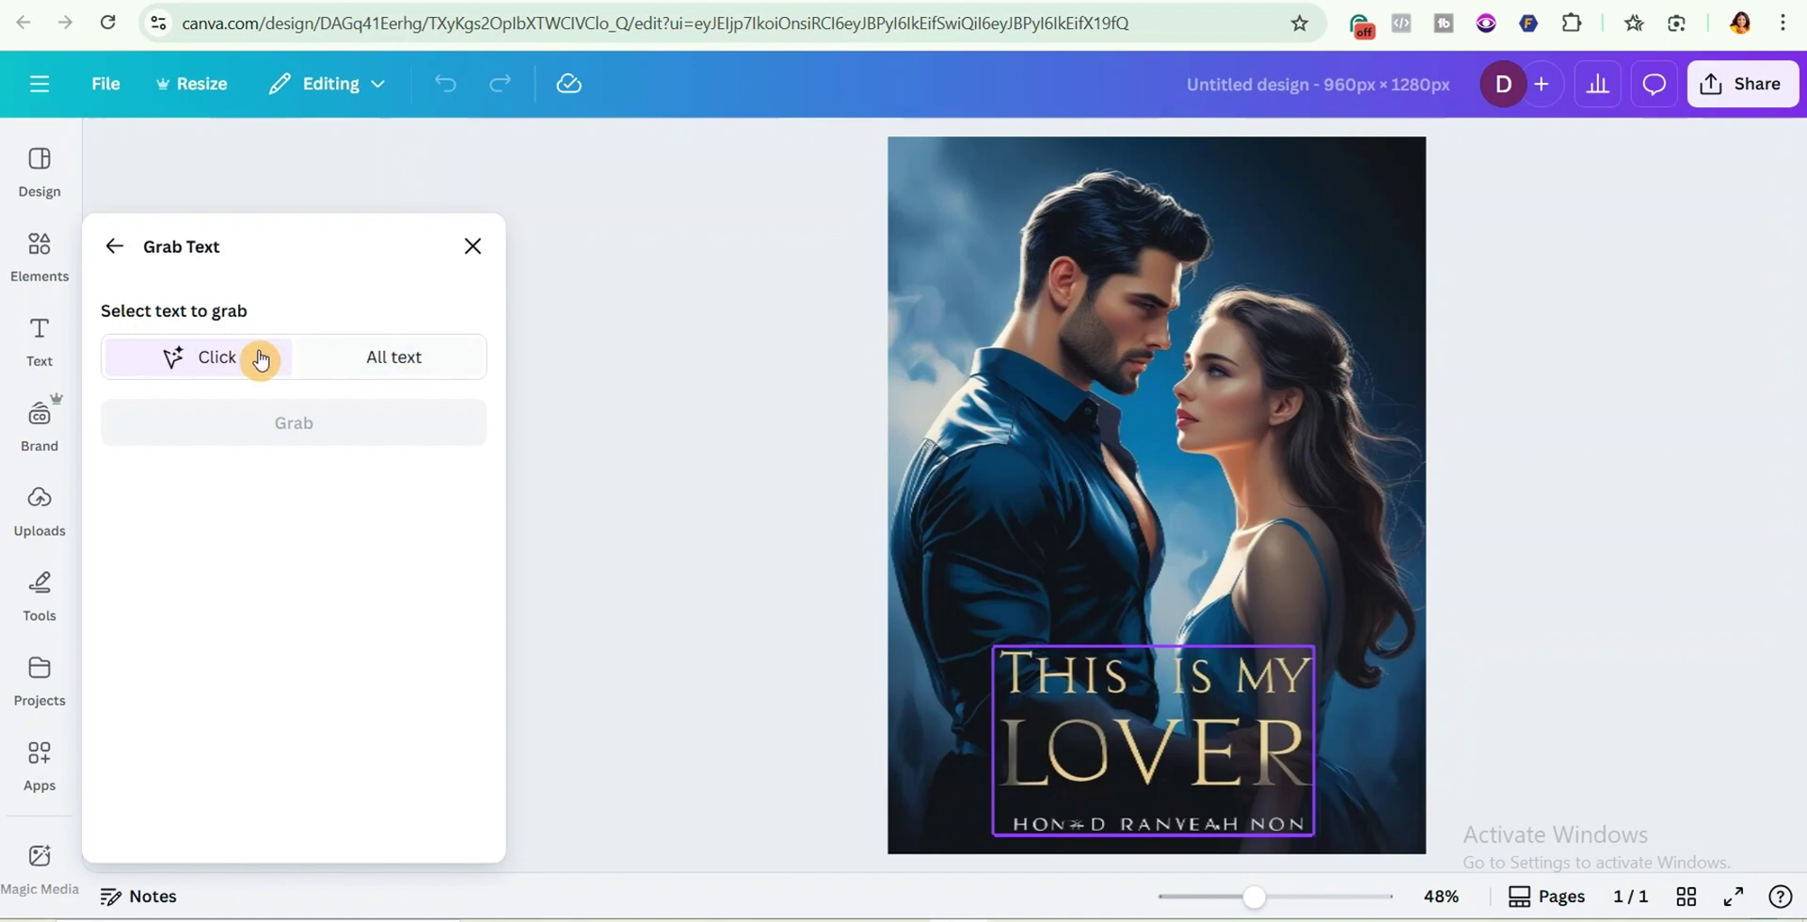
click(1184, 835)
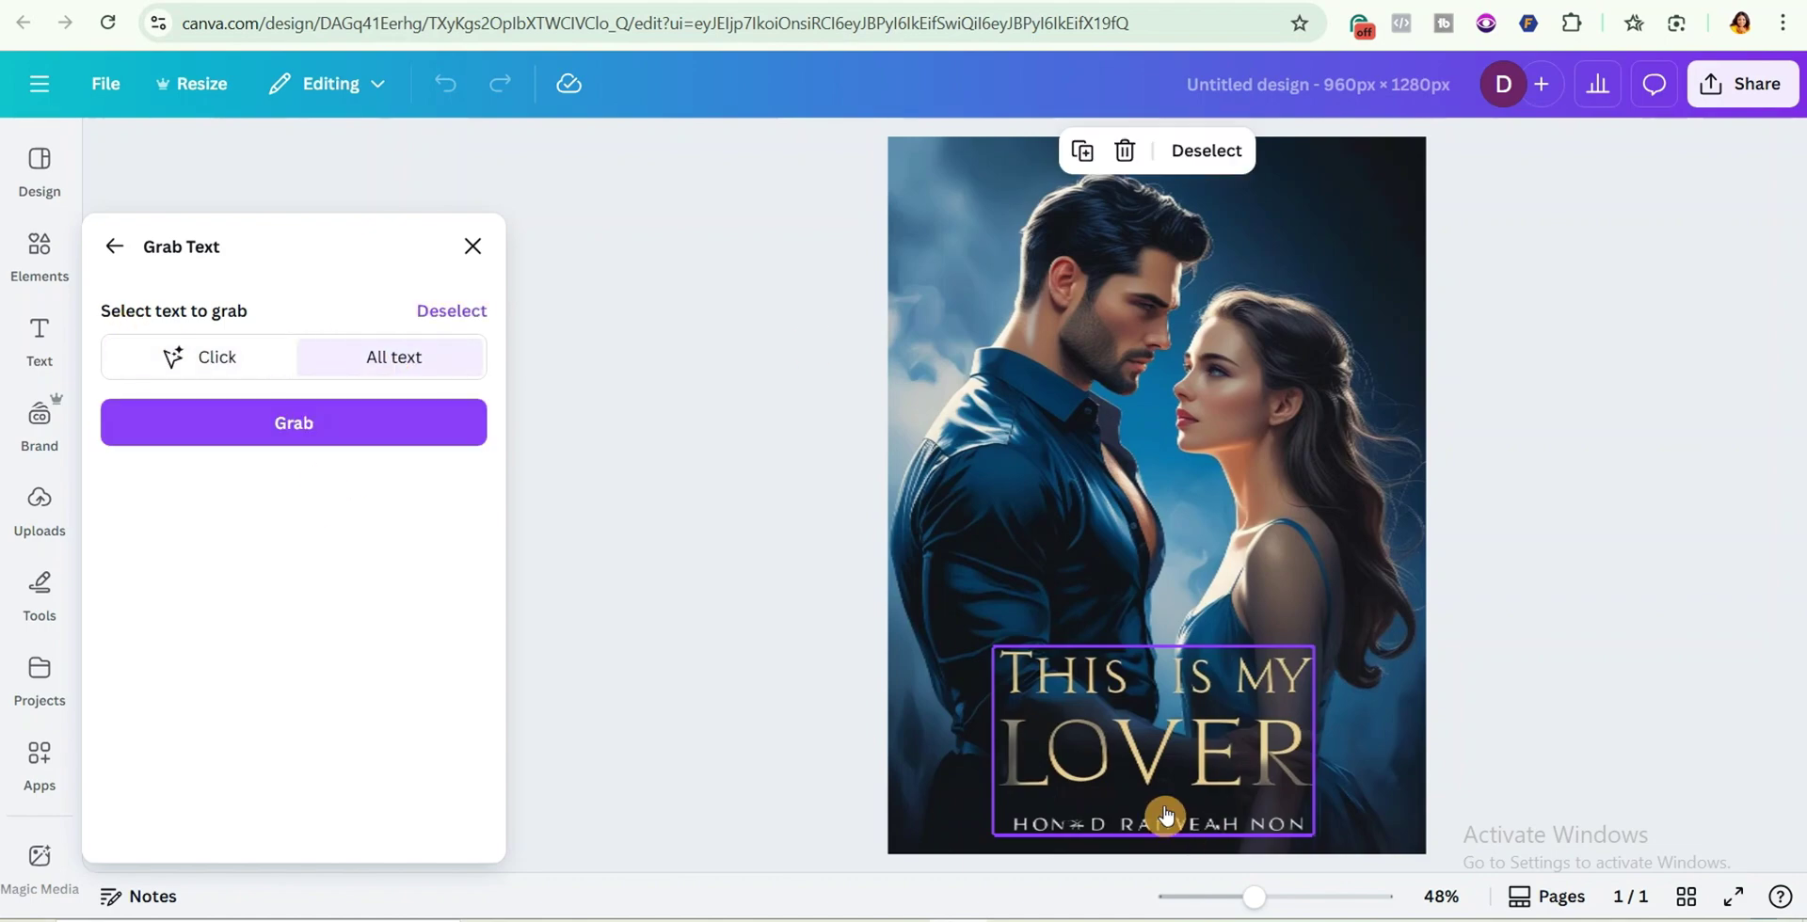
click(256, 430)
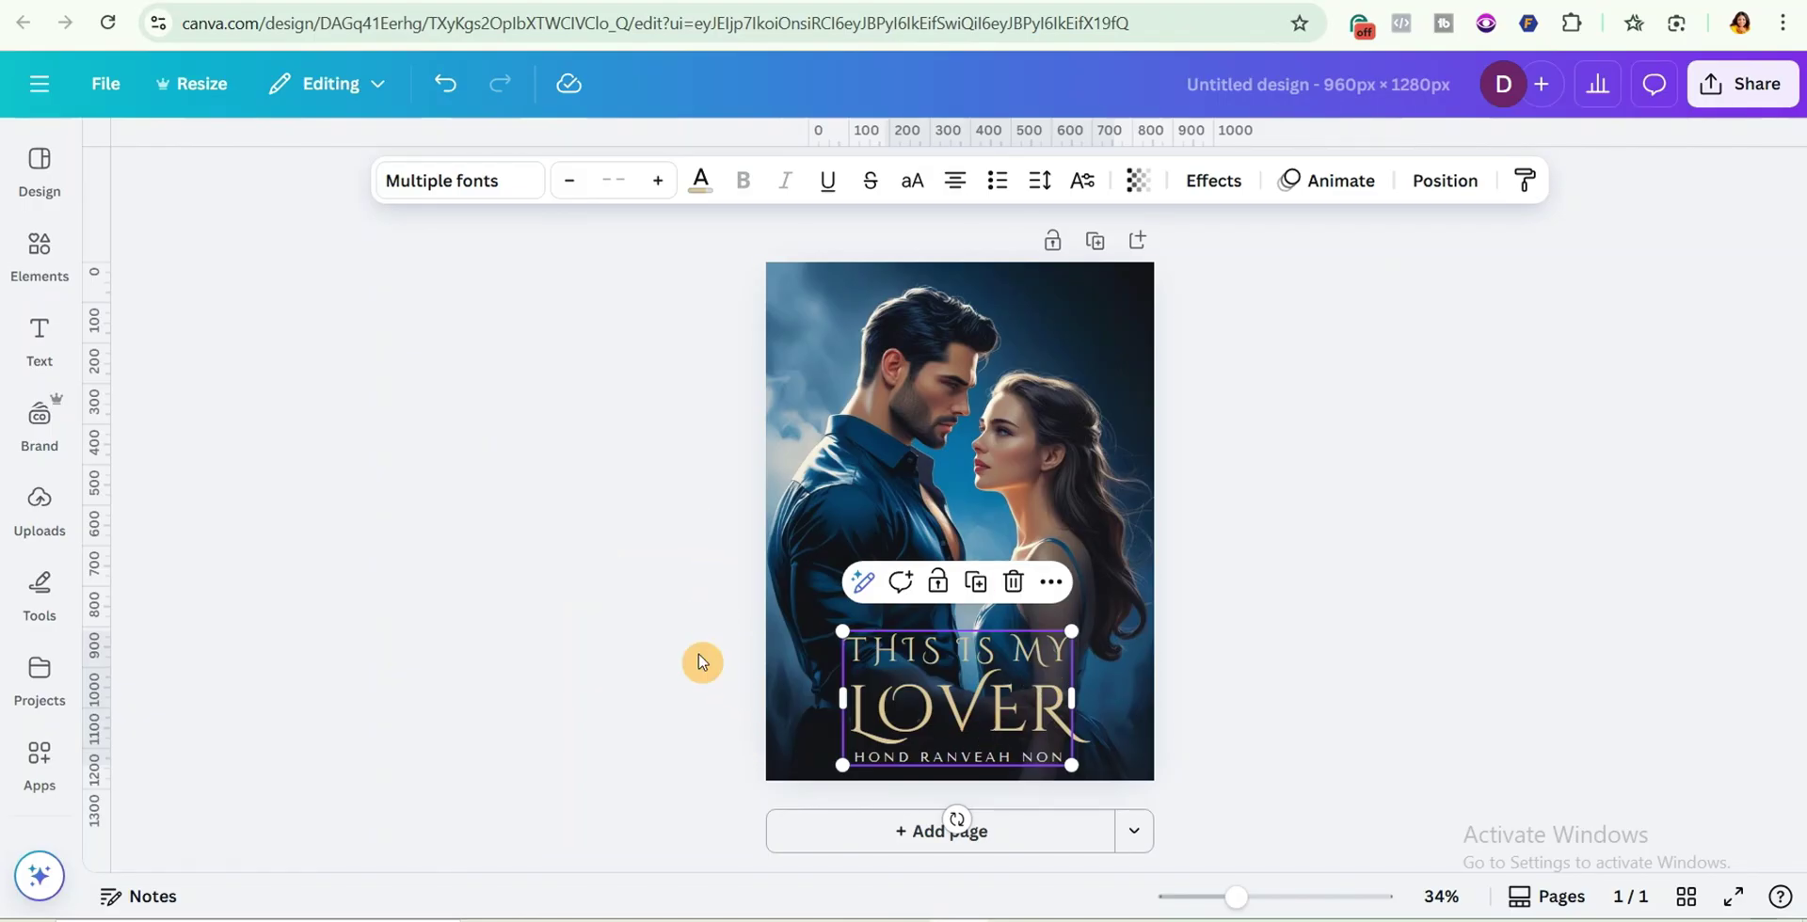
Try moving the extracted title up the cover, undo it, and bring up font choices
click(701, 661)
click(940, 704)
drag(940, 704, 939, 534)
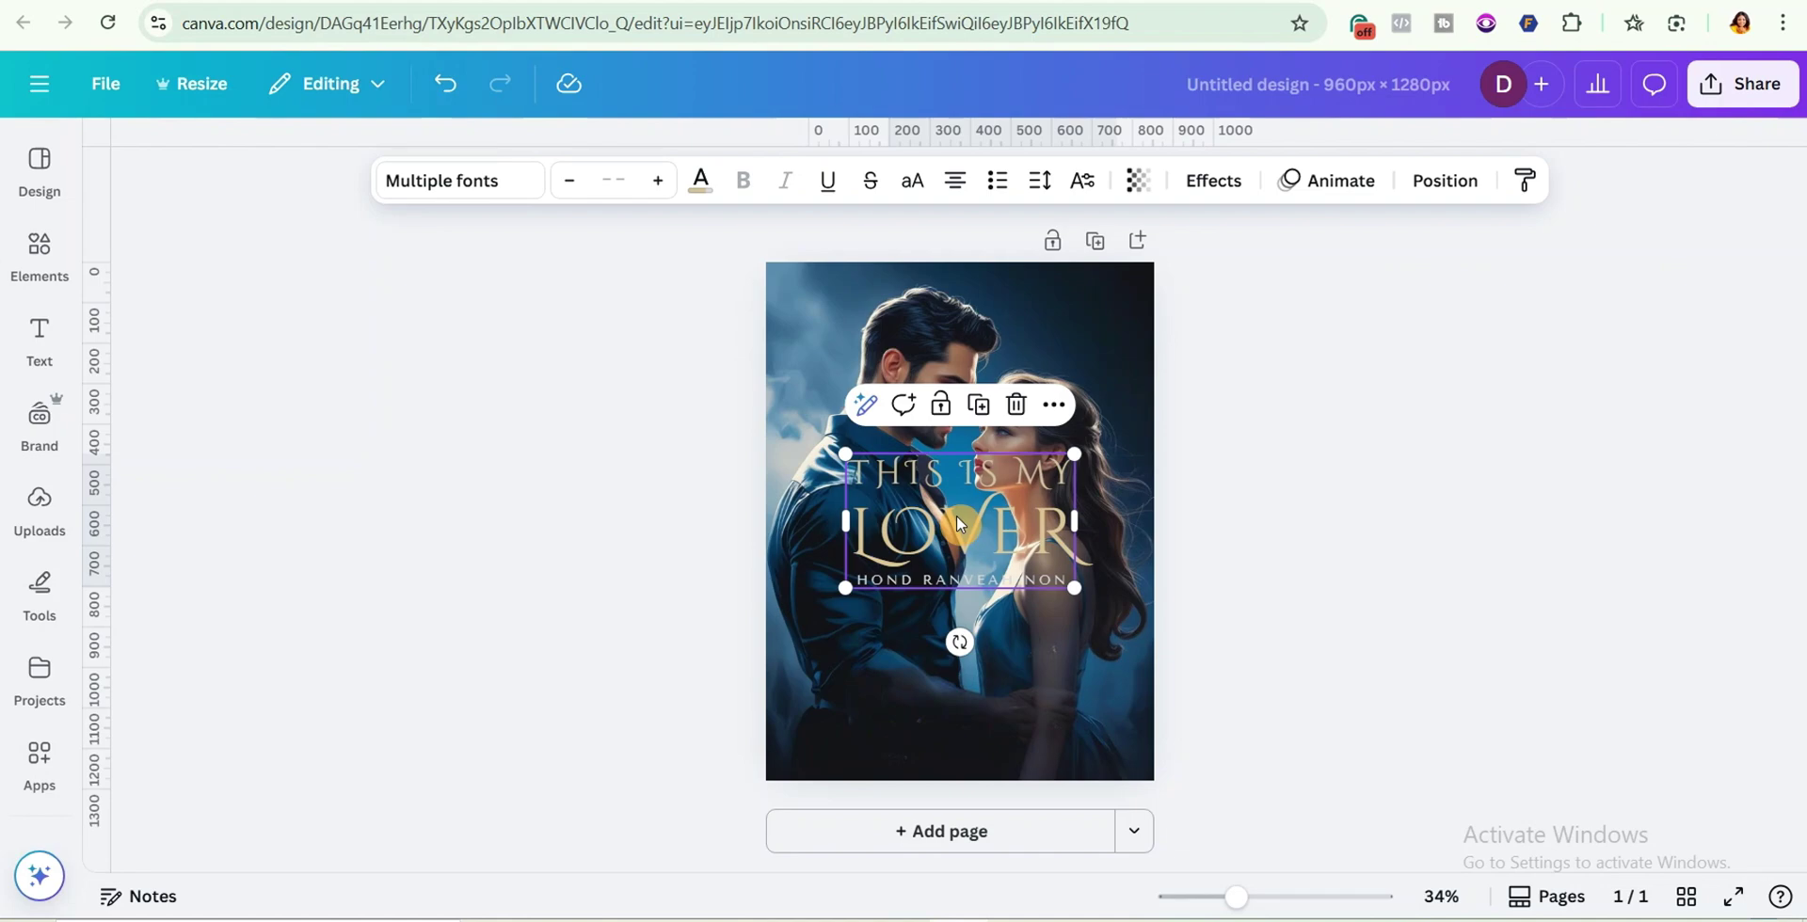
click(450, 86)
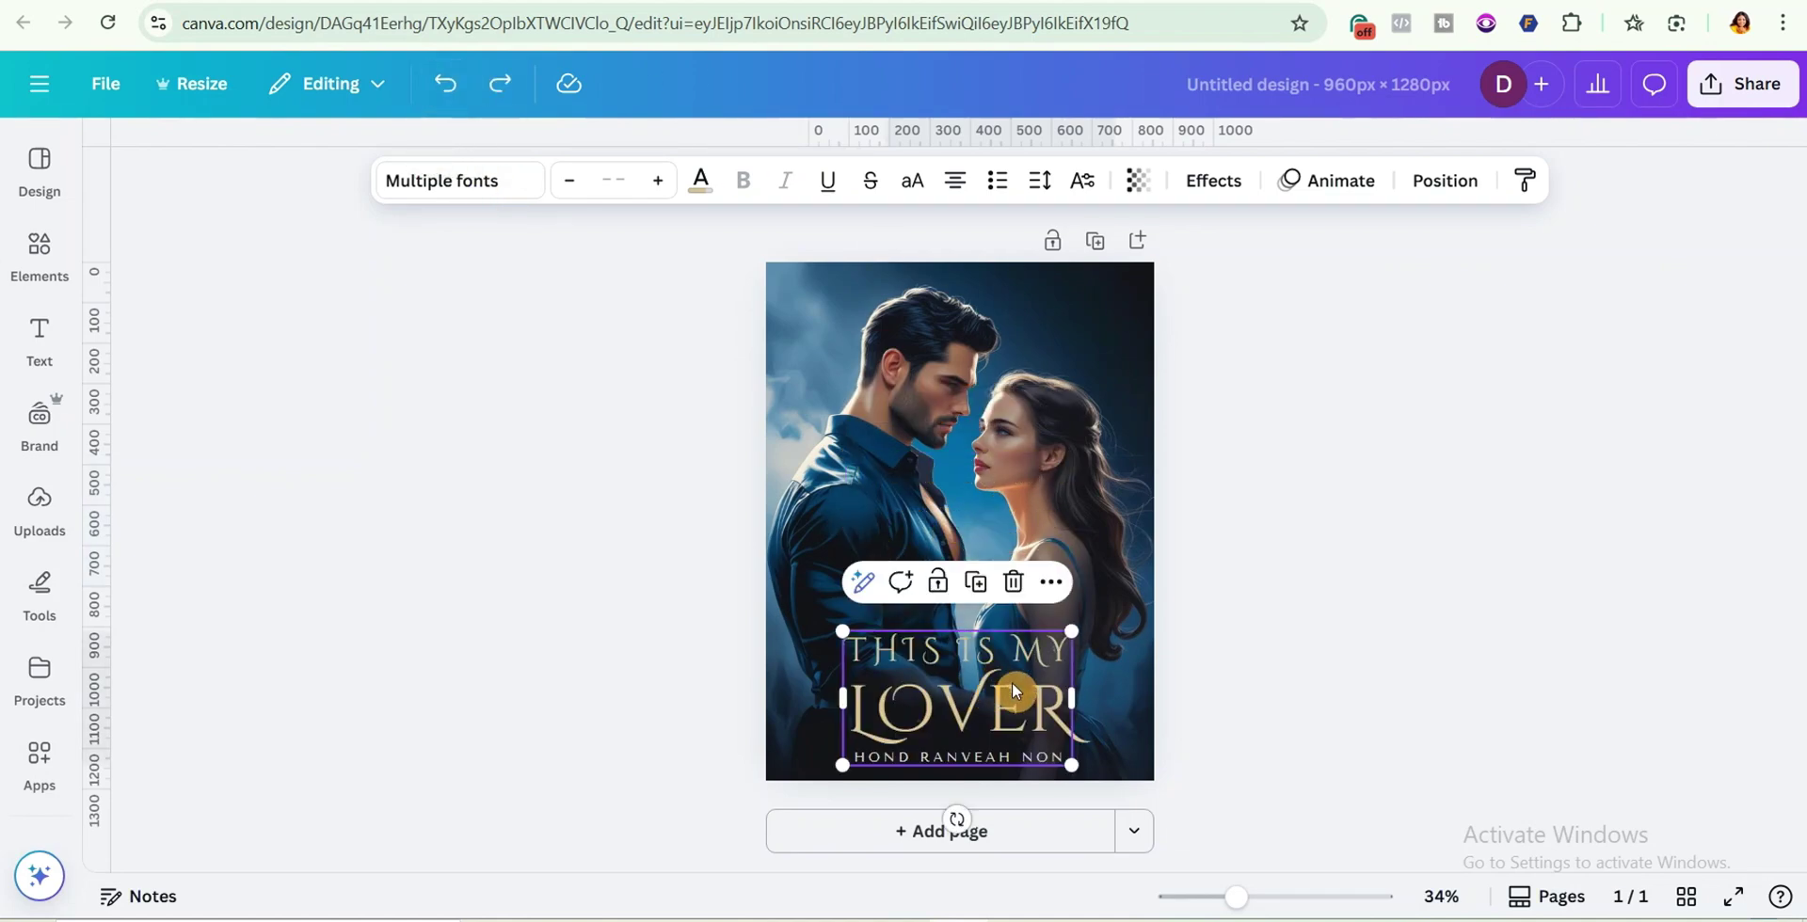
key(ctrl+shift+f)
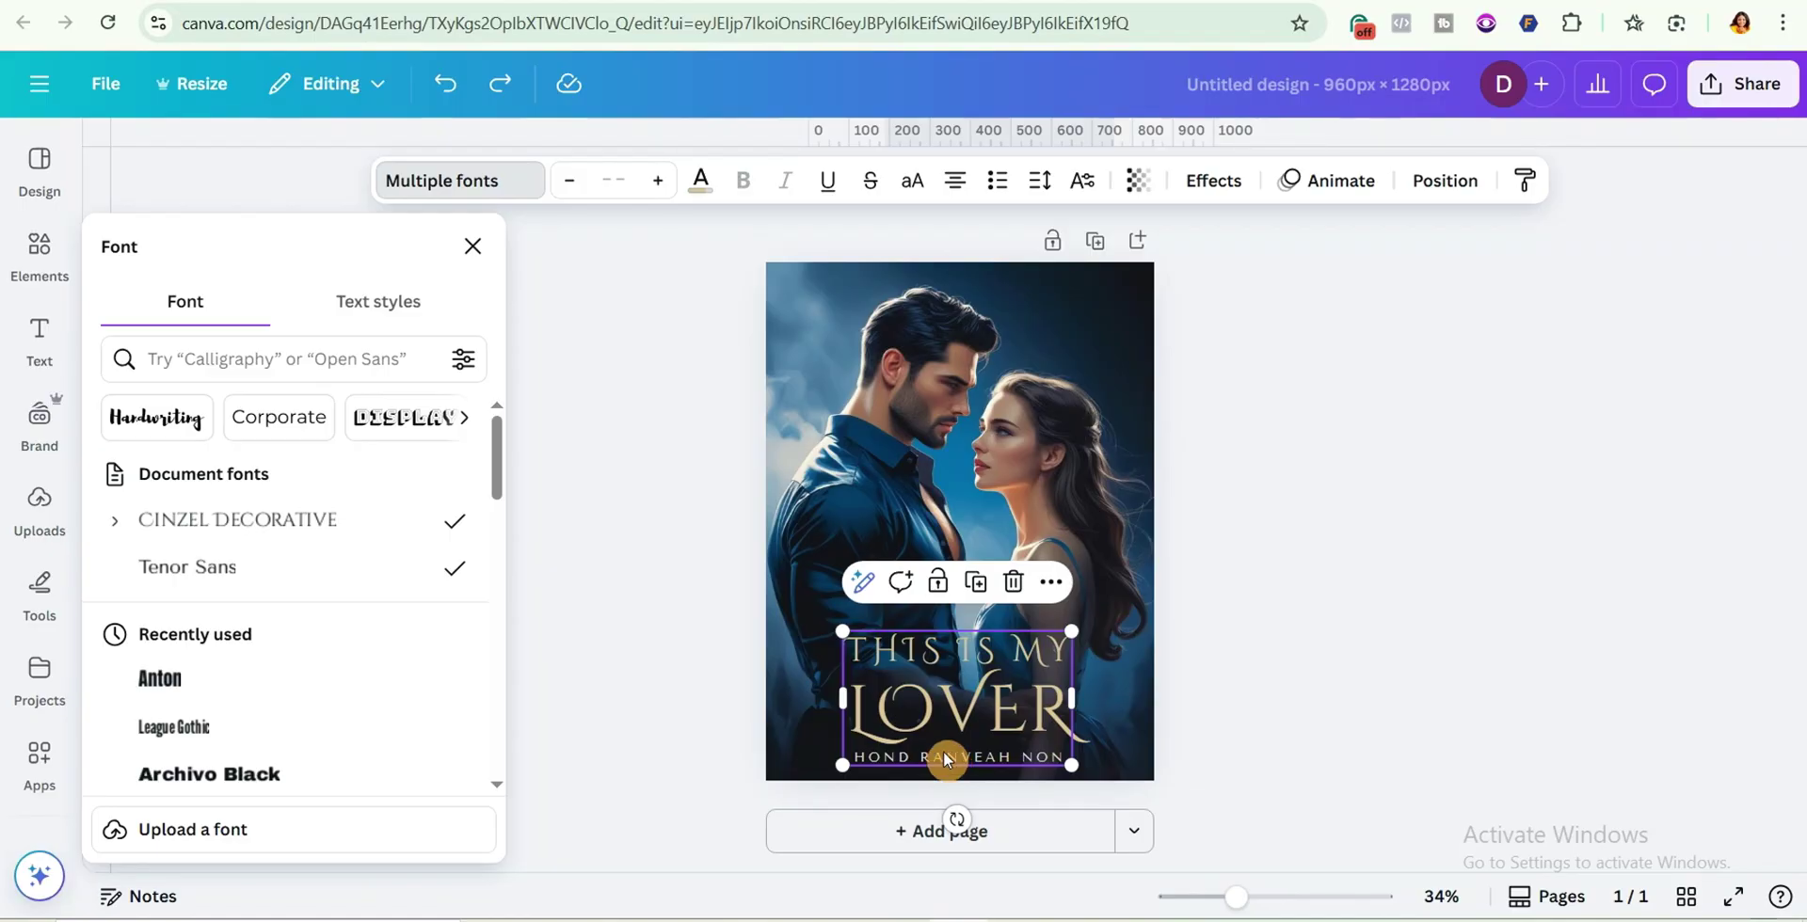
Replace the author line under the title with 'JAMES' and reselect the title group
double_click(947, 759)
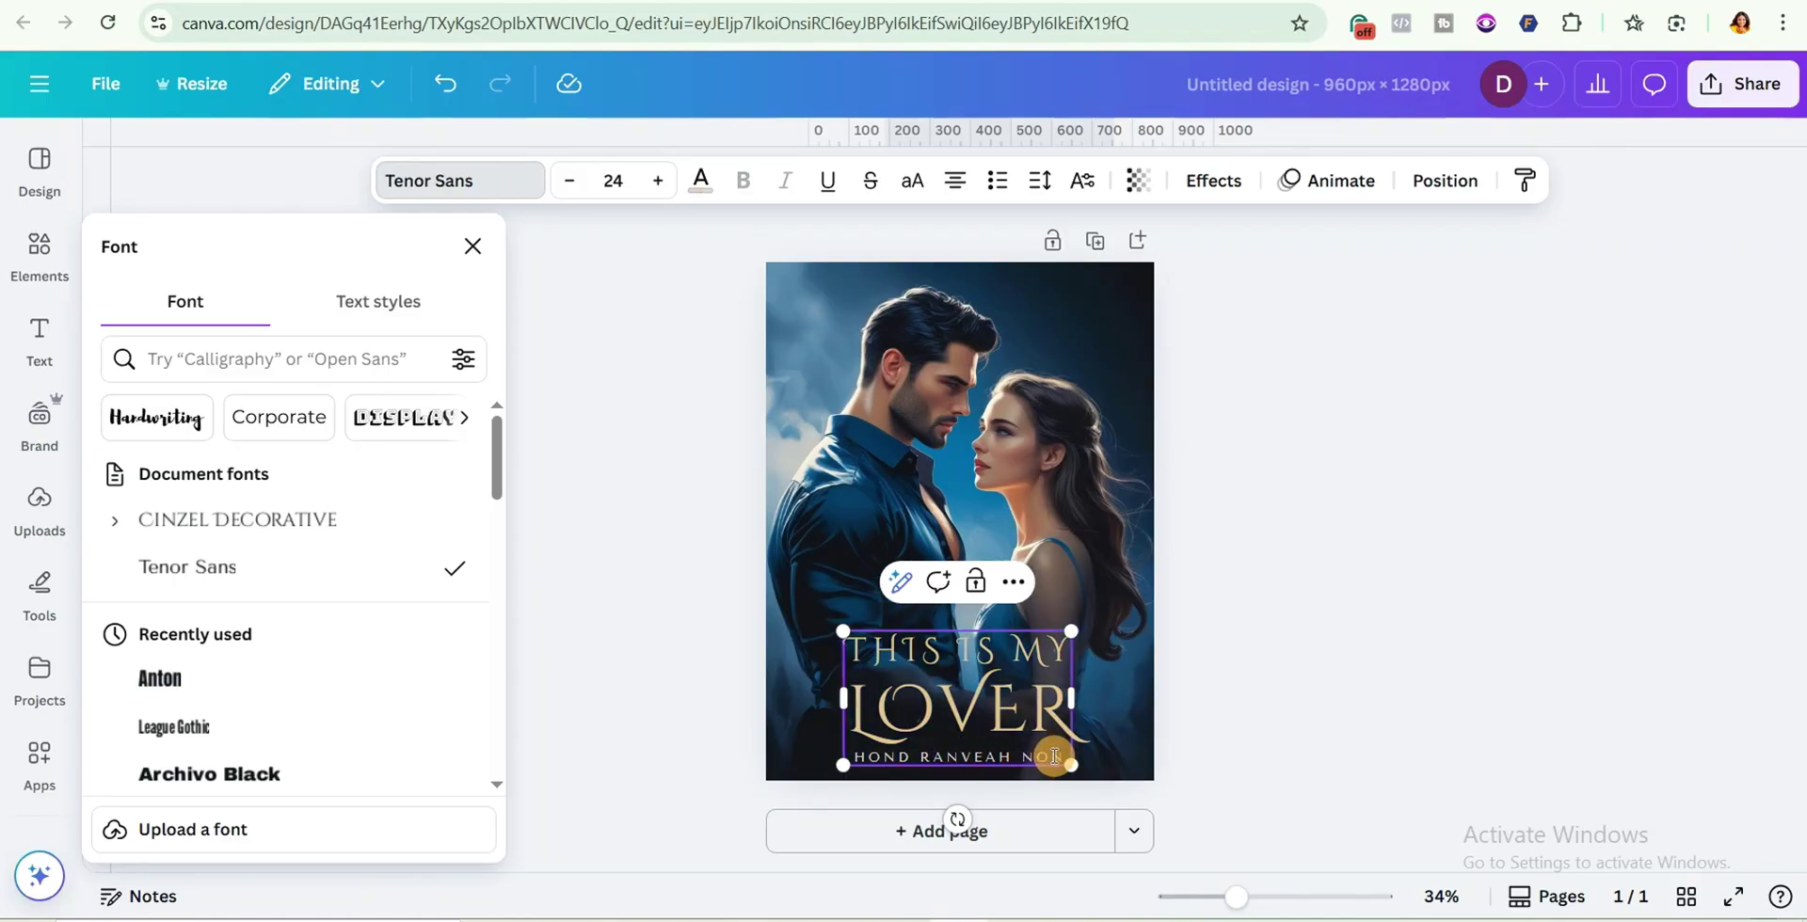
triple_click(966, 759)
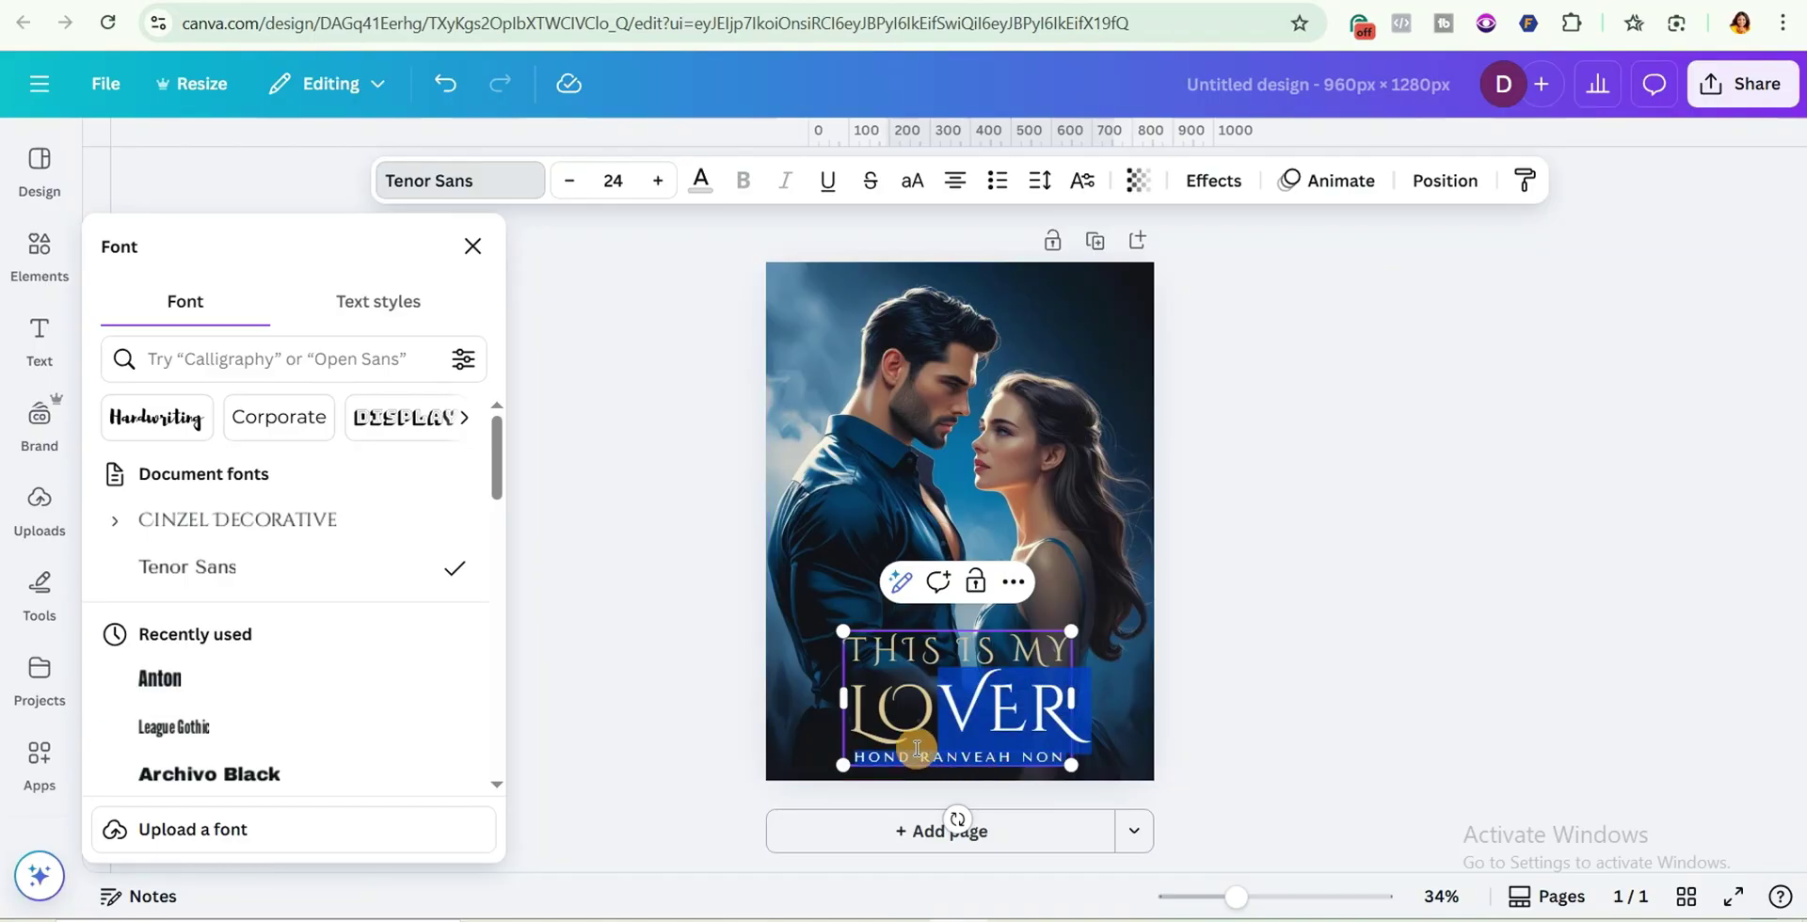
text(JAMES NOD)
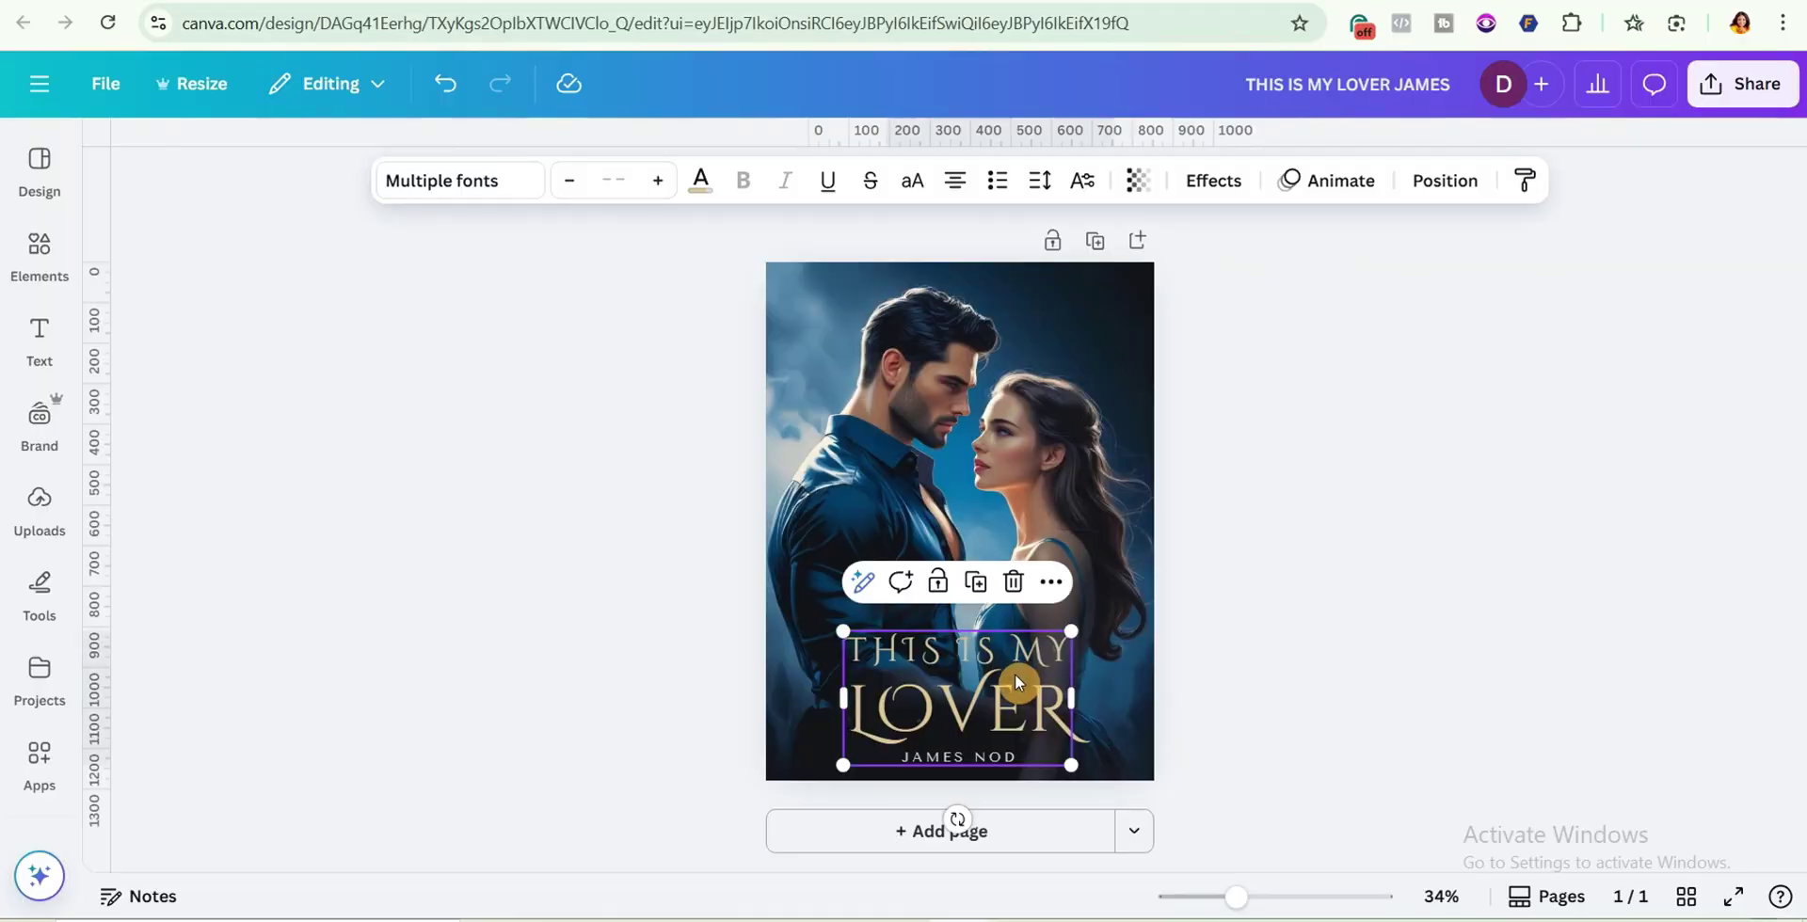
click(1196, 700)
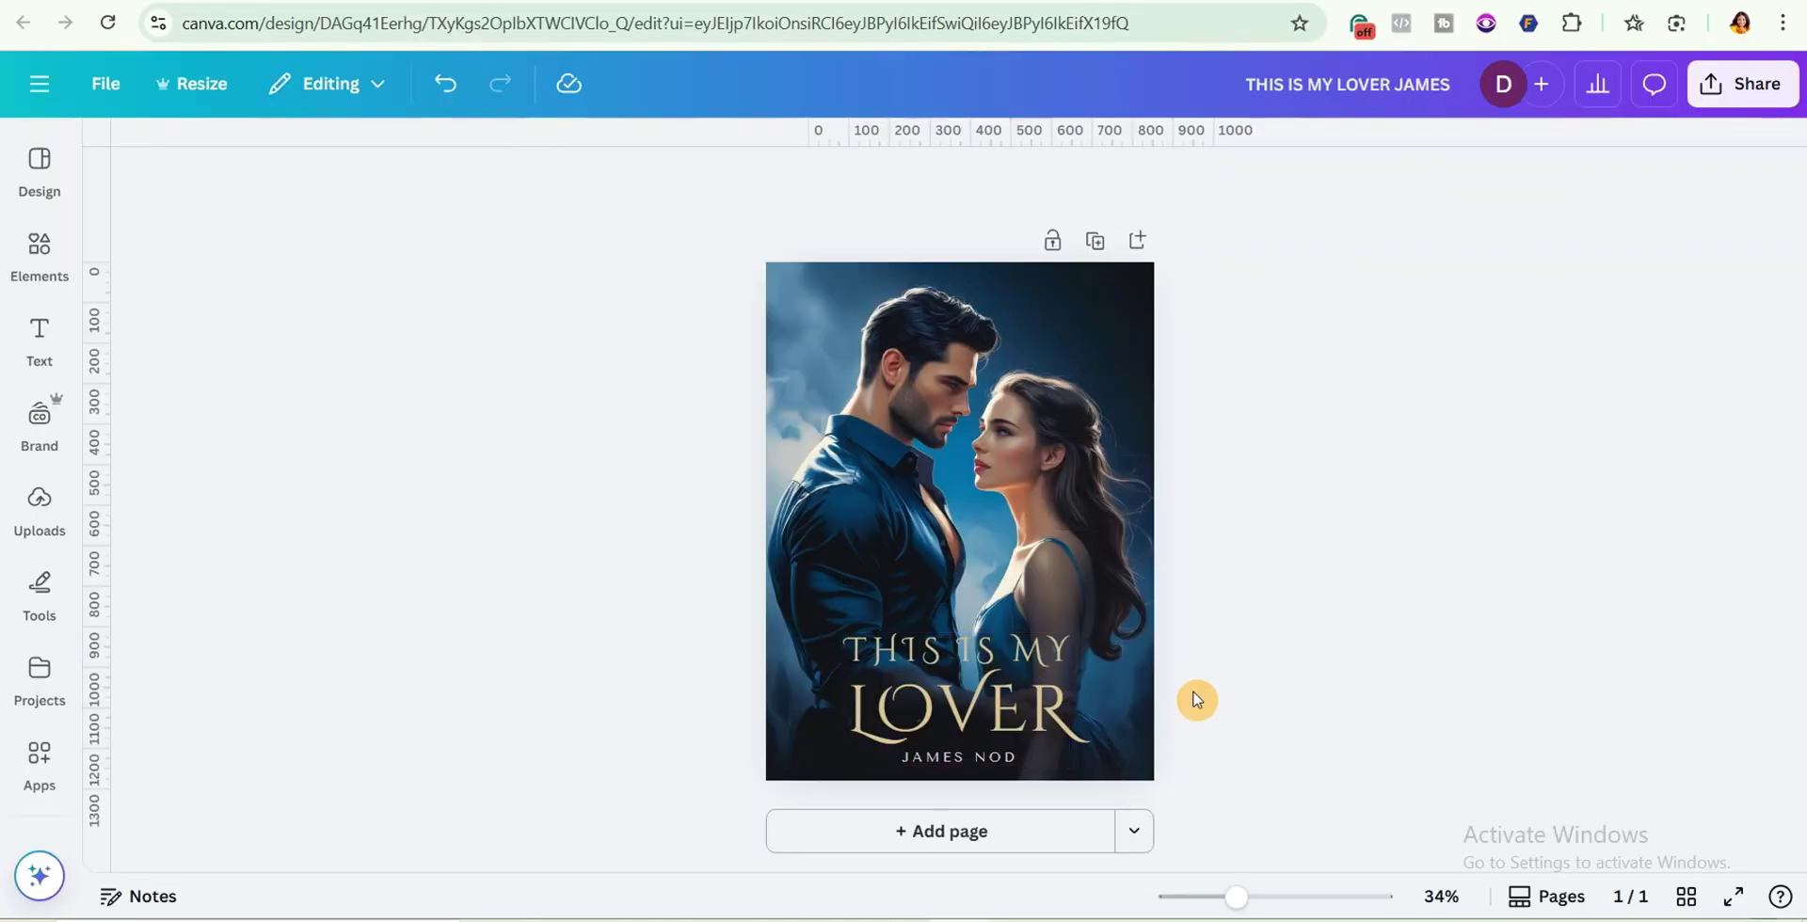
click(1015, 683)
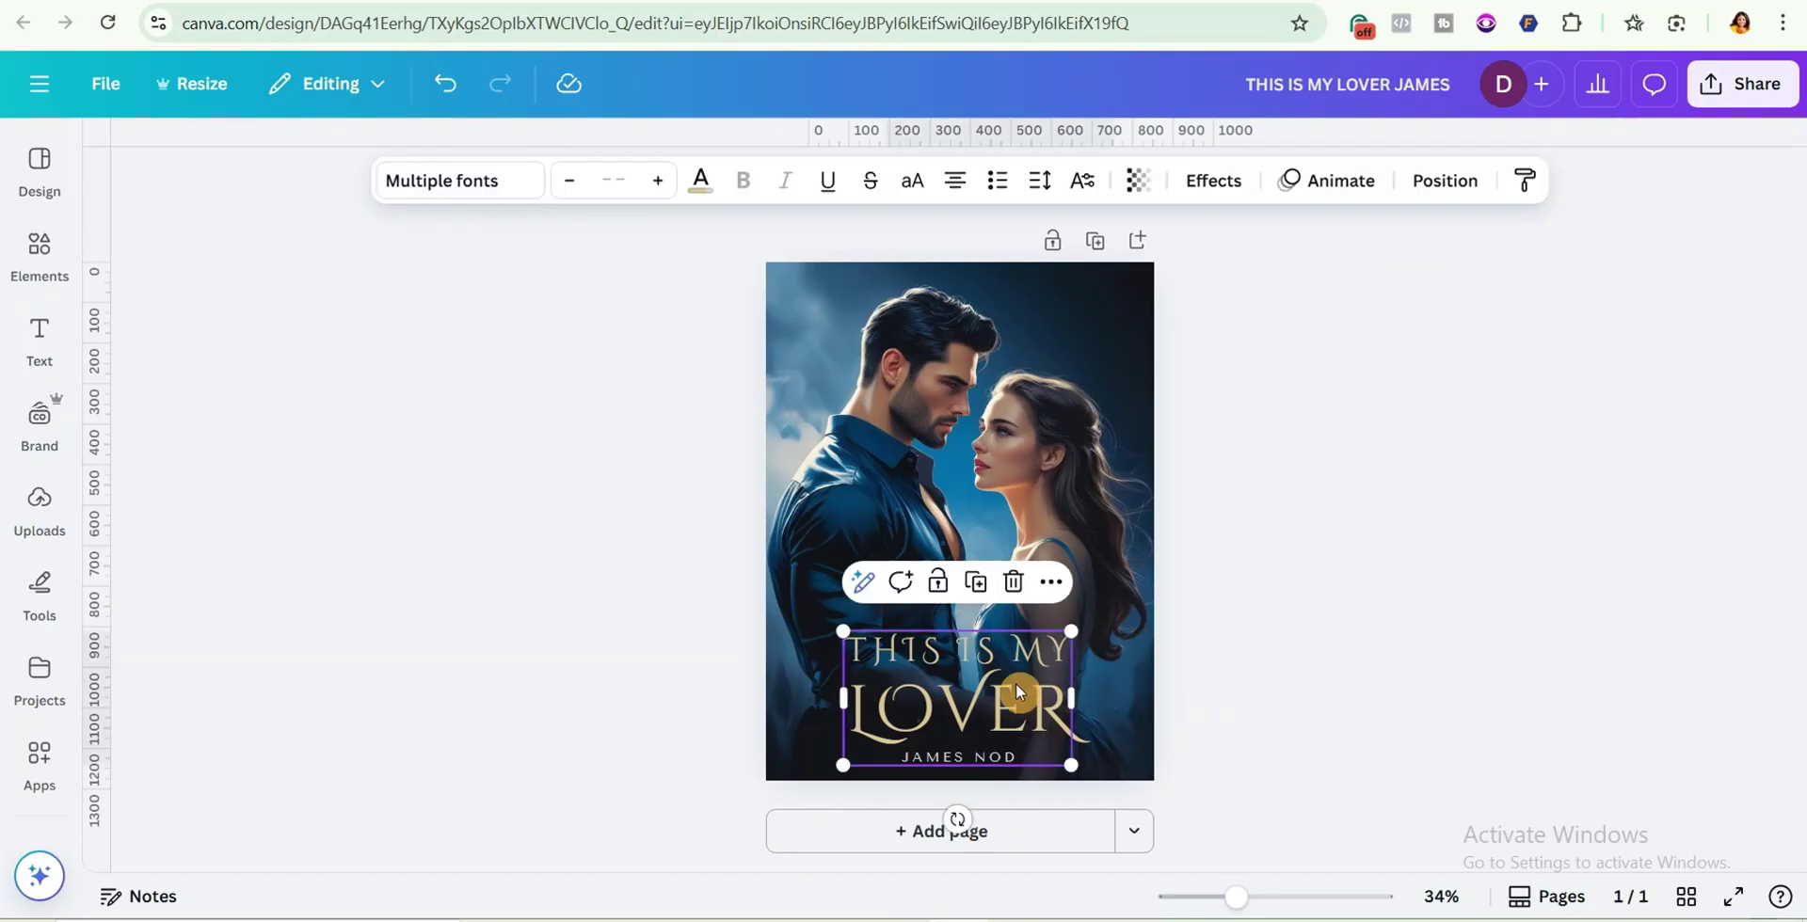
Change the title and author text colour to white after briefly trying a gold shade
click(698, 182)
click(132, 446)
click(408, 499)
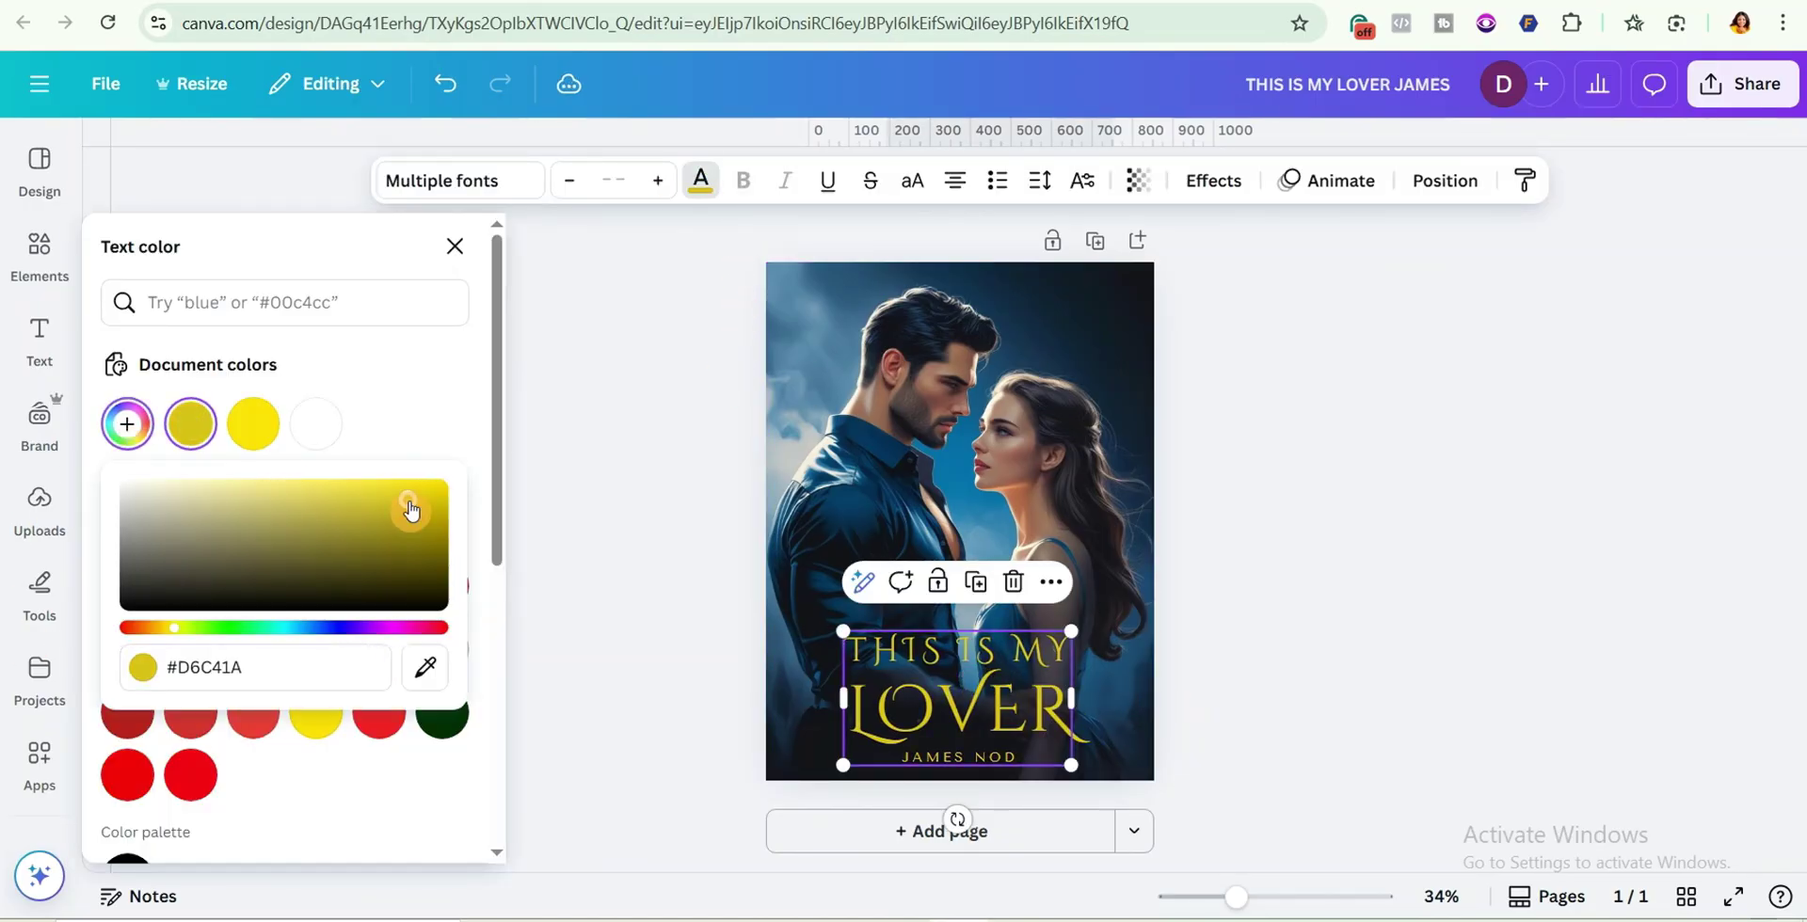
click(317, 435)
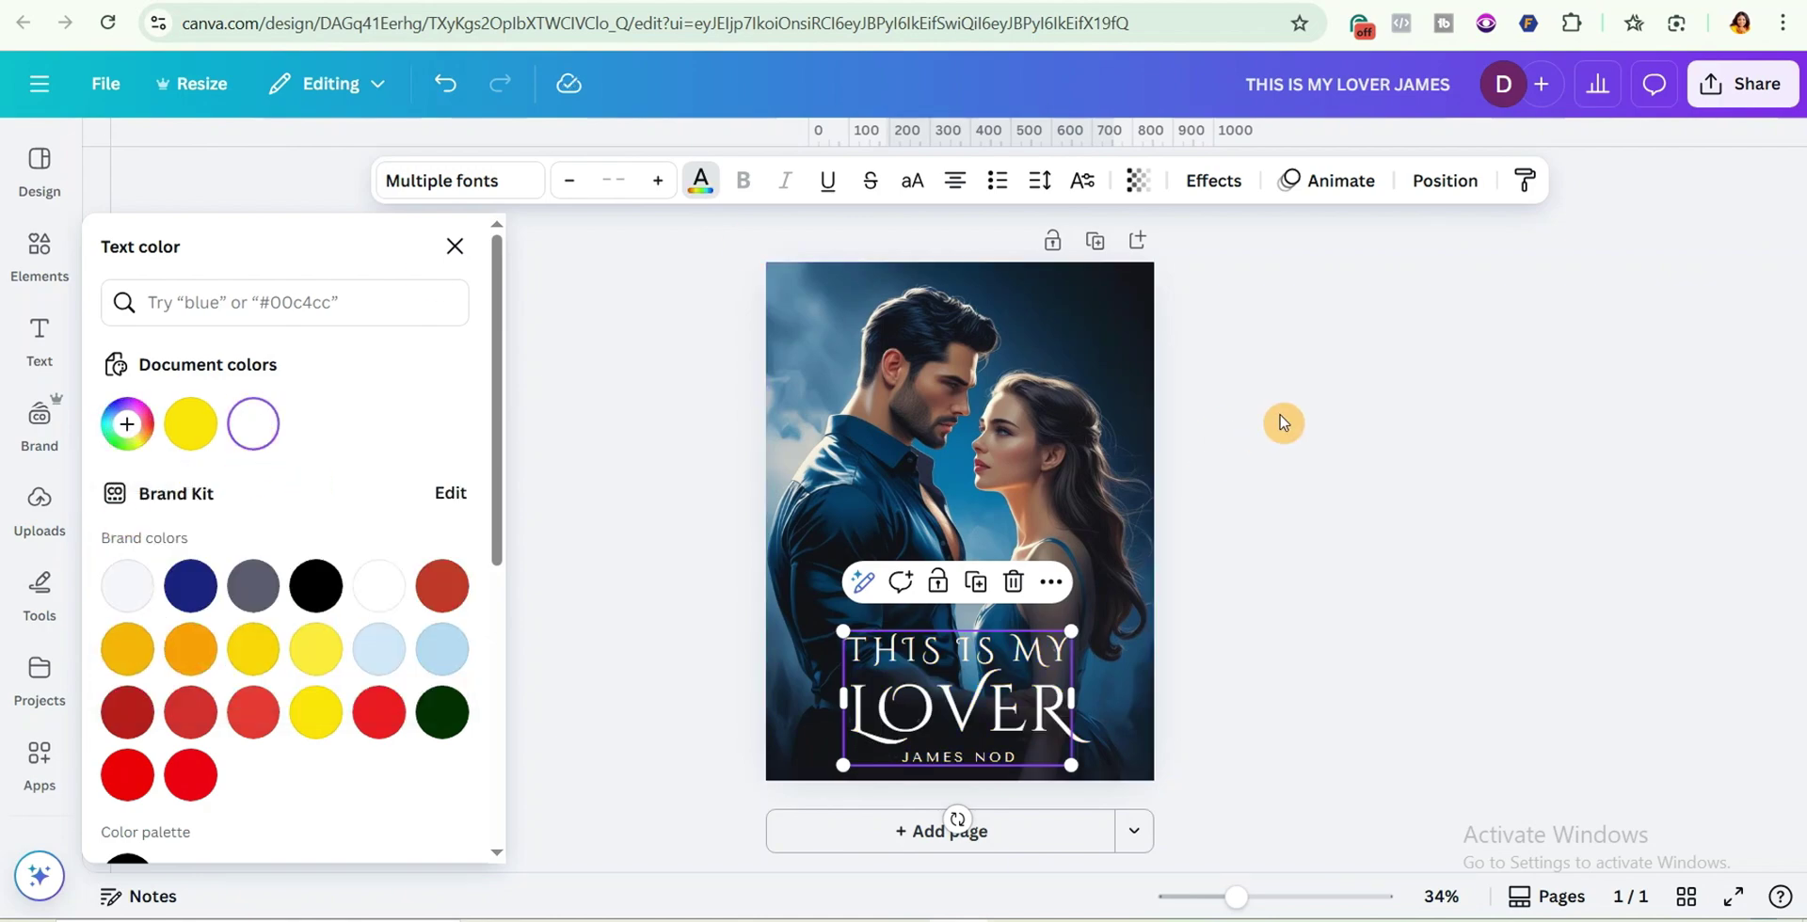
click(1283, 424)
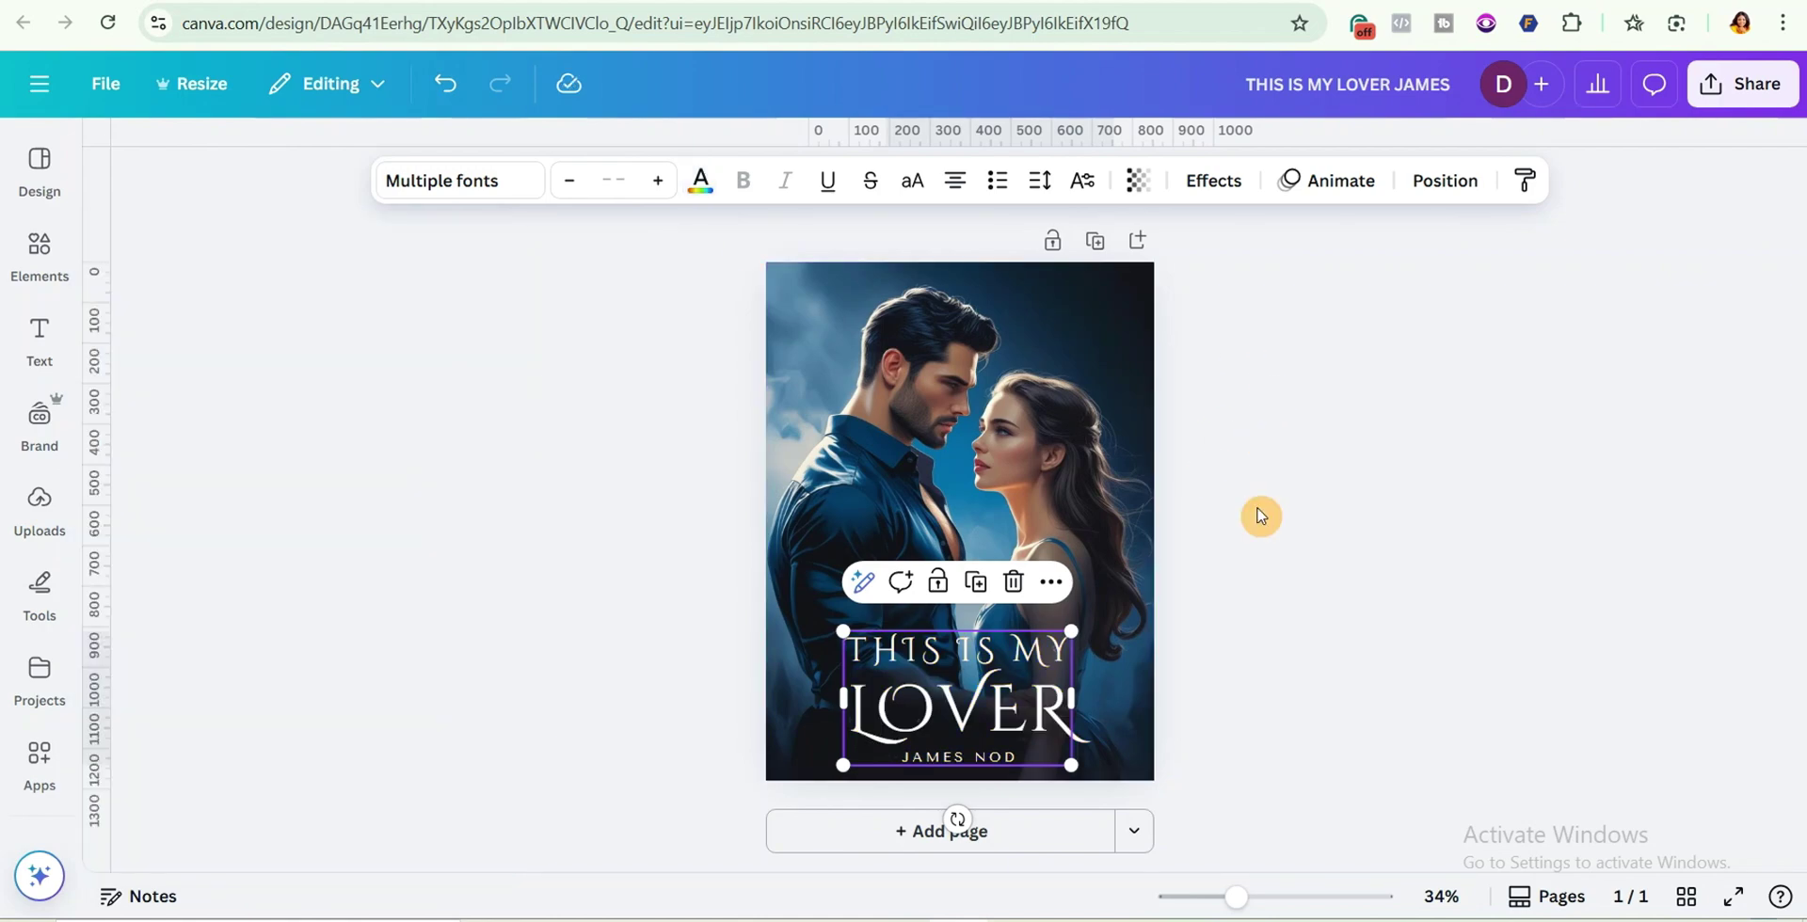
click(1213, 180)
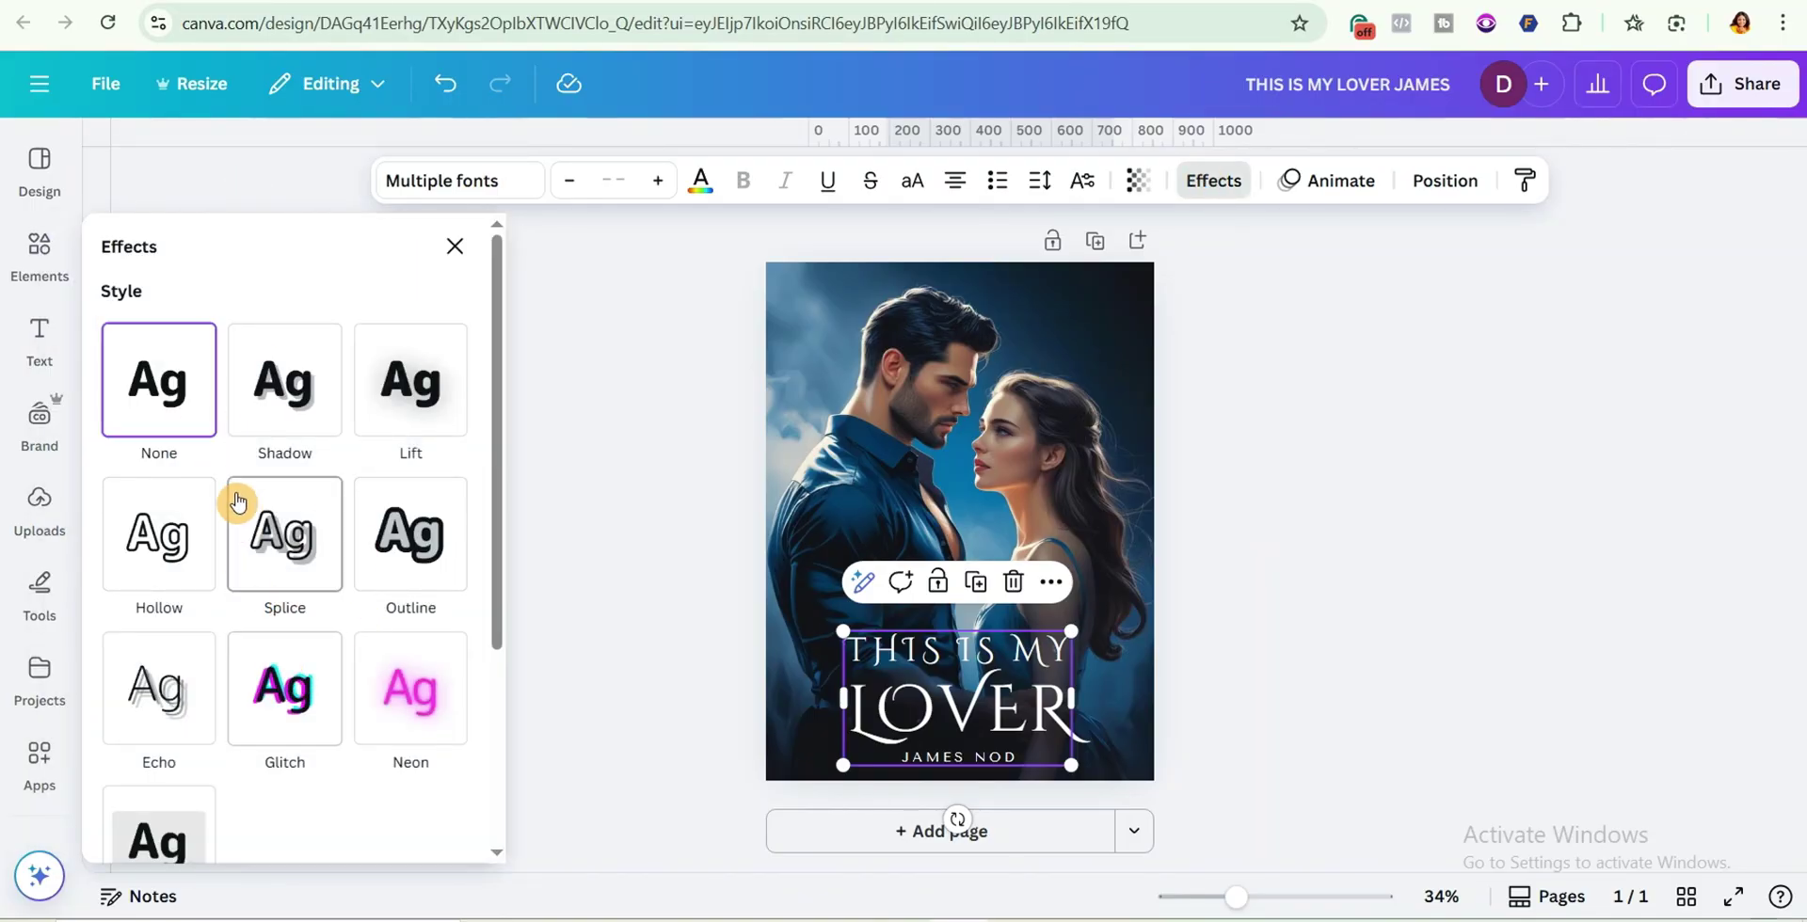
Apply a Shadow effect to the title with reduced offset, more blur and adjusted transparency
click(292, 404)
drag(112, 700, 147, 699)
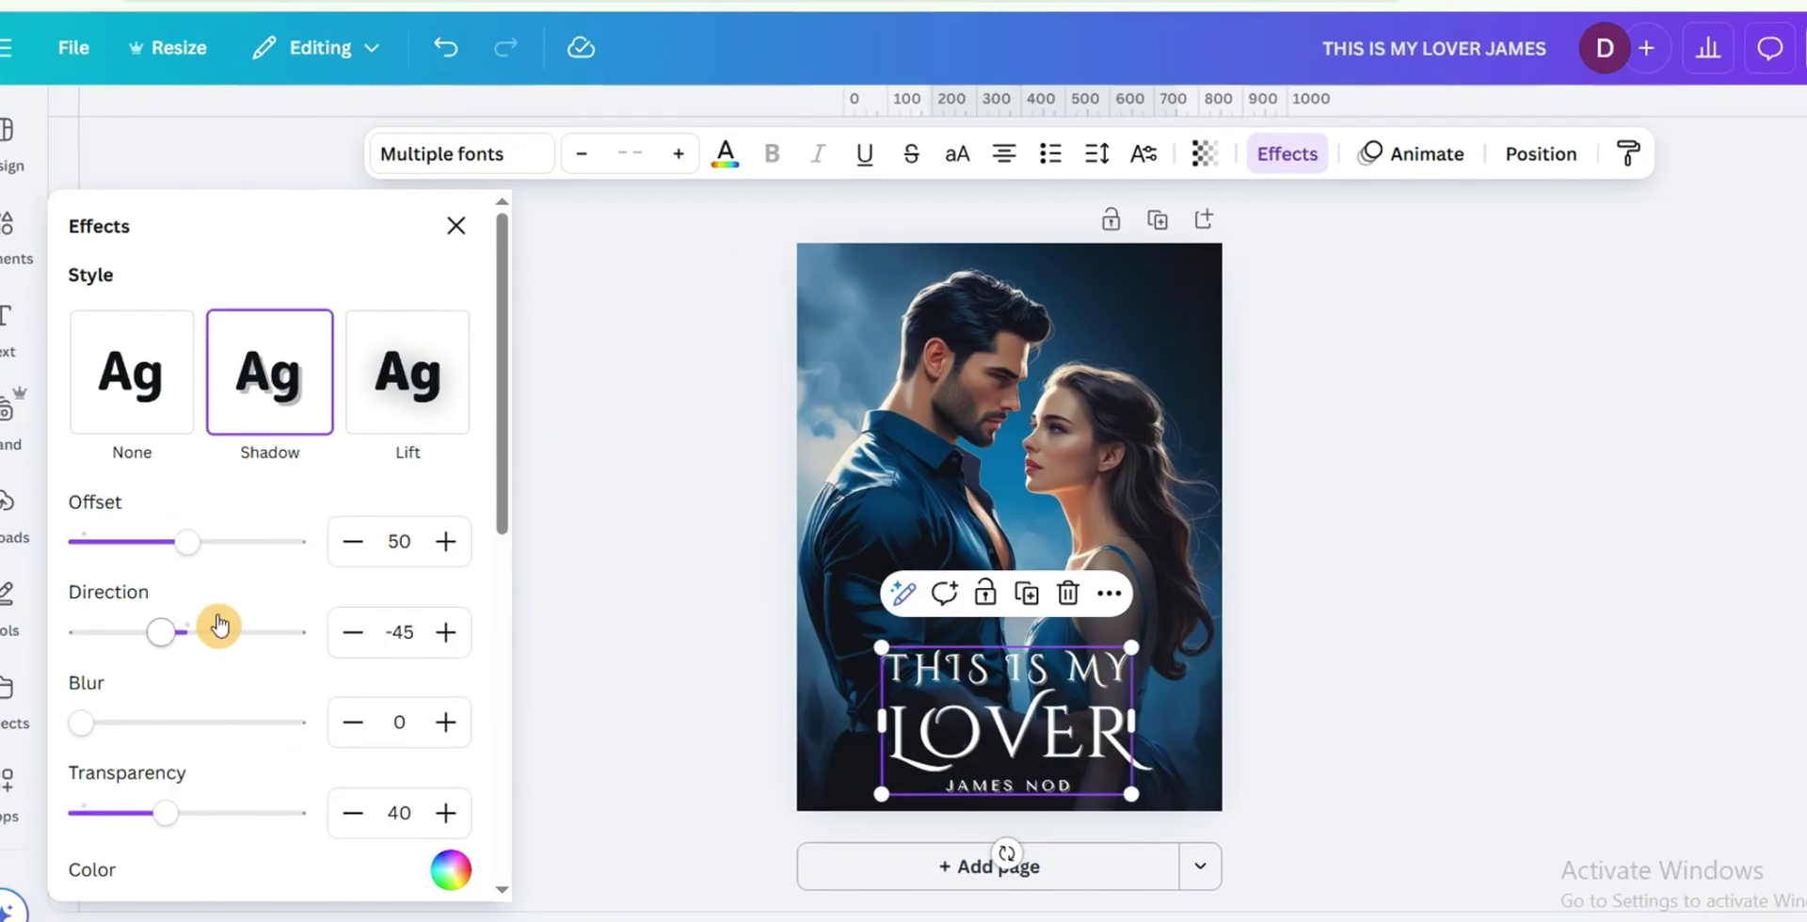
drag(209, 535, 200, 535)
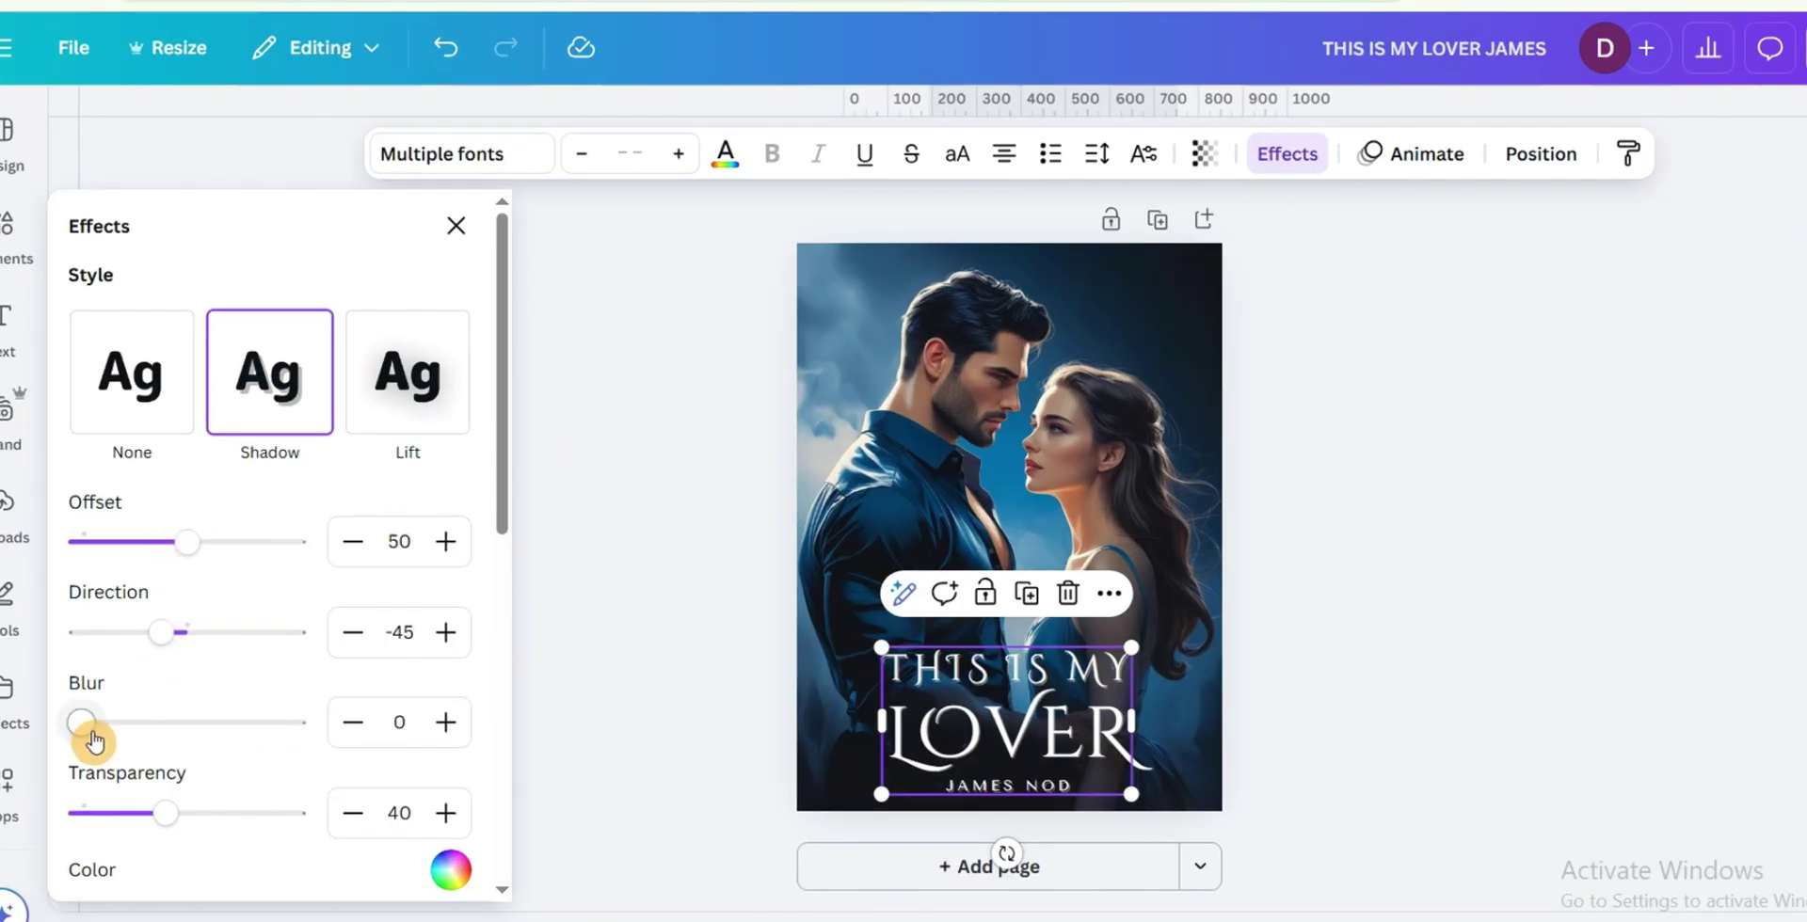
drag(89, 733, 122, 730)
click(153, 810)
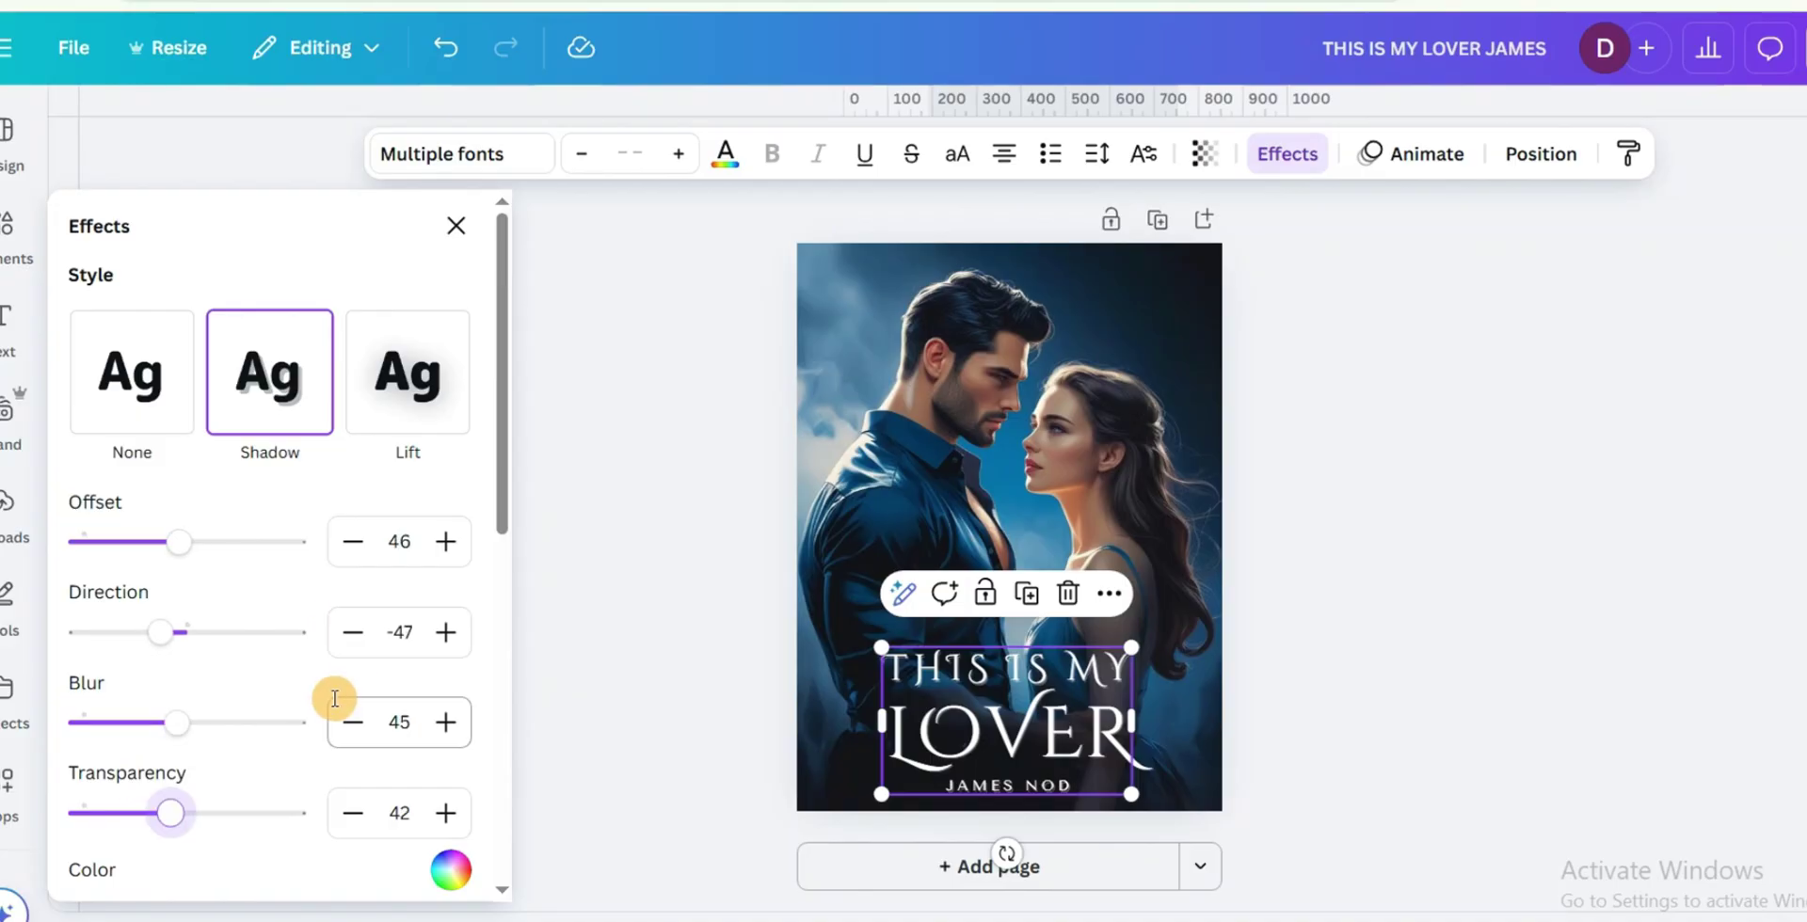
click(1375, 552)
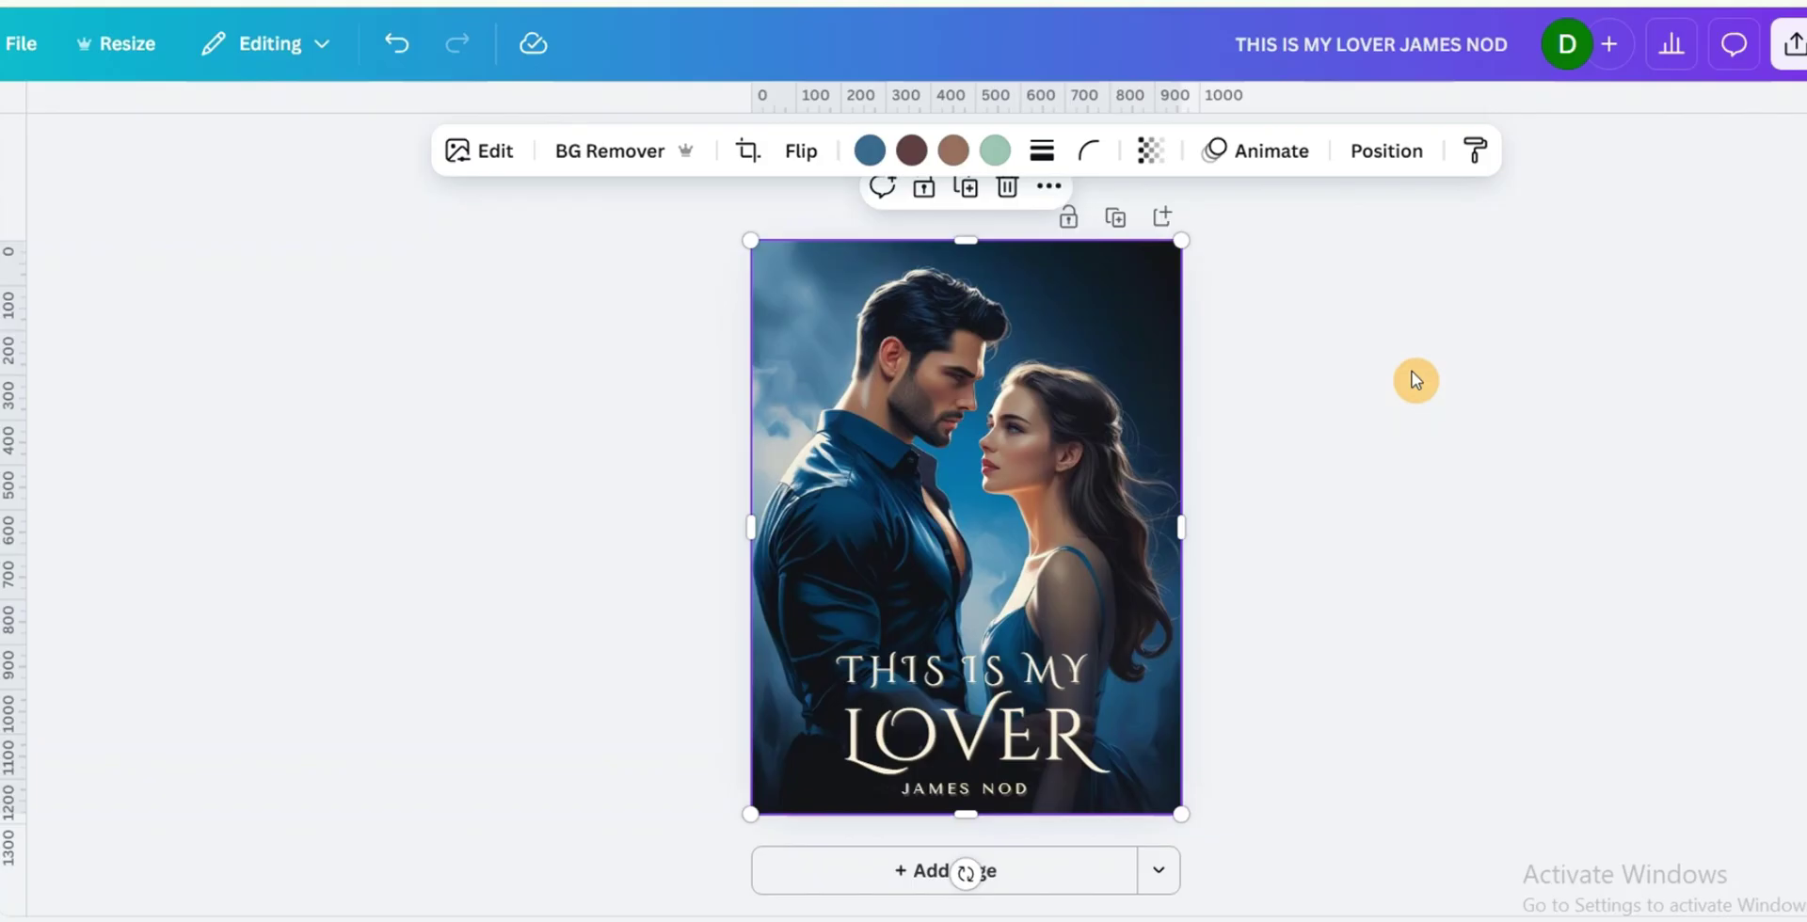
Apply Auto-adjust to the cover artwork's colours and tweak its intensity
click(494, 153)
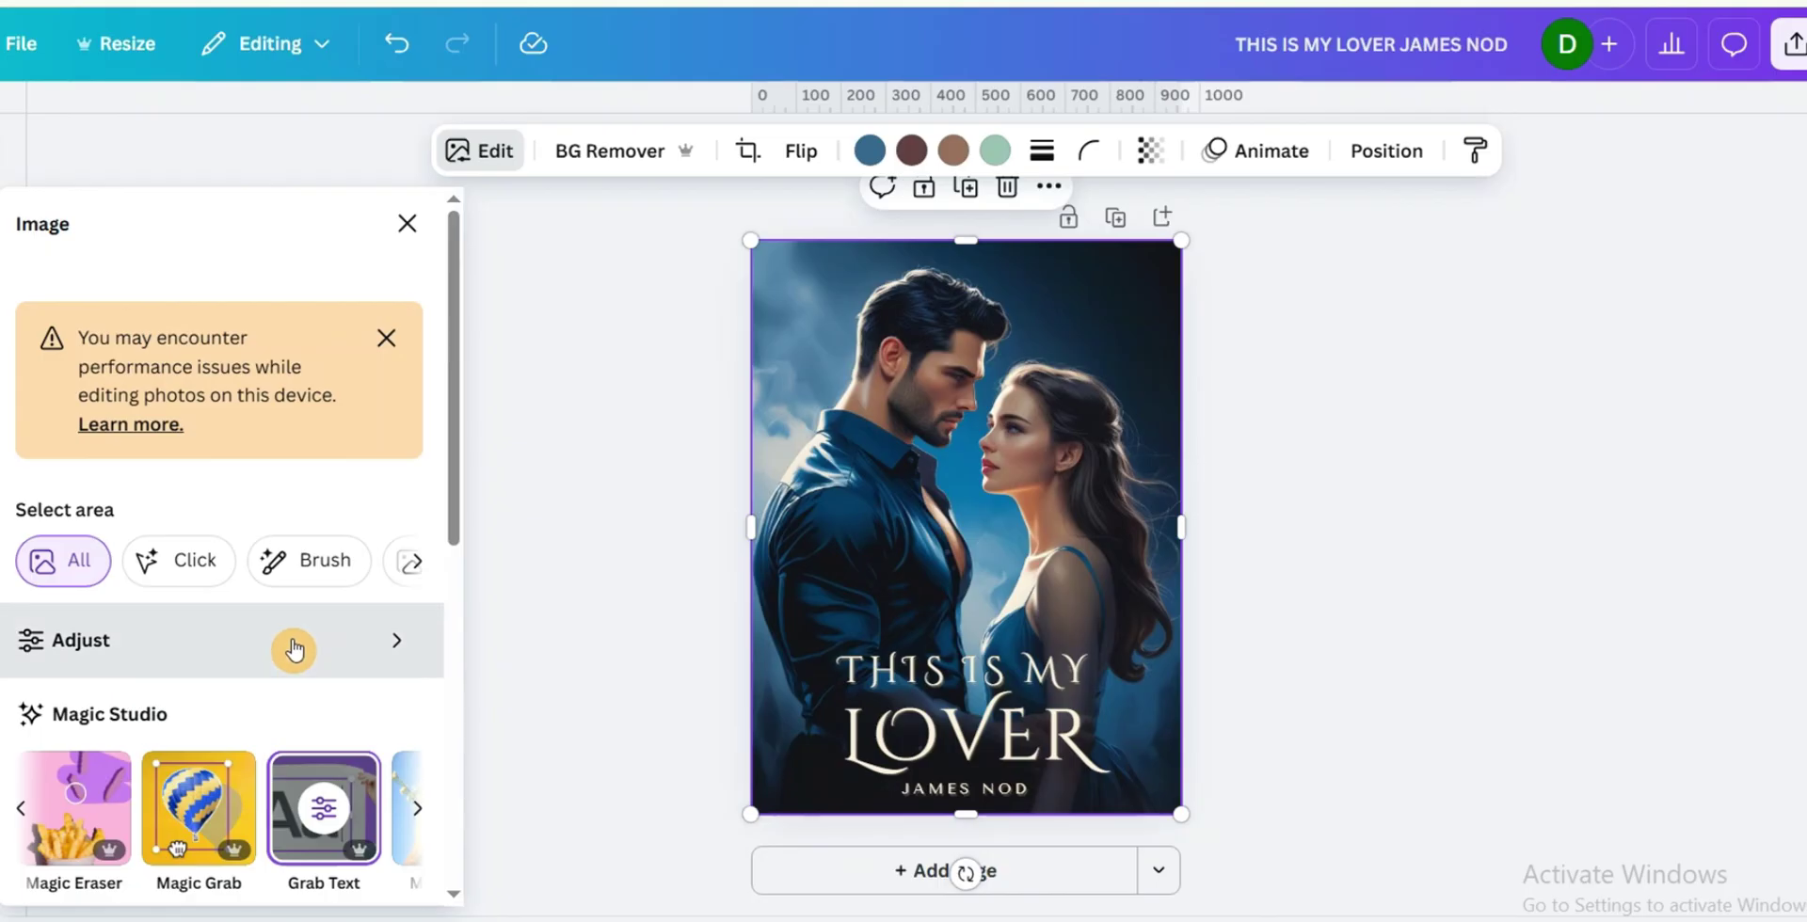
click(294, 649)
click(231, 602)
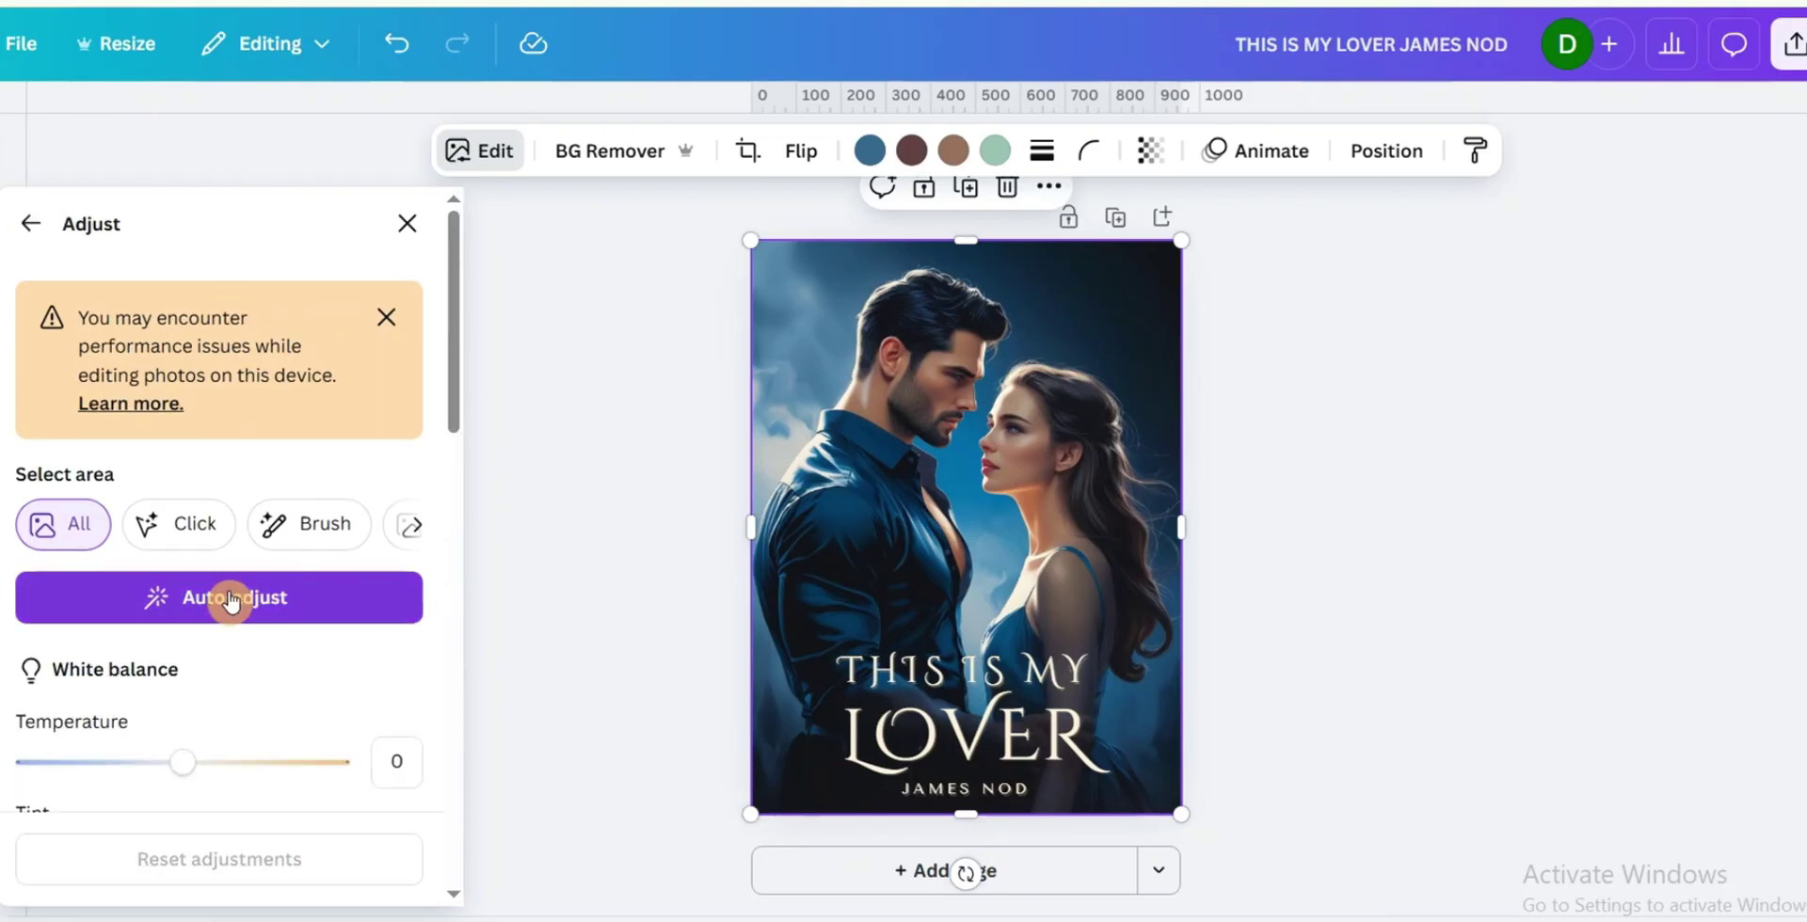
click(244, 602)
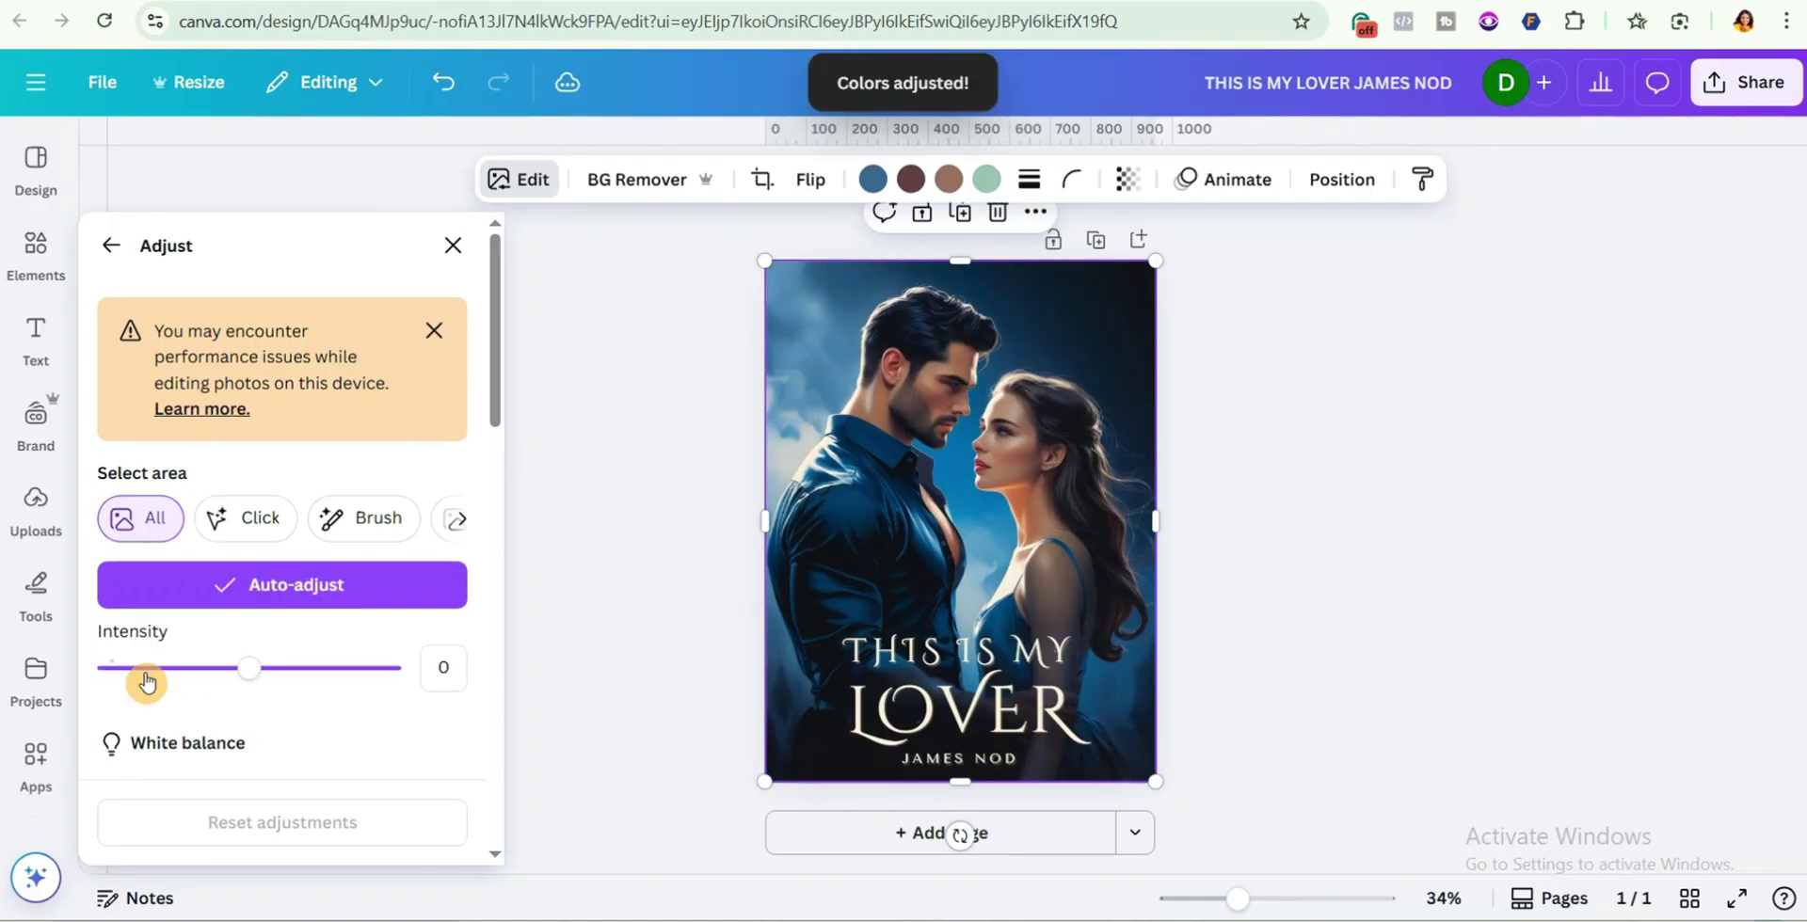
click(247, 671)
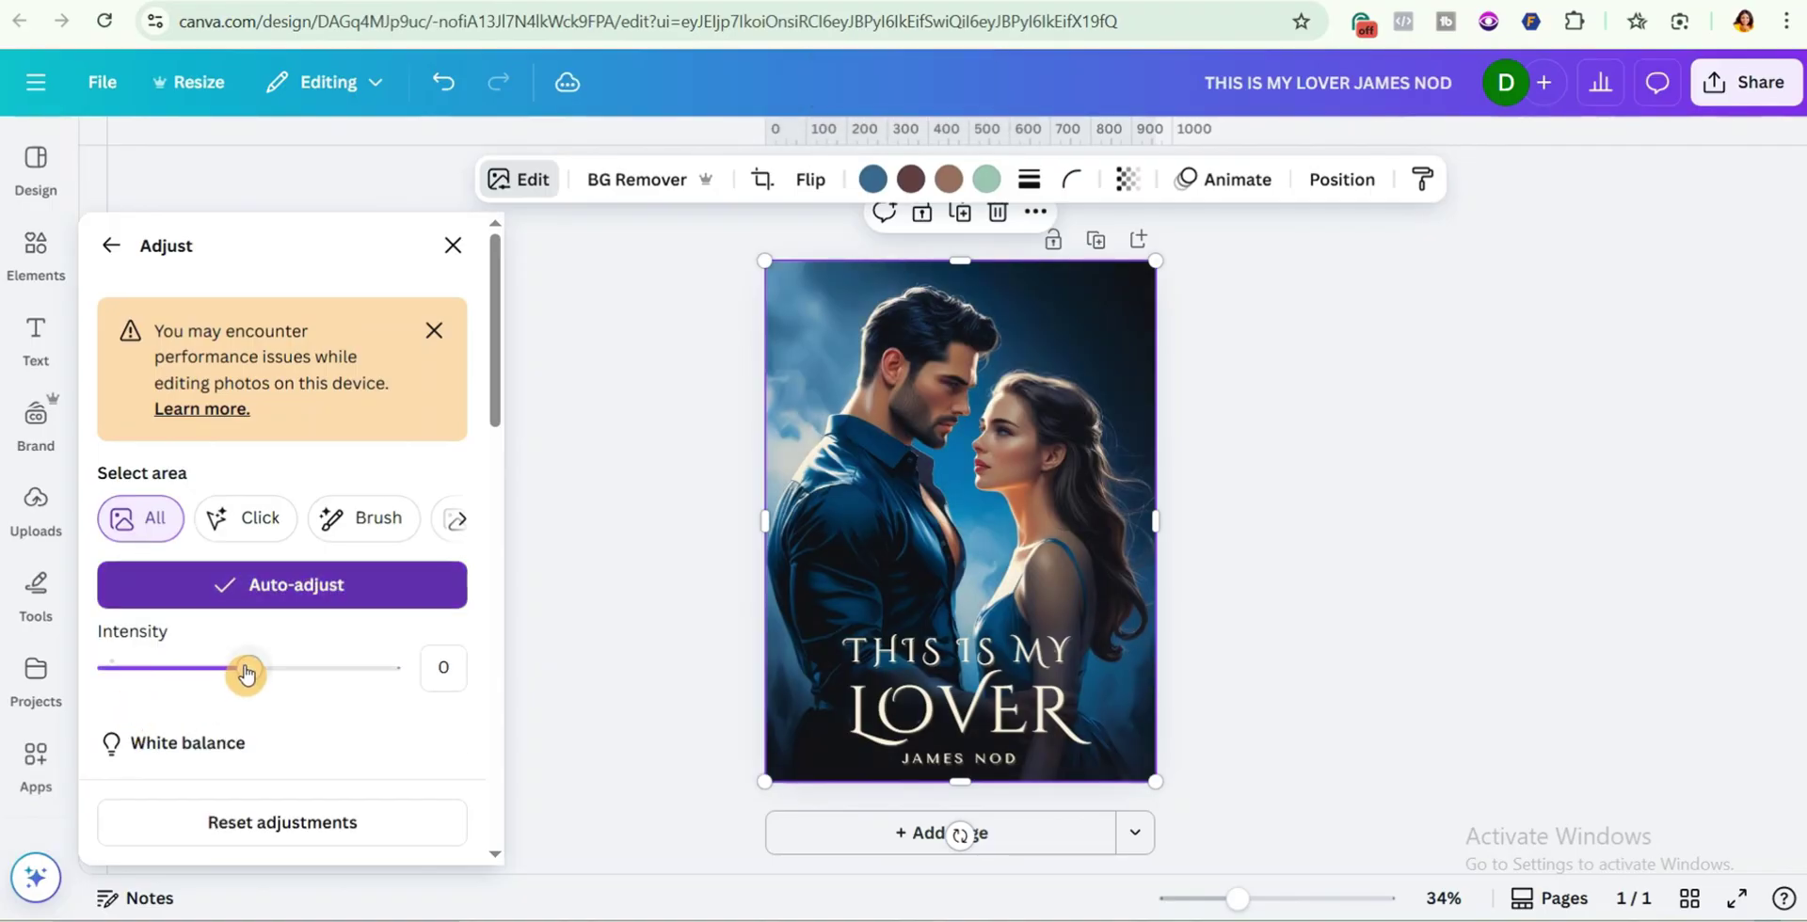
click(619, 393)
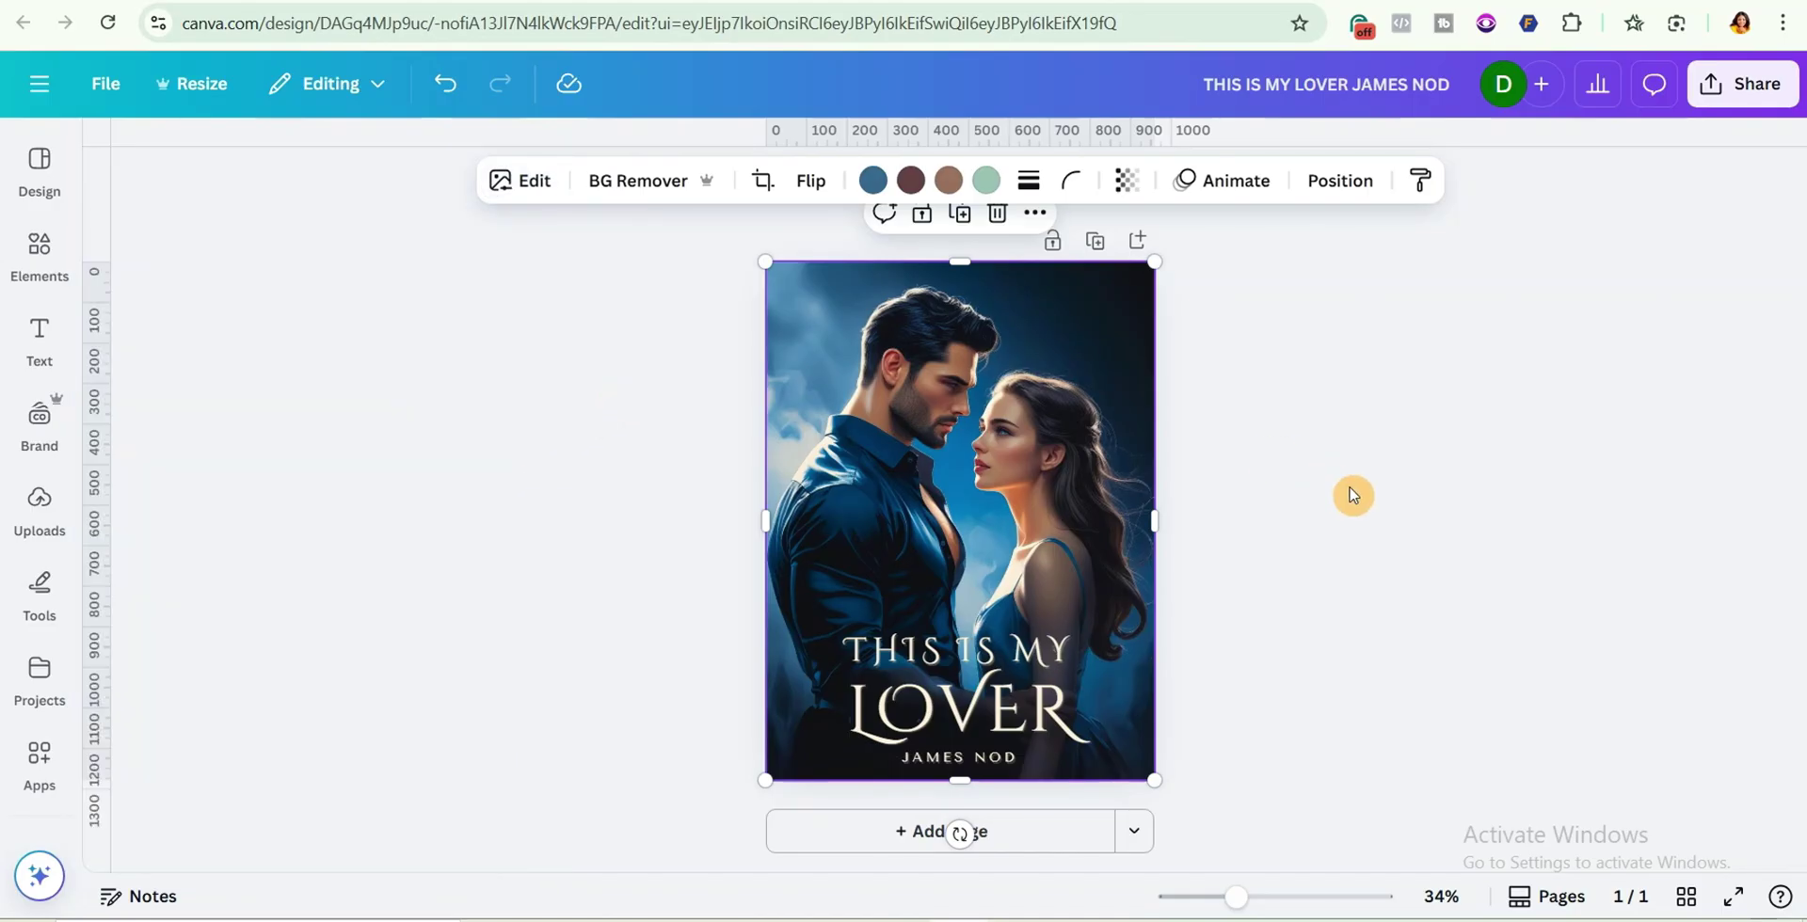
Download the finished romance cover as a PNG file
click(1742, 83)
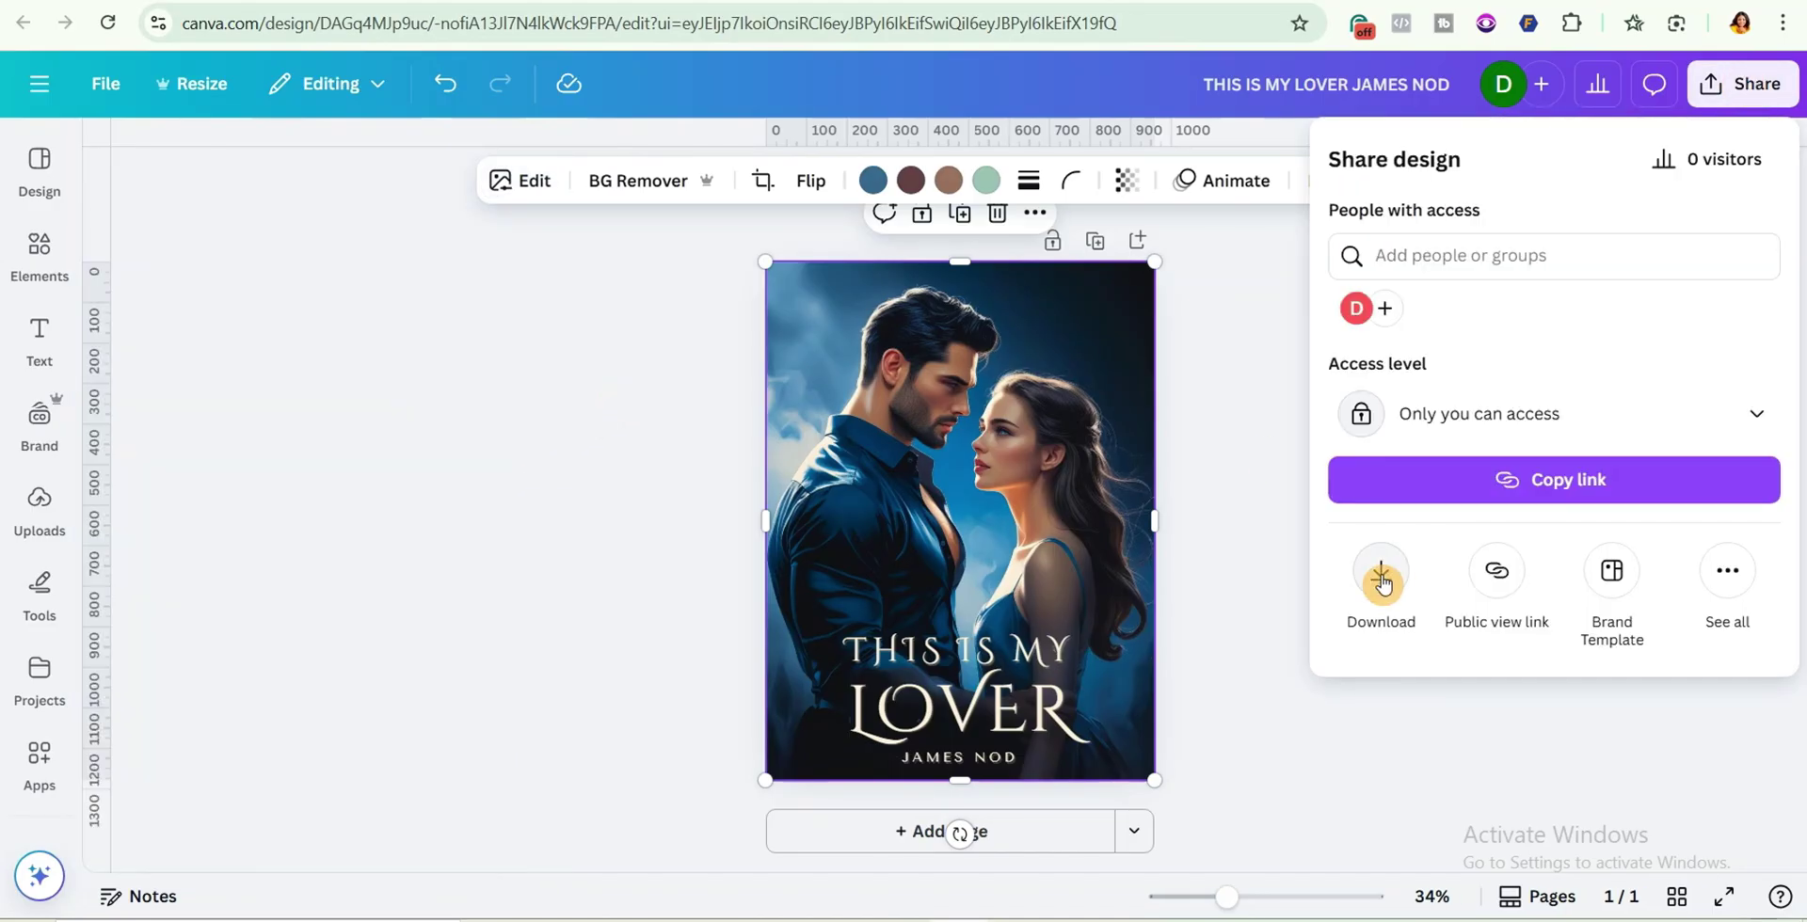
click(1381, 575)
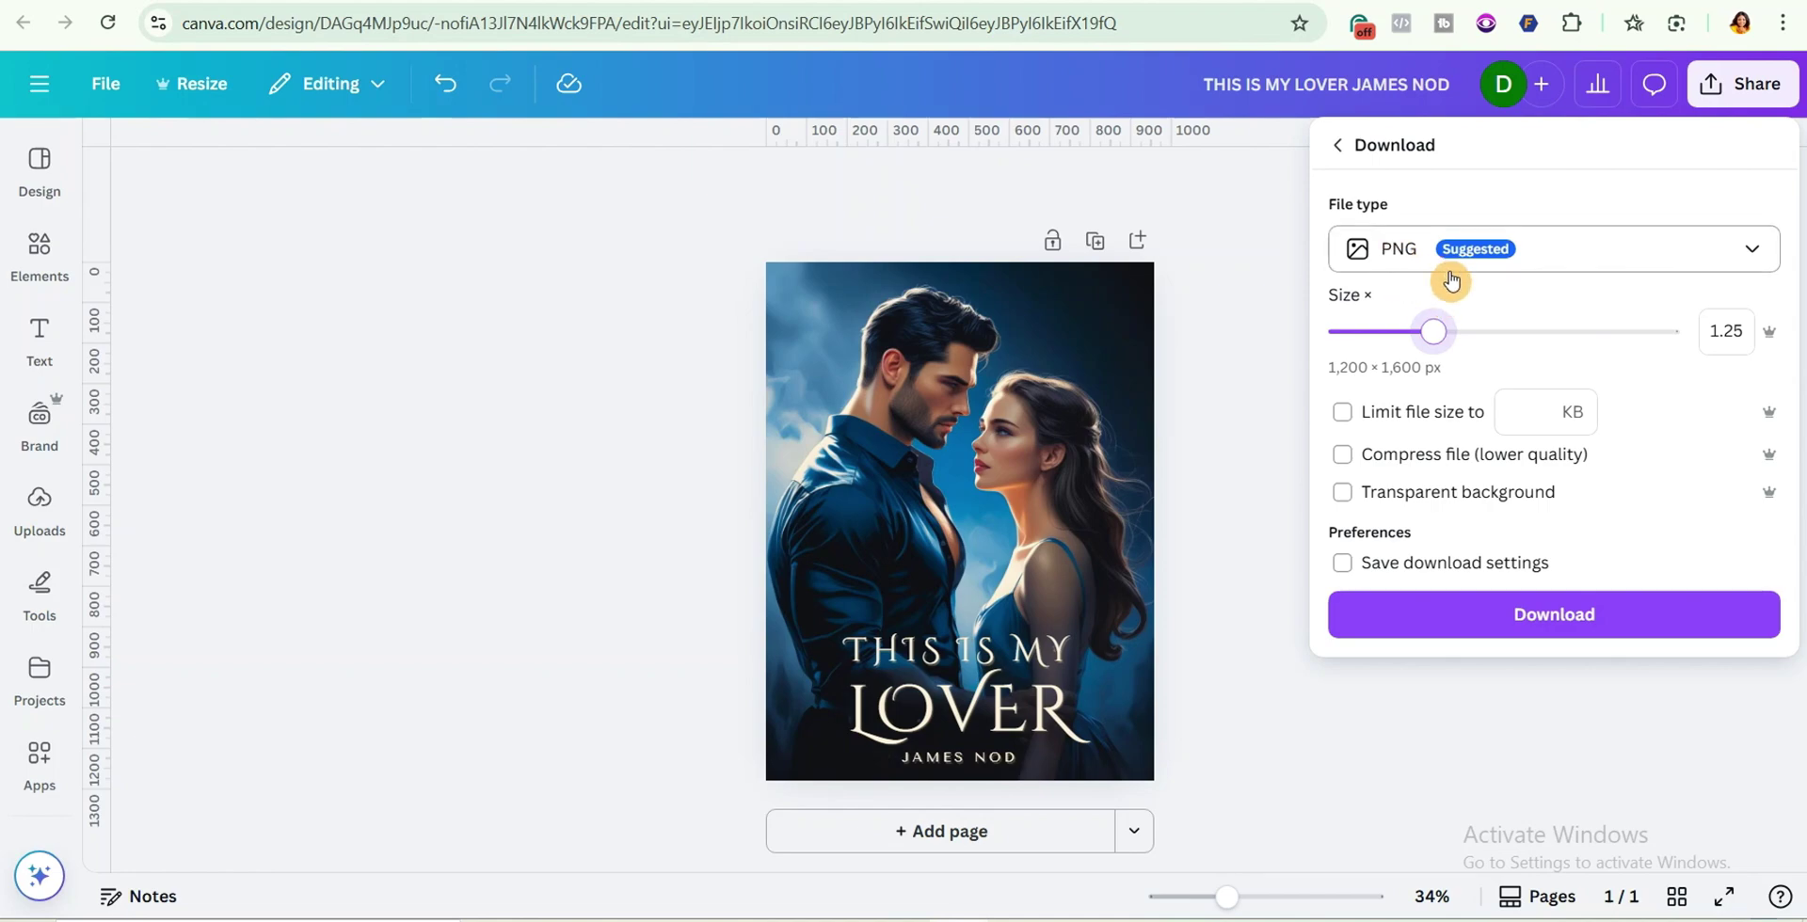
click(1573, 617)
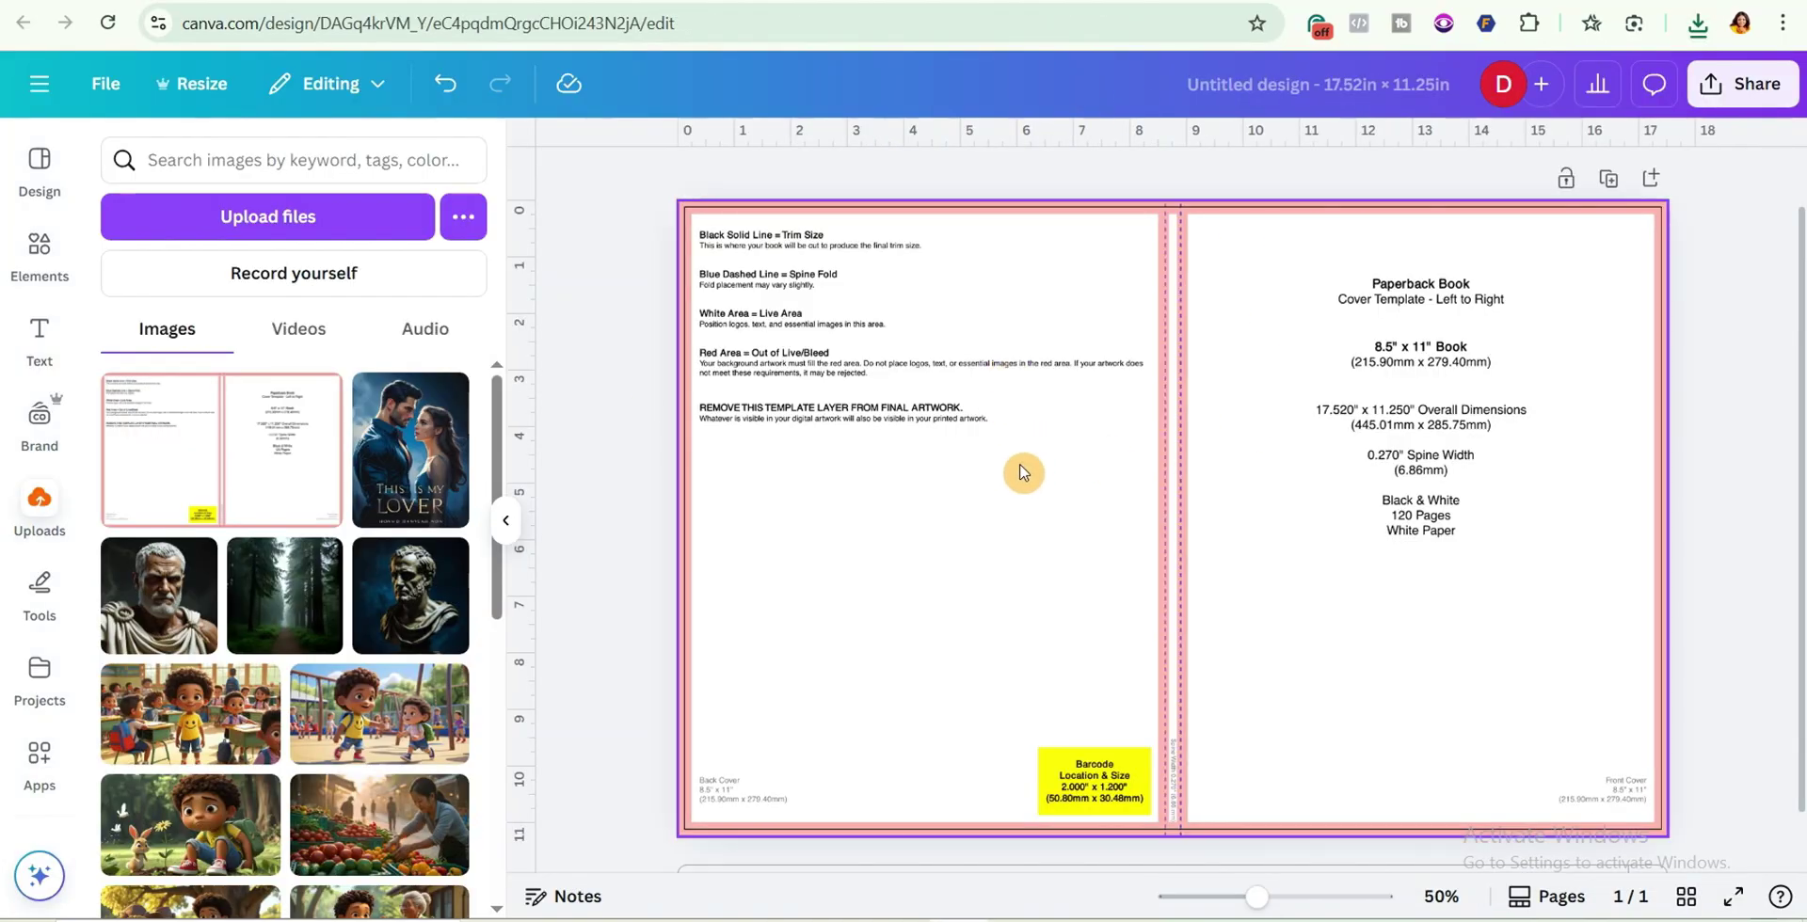
Upload the downloaded cover PNG from the browser downloads into Canva
click(1698, 23)
drag(1494, 144, 292, 433)
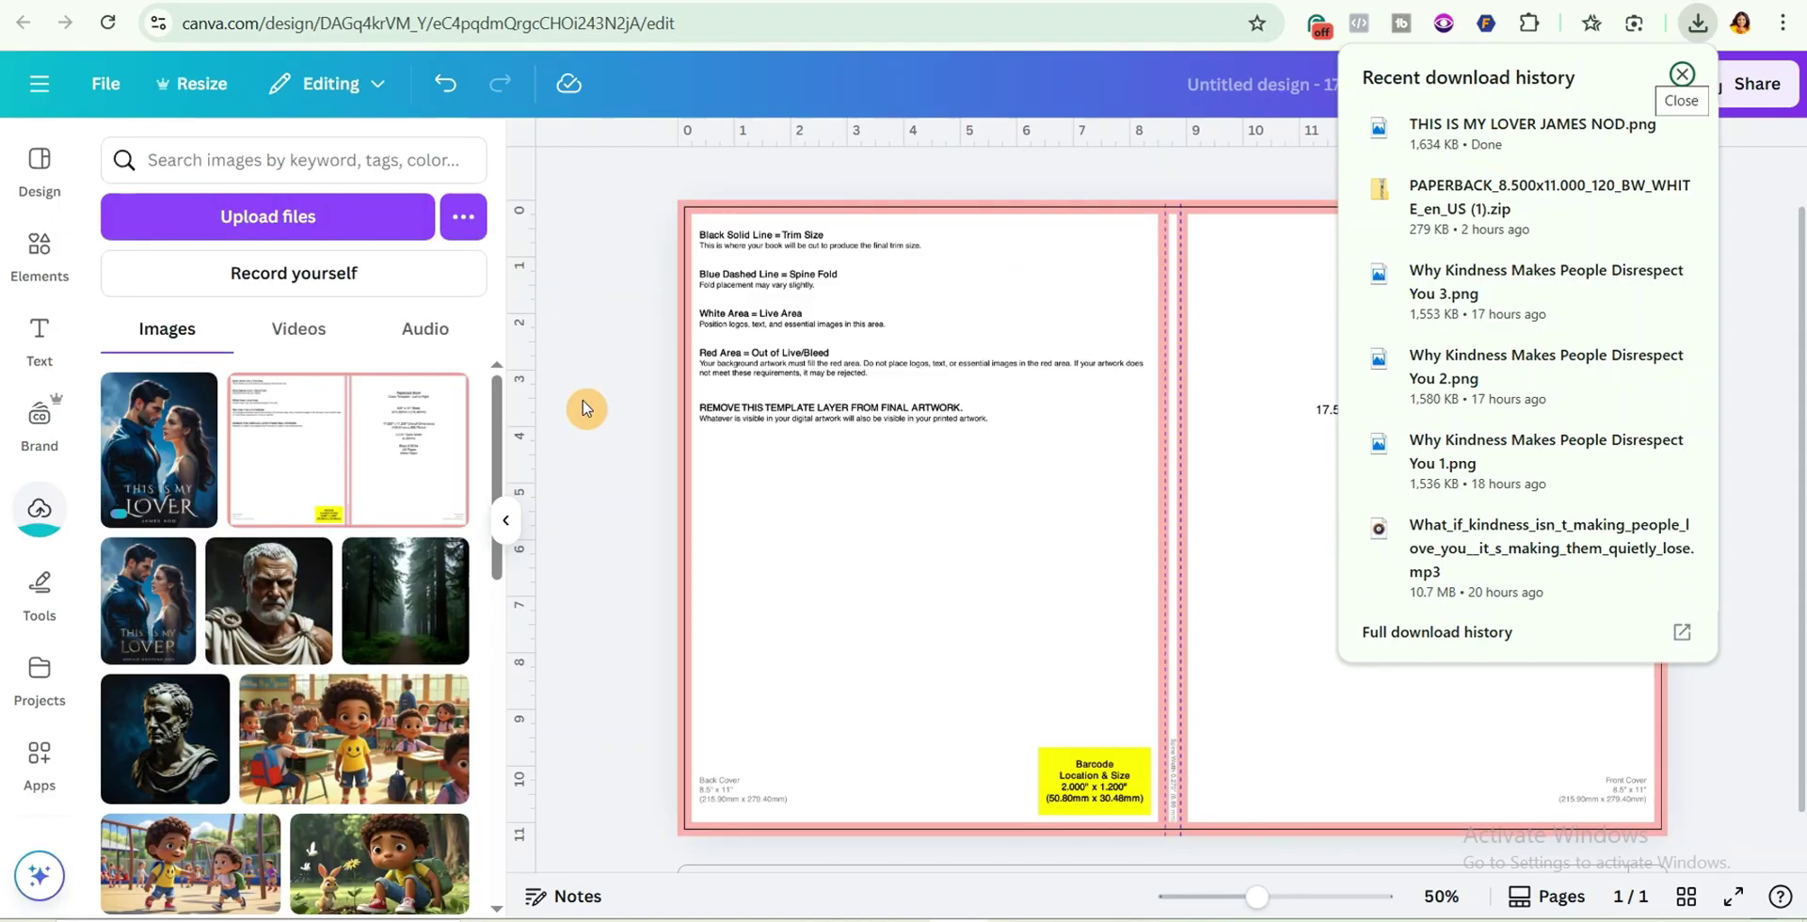
click(586, 400)
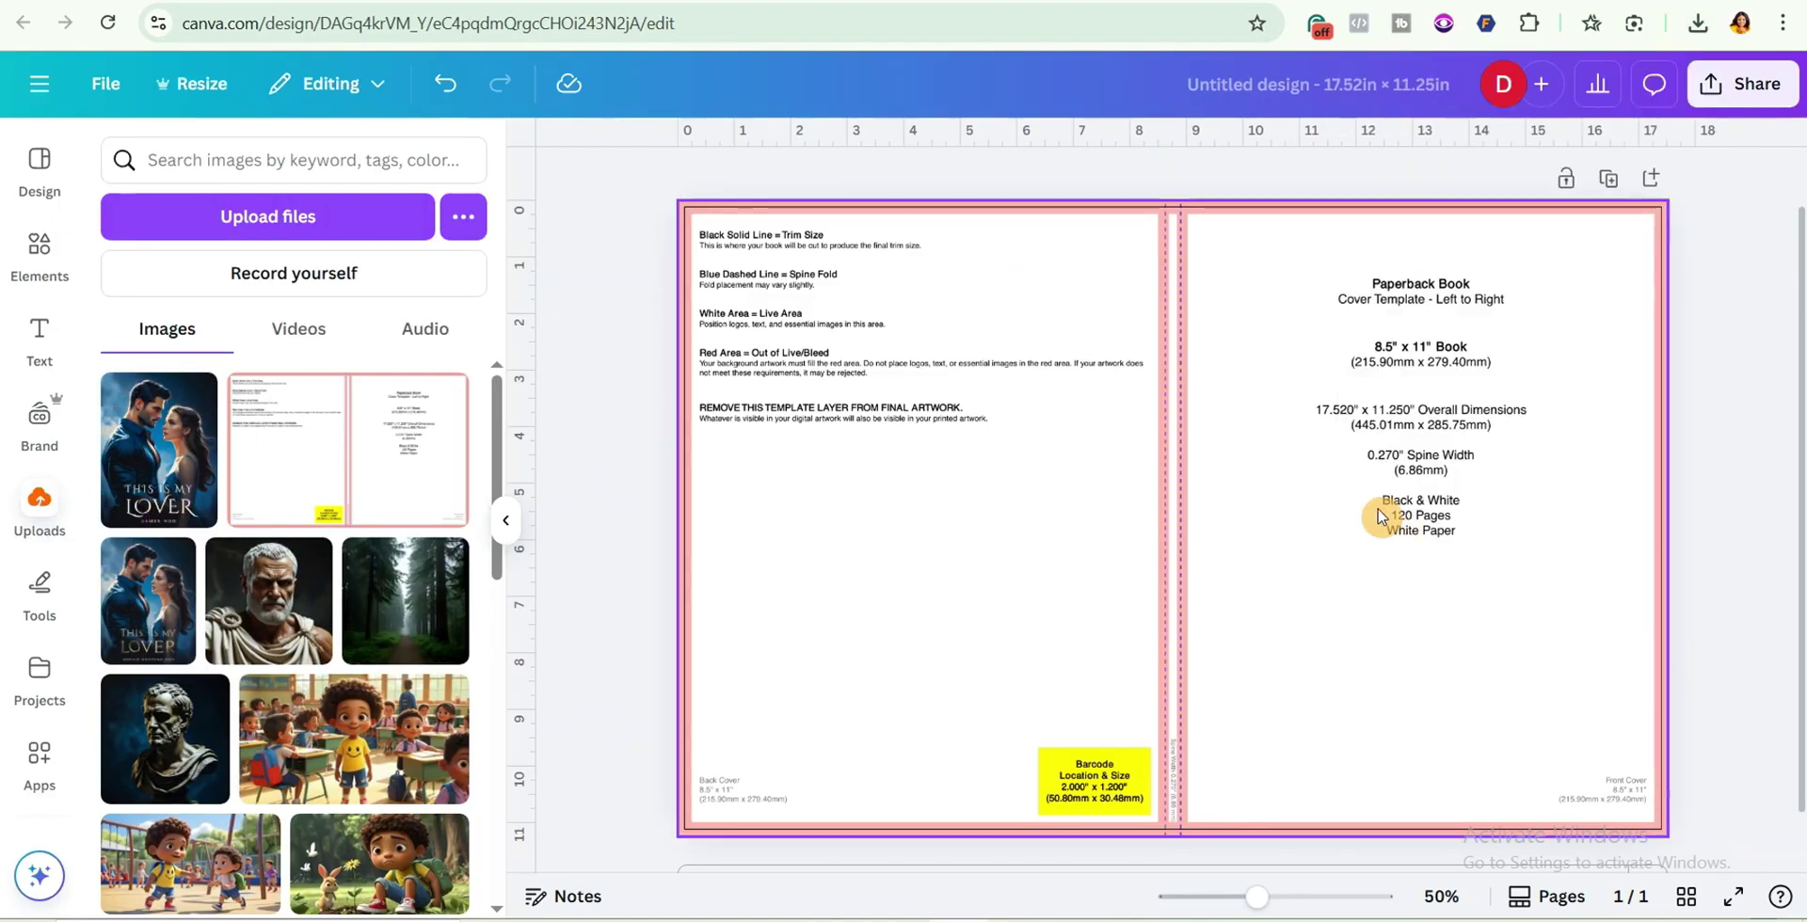
Fade the KDP template image to 26 transparency
click(1009, 450)
click(1329, 180)
drag(1339, 276, 1257, 287)
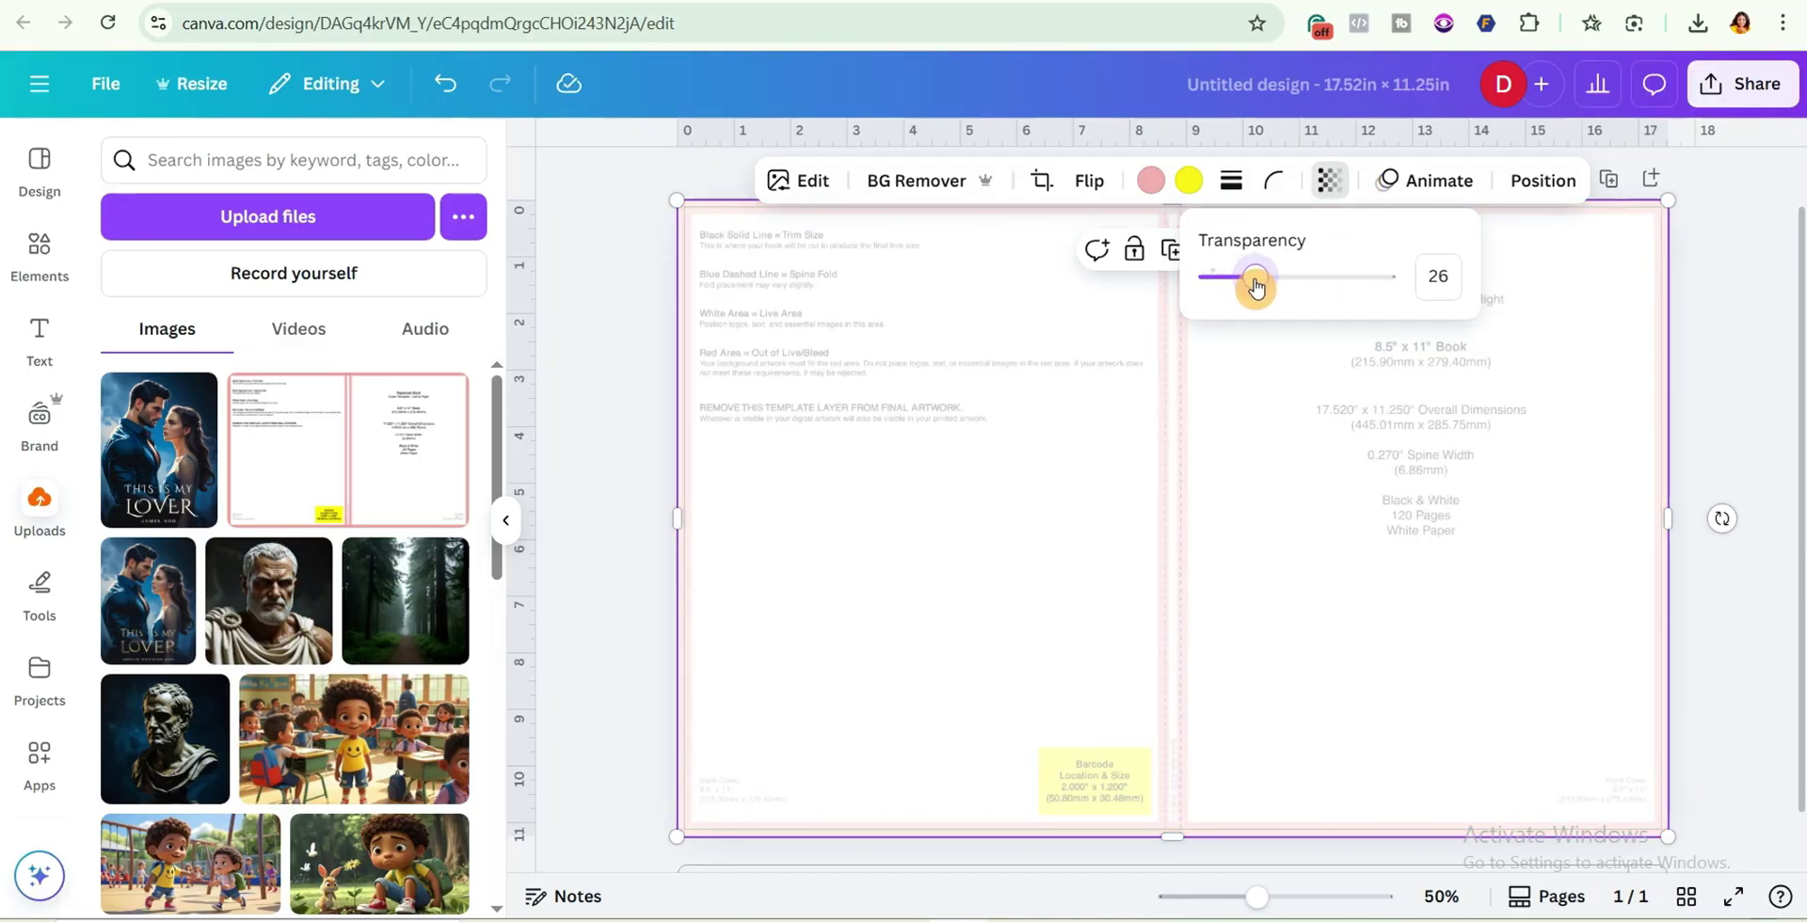
click(1101, 493)
Place the romance cover on the front-cover page, aligned to top and spine, enlarged to fill it
drag(133, 466, 1313, 390)
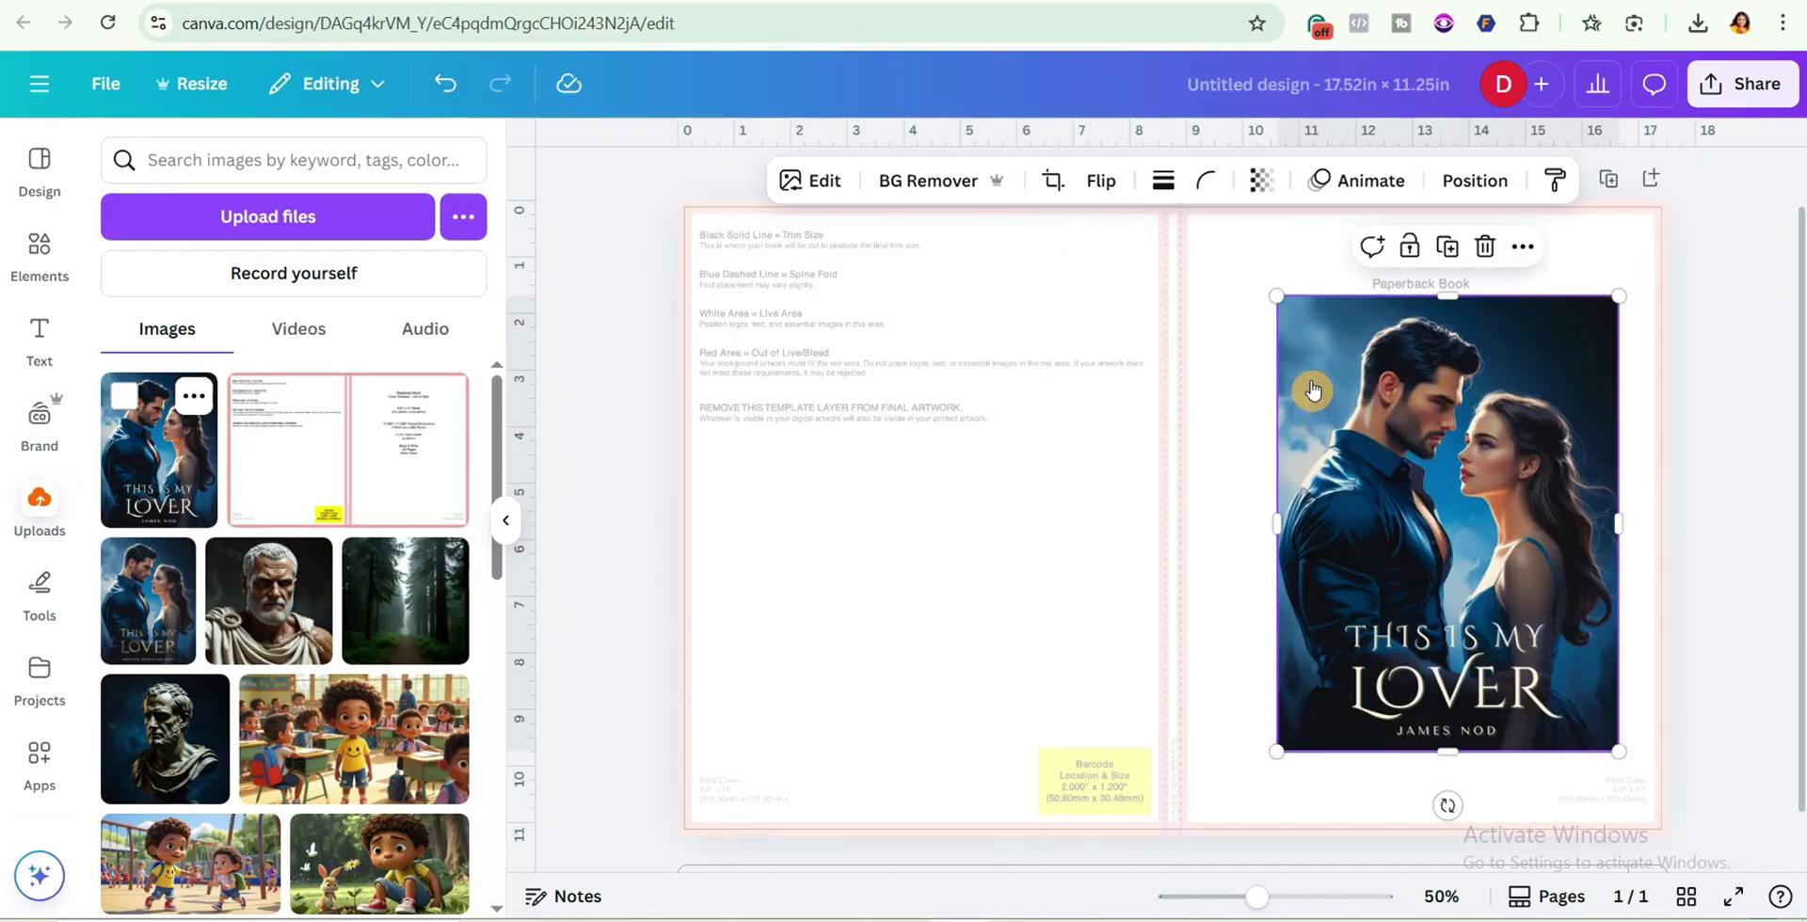
drag(1259, 897, 1248, 897)
drag(1354, 524, 1326, 476)
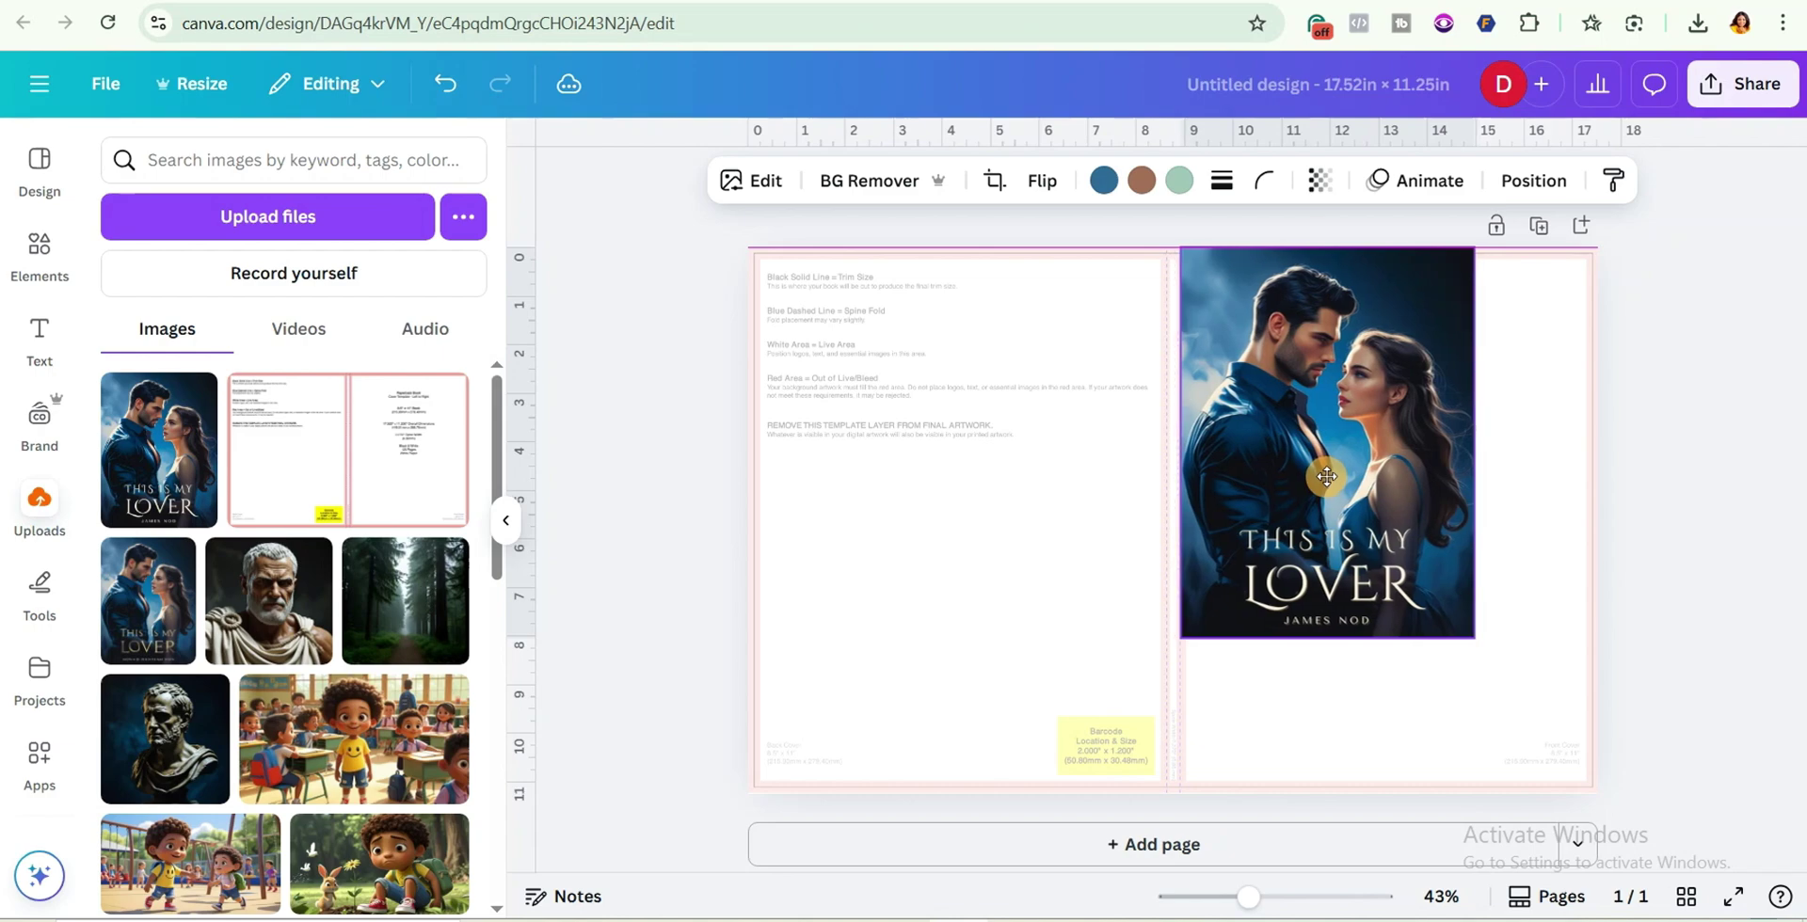
drag(1476, 641, 1636, 784)
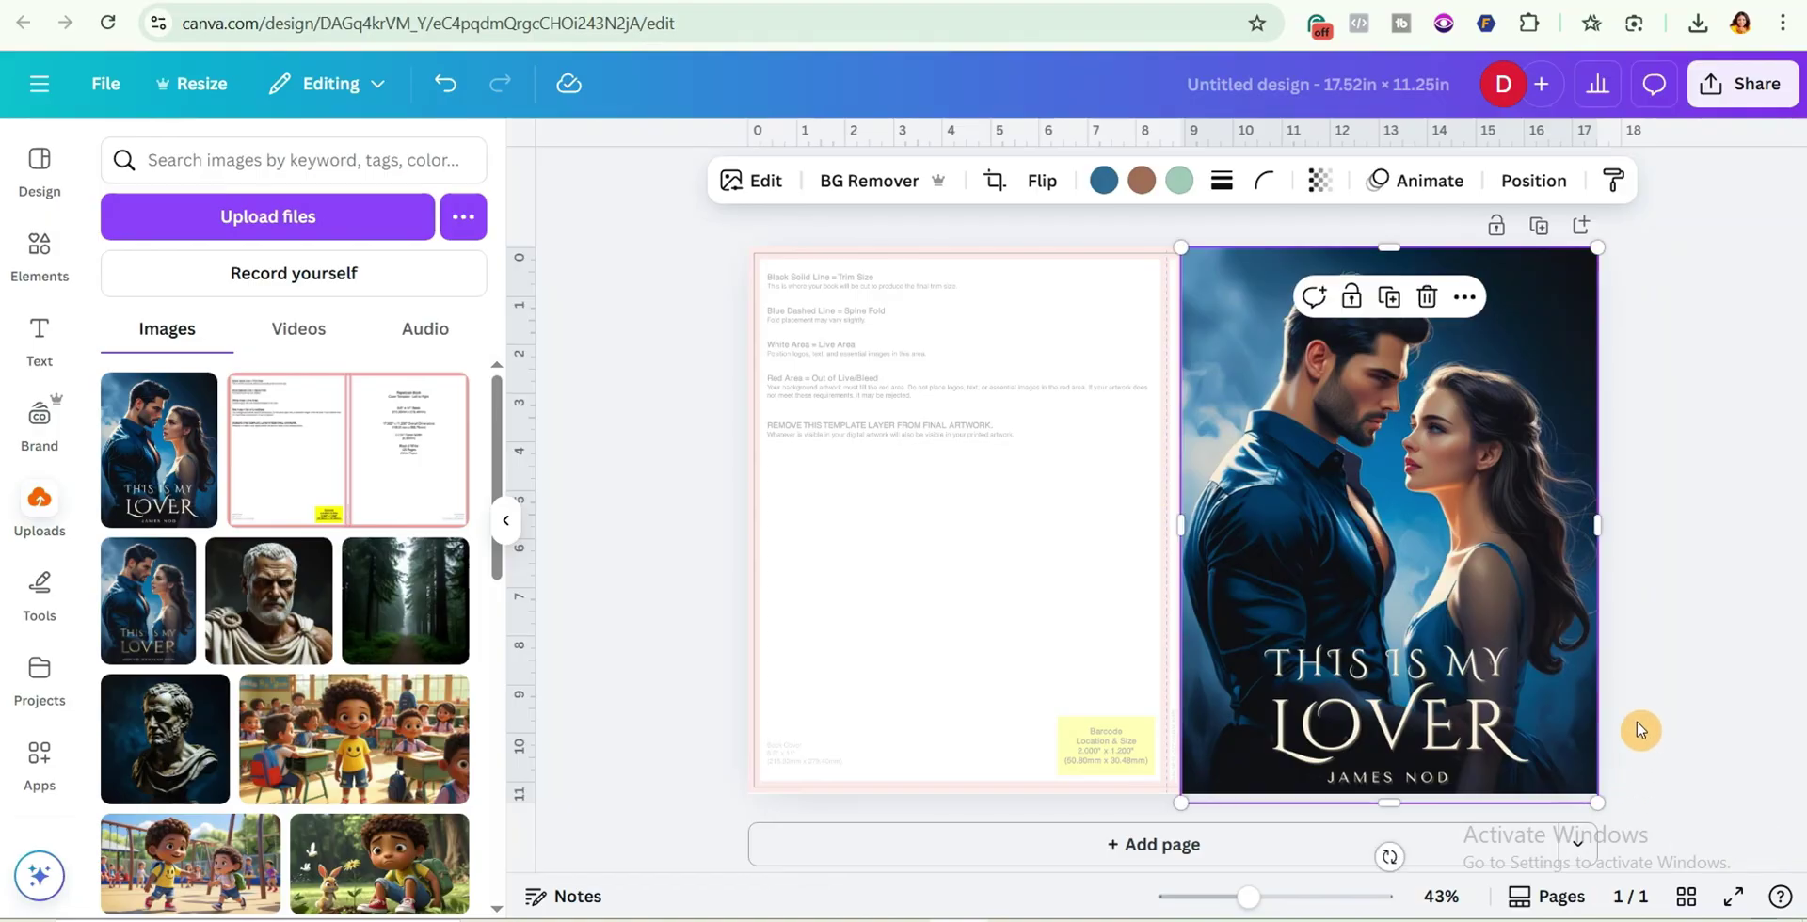
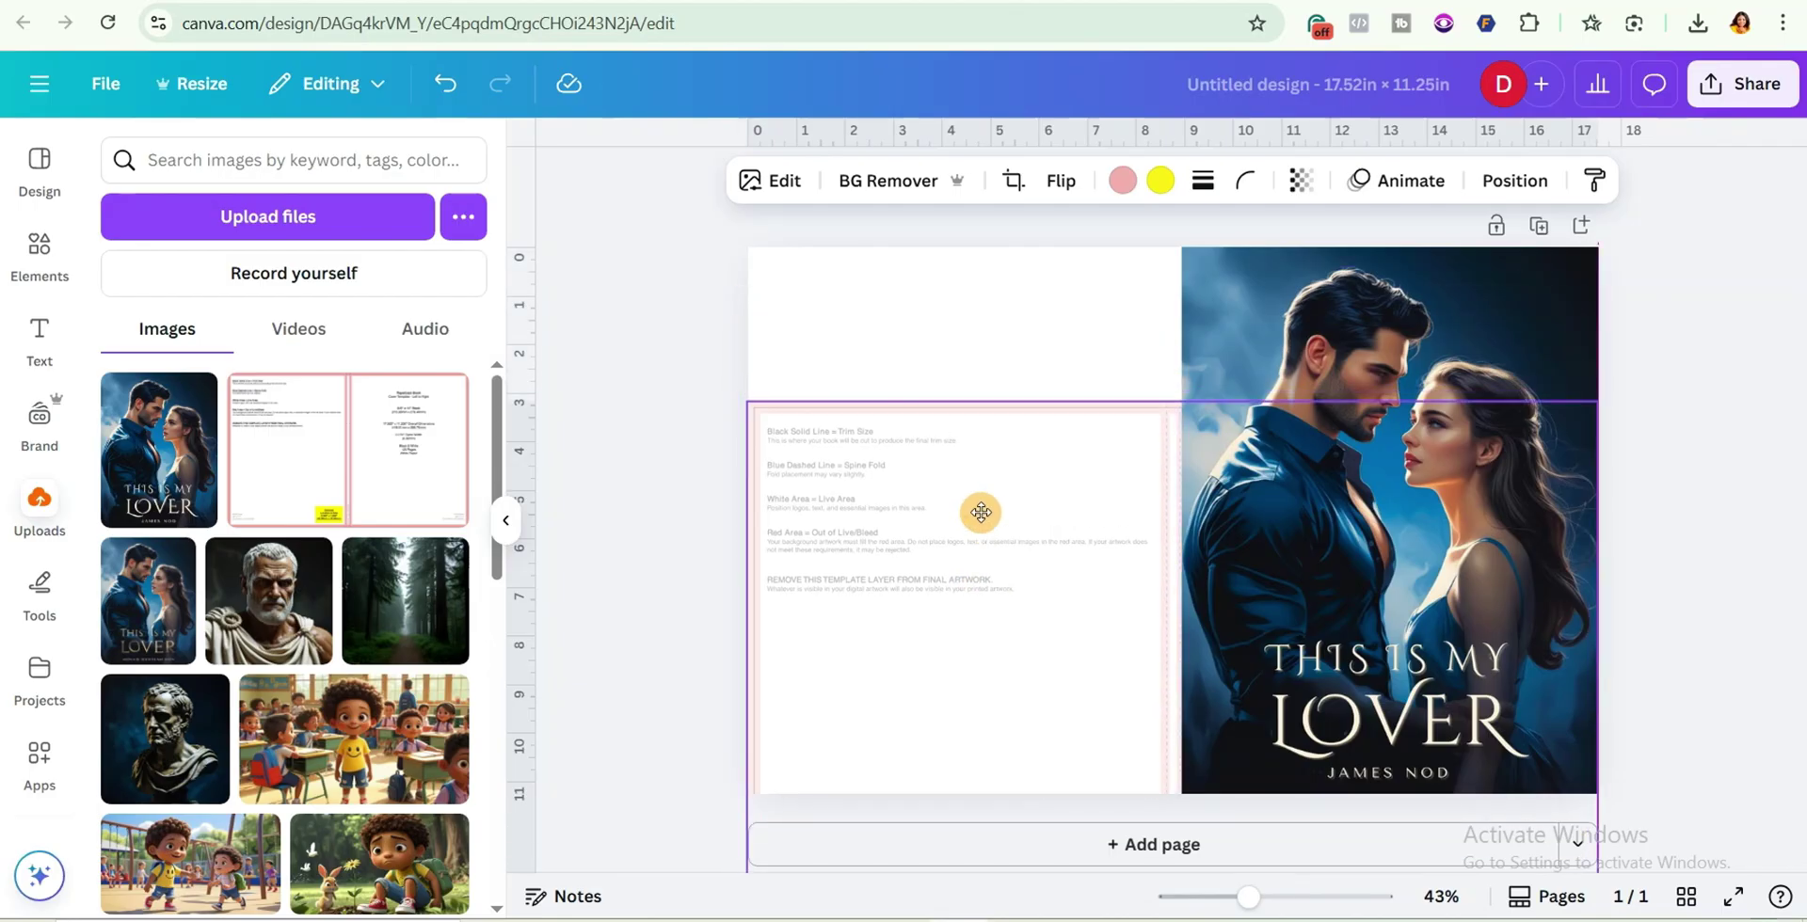
Turn the page's background colour into a gradient
click(987, 334)
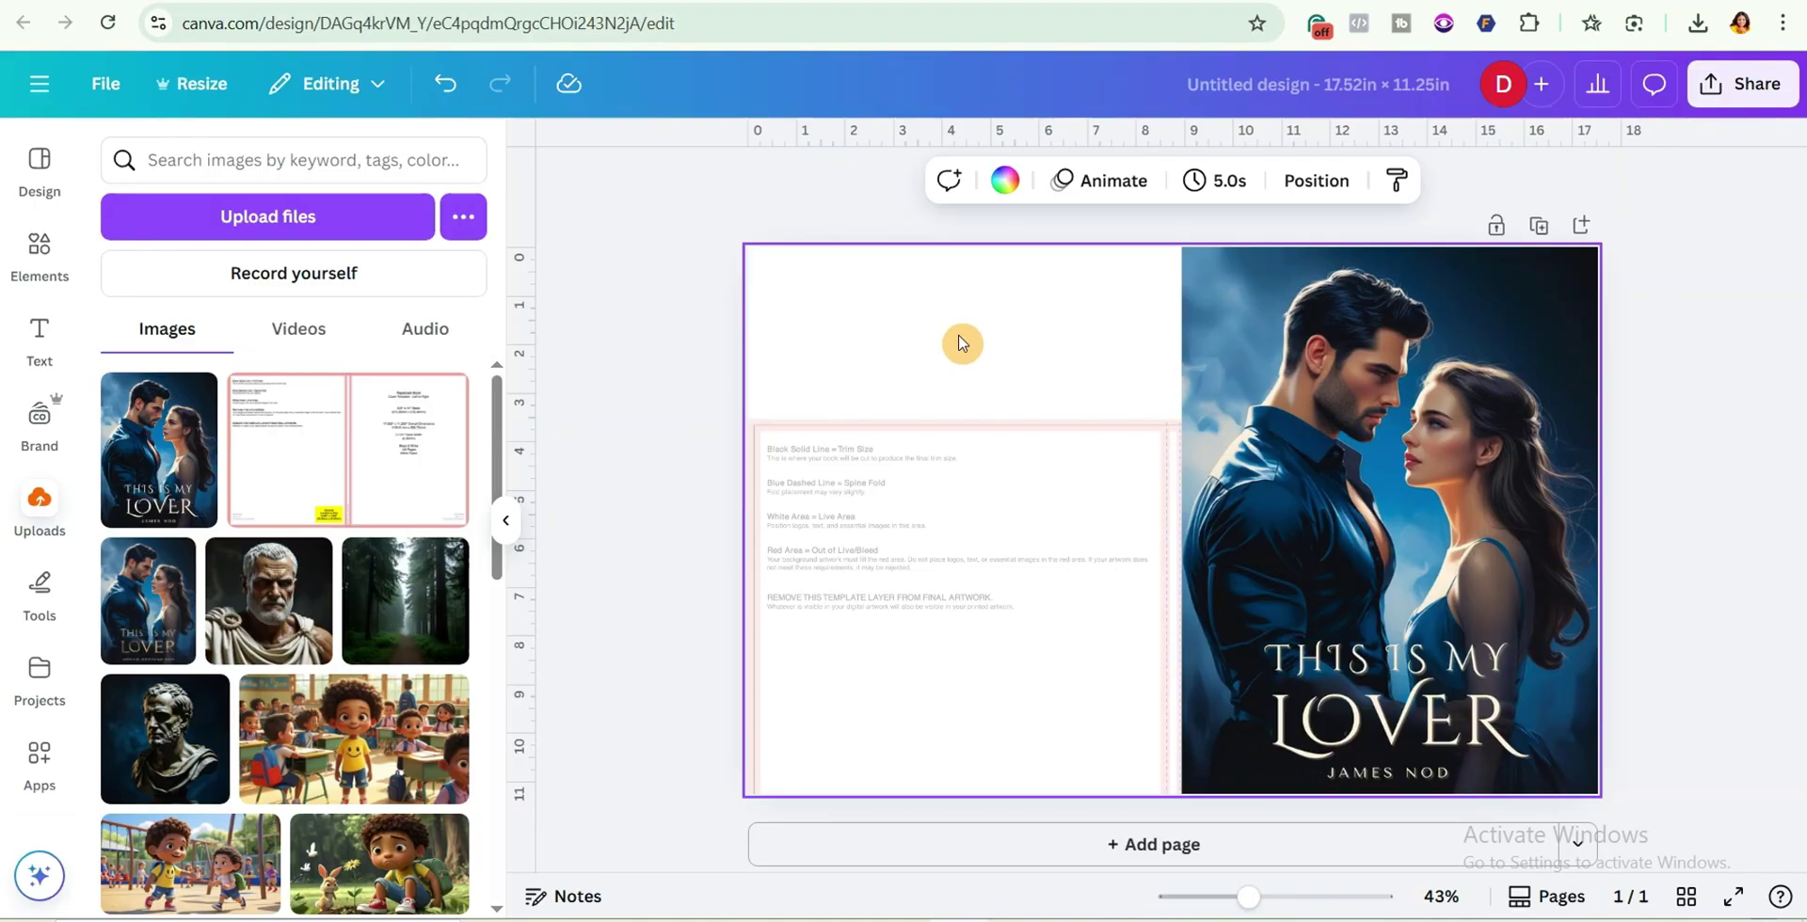
scroll(962, 343, up, 1)
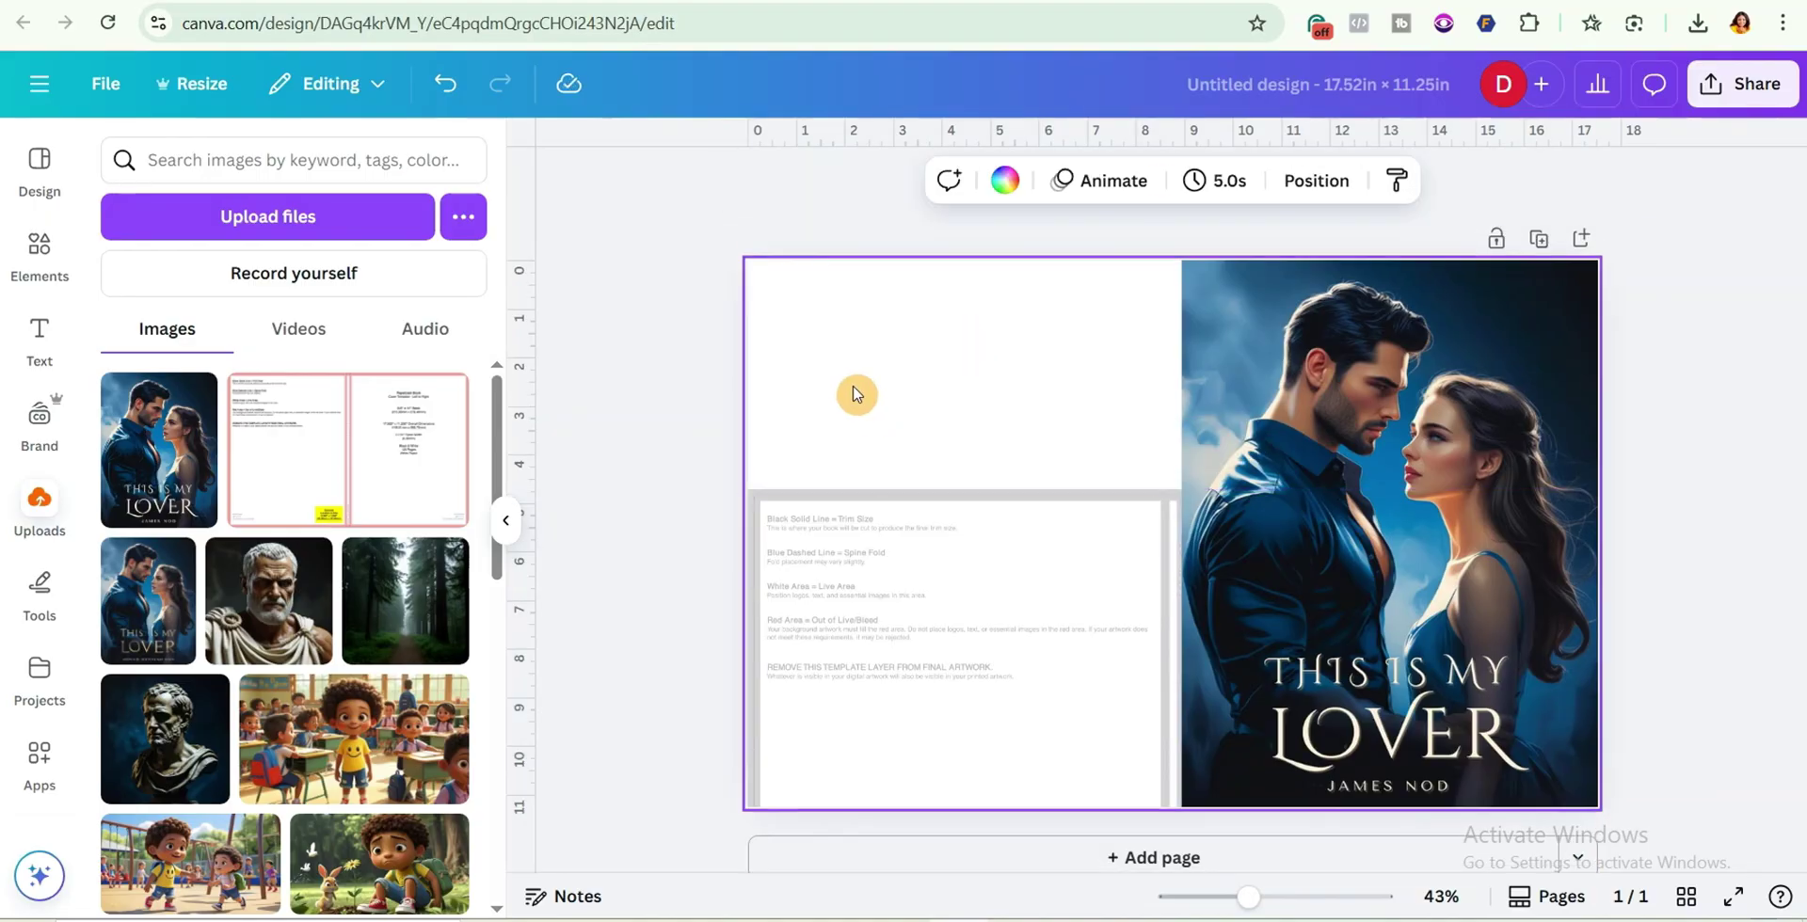
click(1006, 193)
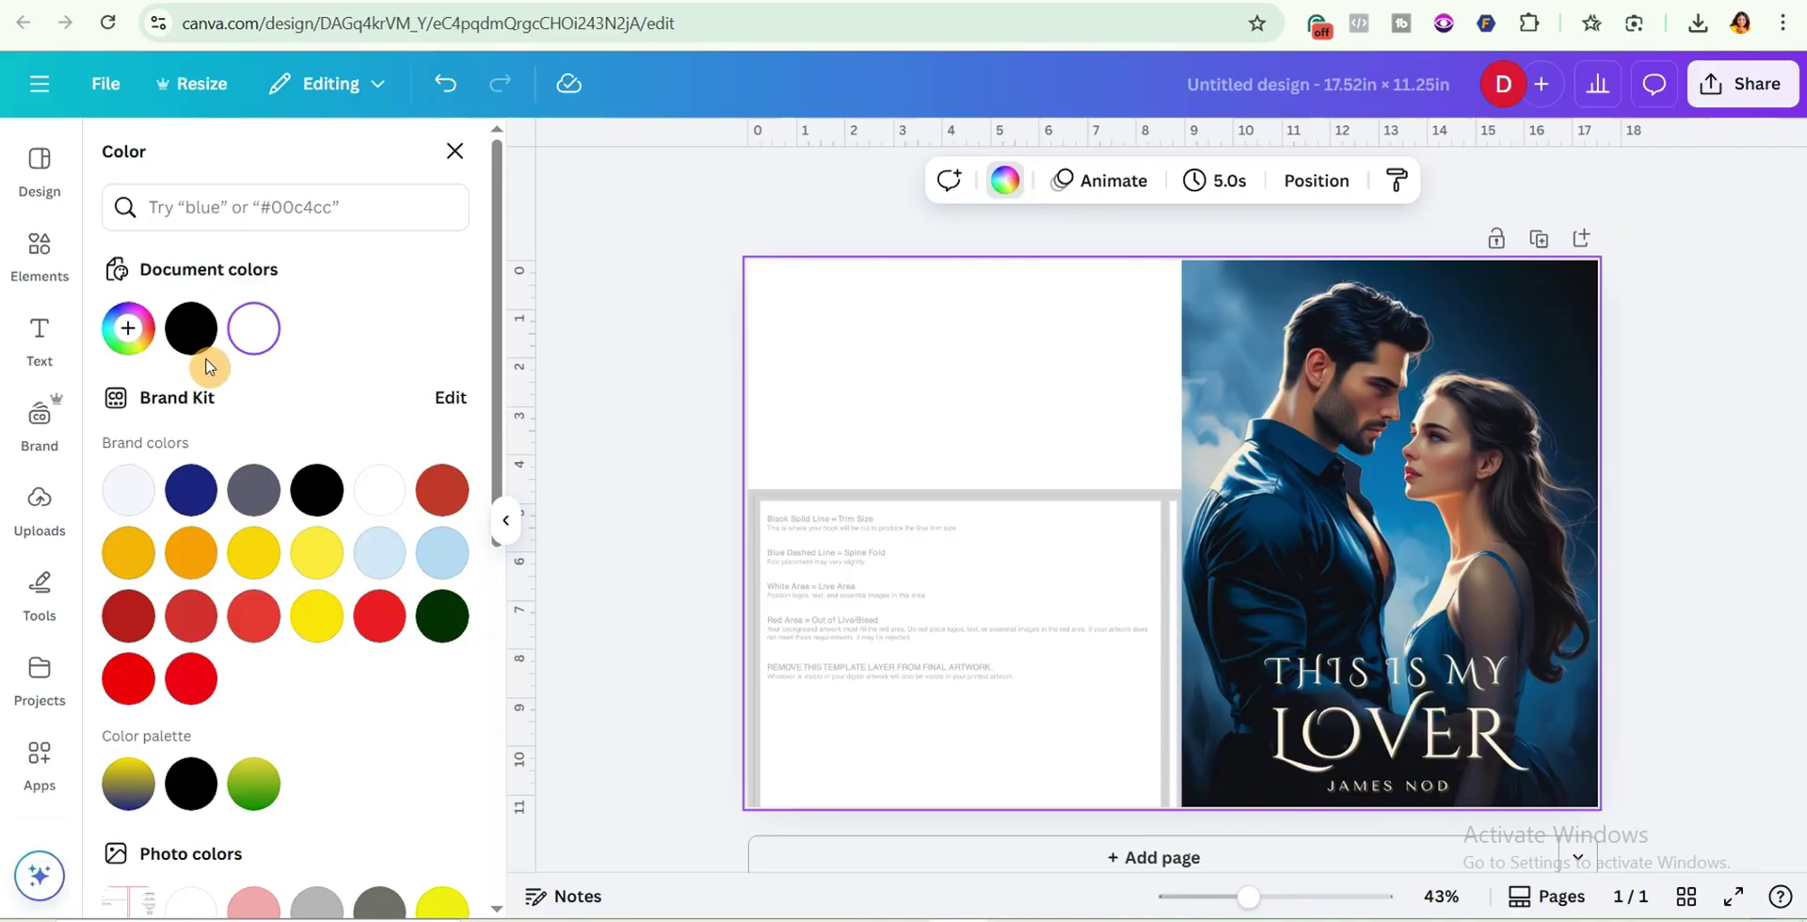
click(125, 331)
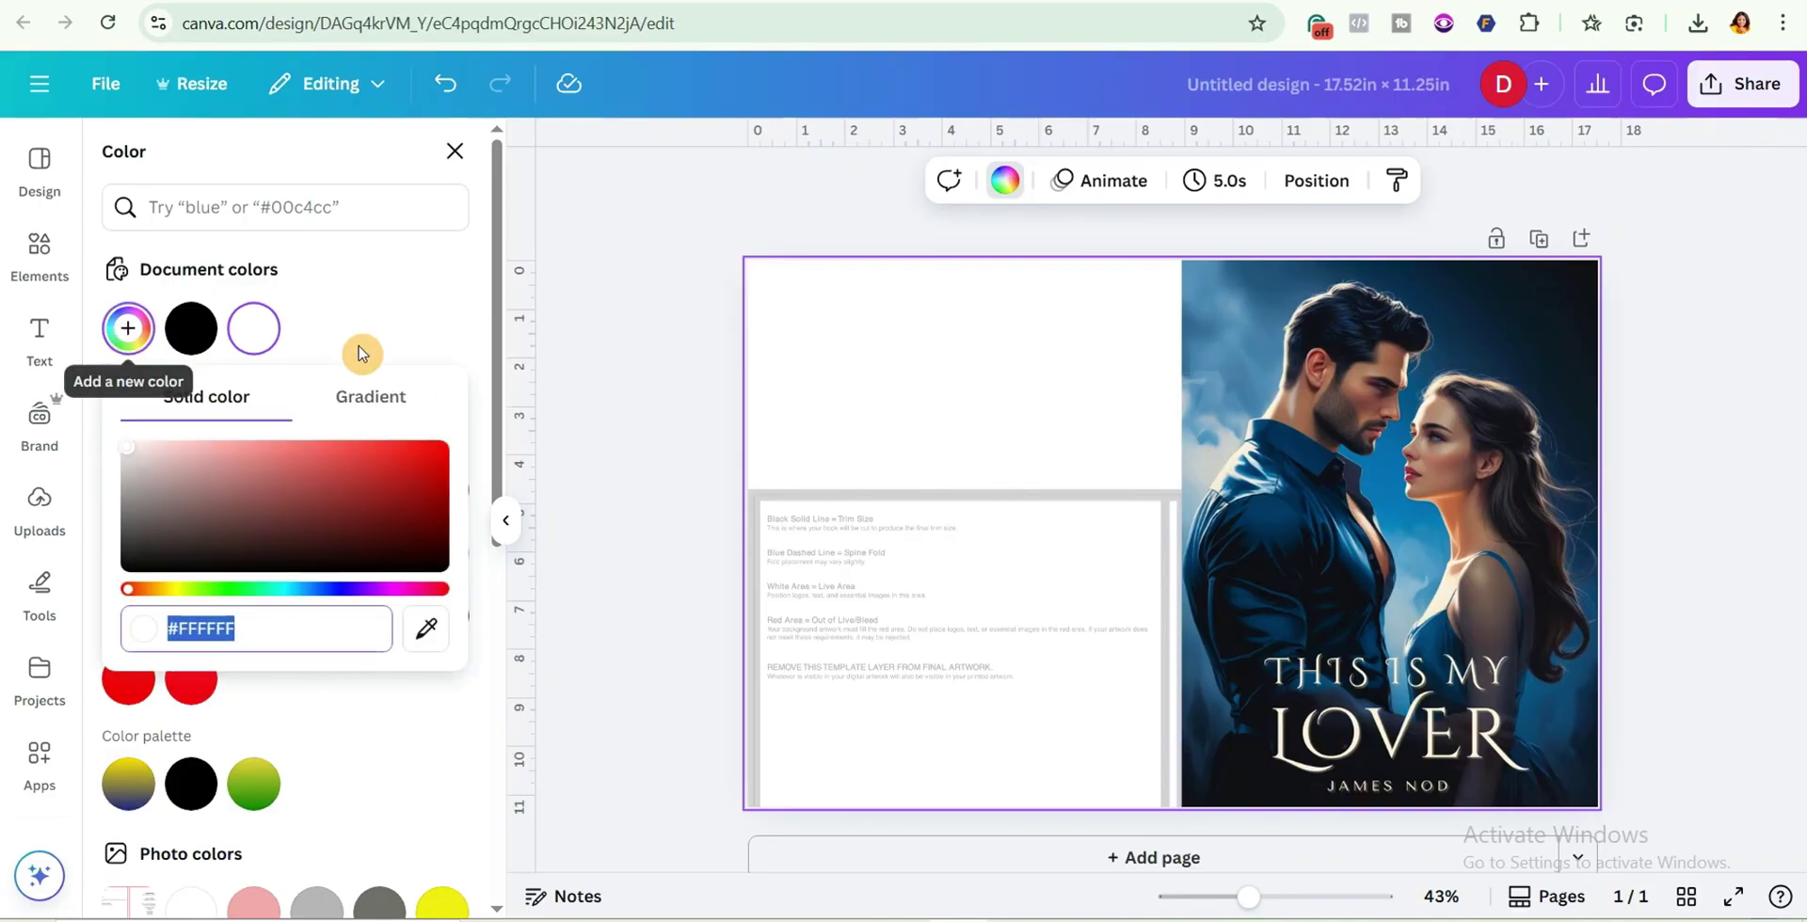
click(371, 415)
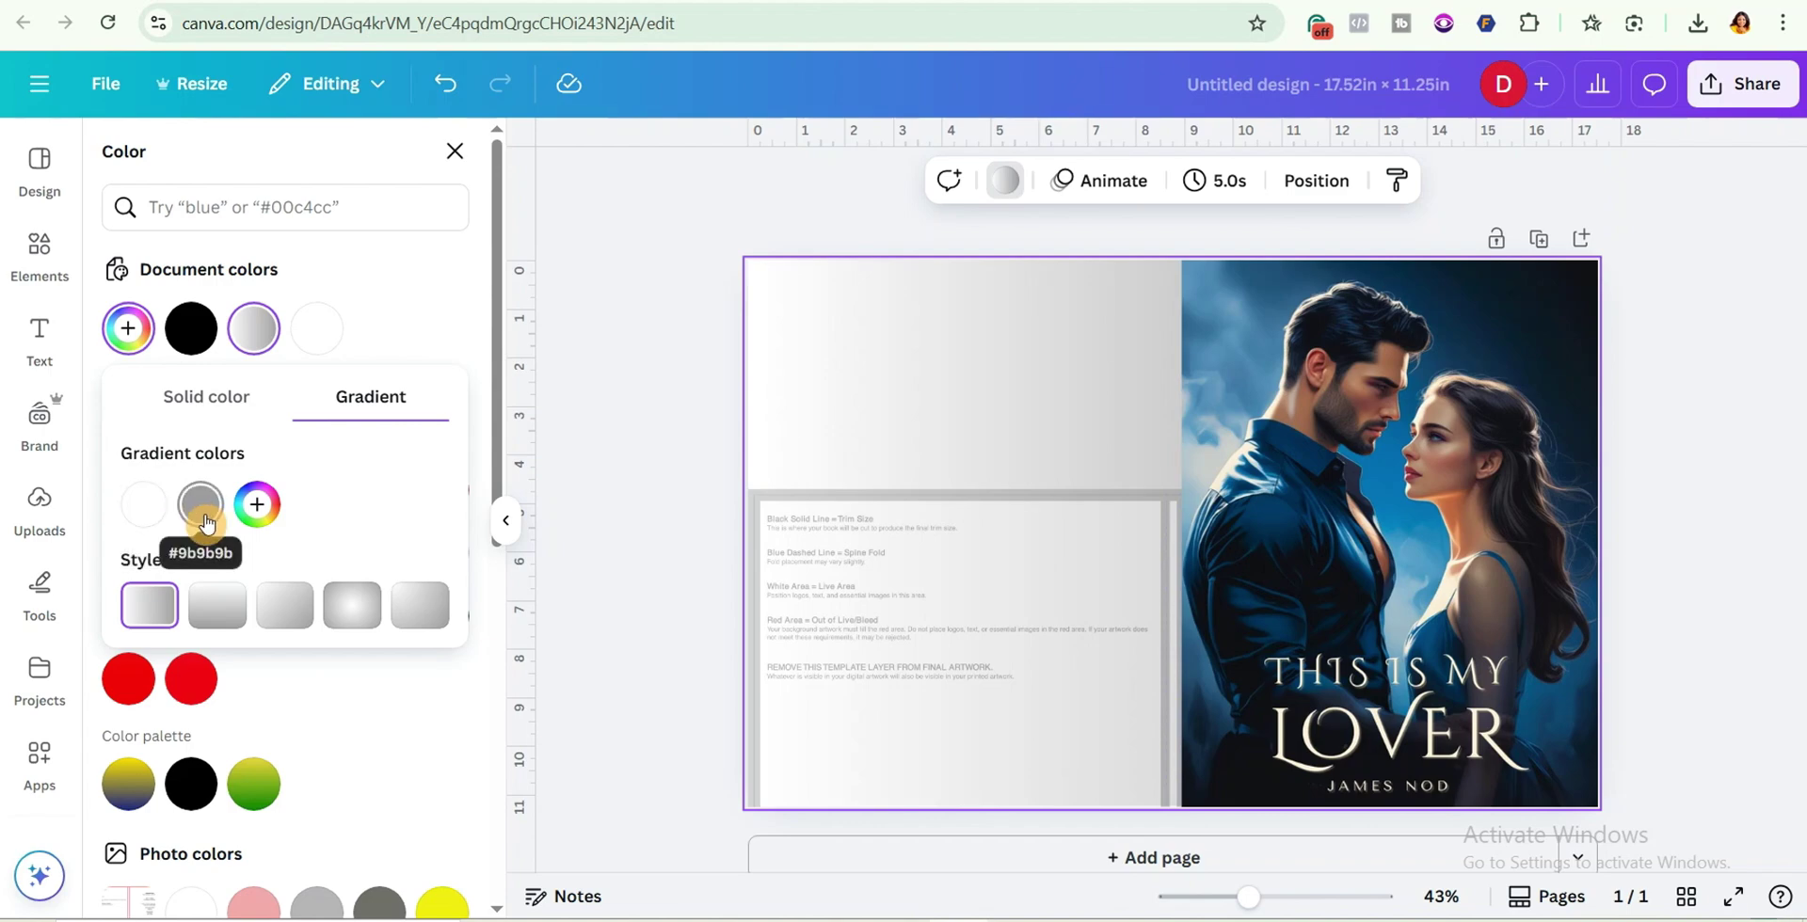
Set the gradient stops to the cover art's dark navy and sky blue, removing the white stop
click(258, 509)
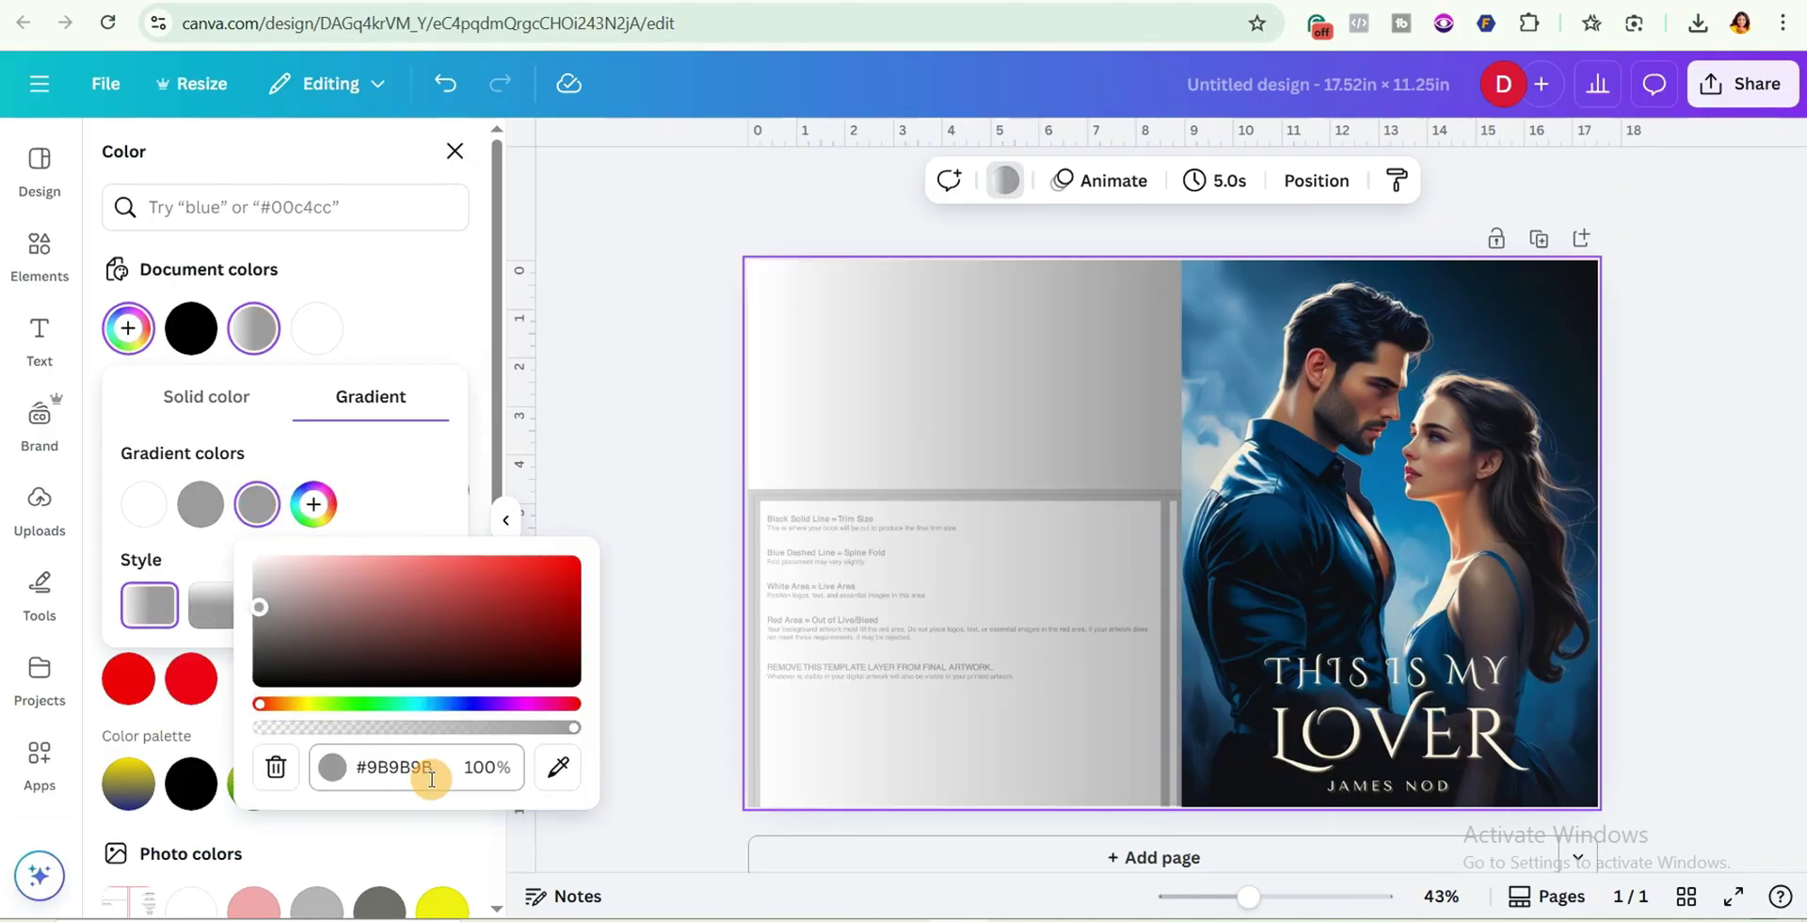
click(557, 784)
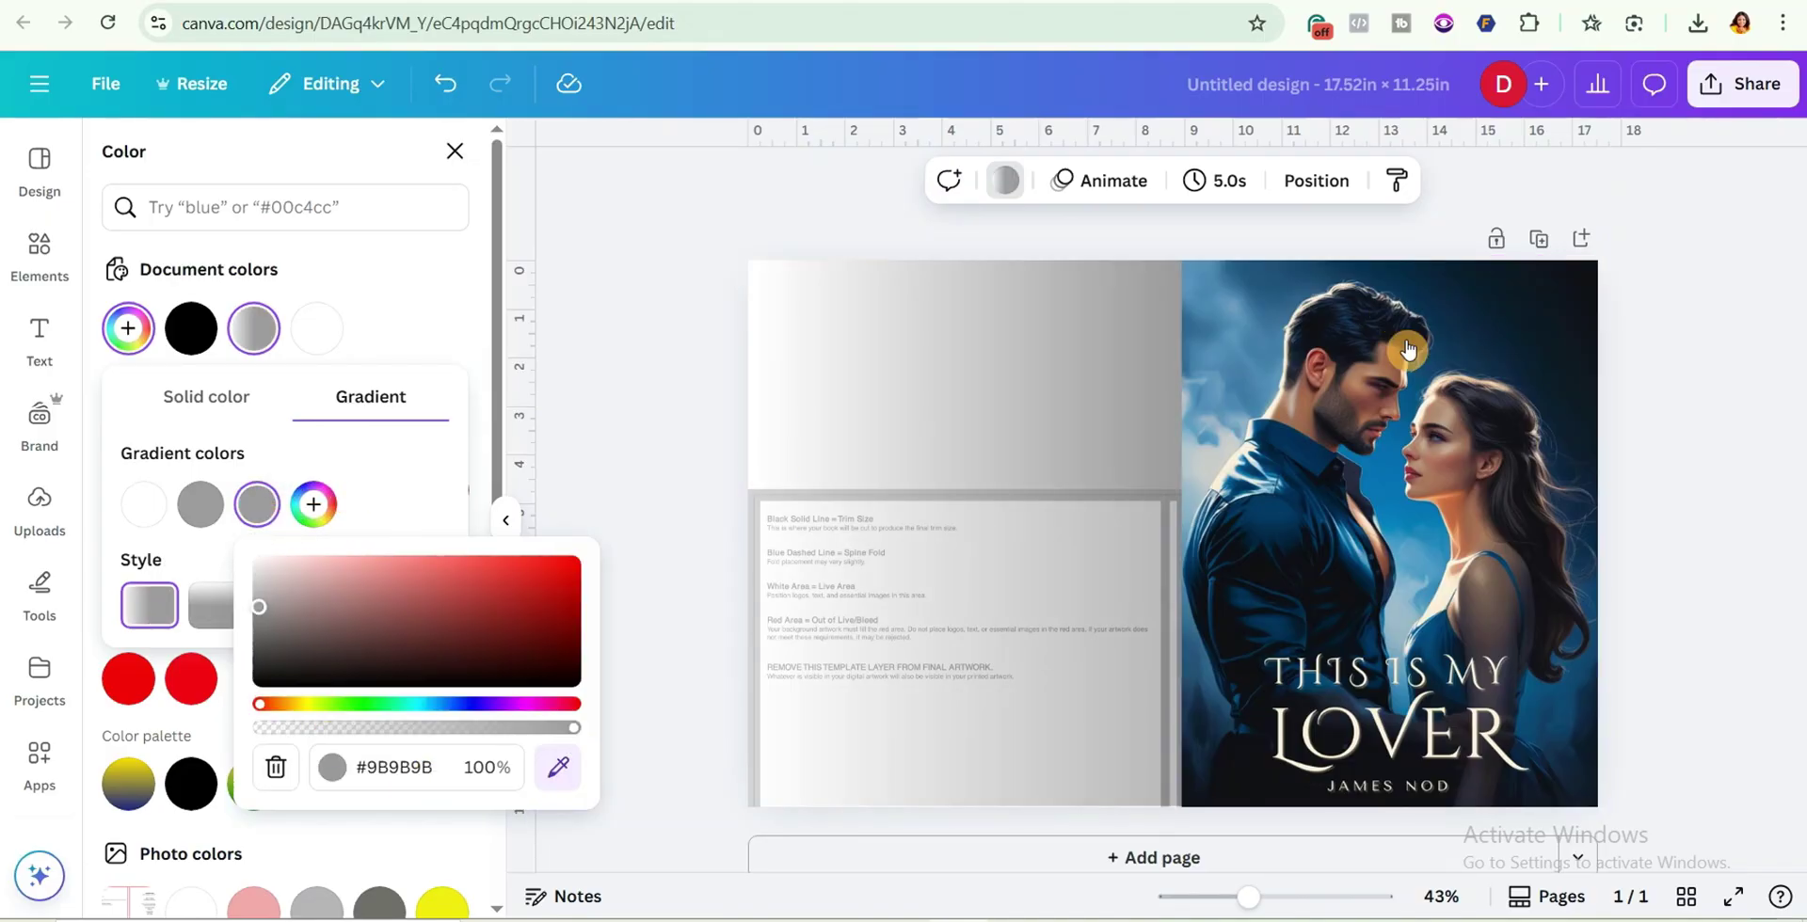
click(1545, 316)
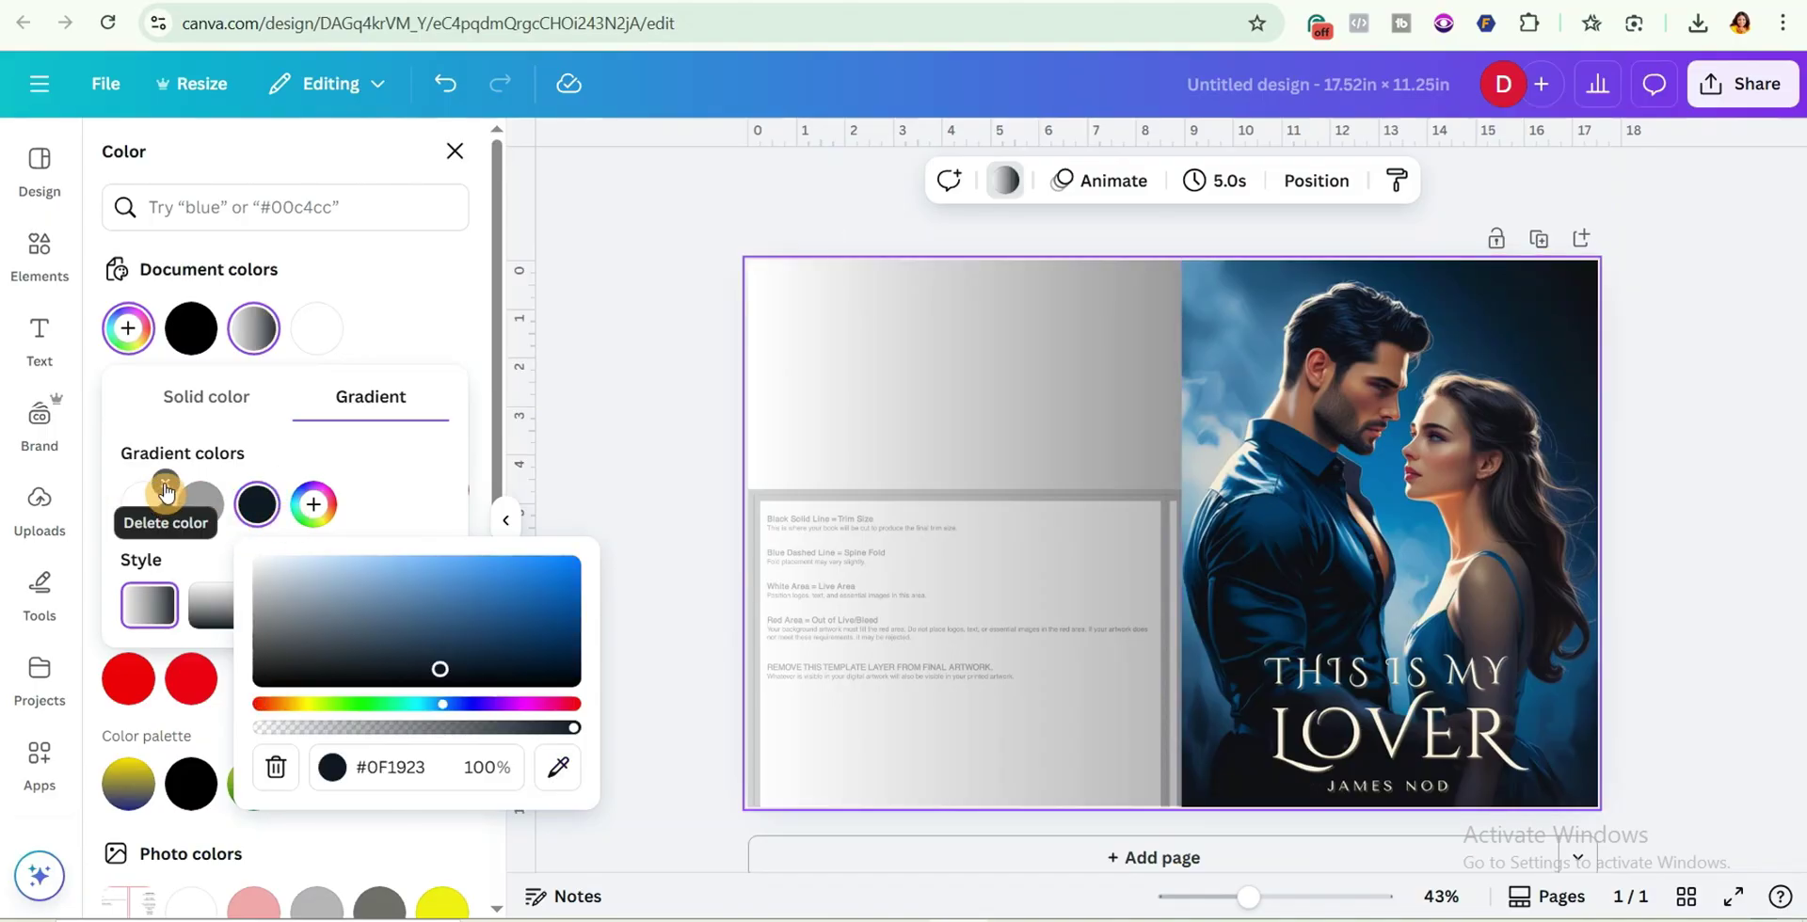
click(166, 481)
click(267, 515)
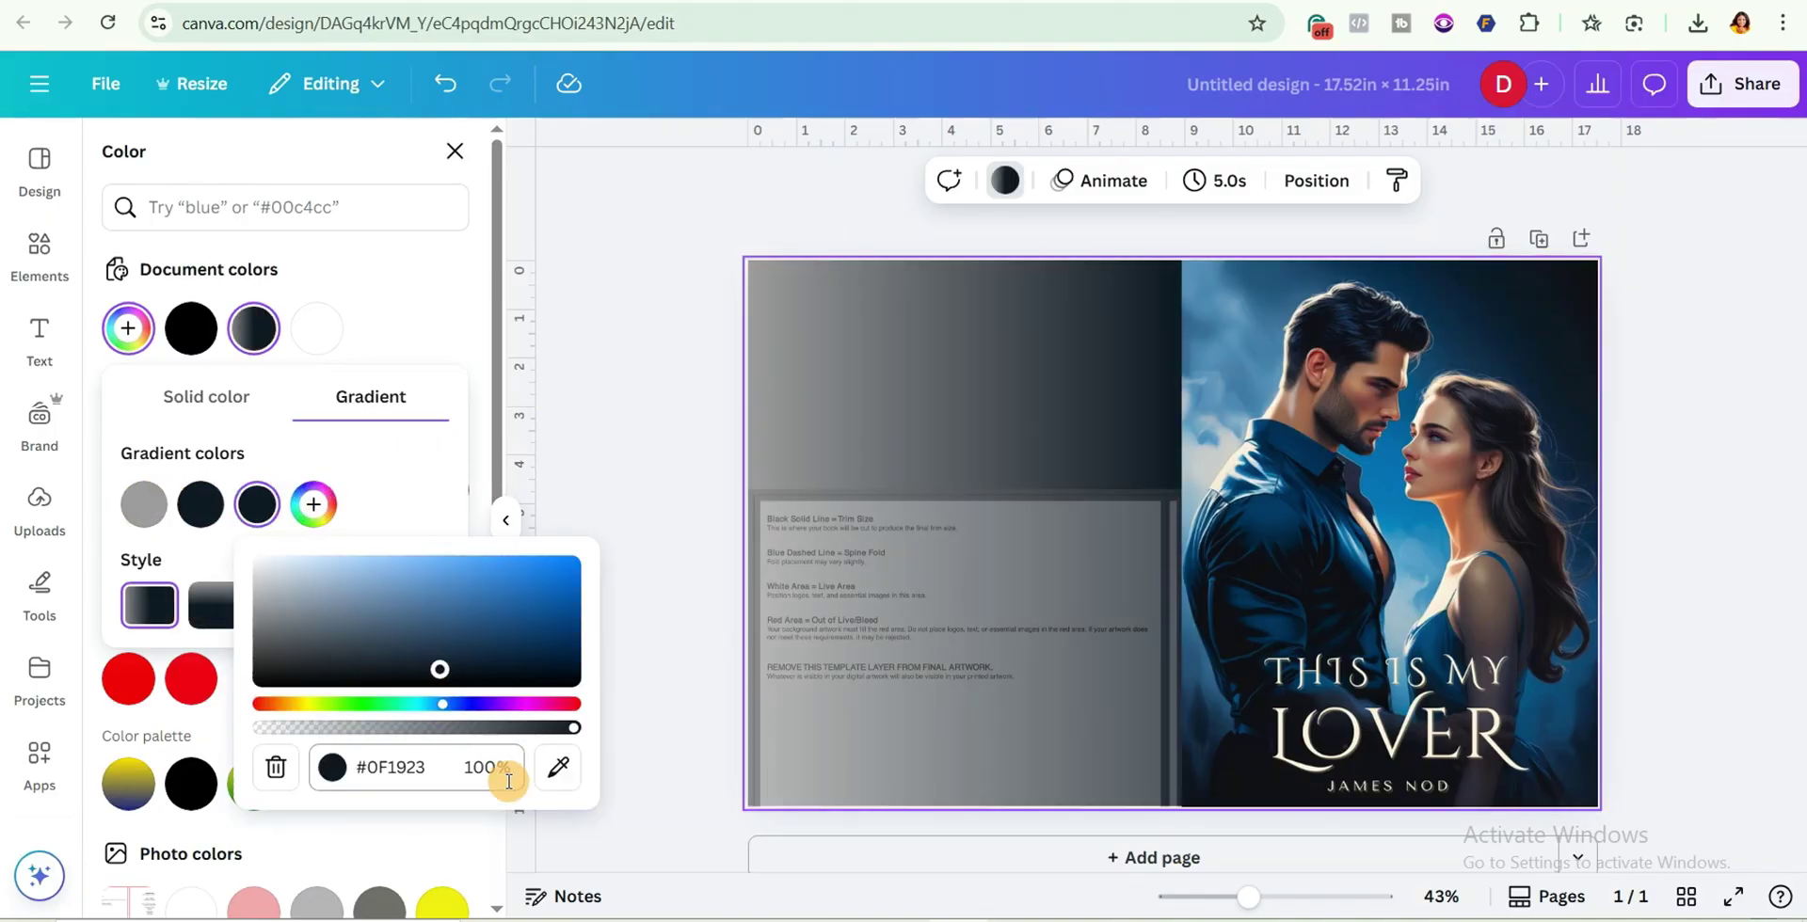
click(558, 767)
click(1230, 296)
click(351, 443)
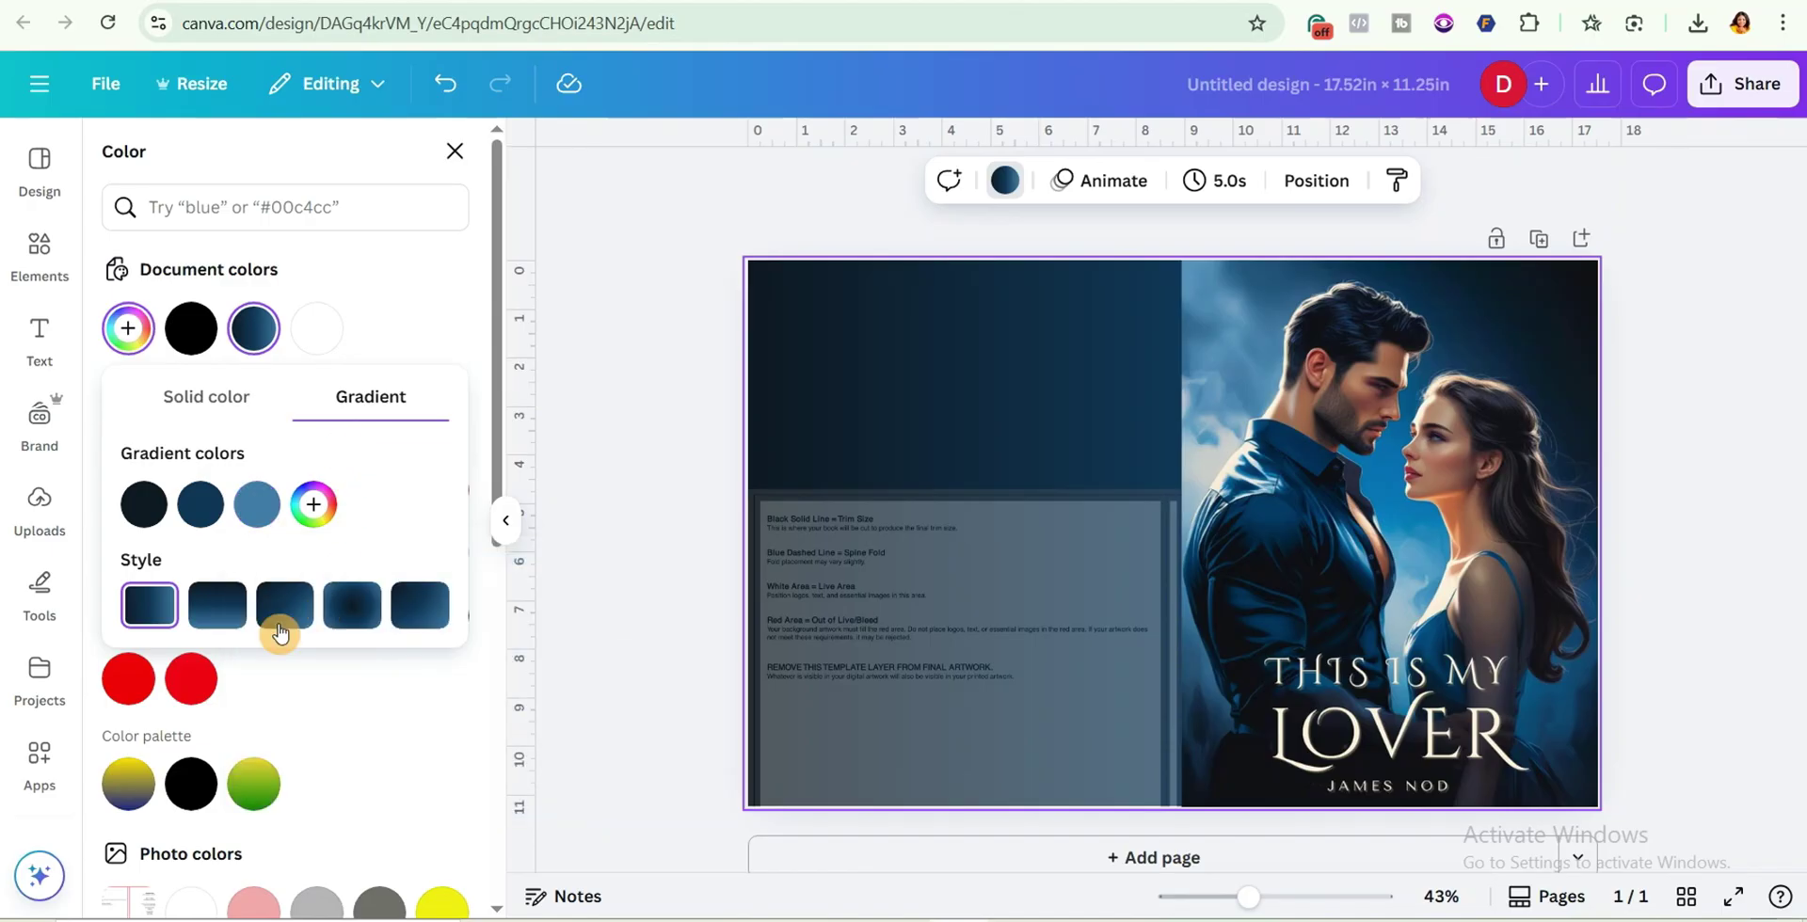
Try several gradient styles, revert to the earlier one, and move the template guide back over the back cover
click(236, 613)
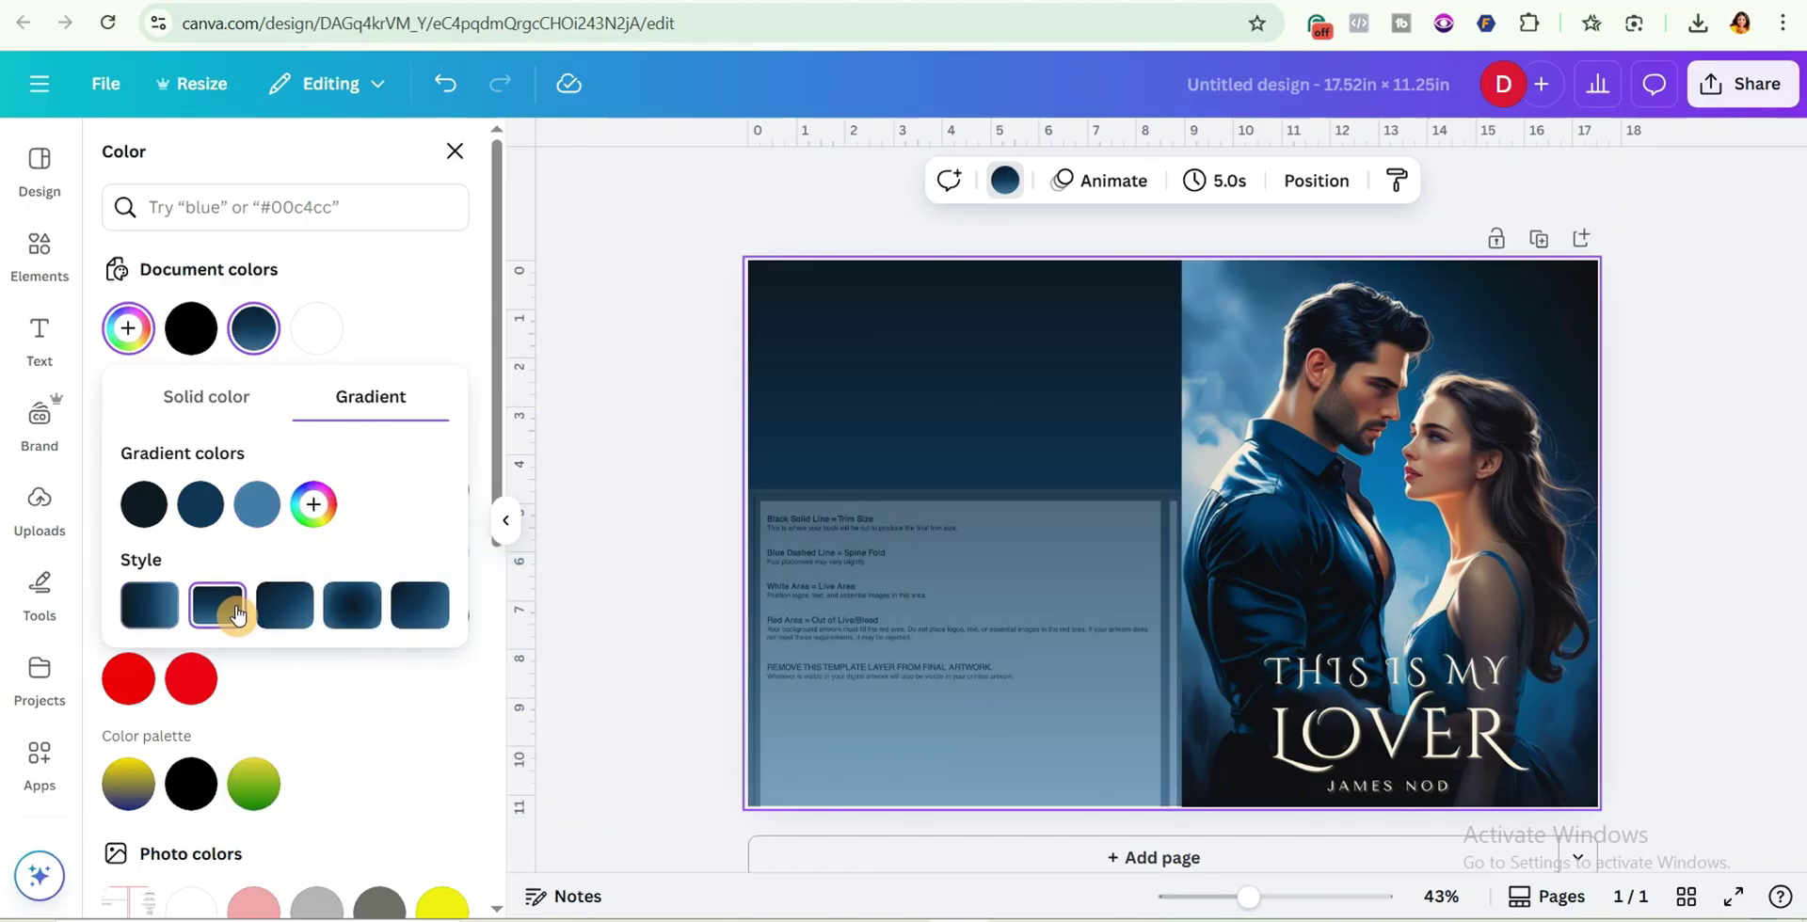
click(287, 607)
click(370, 603)
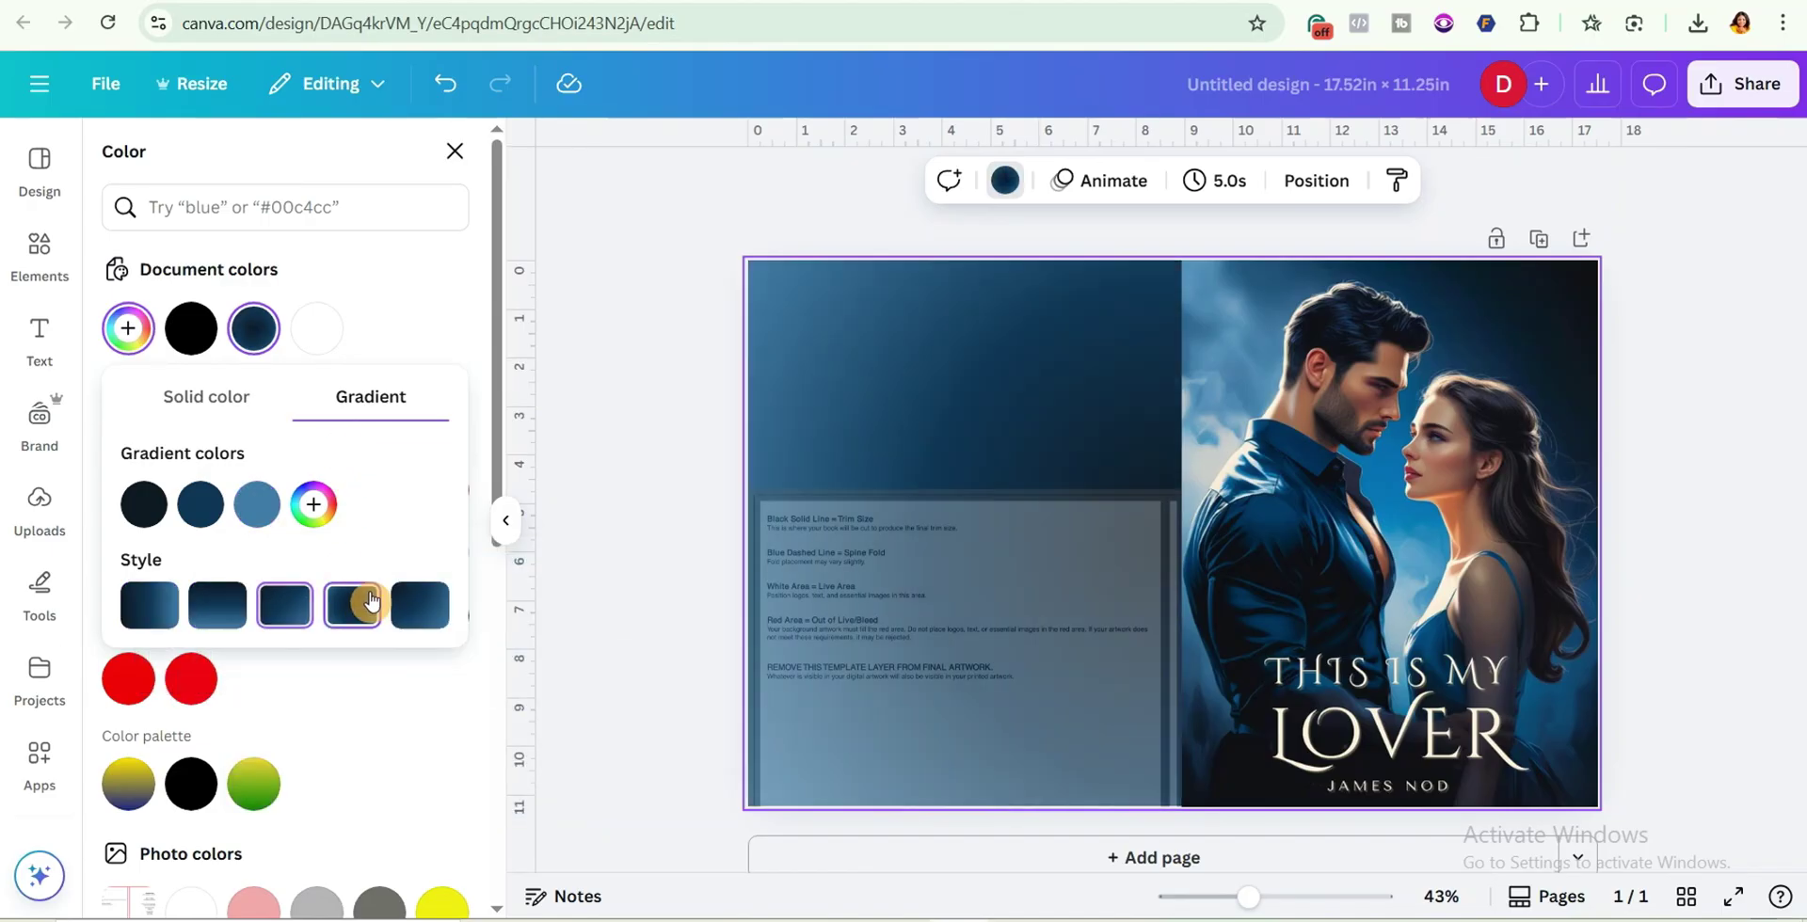
click(424, 614)
click(354, 612)
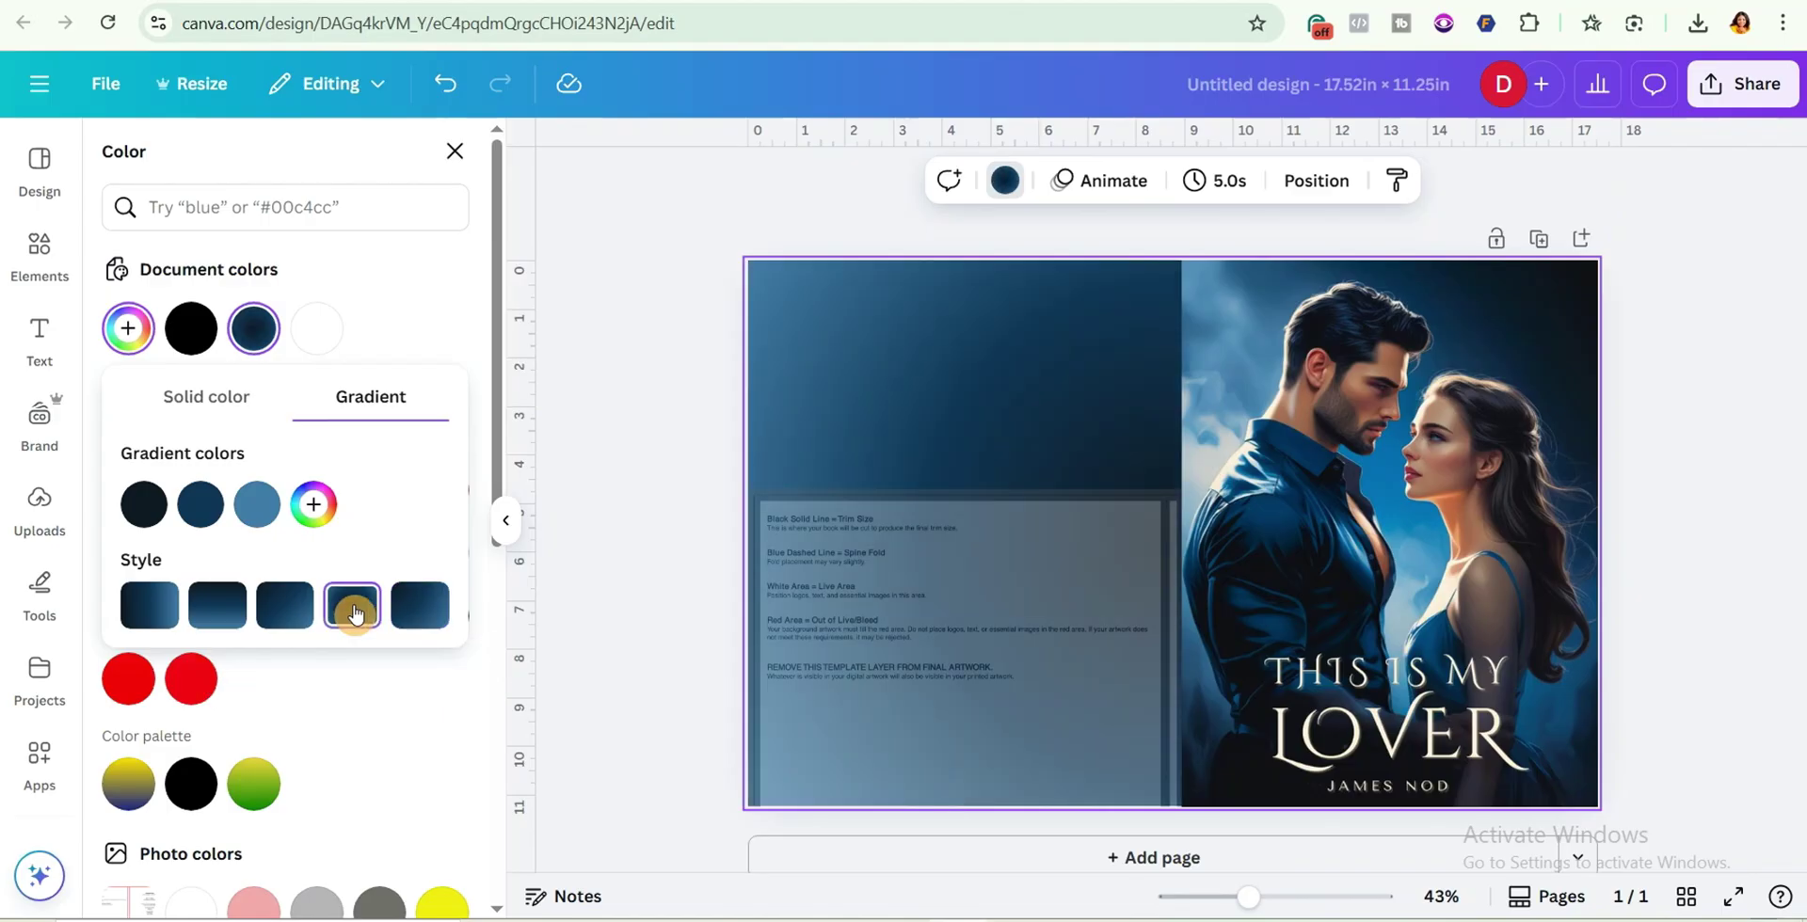
drag(1060, 561, 979, 452)
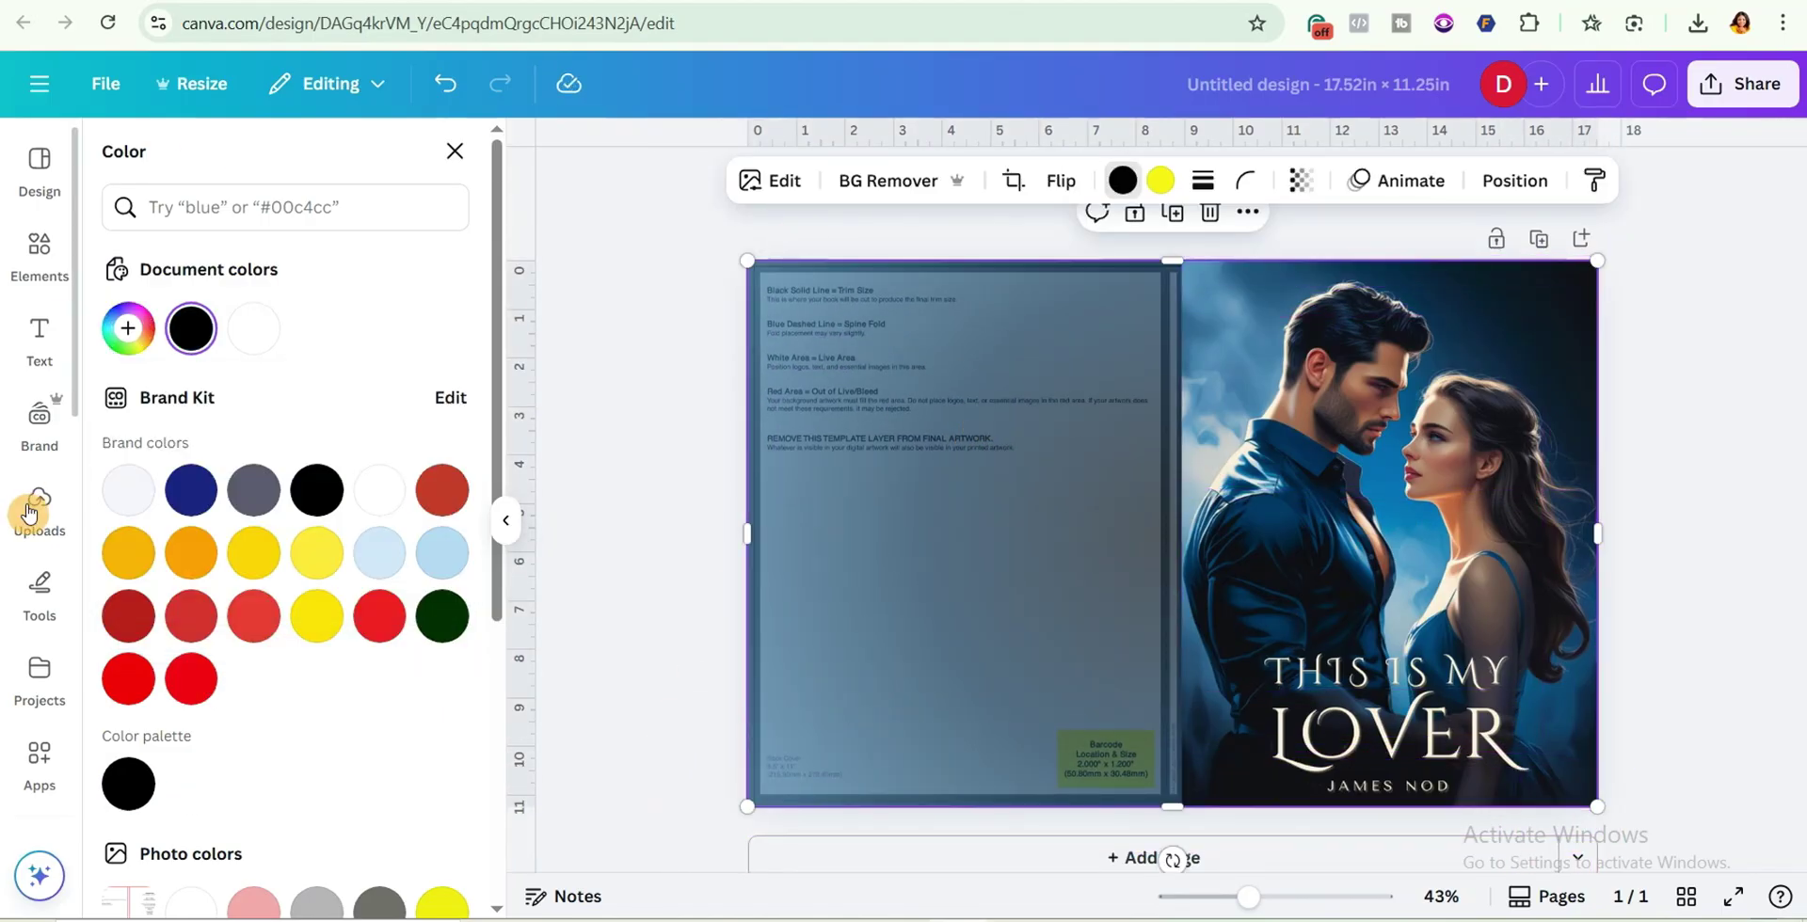
Add a square shape and stretch it into a thin bar down the spine
click(39, 259)
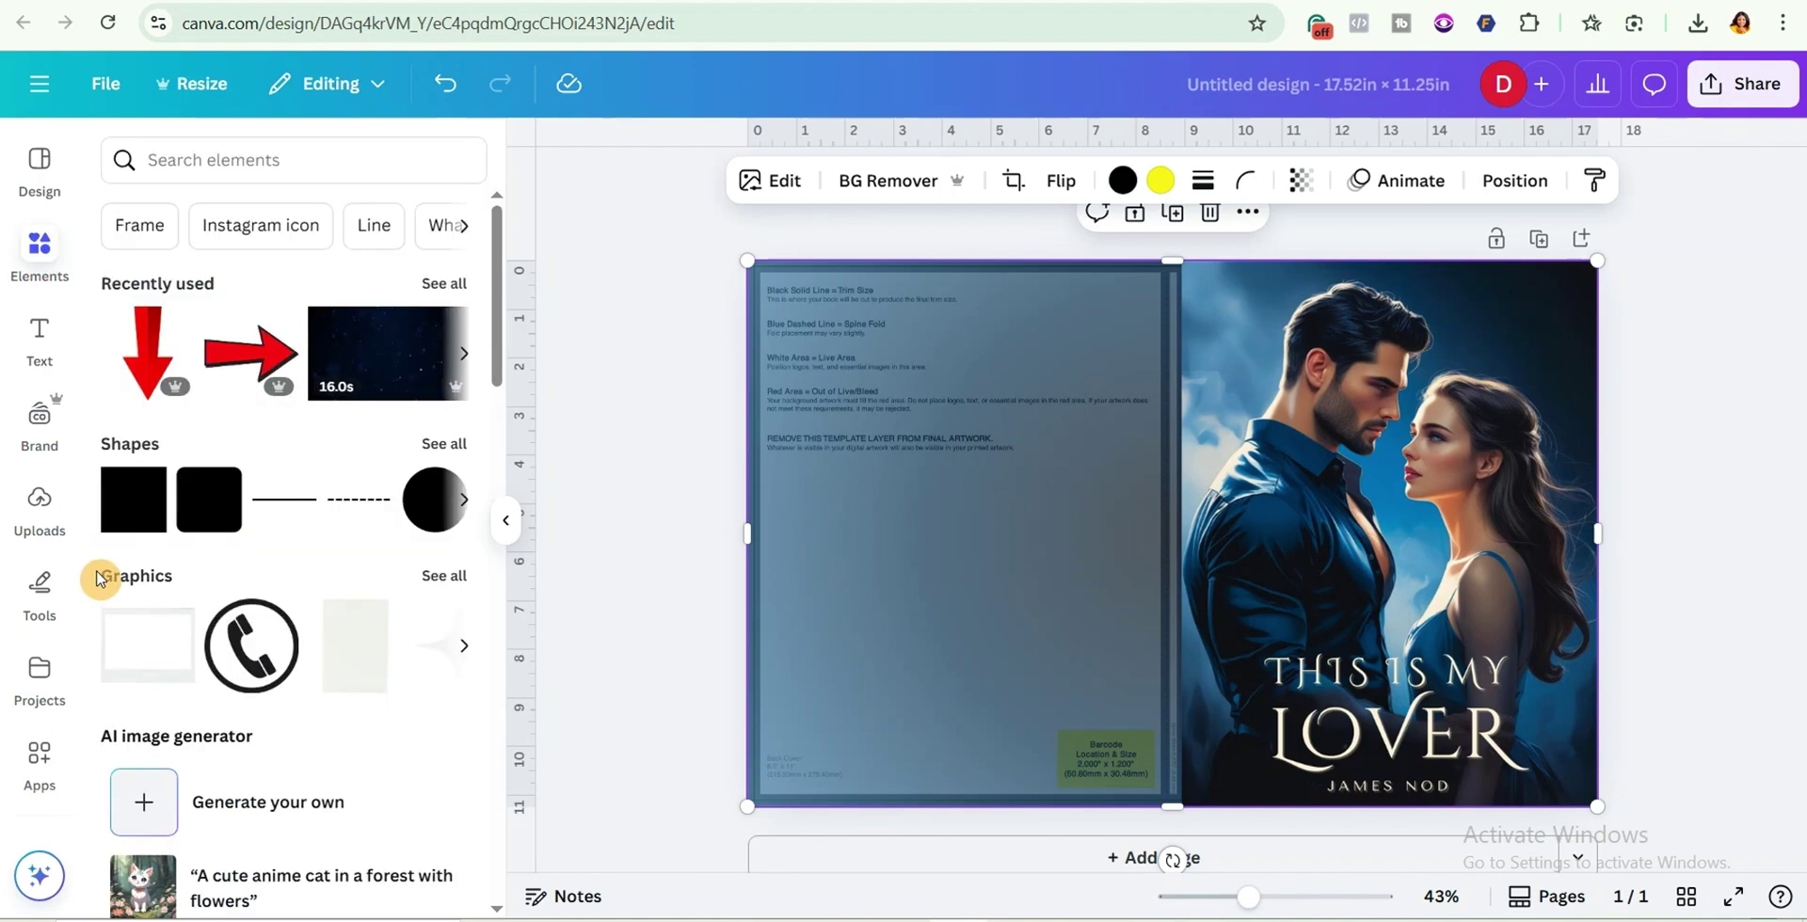
click(127, 508)
drag(1165, 553, 1169, 854)
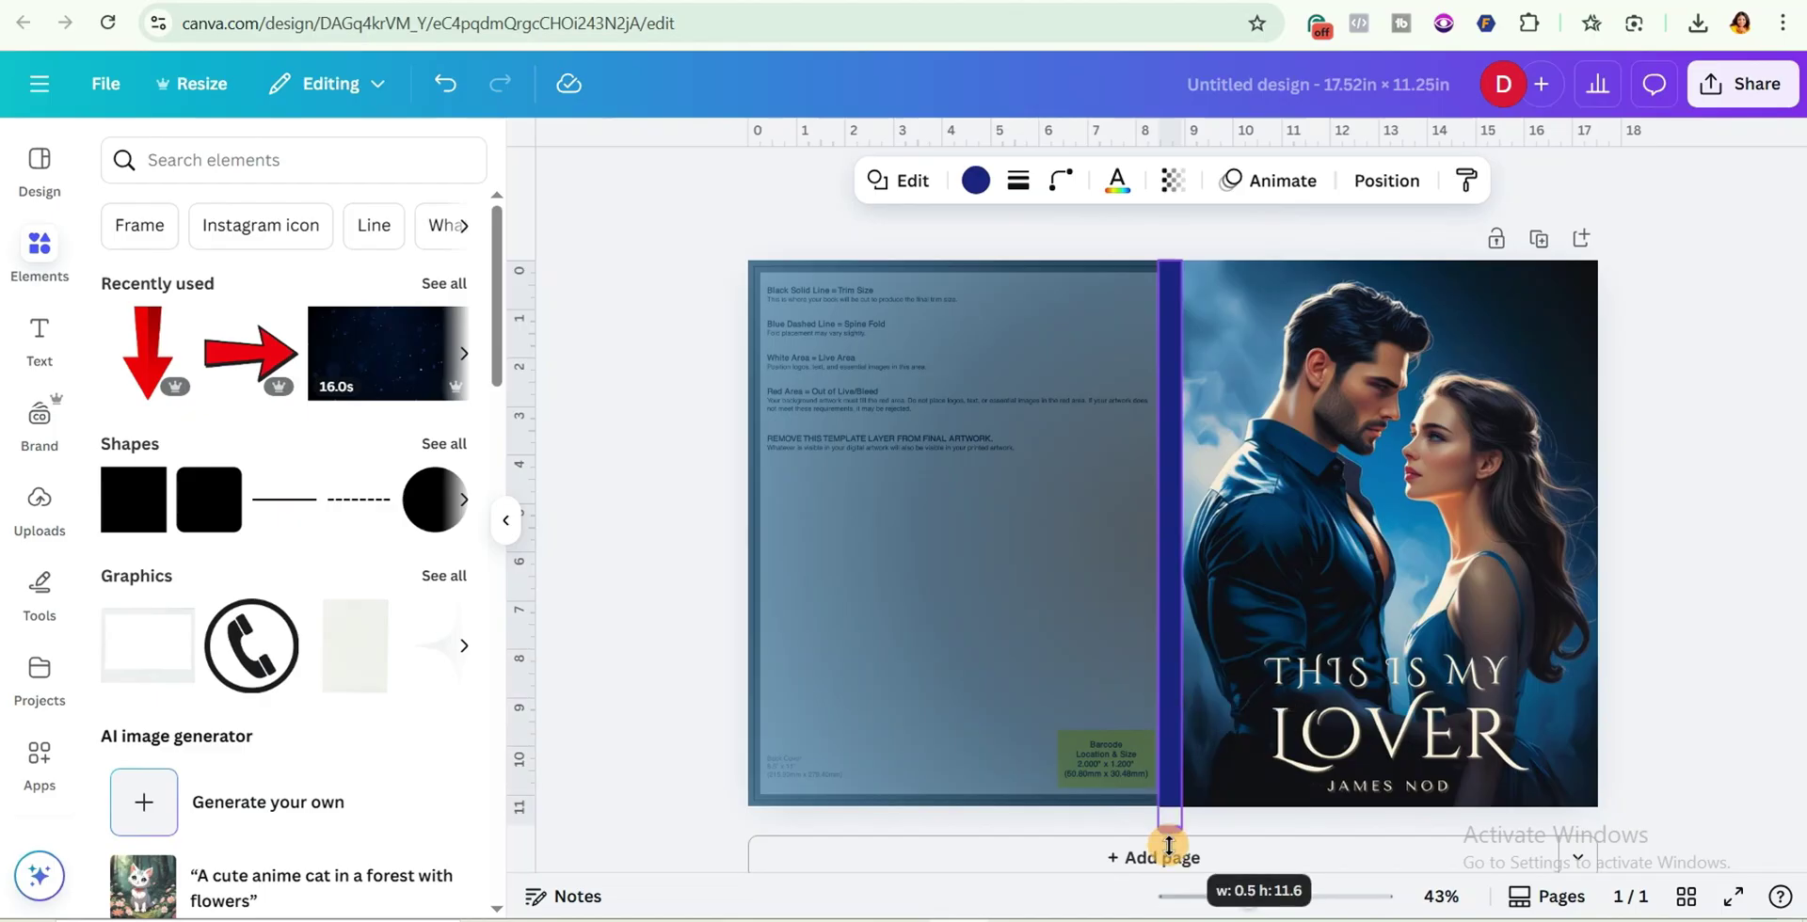
click(667, 180)
Colour the spine bar dark navy #0F2537, sampled from the cover art
click(253, 327)
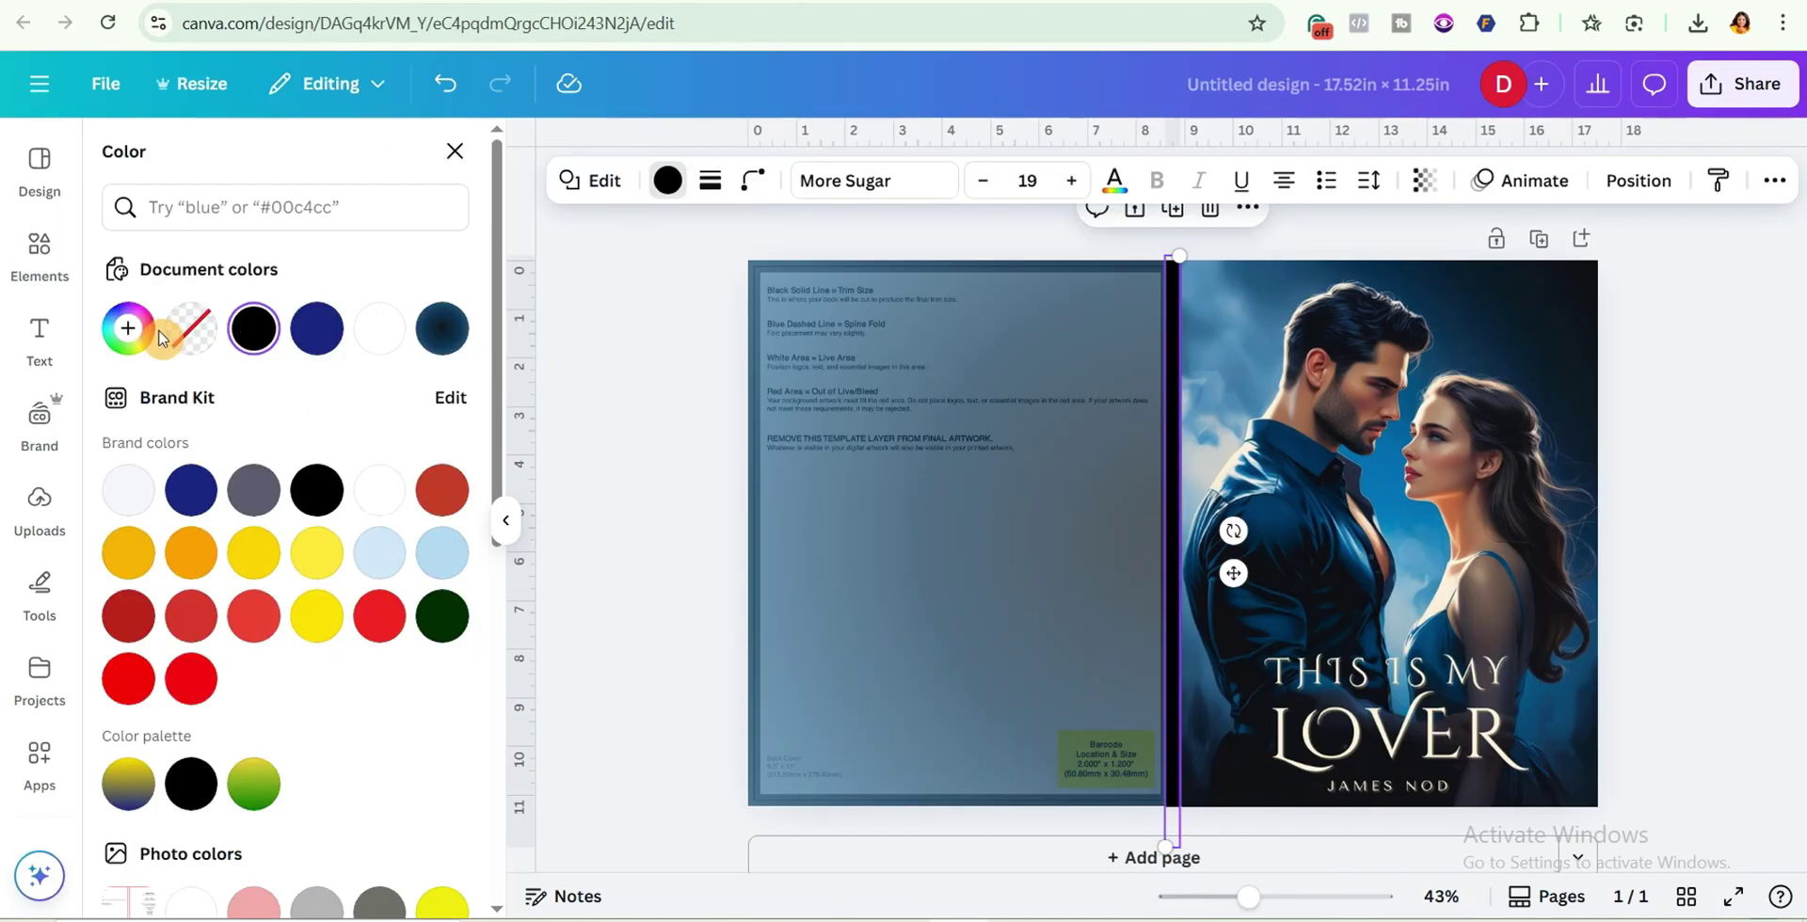
click(129, 331)
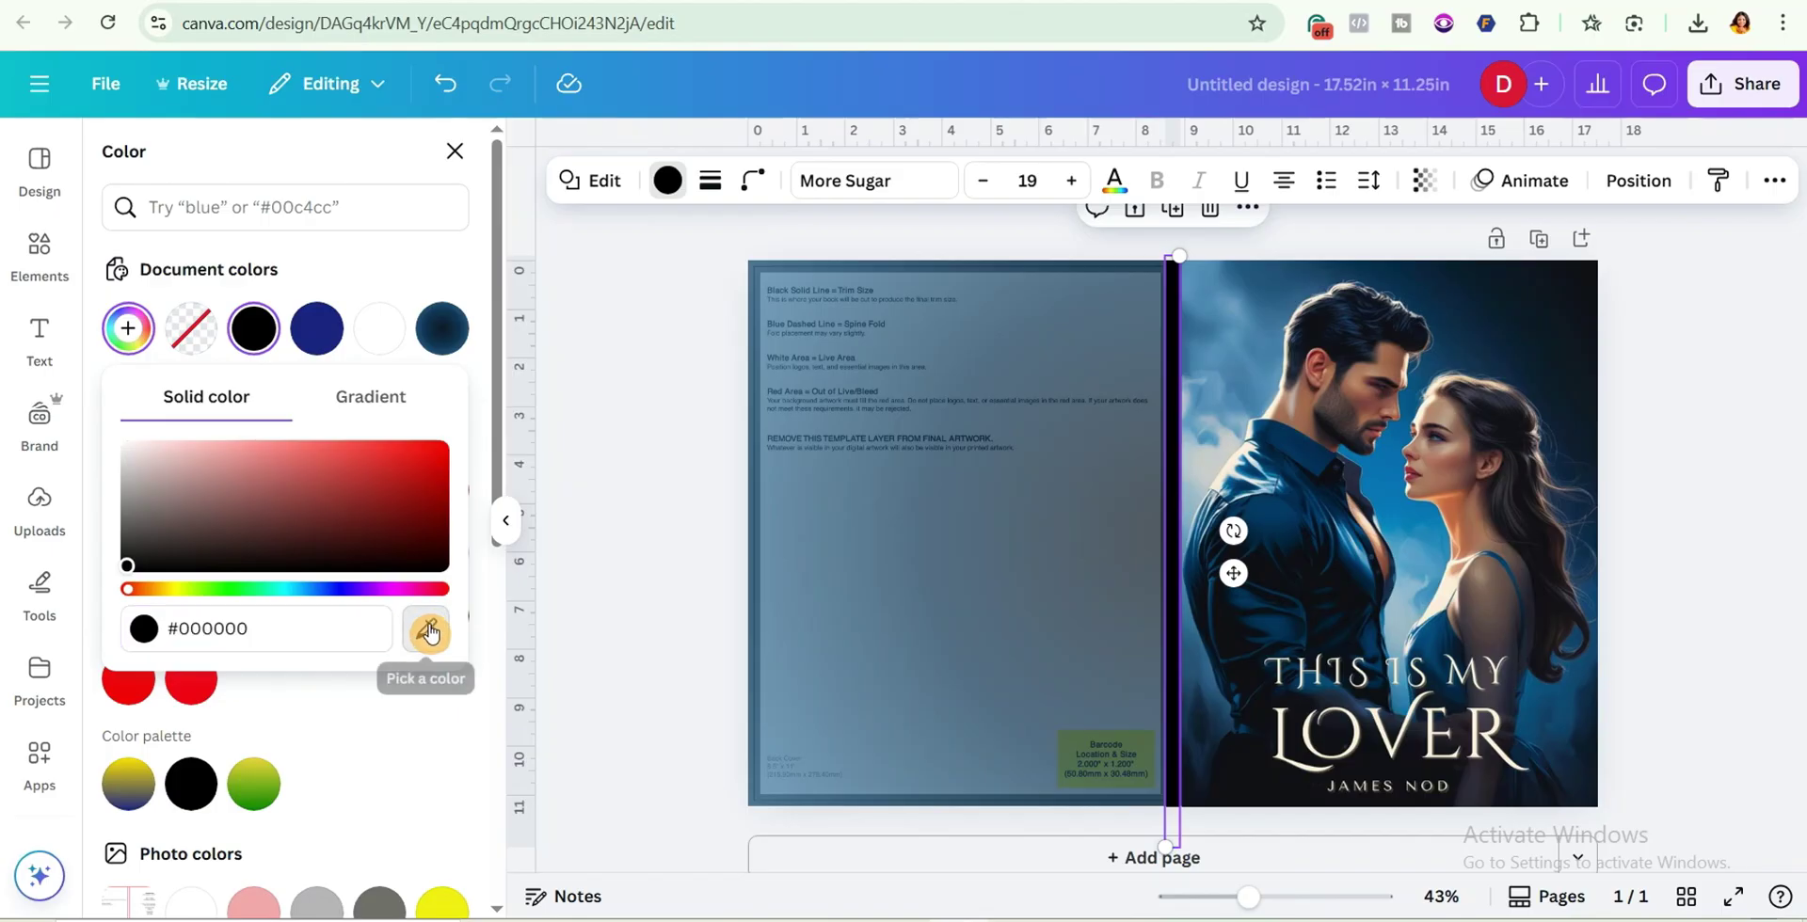
click(428, 633)
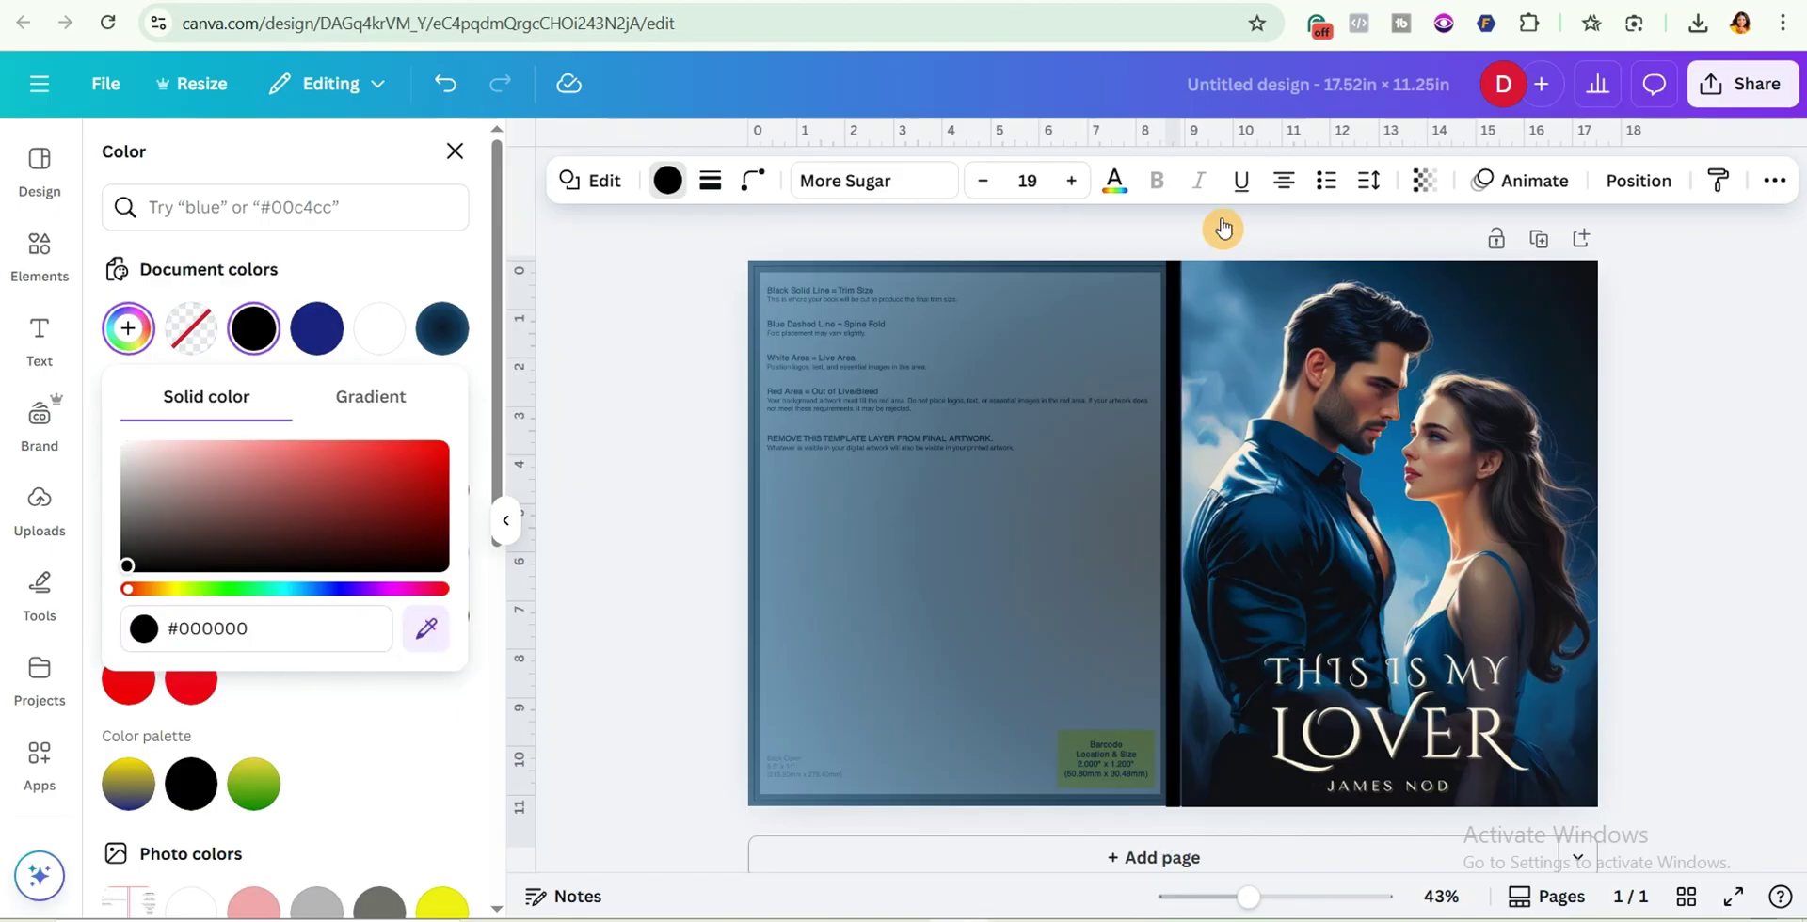
click(1512, 361)
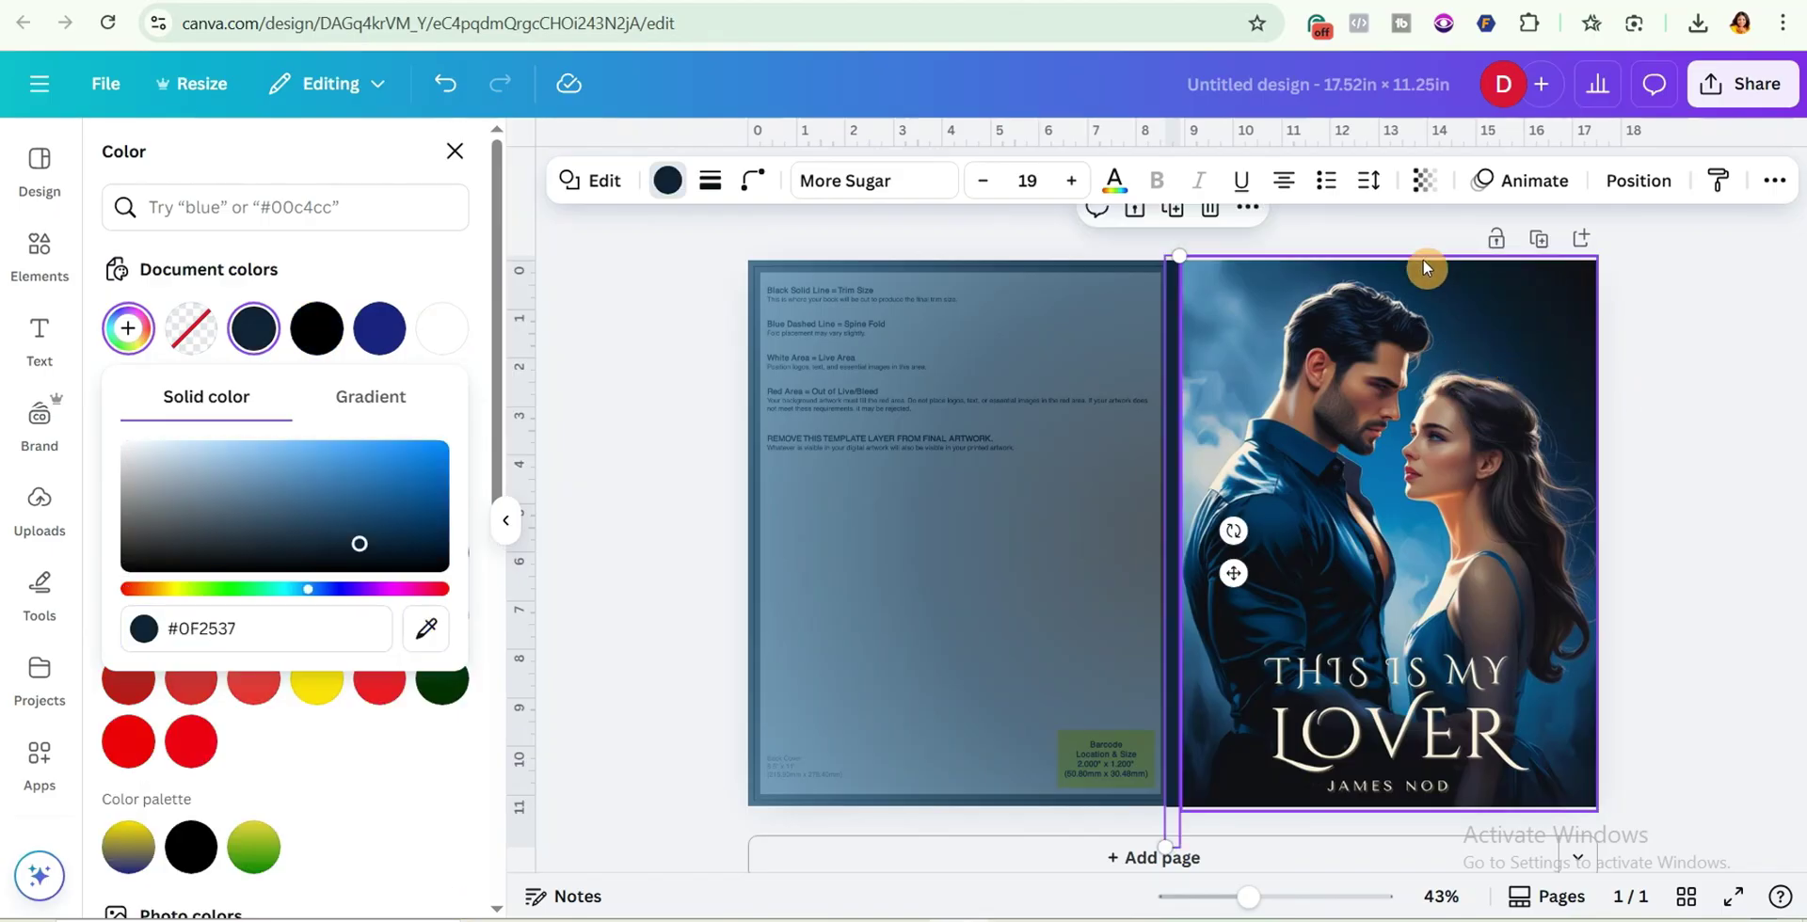
click(1001, 602)
Fit the template guide back over the back cover
click(1001, 602)
drag(1005, 545, 968, 876)
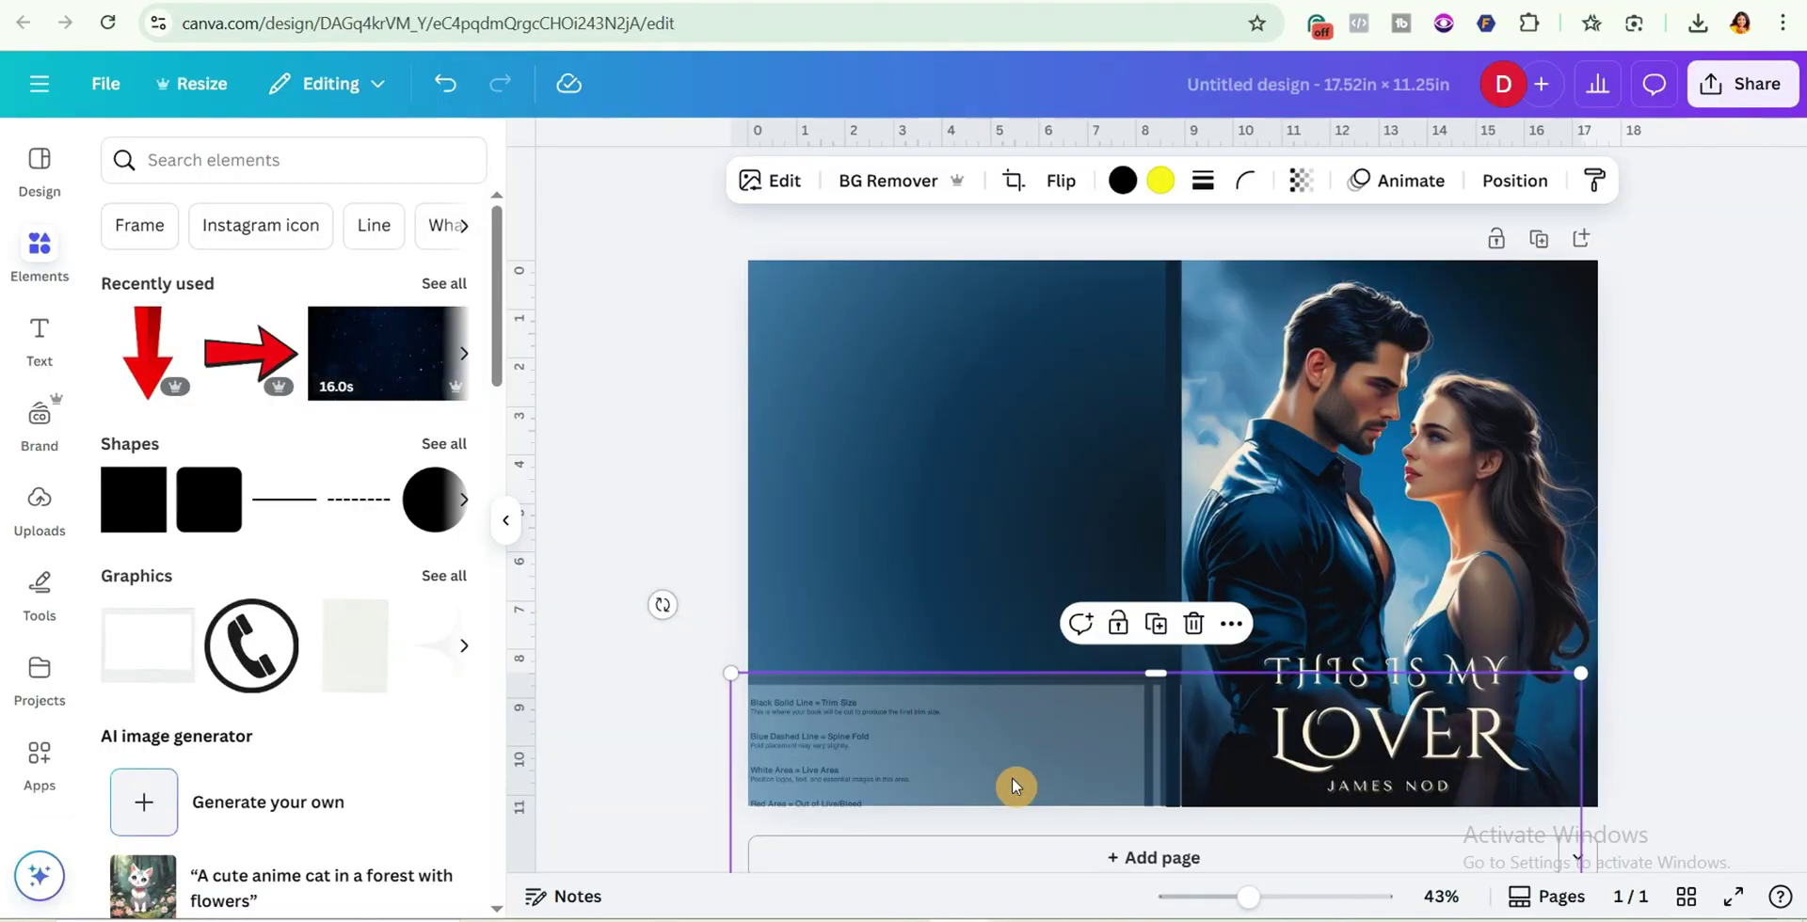
drag(1013, 787, 1029, 375)
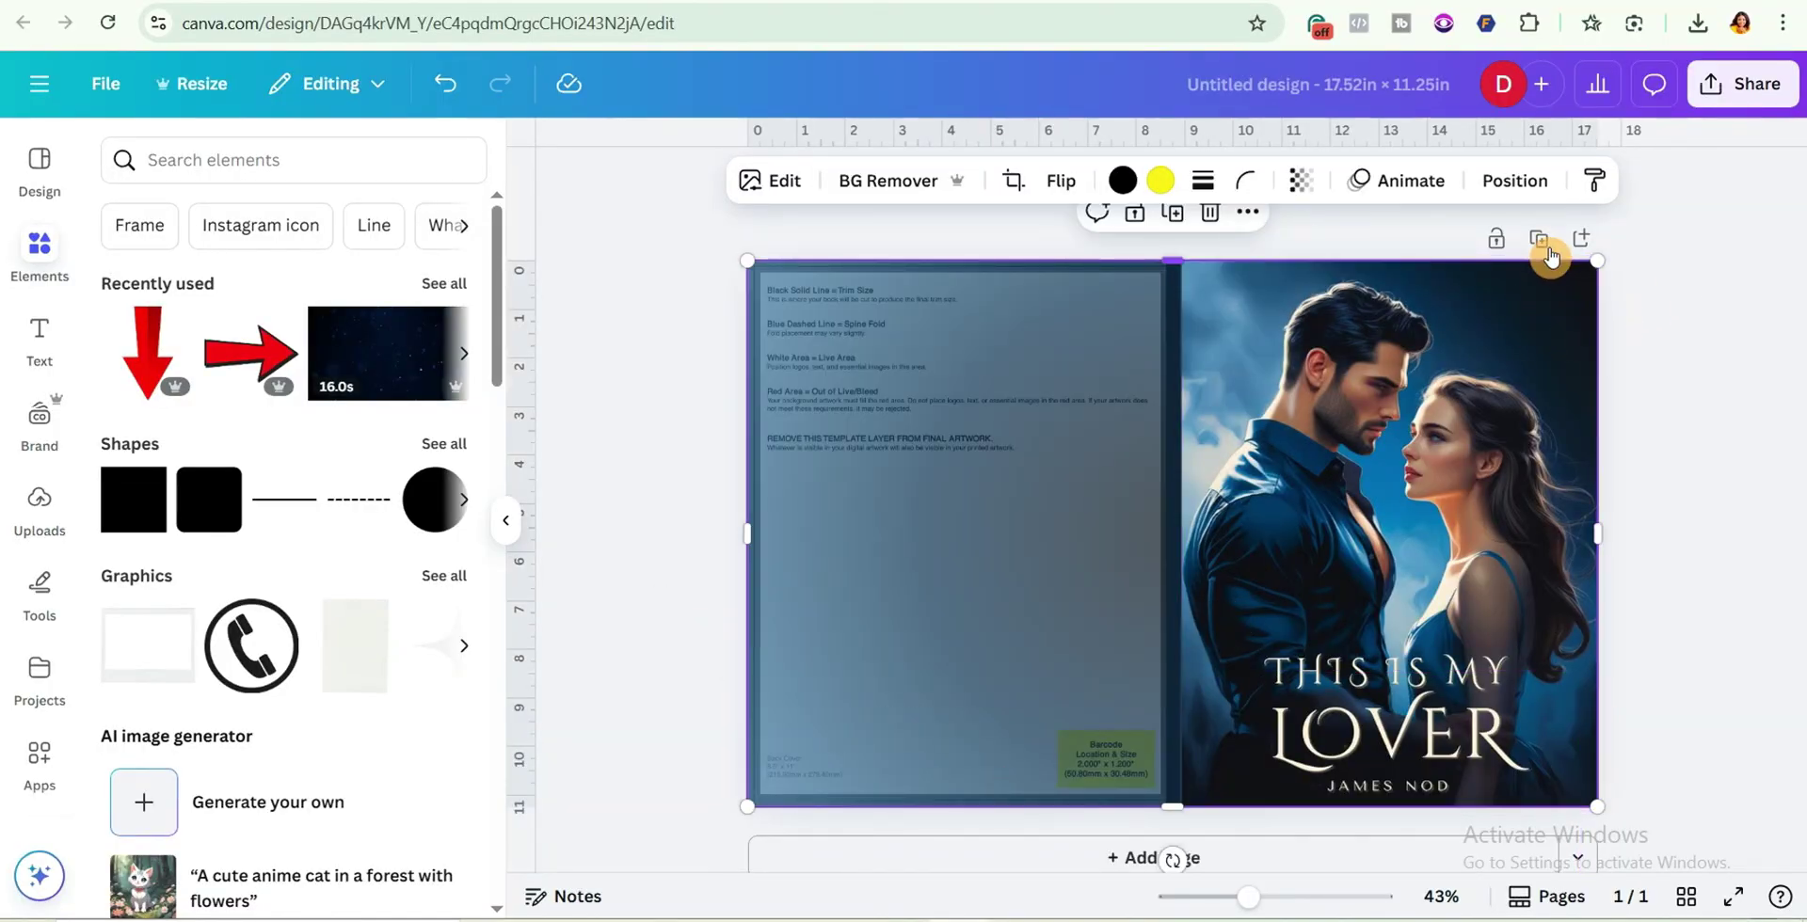
Duplicate the cover page, lower its template guide, and make its background white
click(1540, 239)
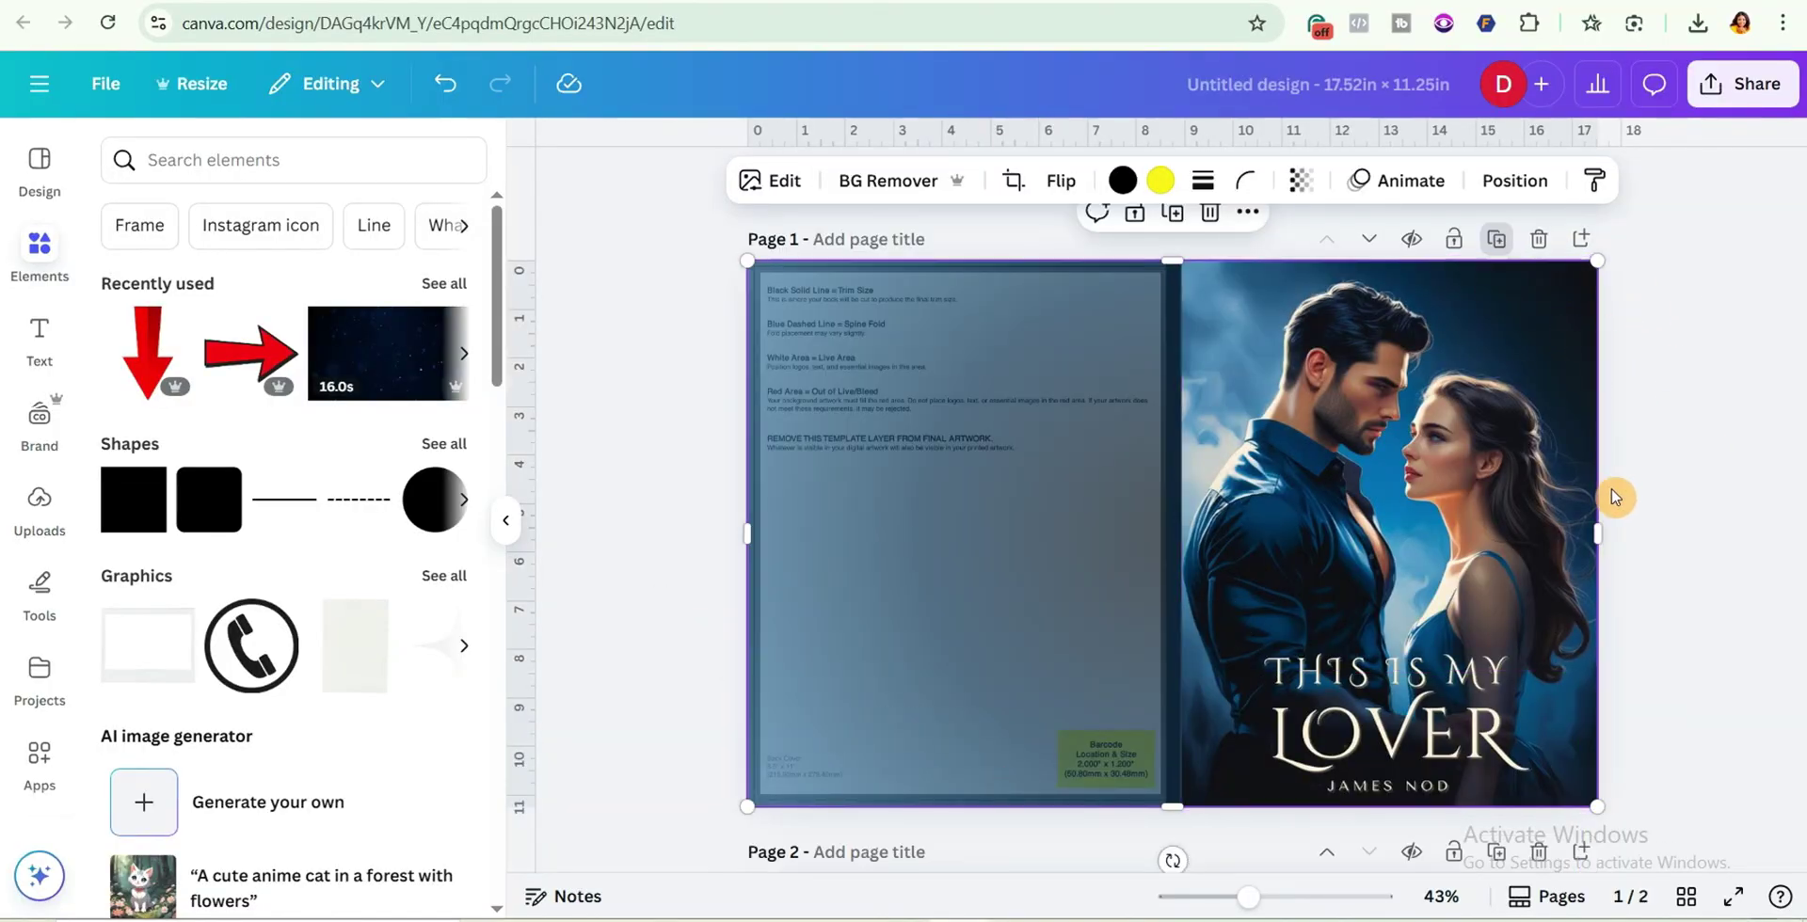
click(918, 480)
drag(976, 444, 970, 744)
click(962, 517)
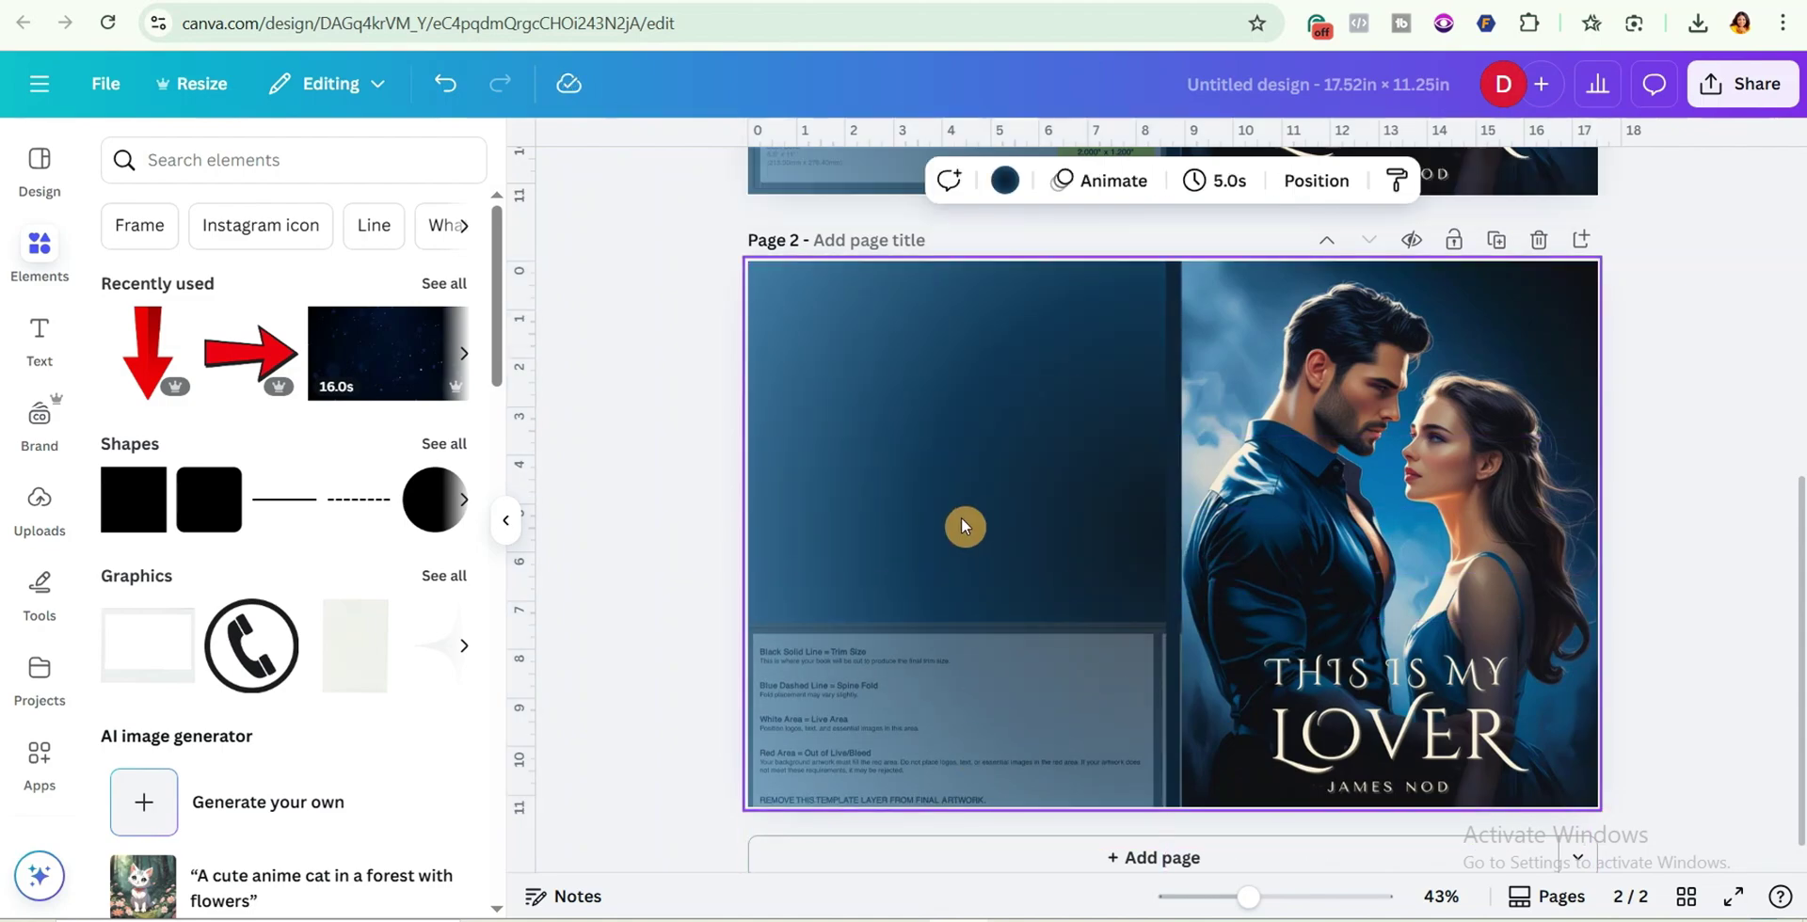
click(1004, 180)
click(391, 514)
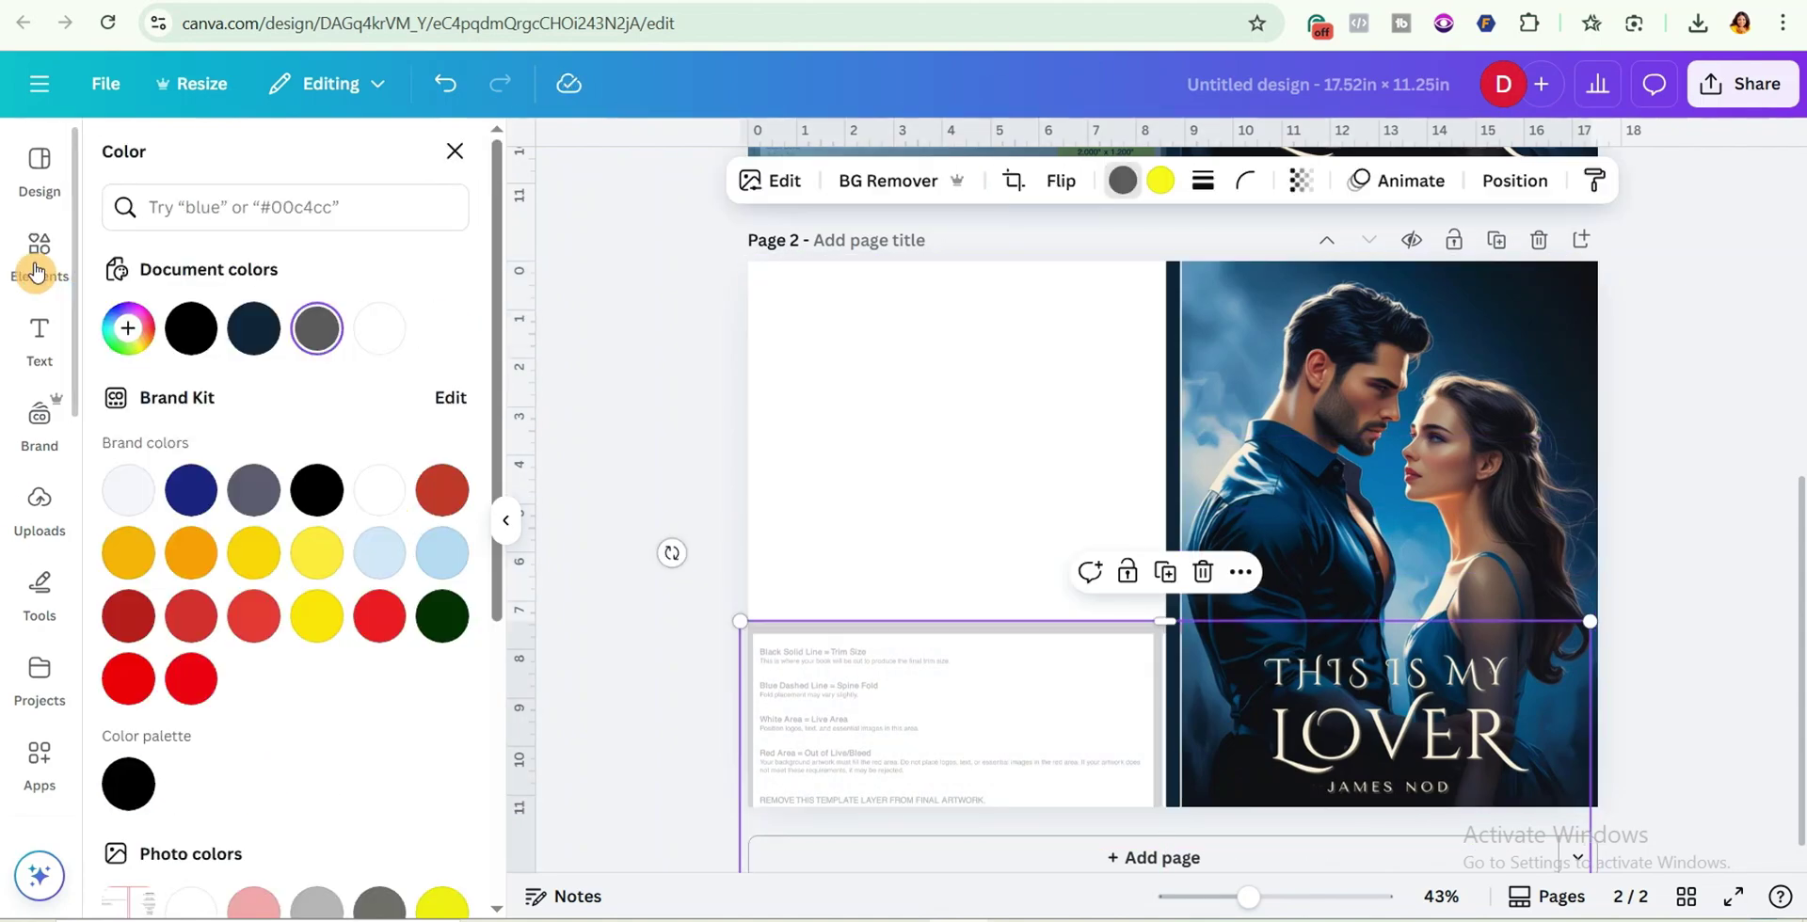
Search elements for 'blue Gradient' and add the white-to-blue gradient graphic to page 2
click(36, 270)
click(262, 153)
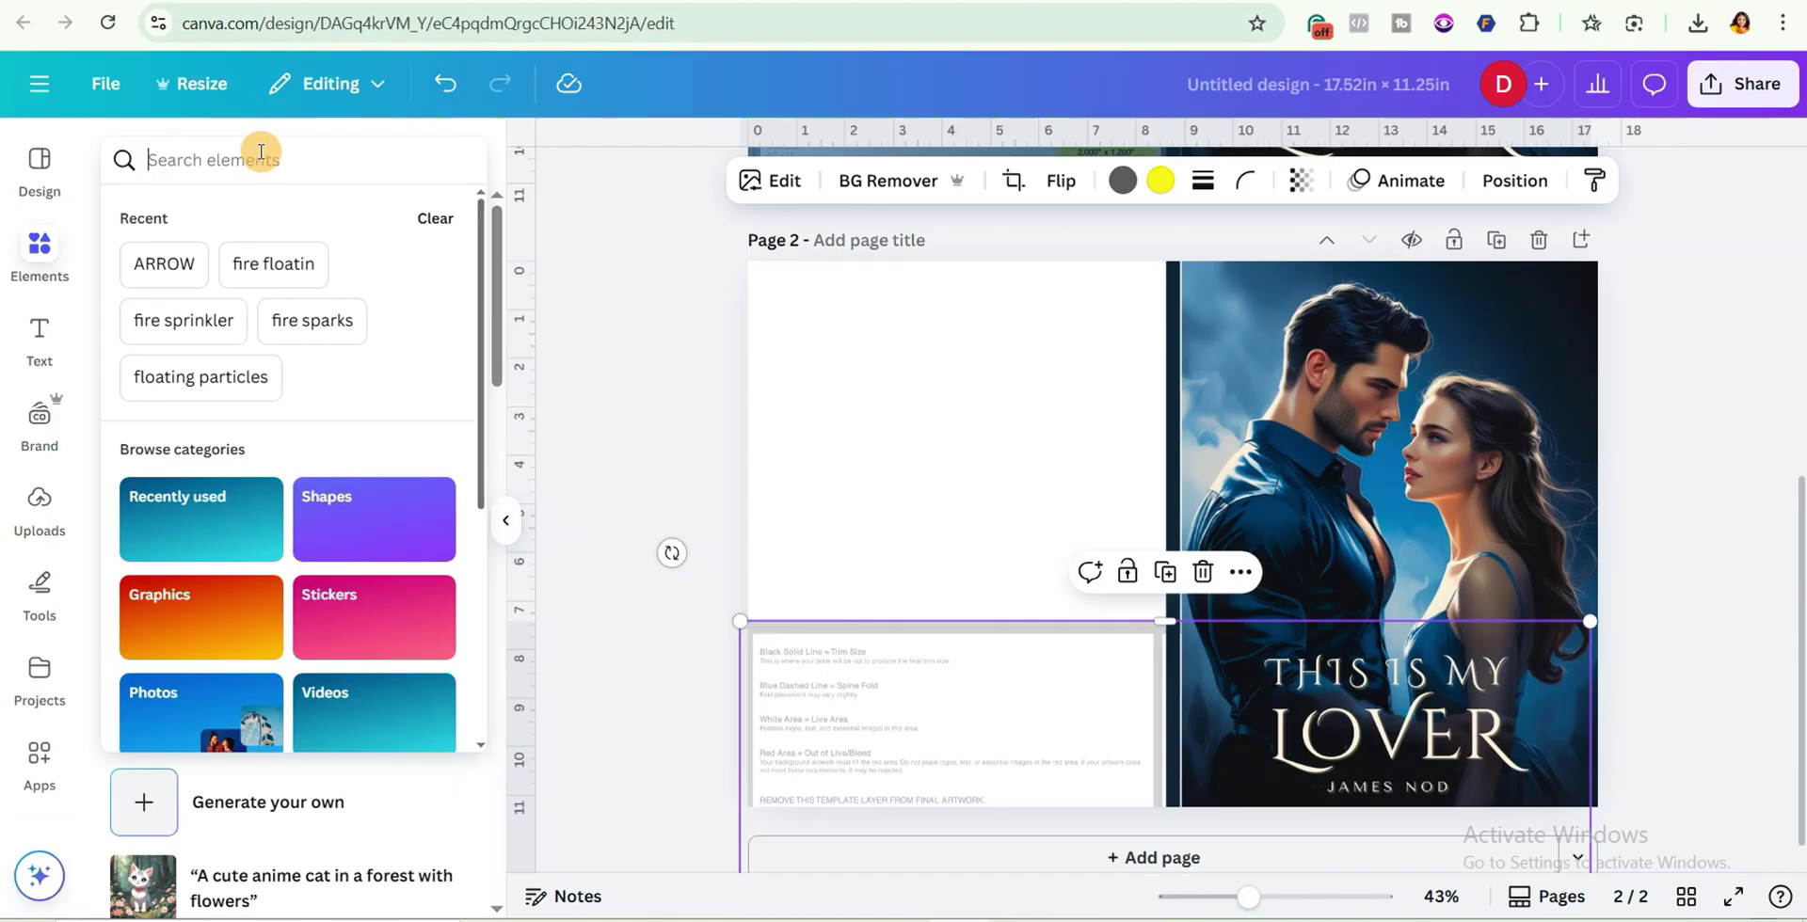
text(gradients)
key(Return)
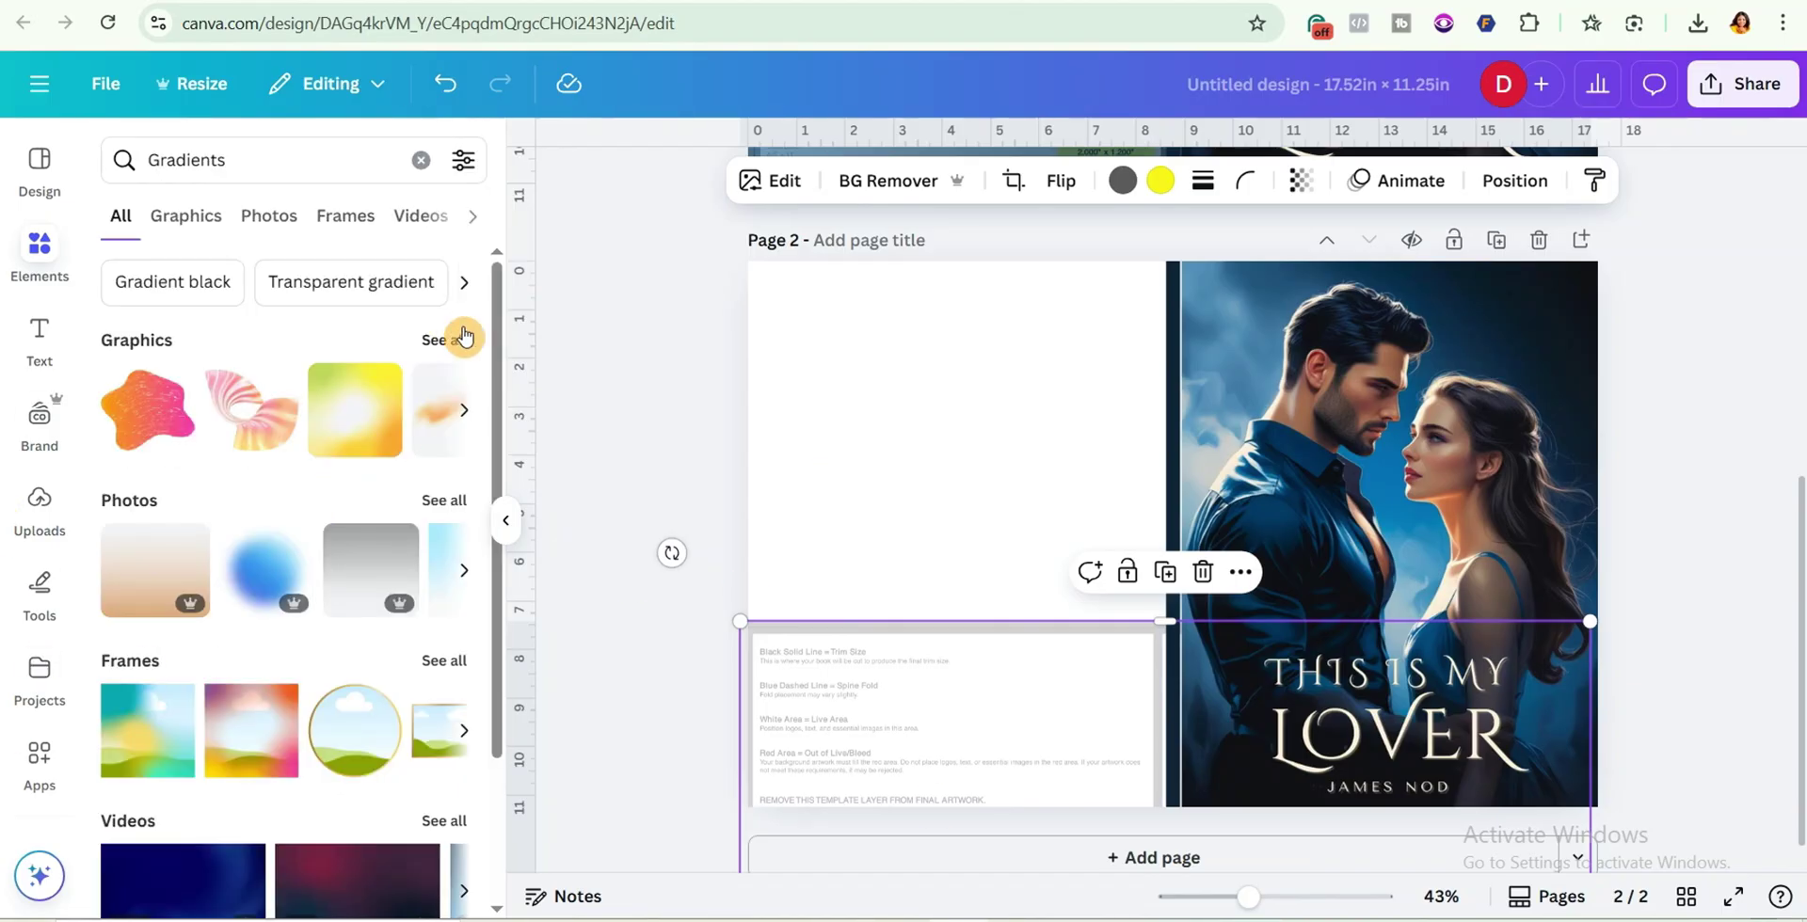
click(155, 161)
key(BackSpace)
key(Return)
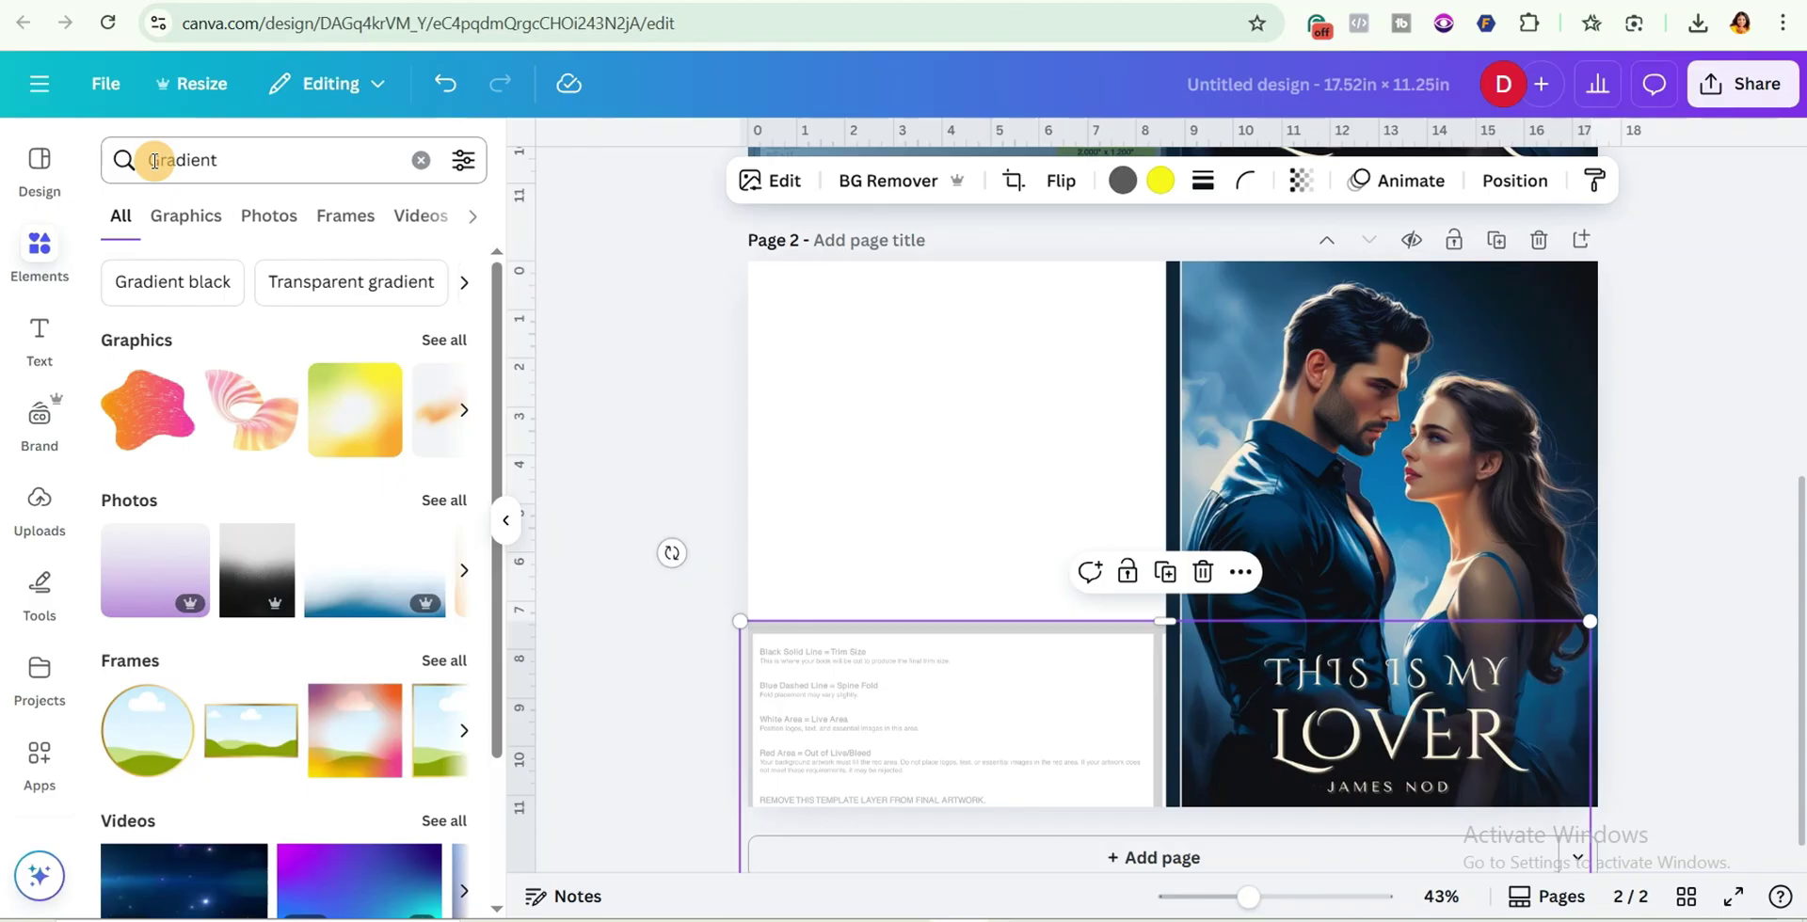
click(152, 161)
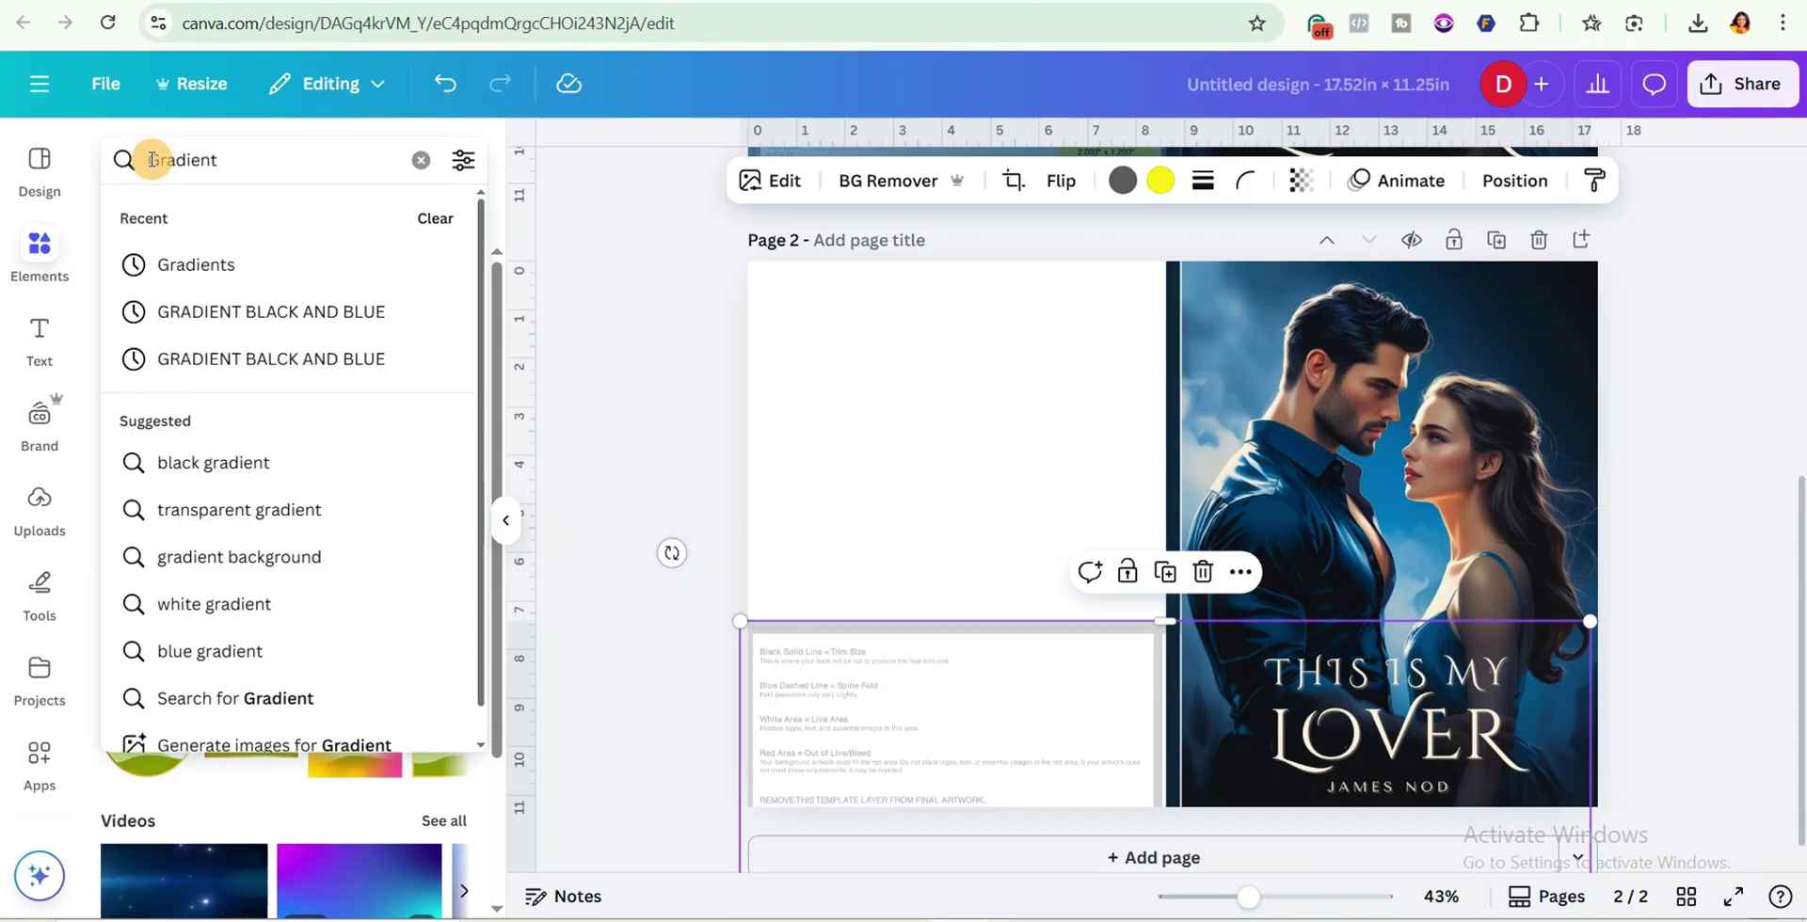
text(blue)
key(Return)
scroll(307, 569, down, 1)
click(339, 613)
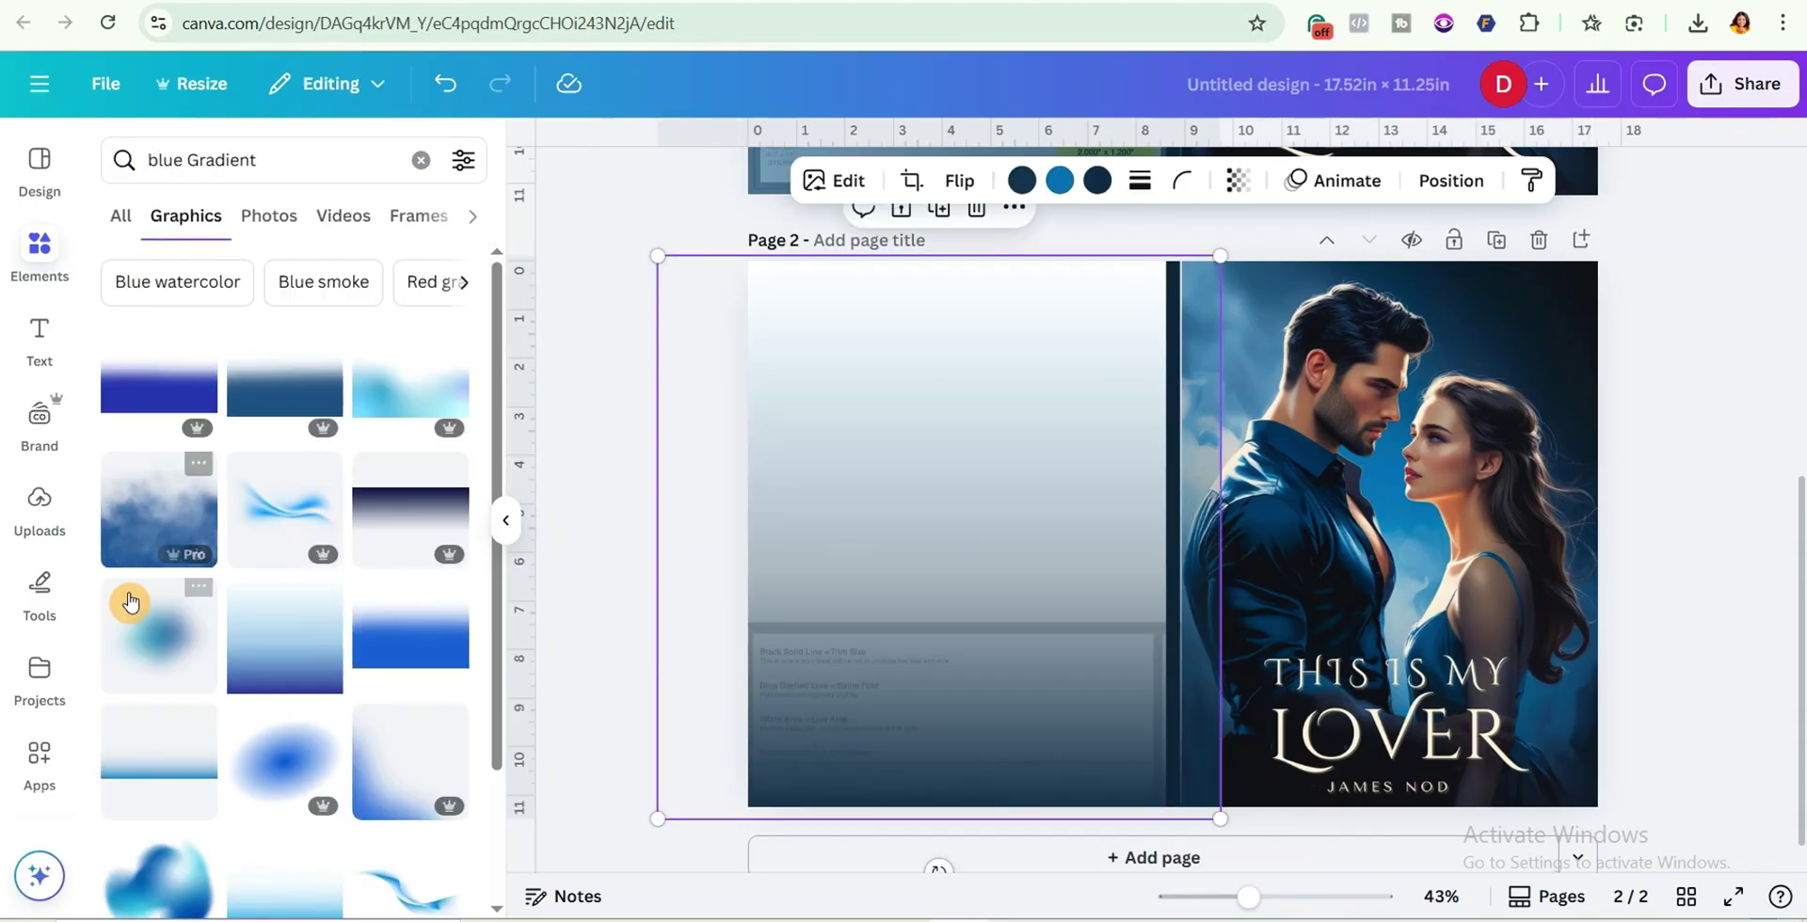
Add the blue smoke graphic, enlarge it over the back cover, and send it to the back
click(141, 519)
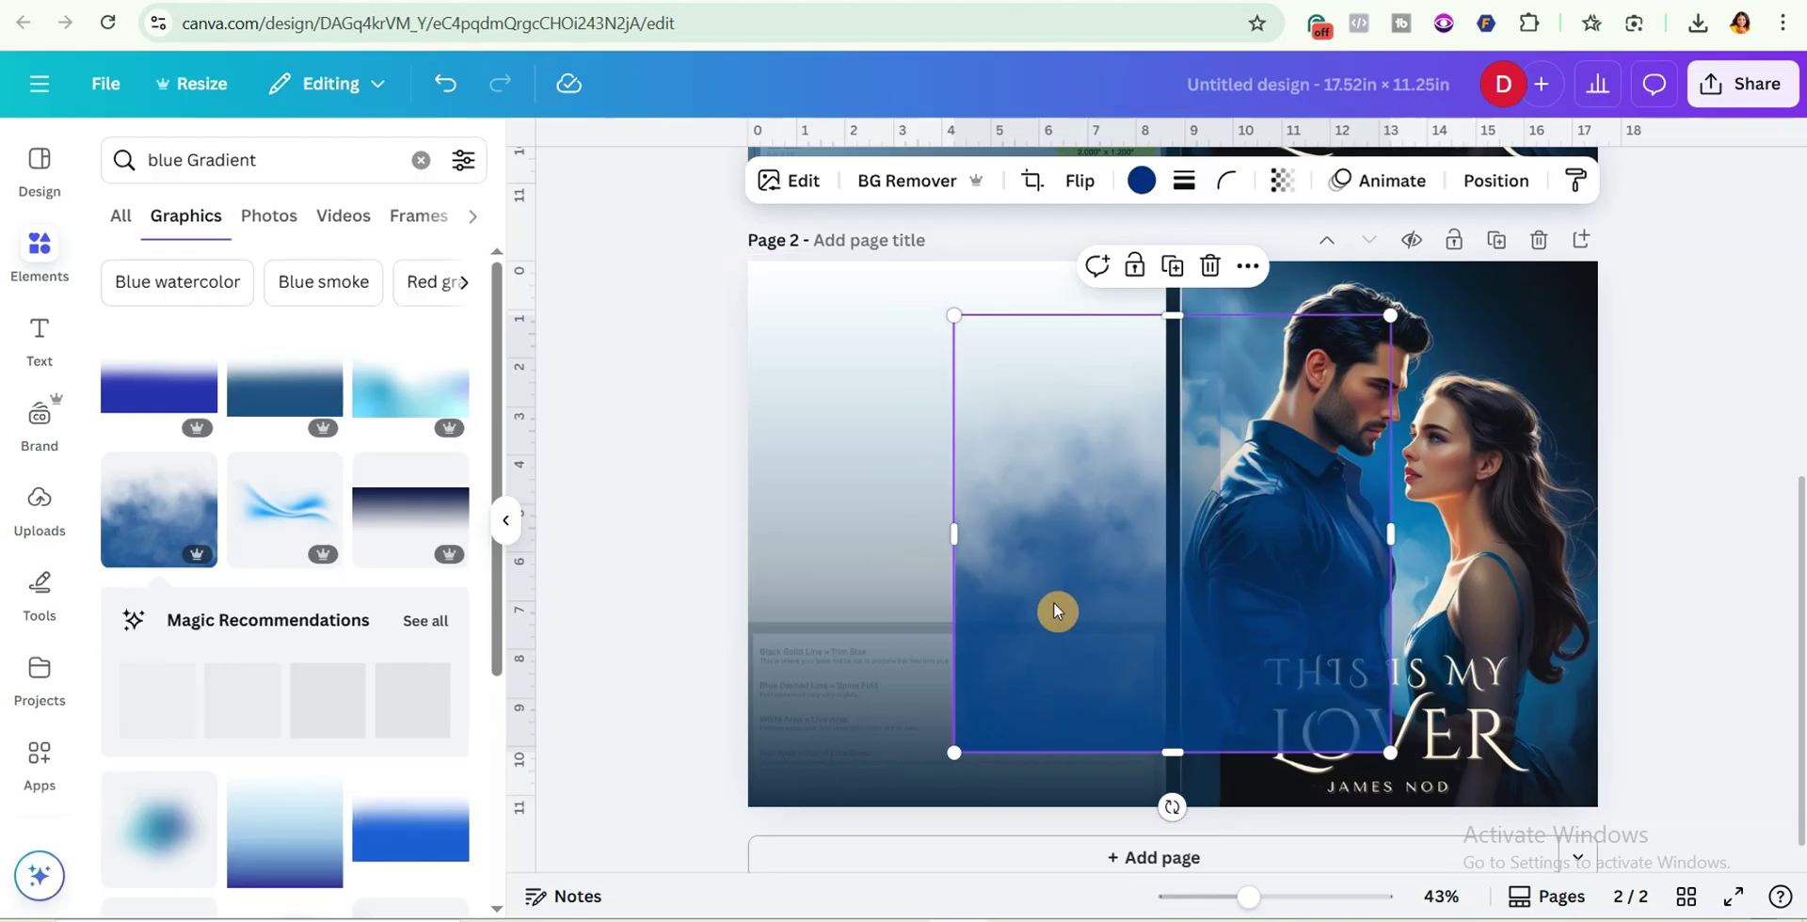
drag(1062, 787, 711, 470)
drag(762, 264, 727, 256)
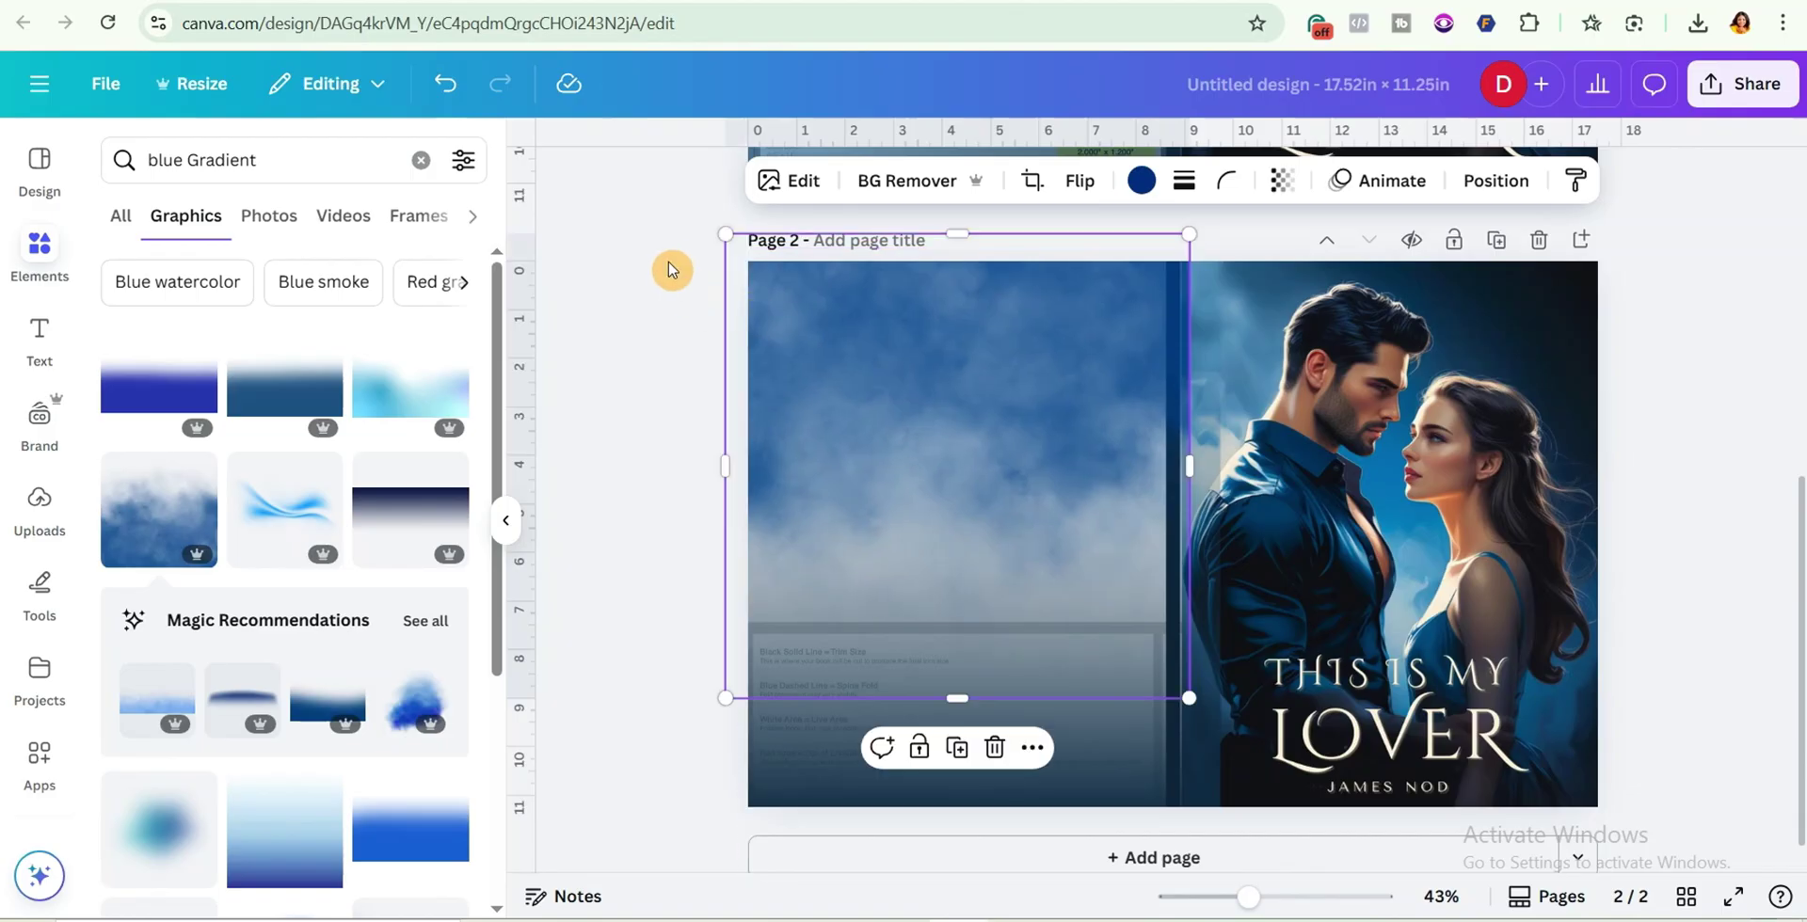
right_click(1049, 376)
mouse_move(1359, 415)
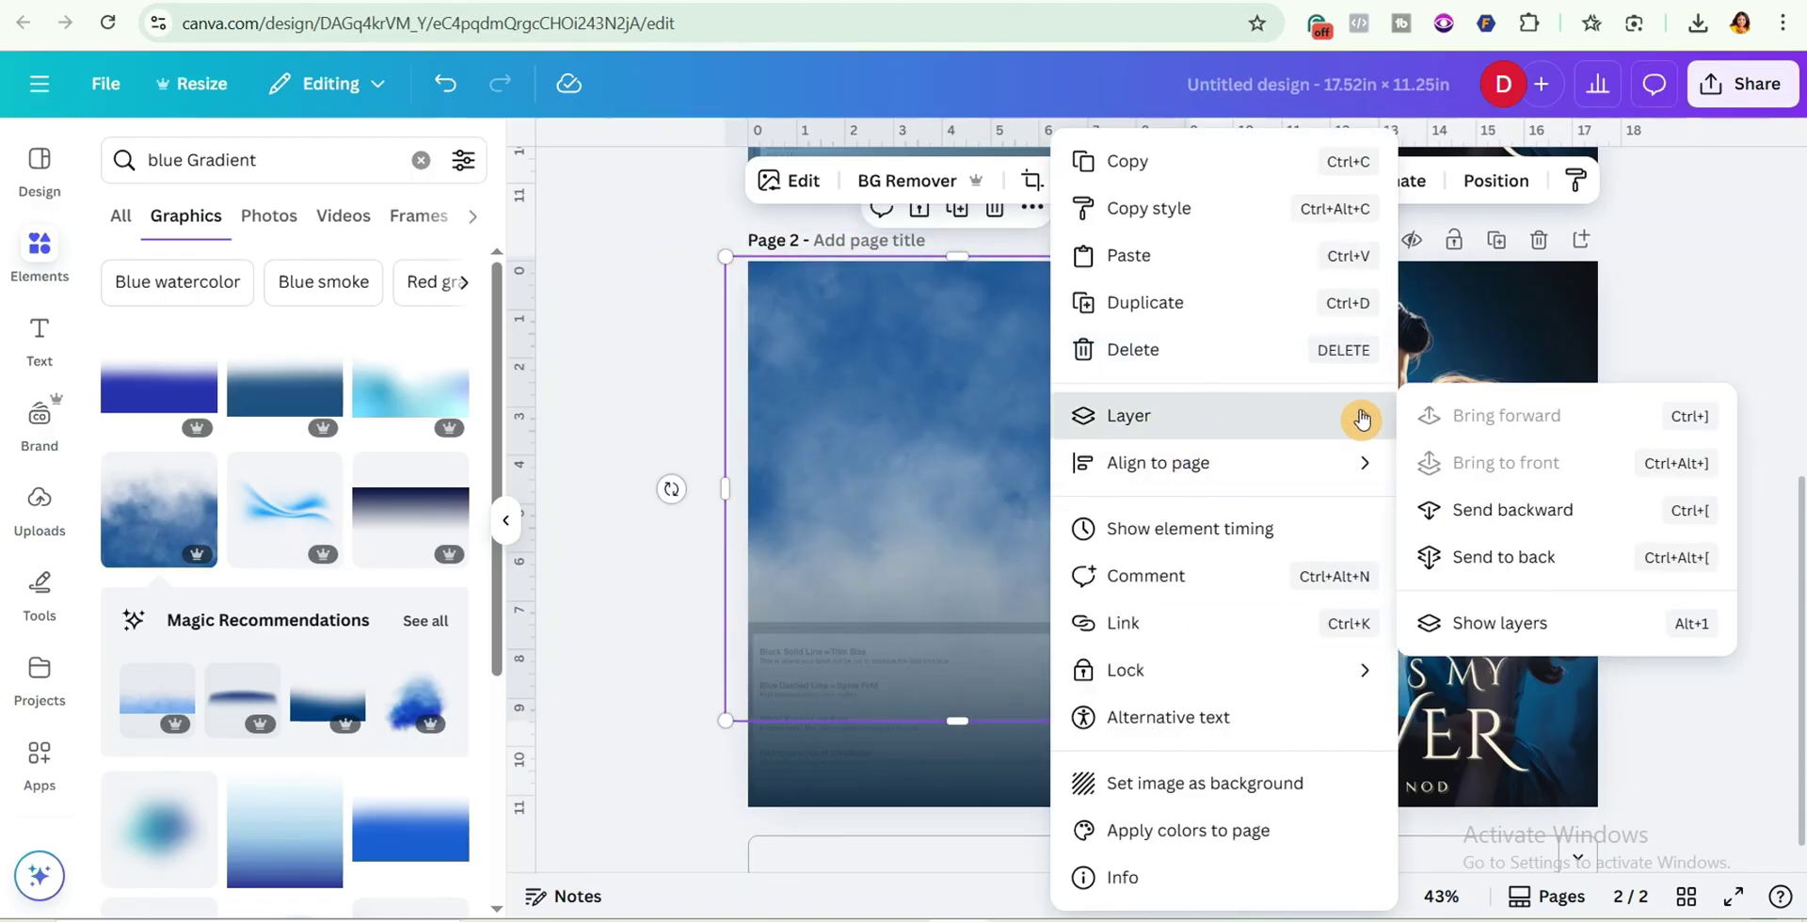
click(1504, 557)
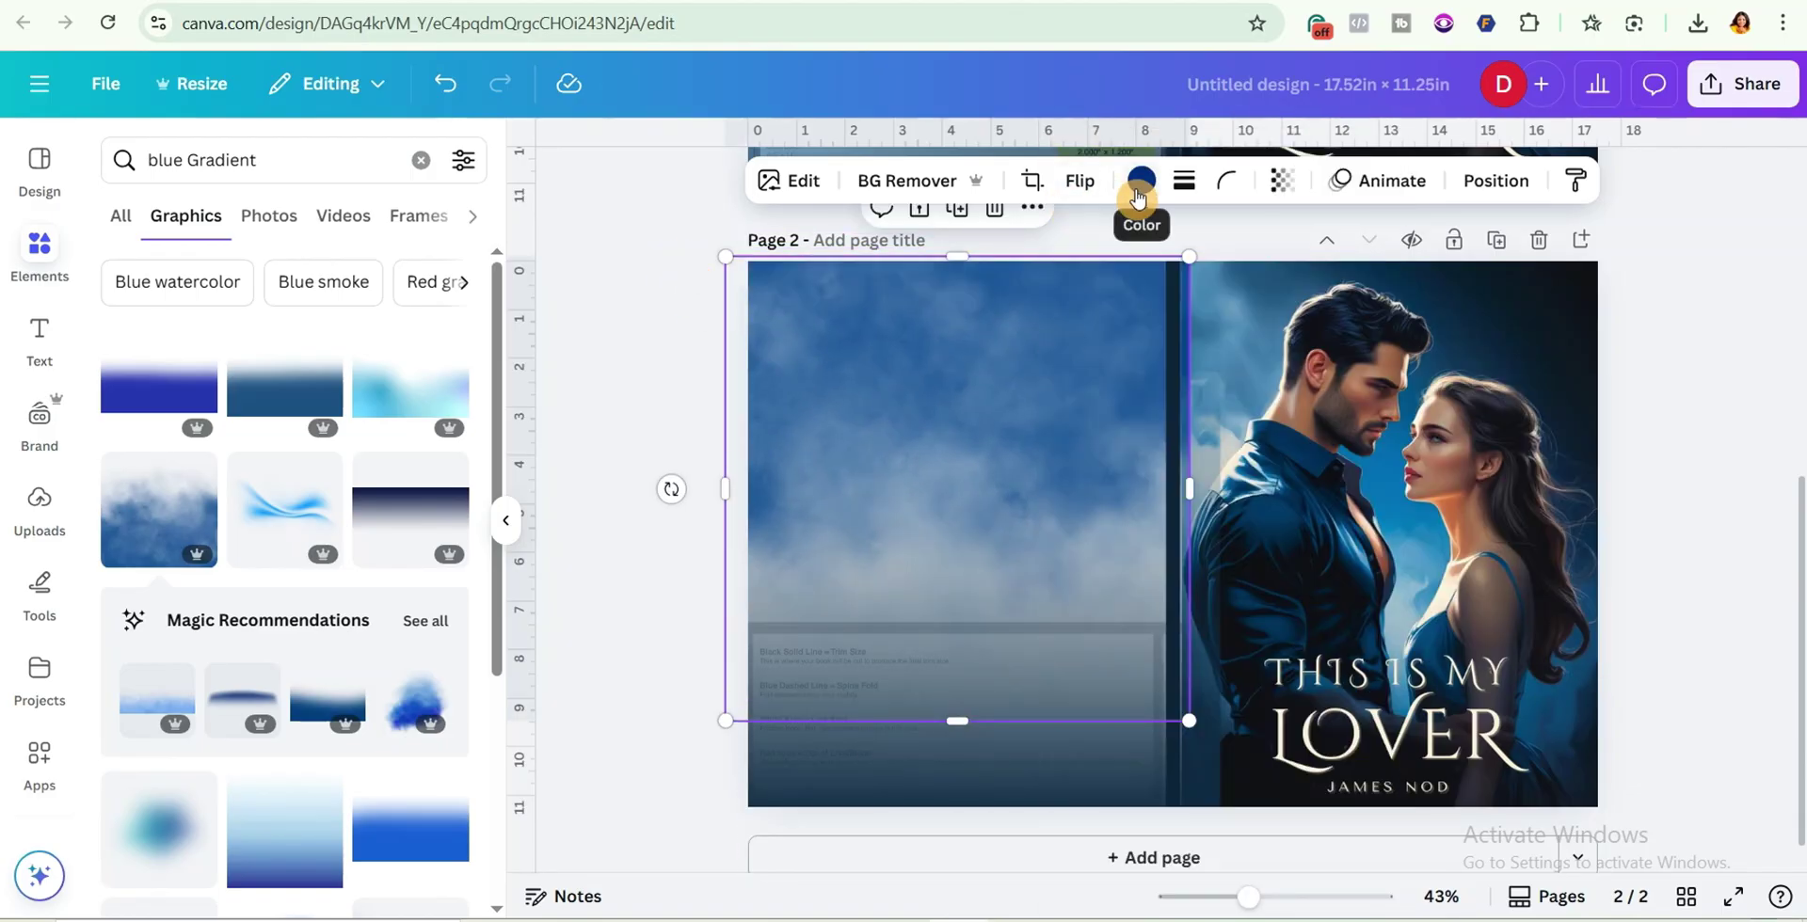
Recolour the smoke graphic to the cover's light sky blue #4886AD
click(1141, 180)
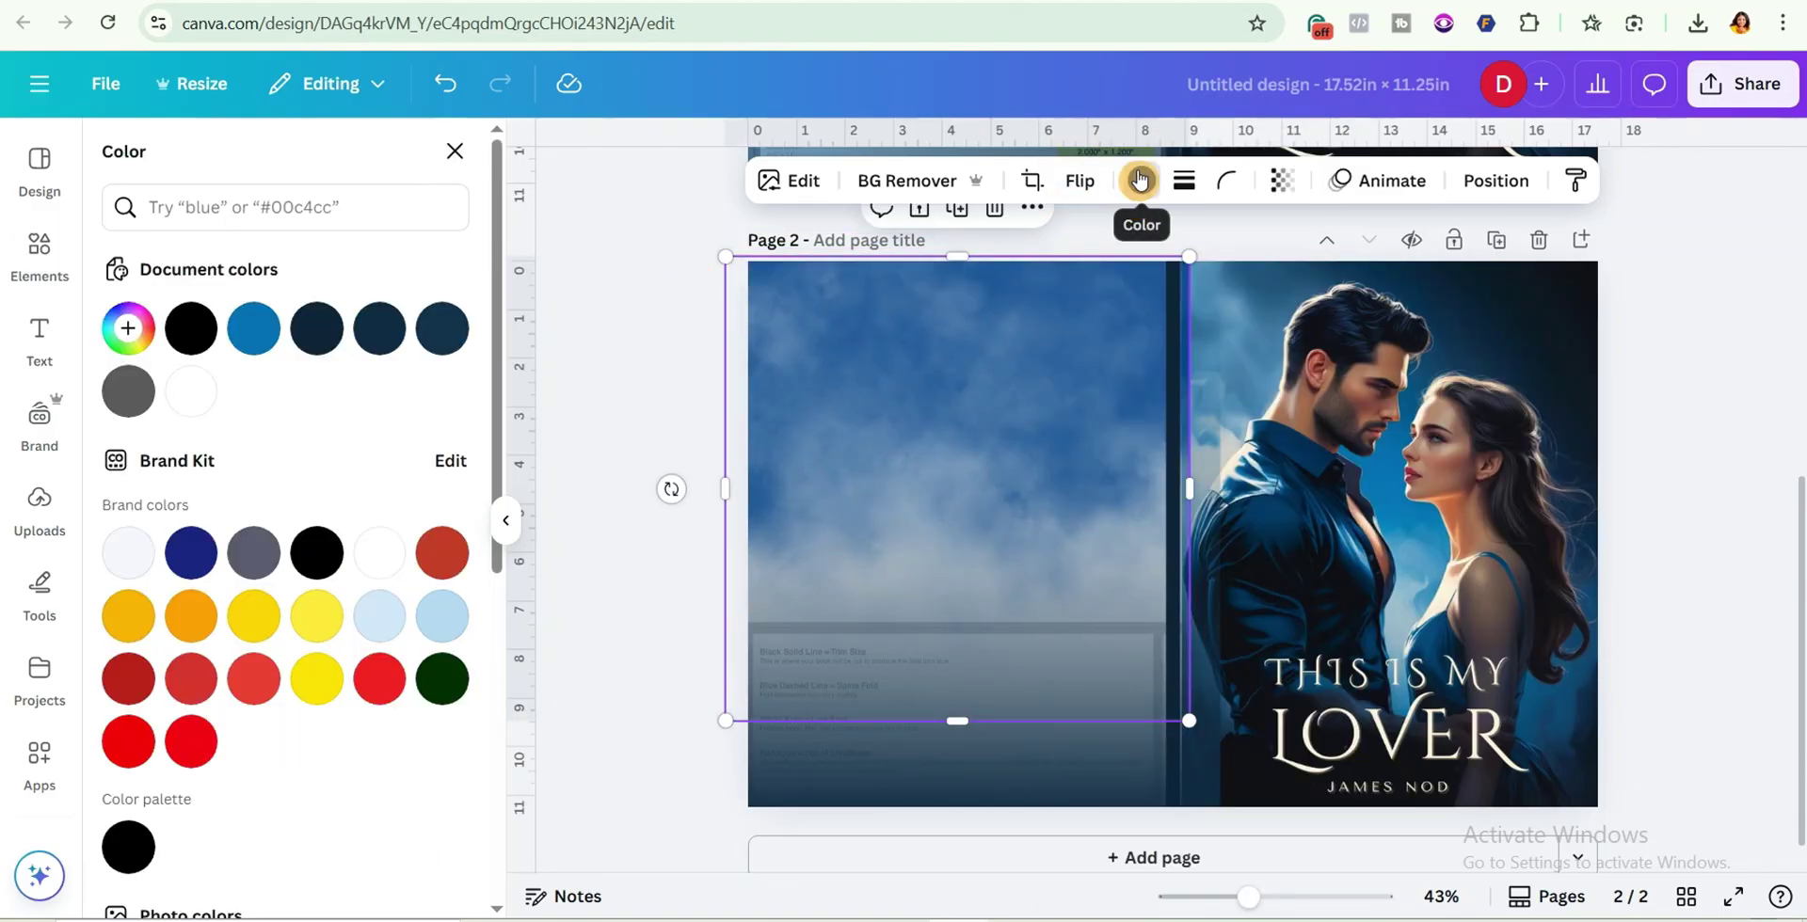
click(128, 327)
click(427, 572)
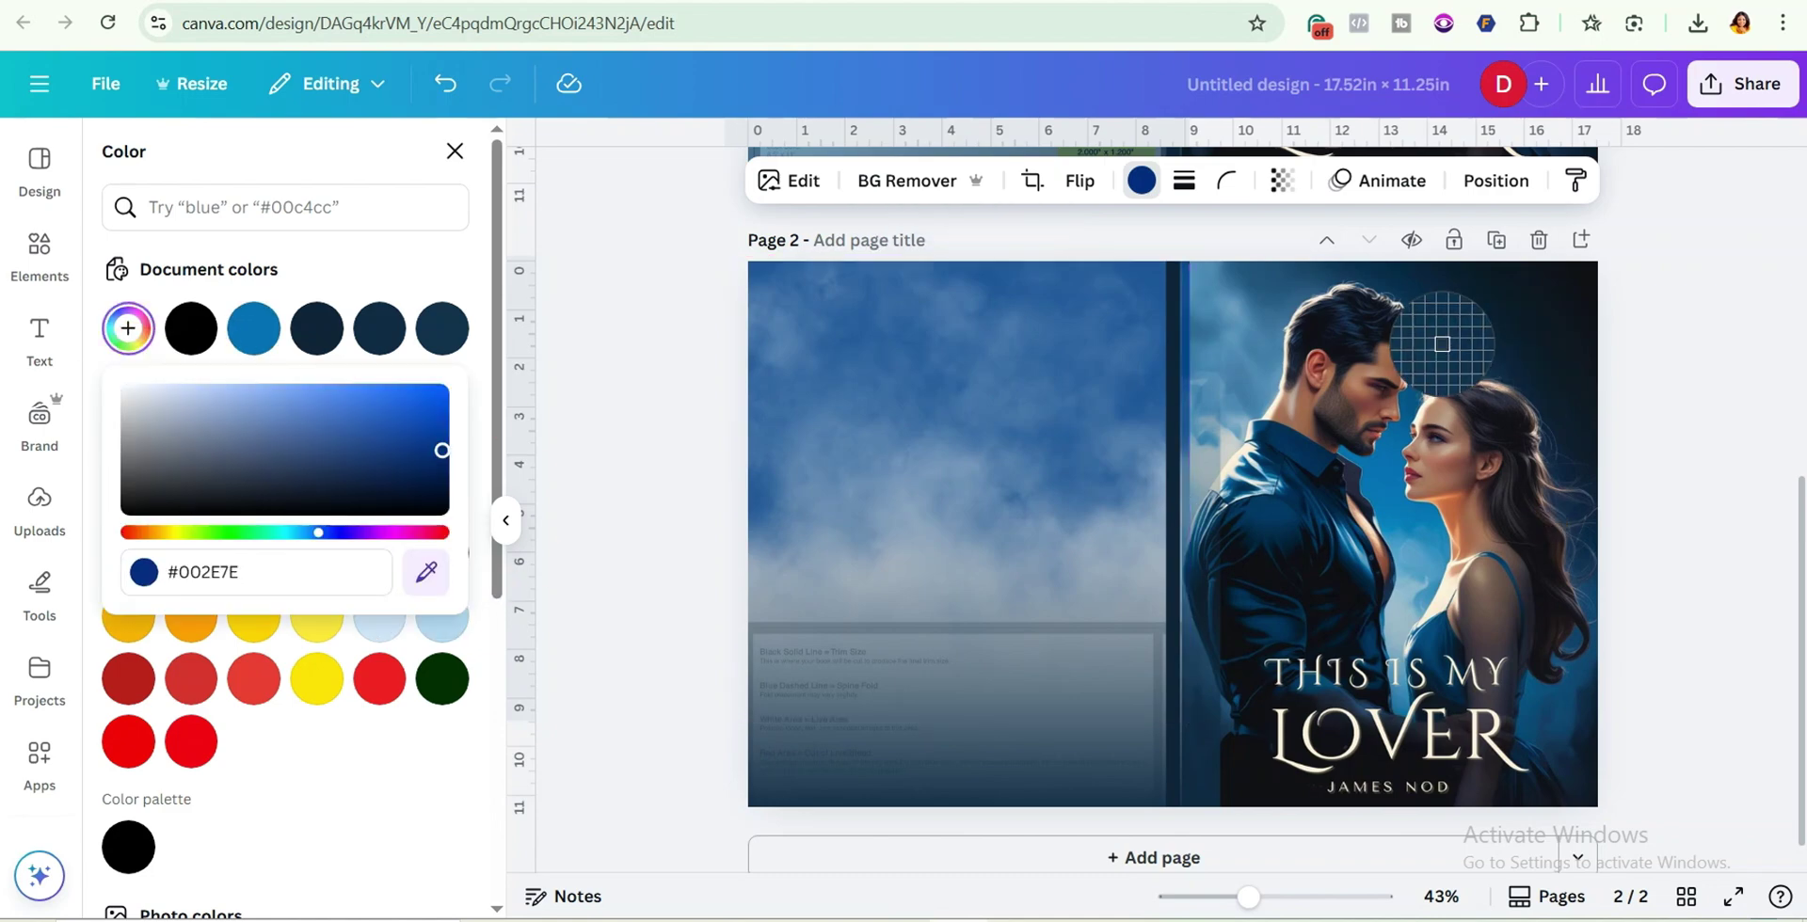
click(1218, 339)
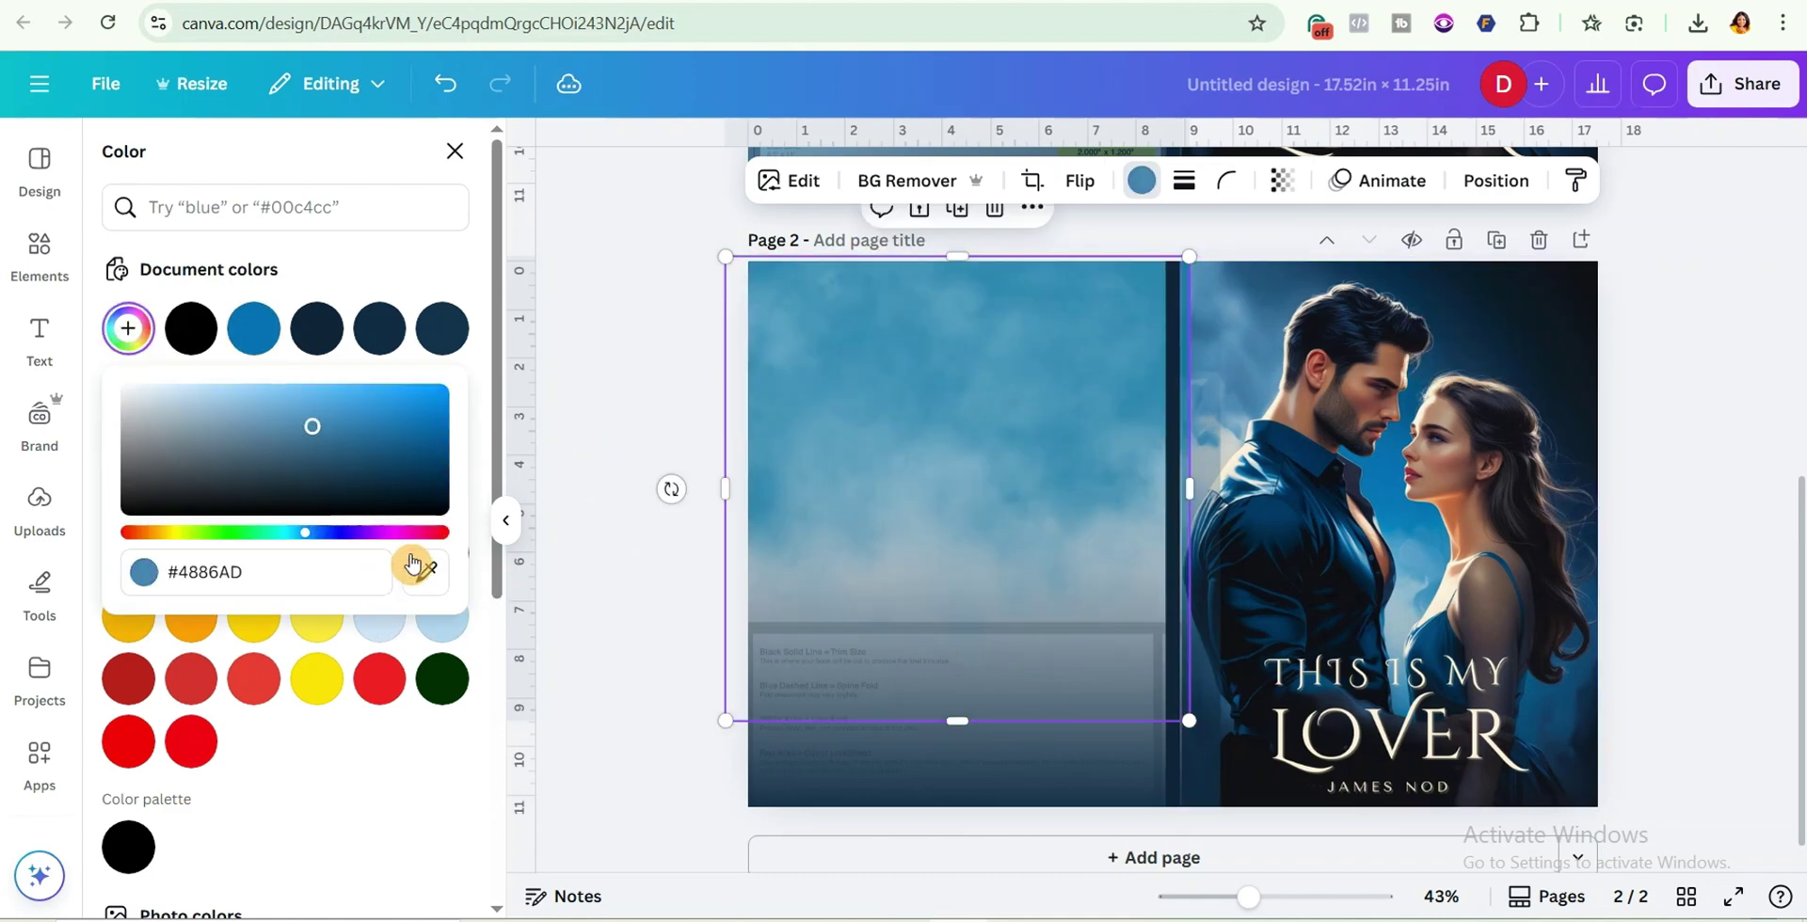
click(957, 602)
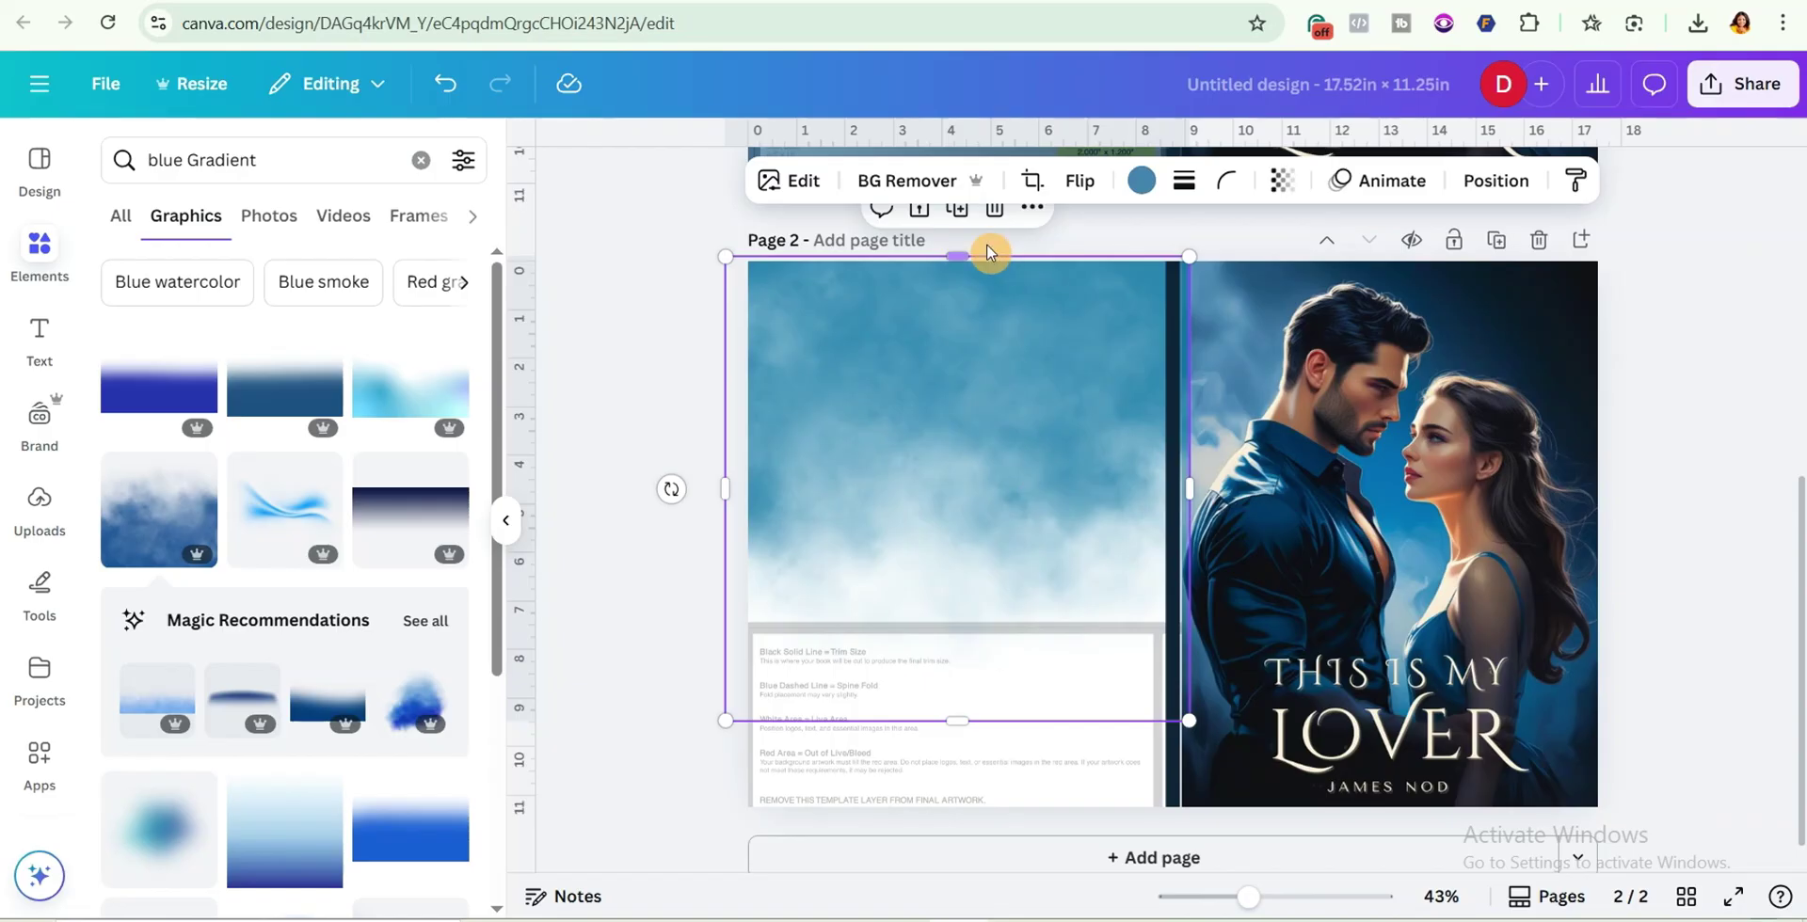
Shift the smoke graphic slightly down and right, then rotate it
drag(1053, 504, 1069, 593)
drag(687, 580, 1174, 621)
click(1752, 444)
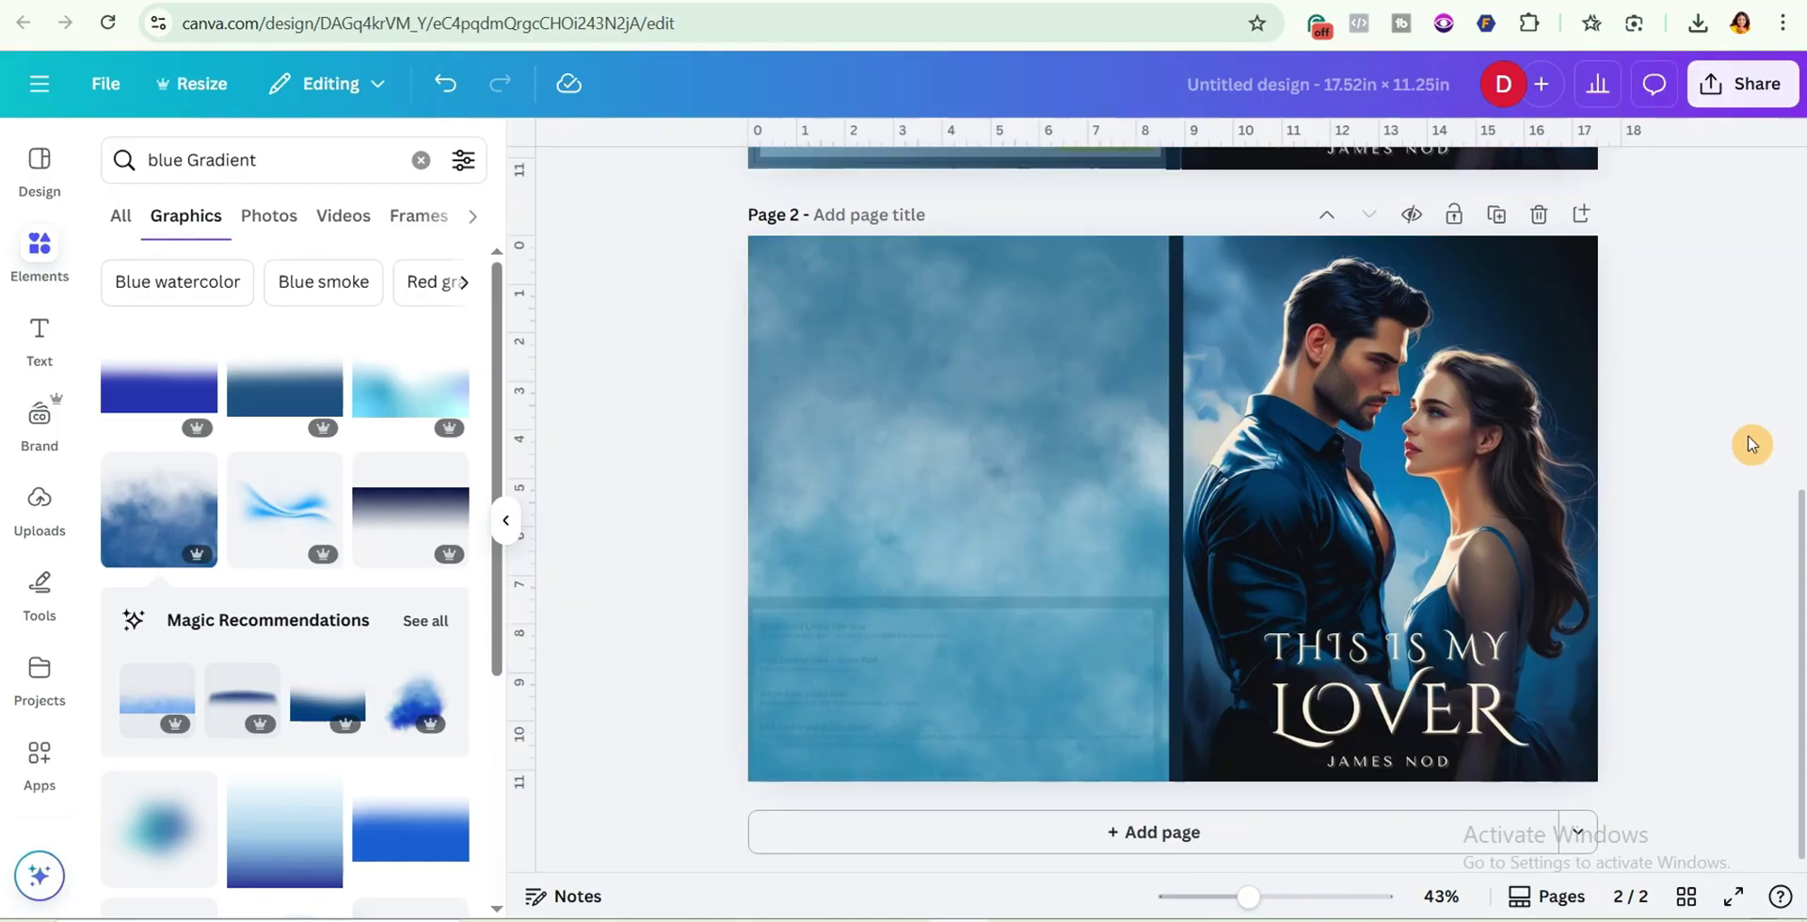
Delete the template text-block layer from page 2 using the layers list
right_click(888, 419)
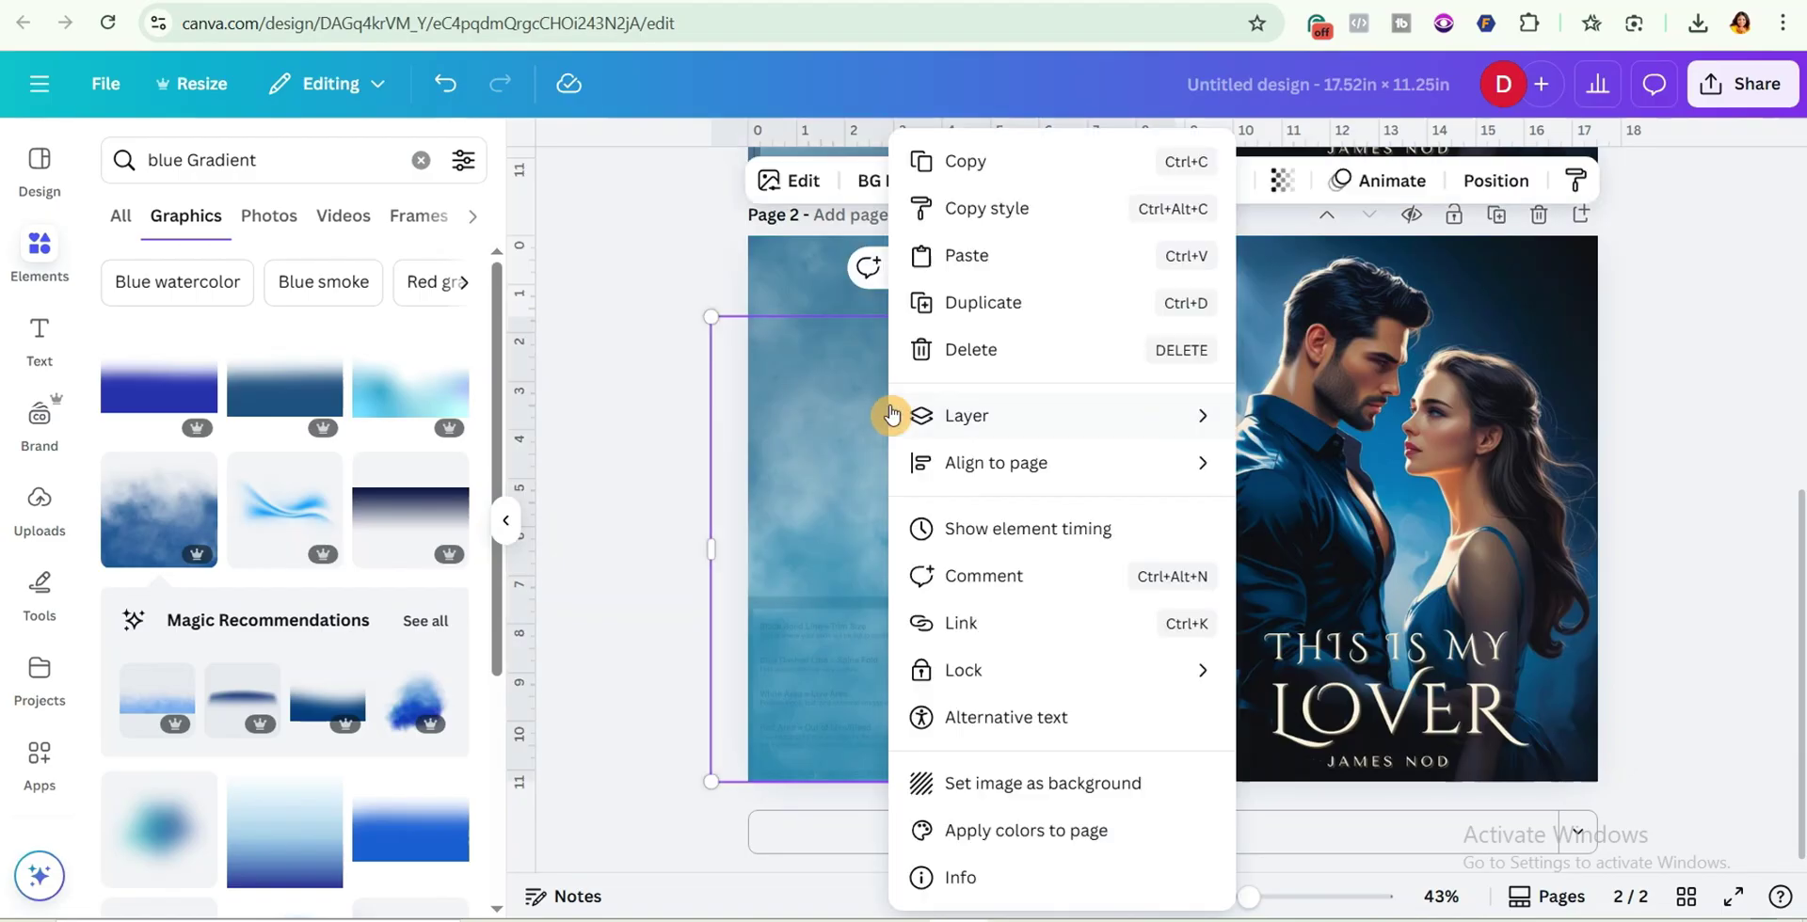
mouse_move(890, 417)
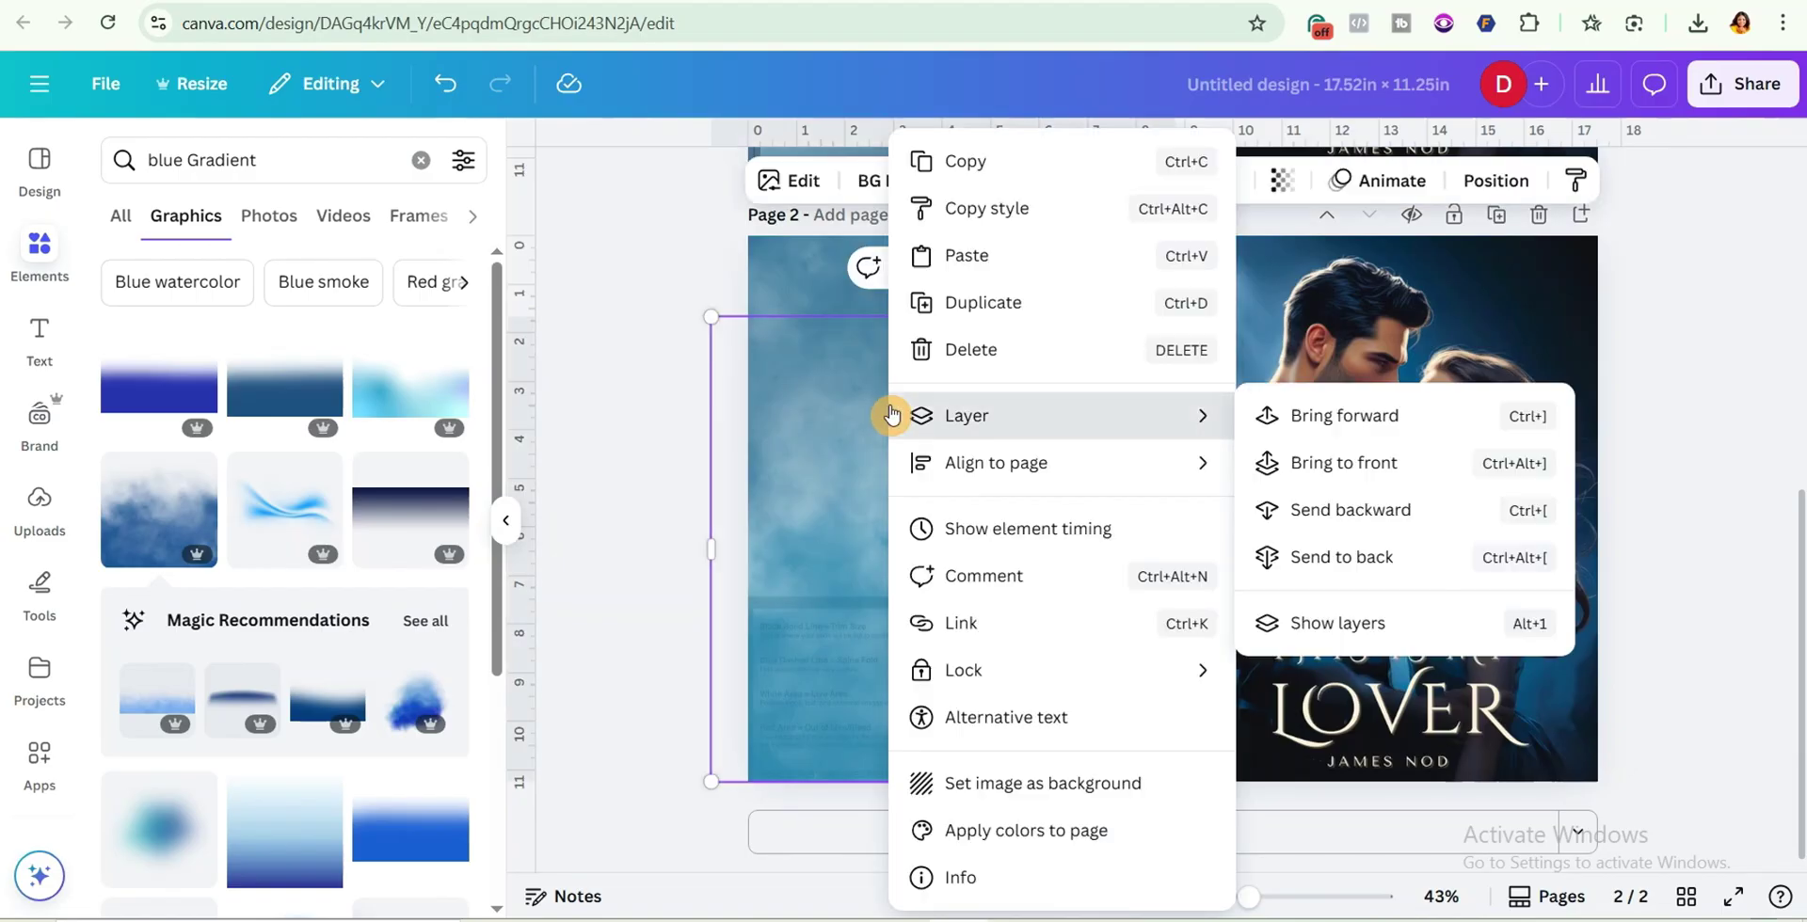
click(1372, 630)
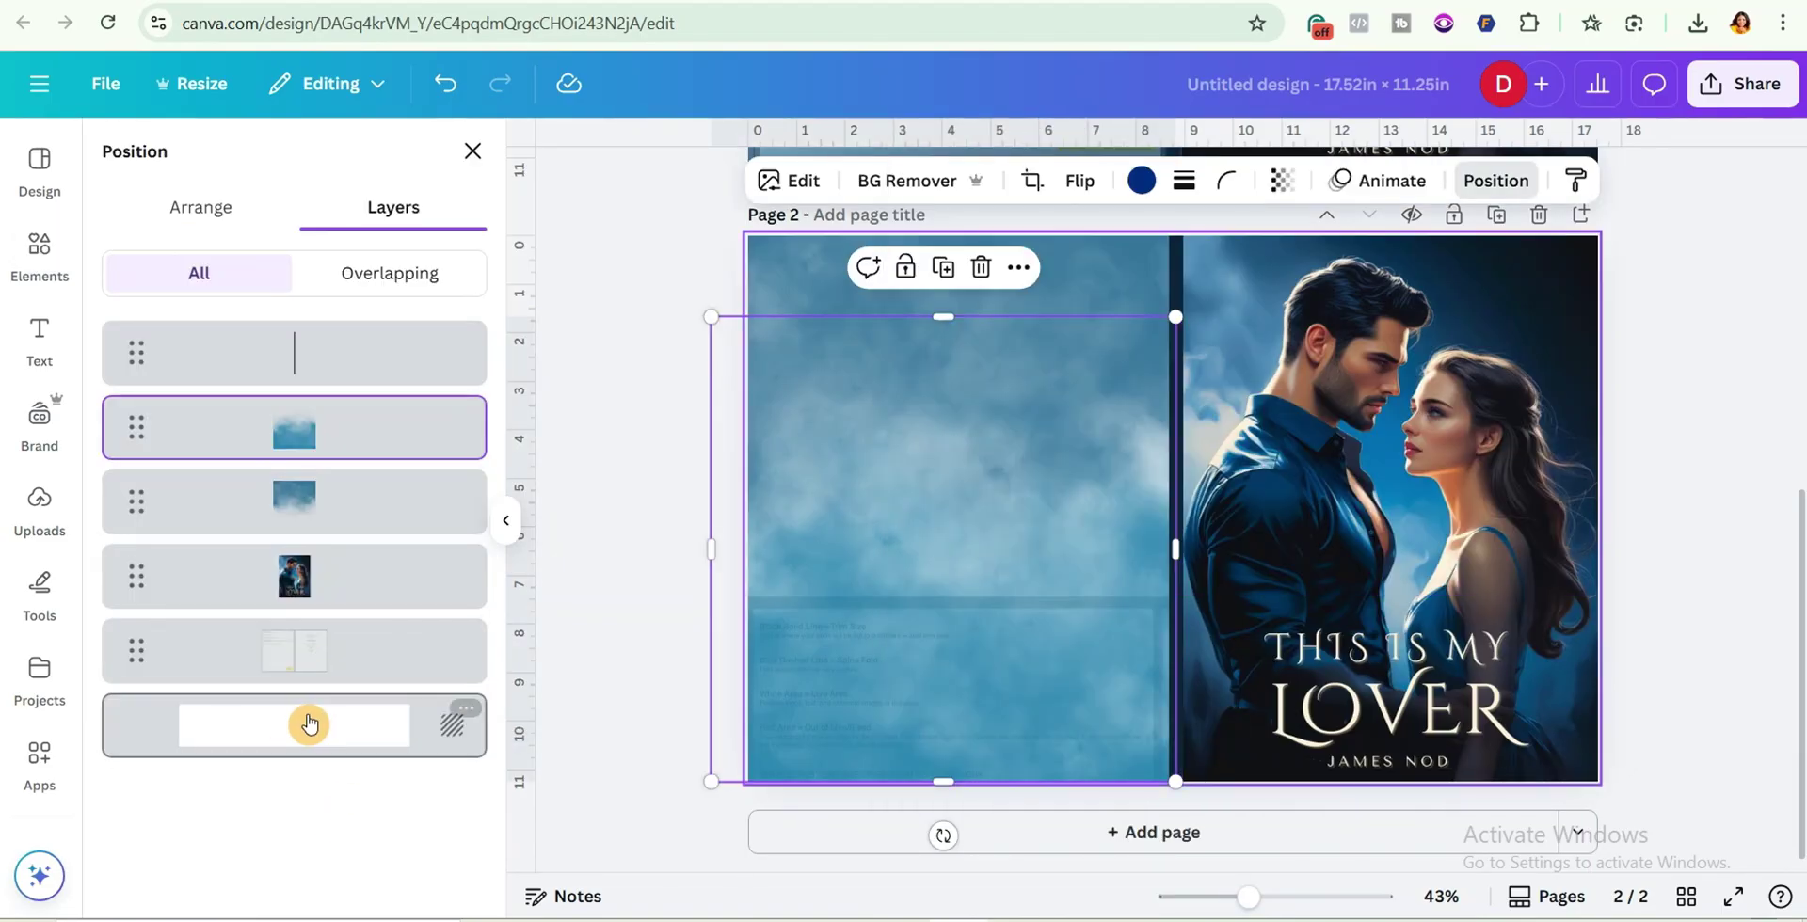
click(304, 664)
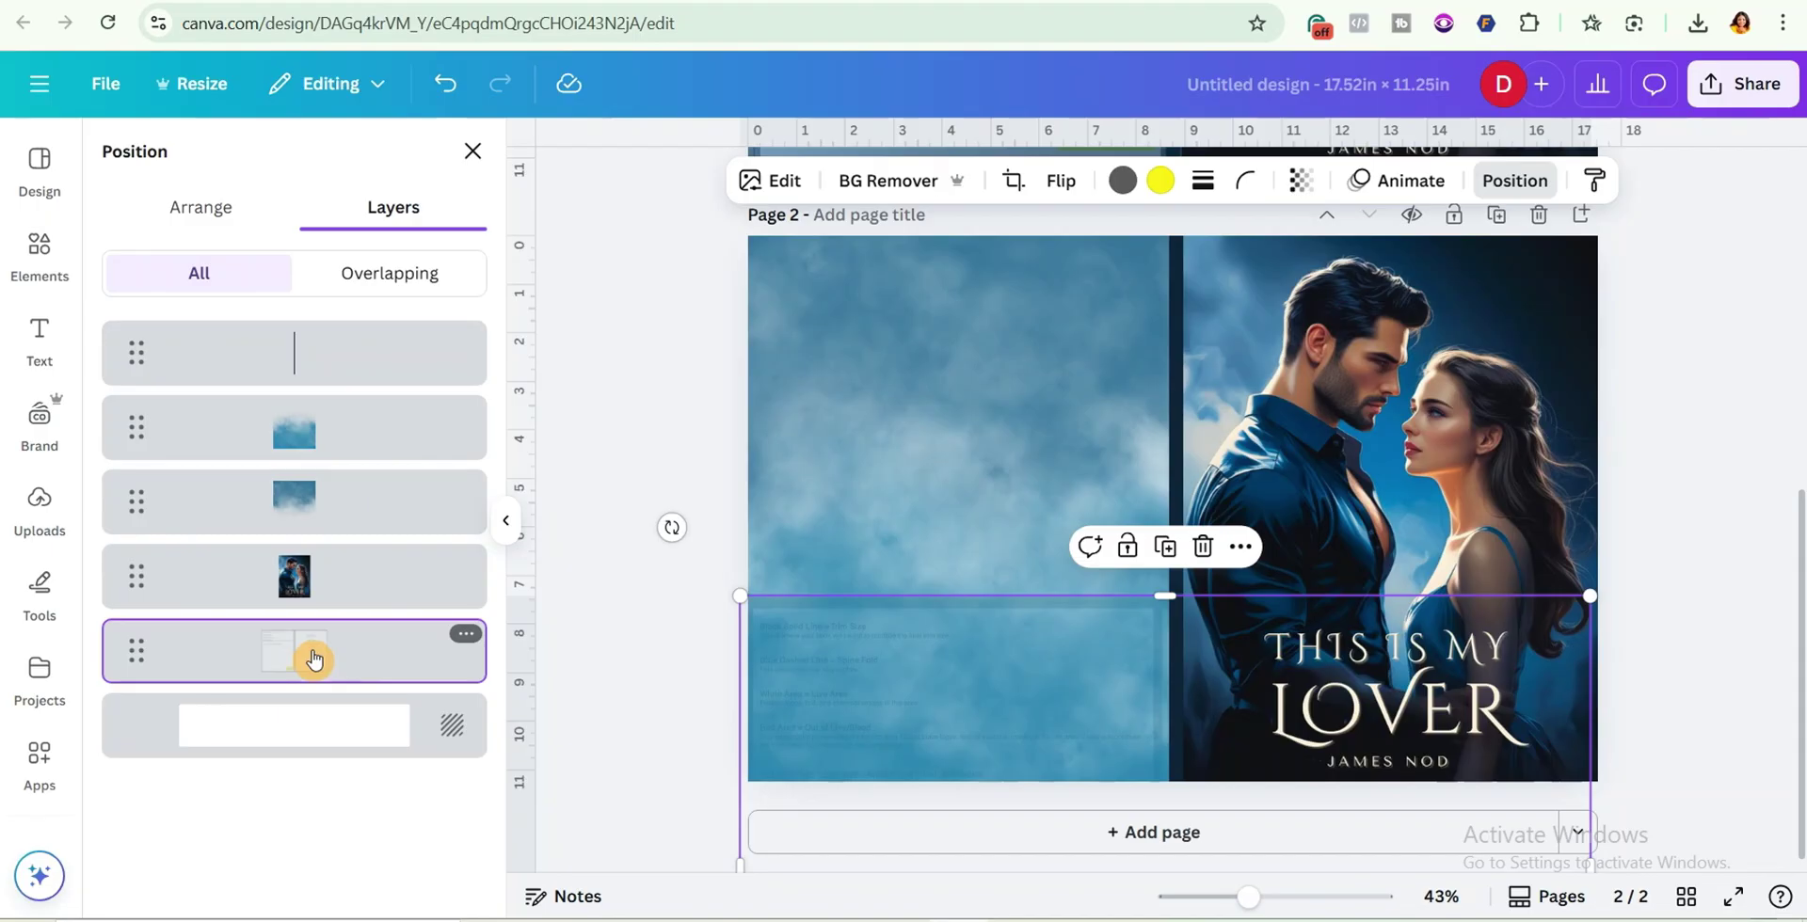
key(Delete)
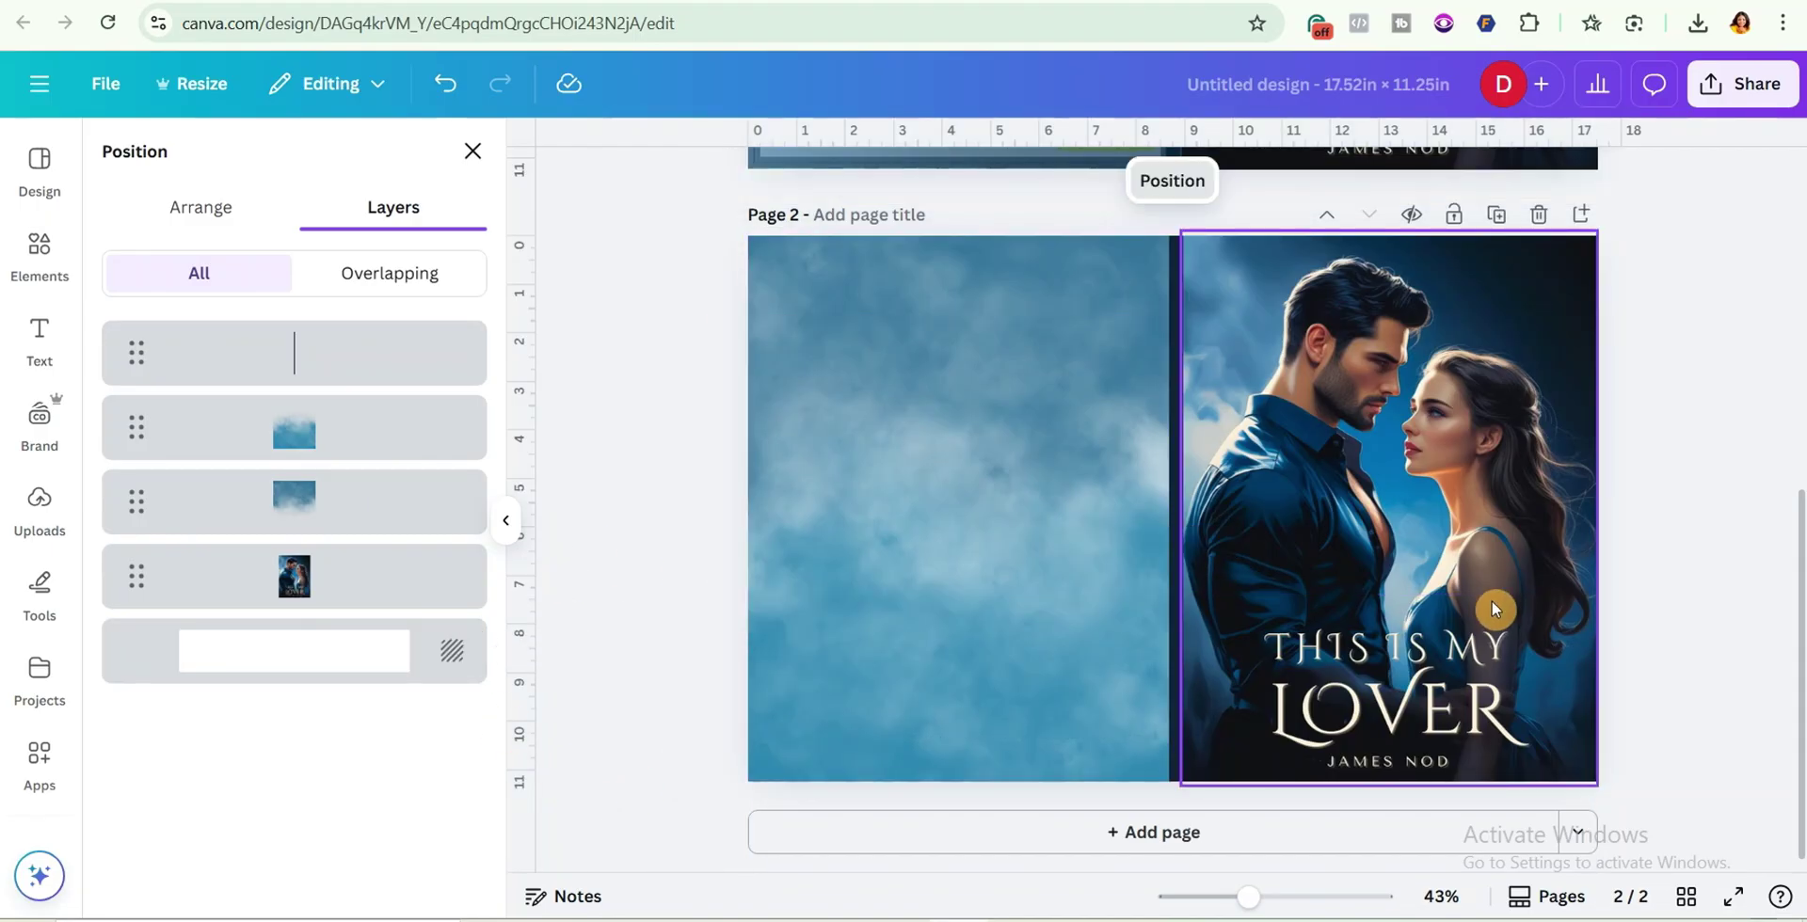
Remove the template overlay from page 1
scroll(1495, 607, up, 7)
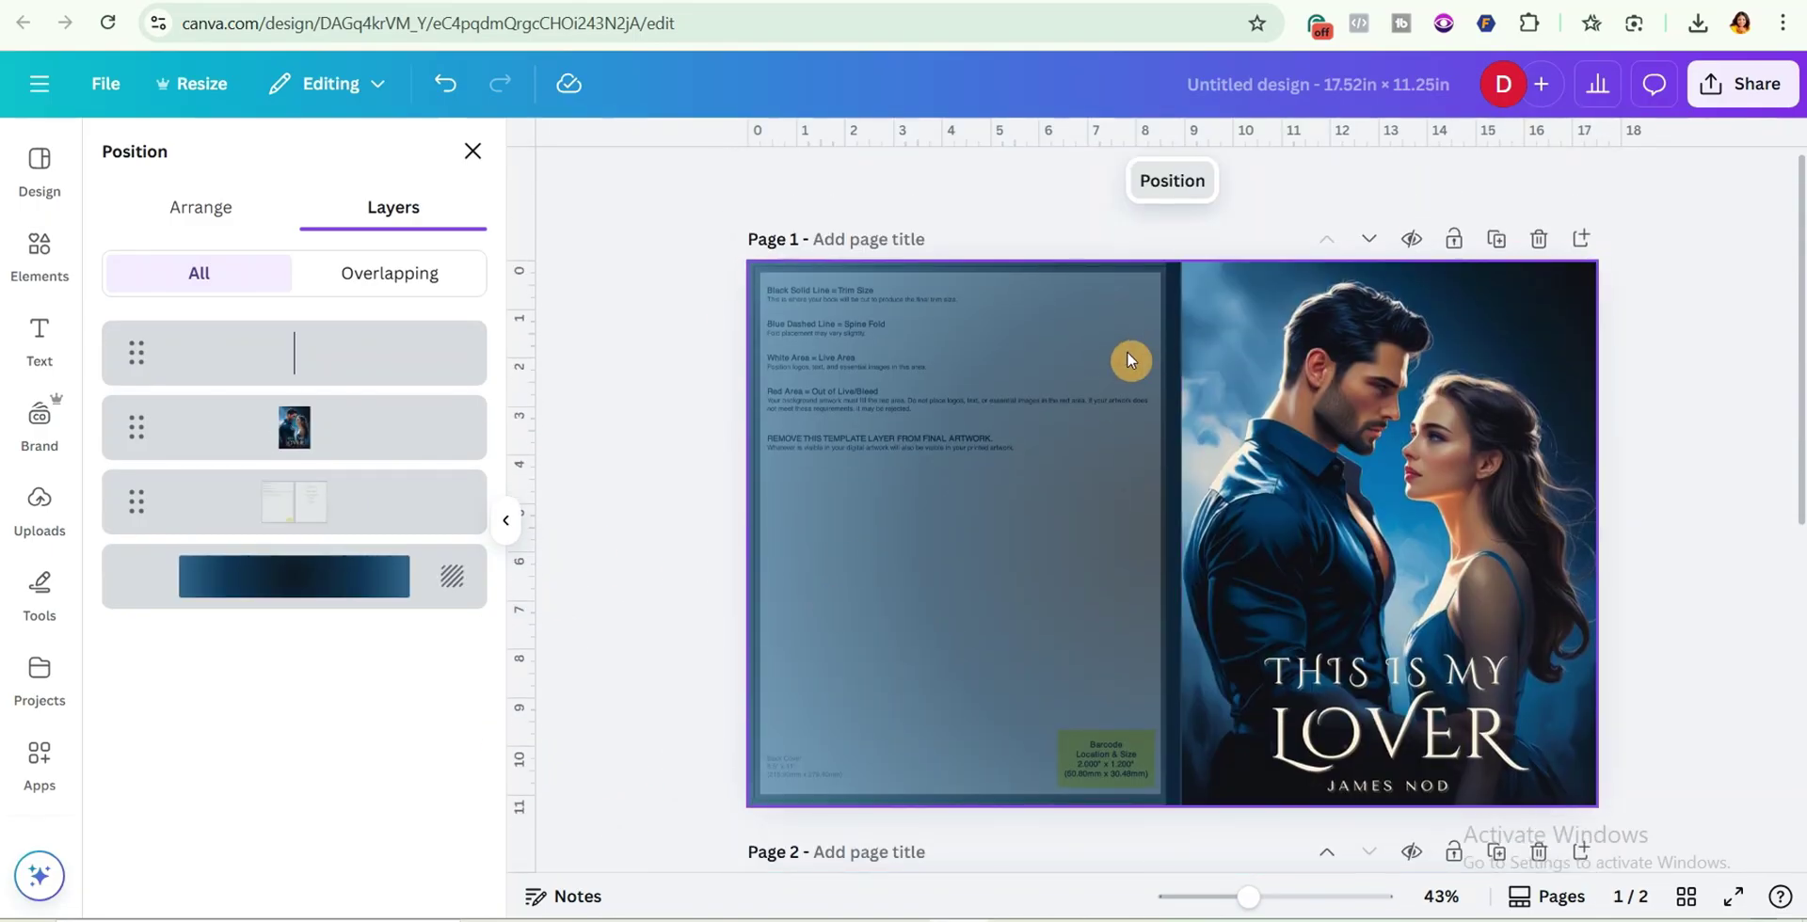
click(1129, 359)
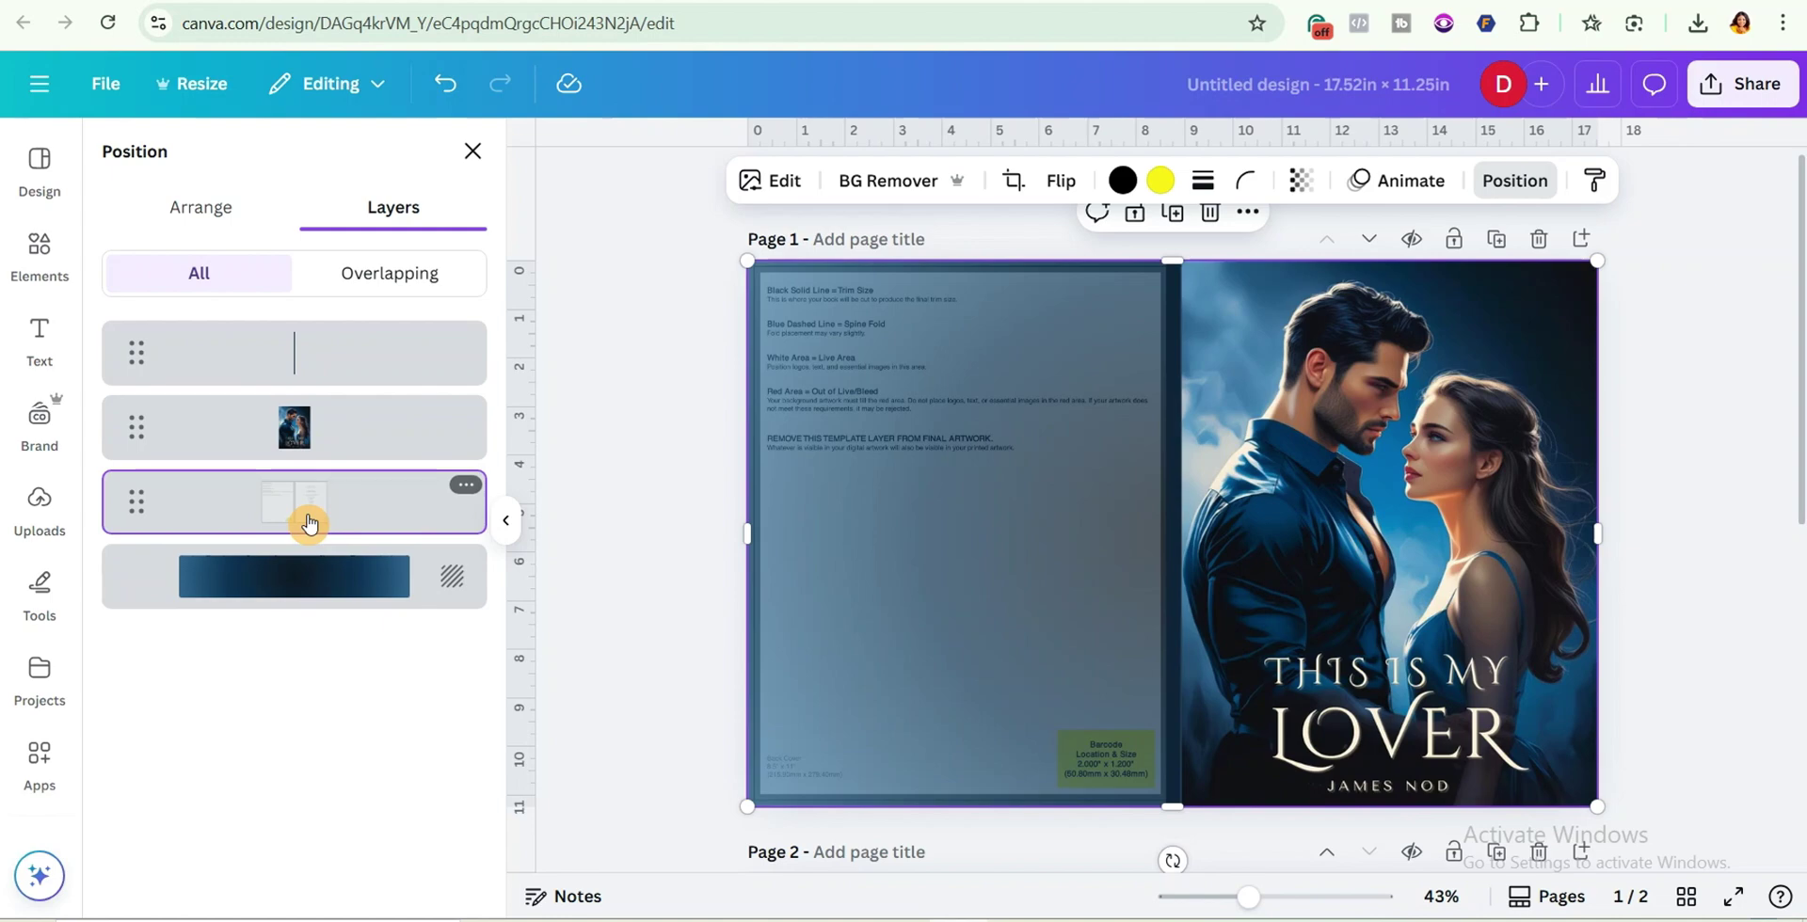
key(ctrl+z)
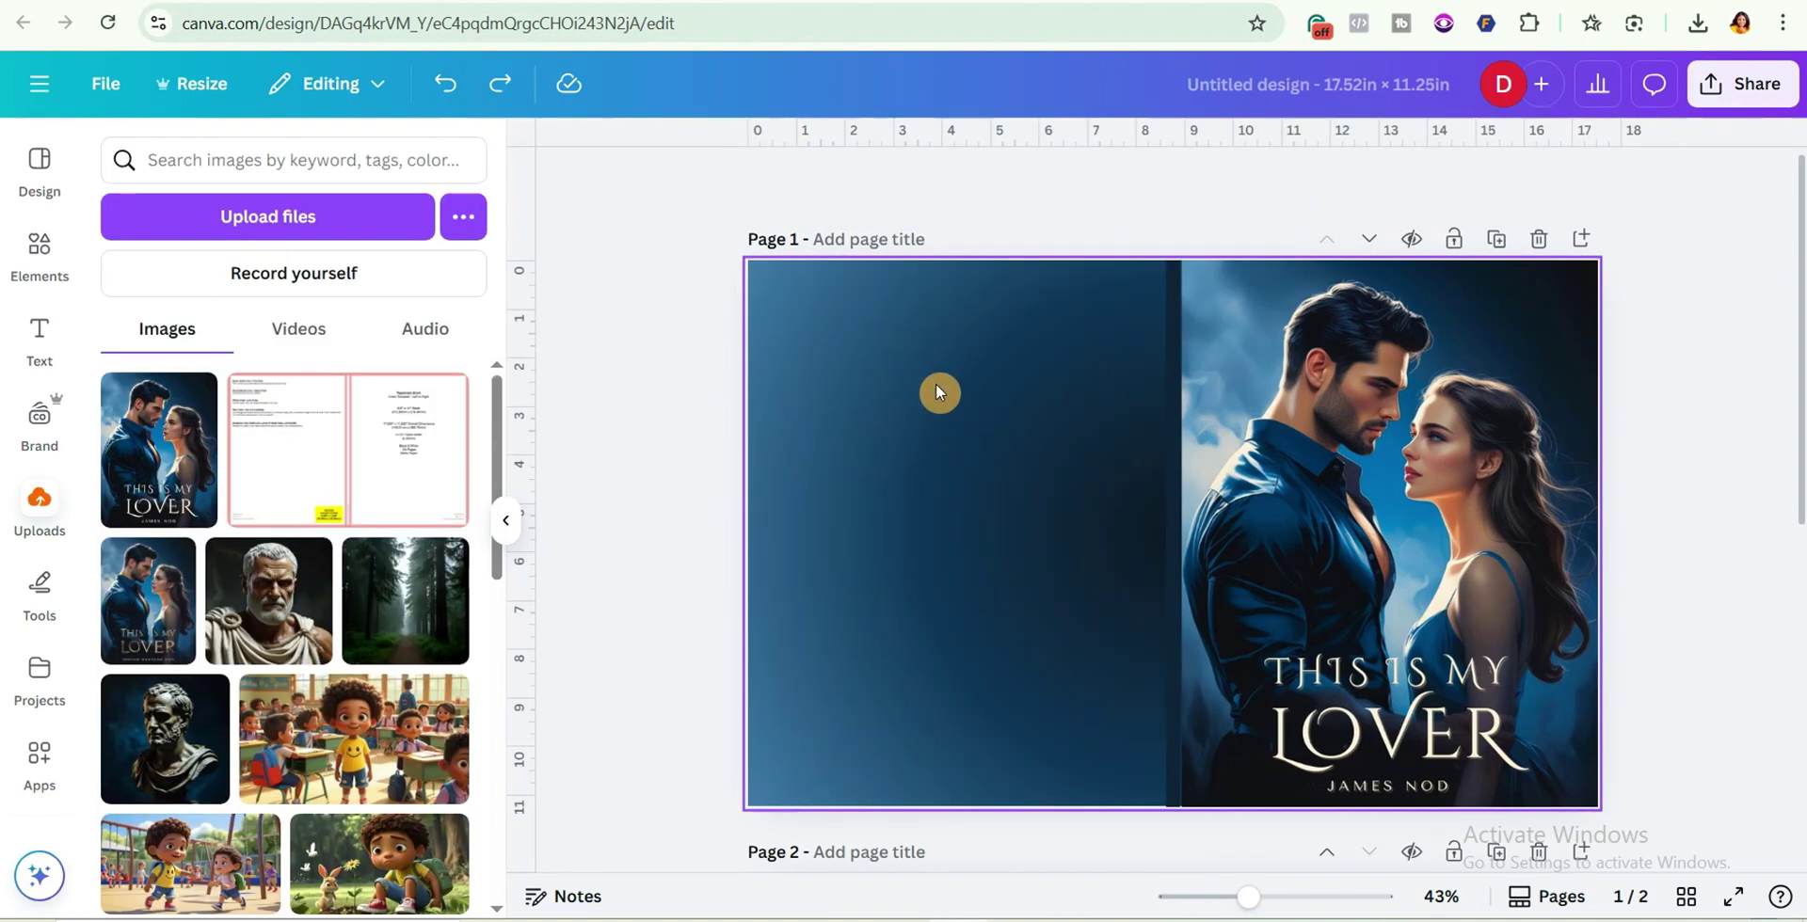
Add a body text box at the back cover's upper left and paste the book blurb into it
click(43, 339)
key(t)
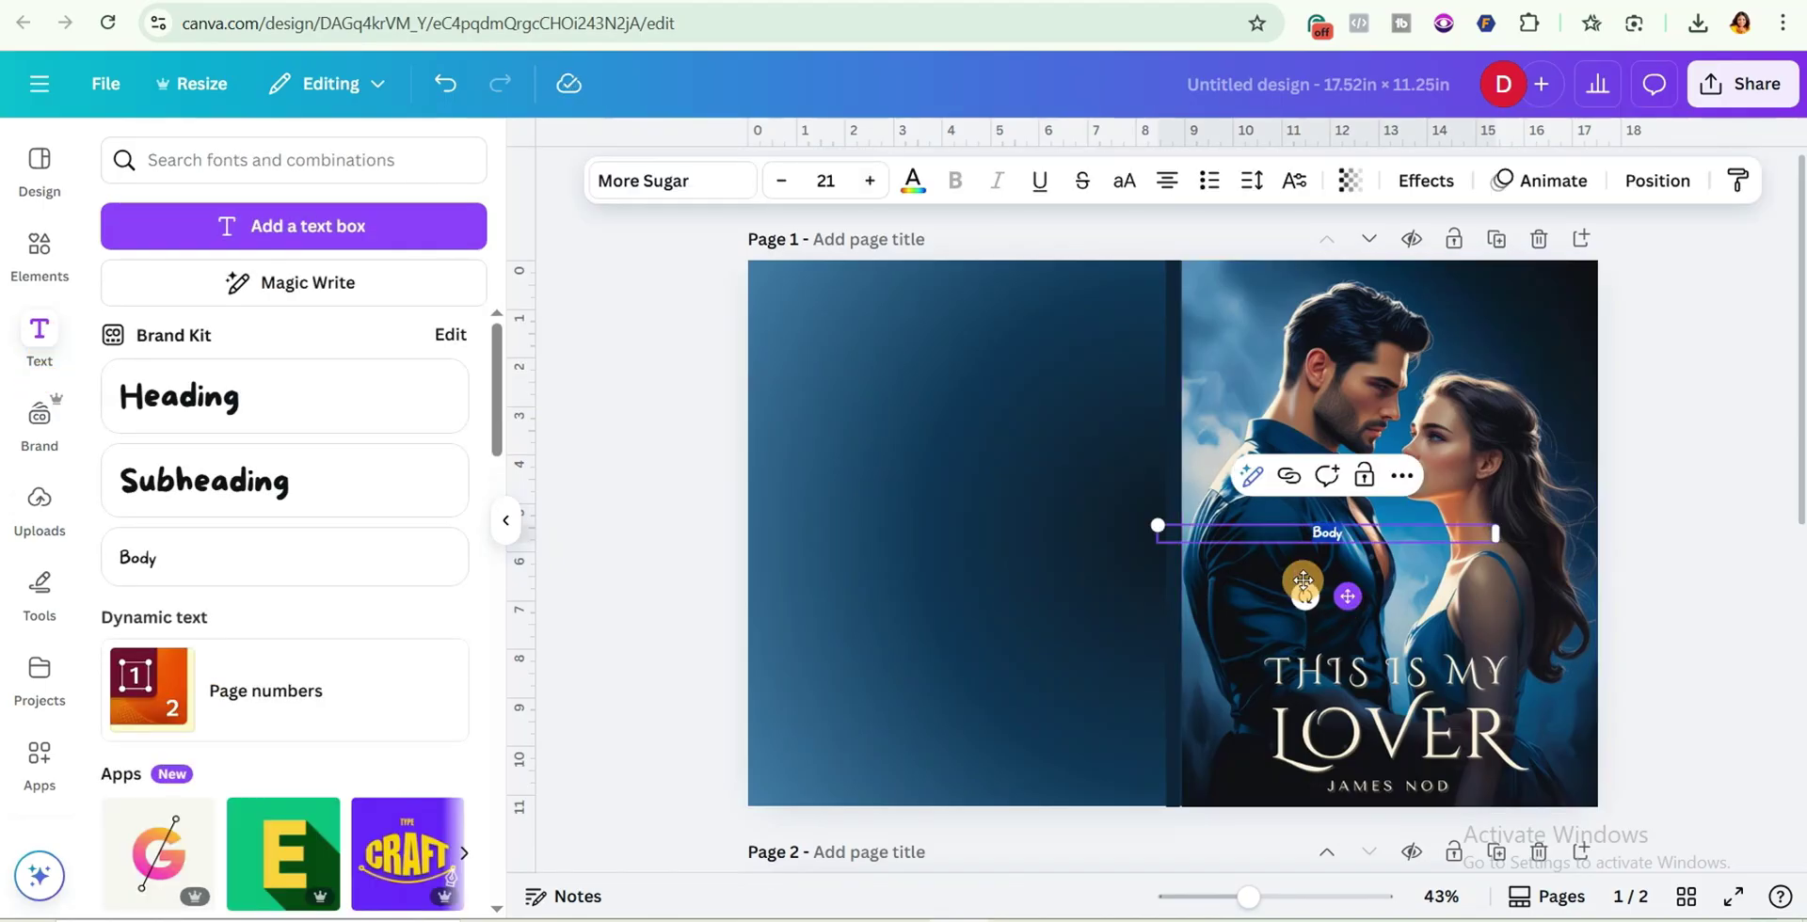
drag(1337, 596, 950, 404)
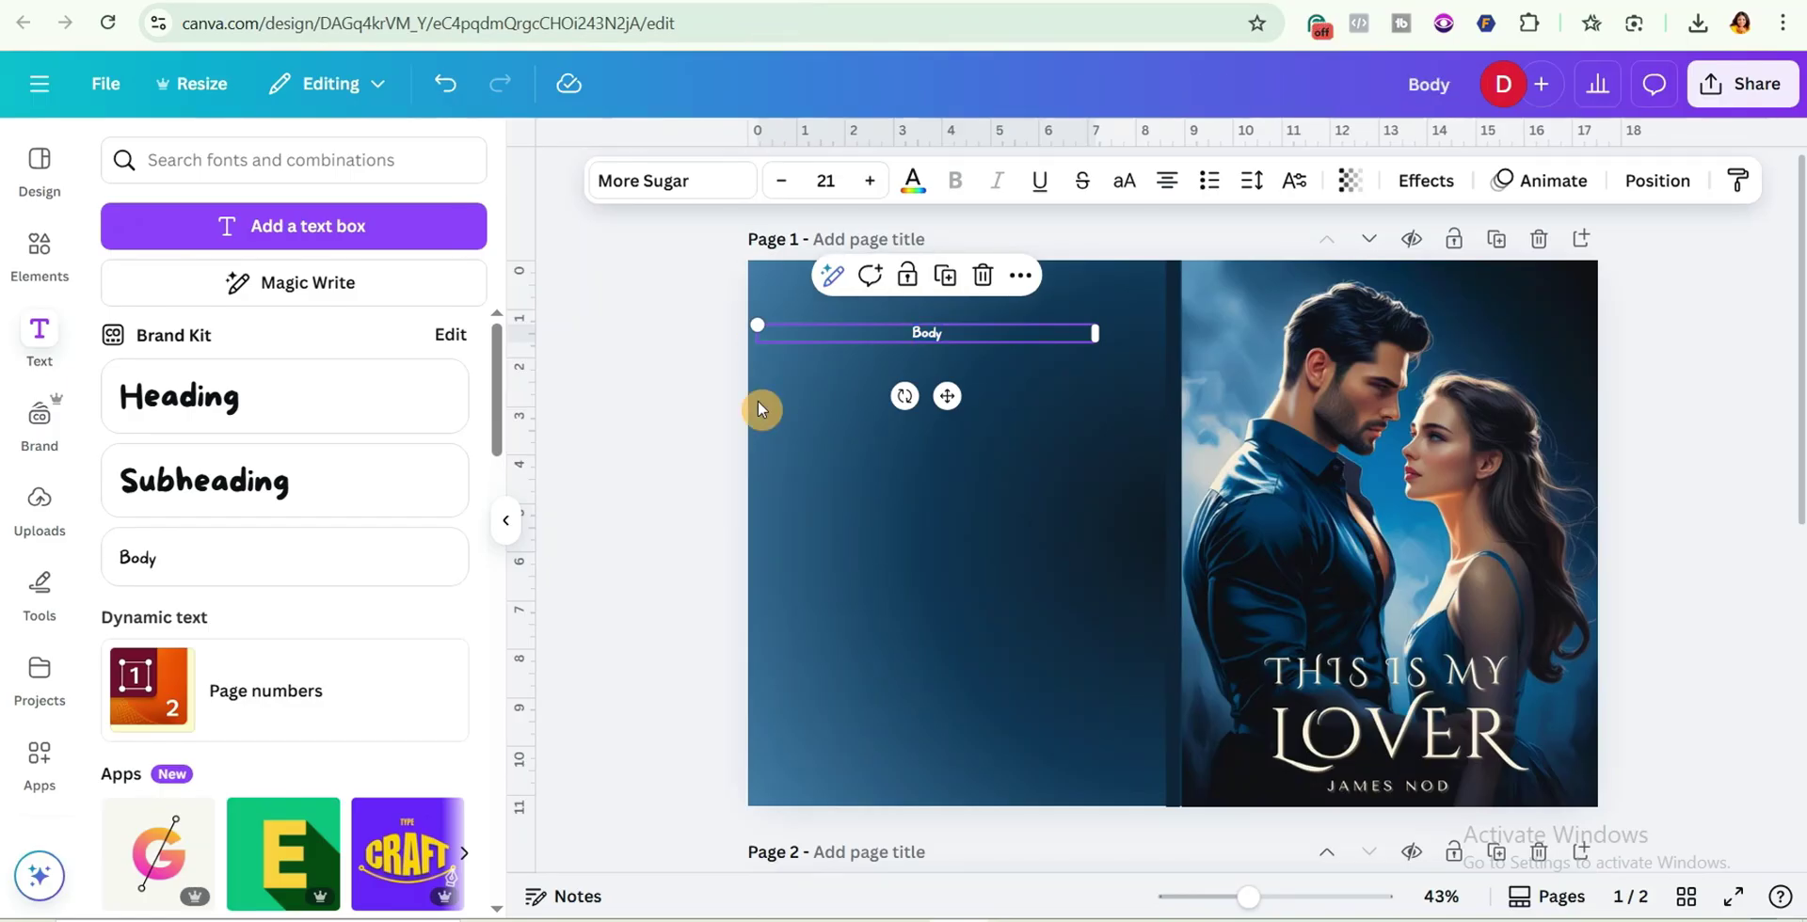
double_click(918, 330)
key(BackSpace)
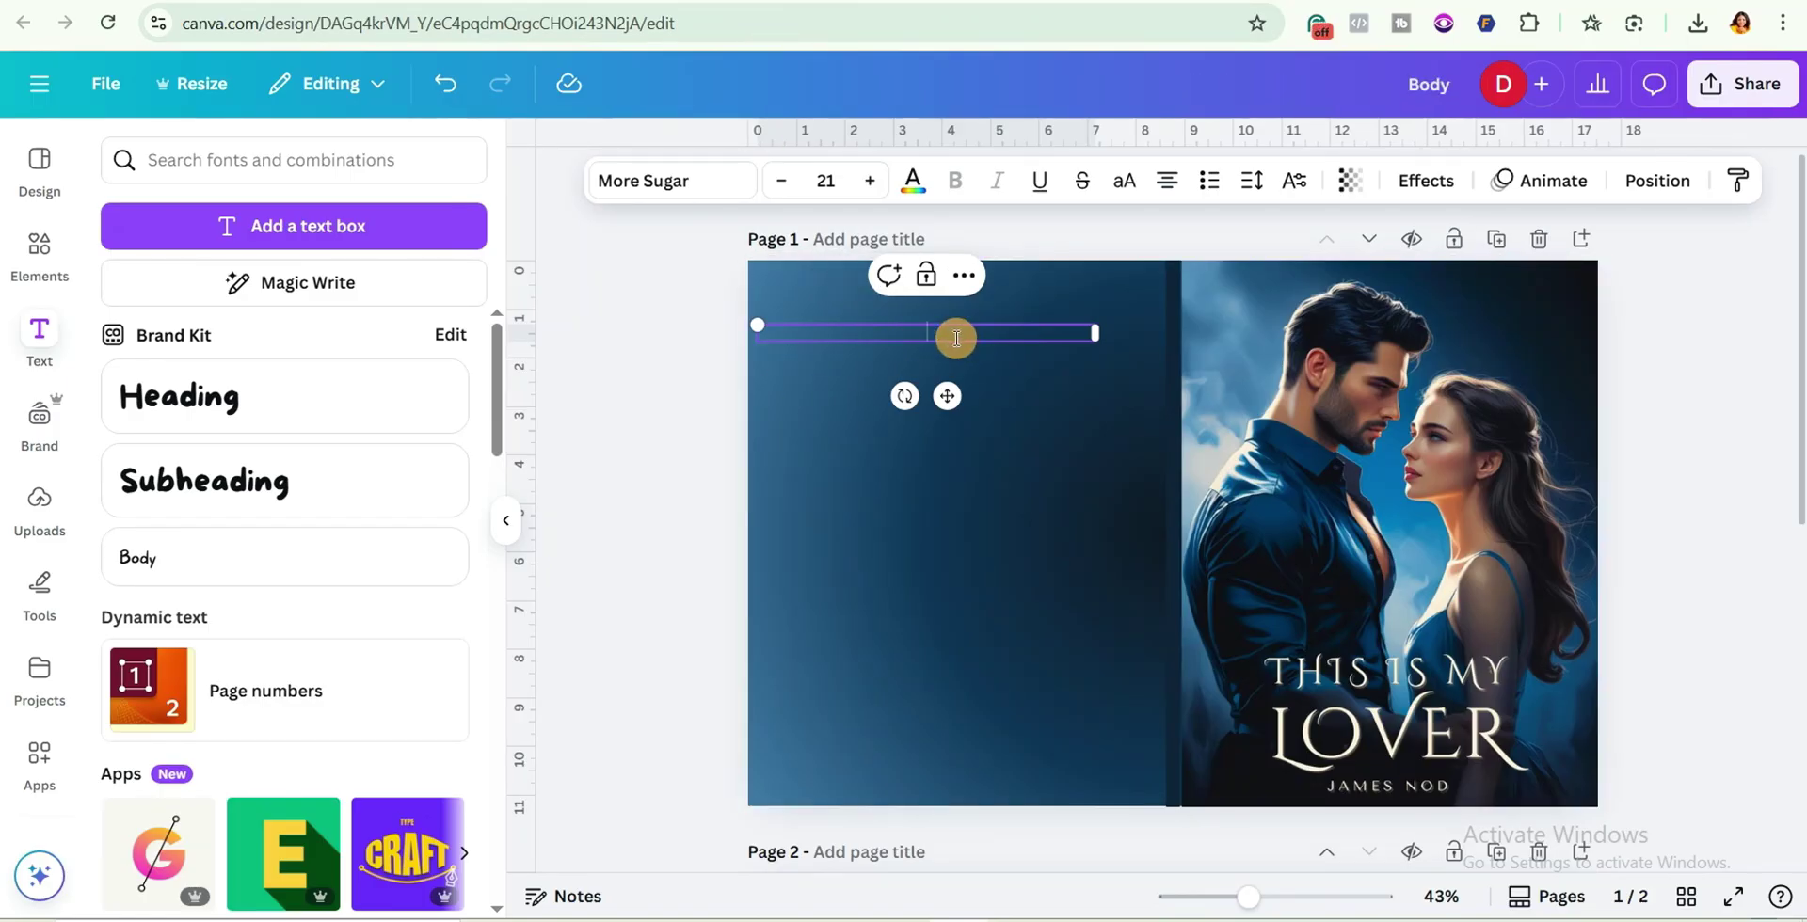
text(She wasn't looking for love. He wasn't supposed to fall. When Amara enters the ancient city of Hamatha, she carries only secrets and survival. But one glance from the enigmatic prince — dark, guarded, and impossibly magnetic — changes everything. Bound by duty and haunted by the past, he should've stayed away. Yet the pull between them is undeniable. In a world where love is forbidden and loyalty is tested, desire becomes a dangerous game. This Is My Lover is a sweeping, slow-burn romance about passion, power, and the choices that change everything.)
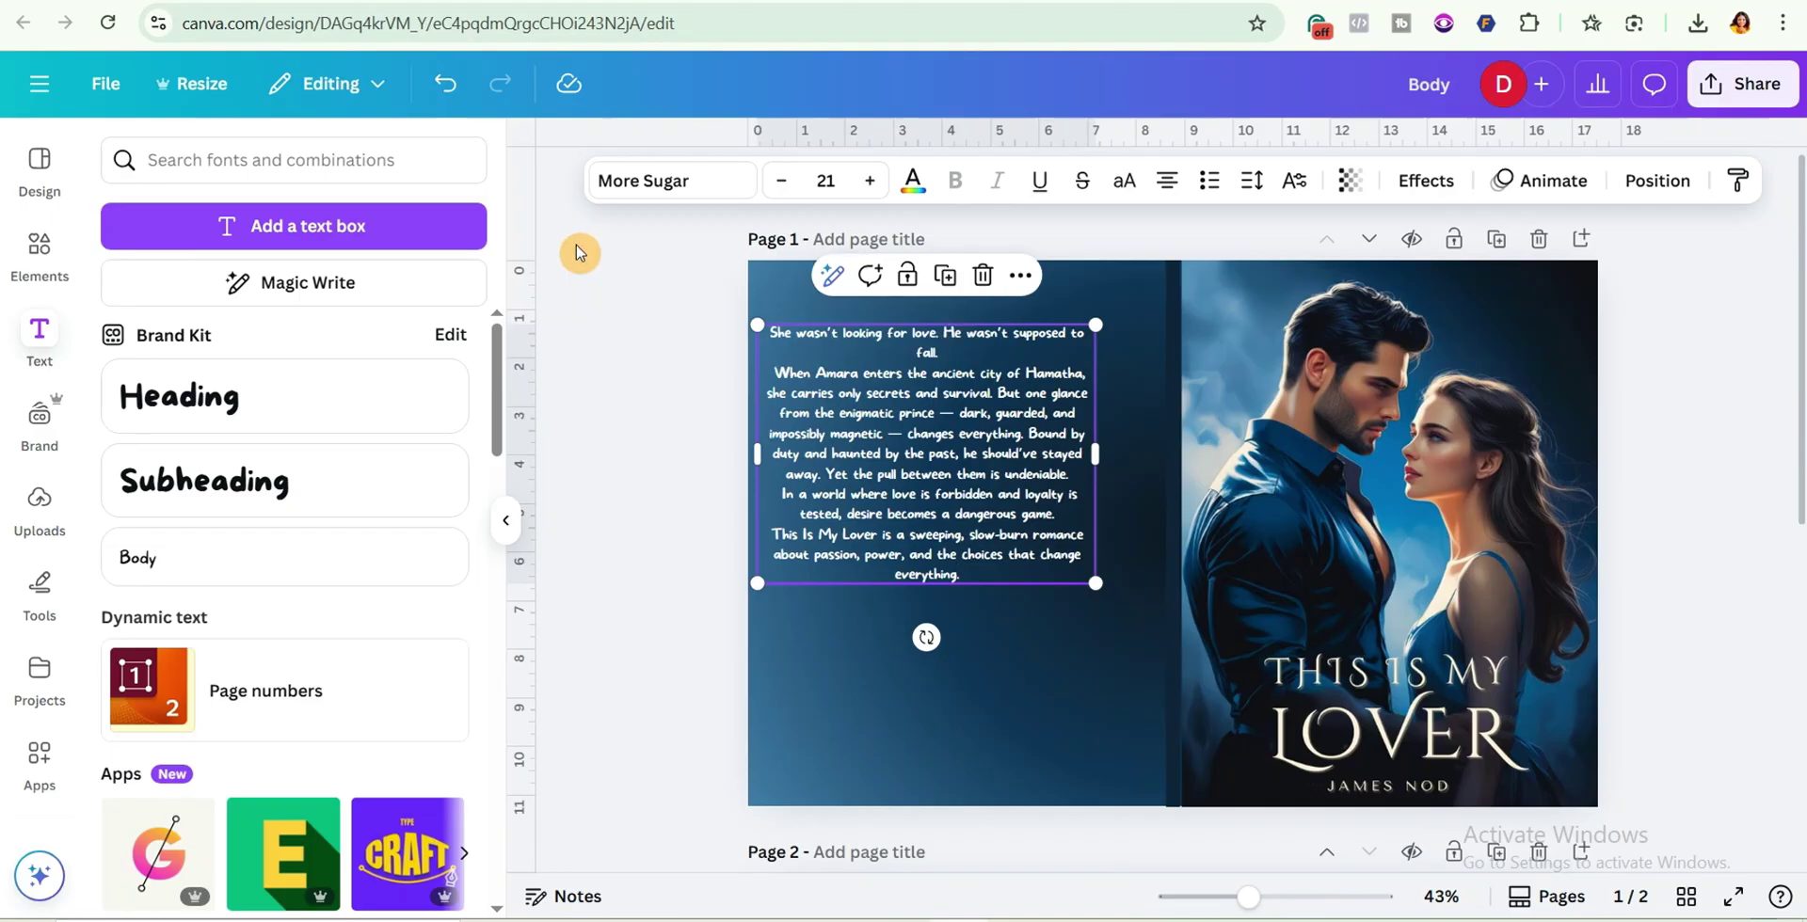
Set the blurb in Arimo, widen its box, justify it, and nudge it into place
click(667, 181)
scroll(283, 565, down, 5)
click(170, 739)
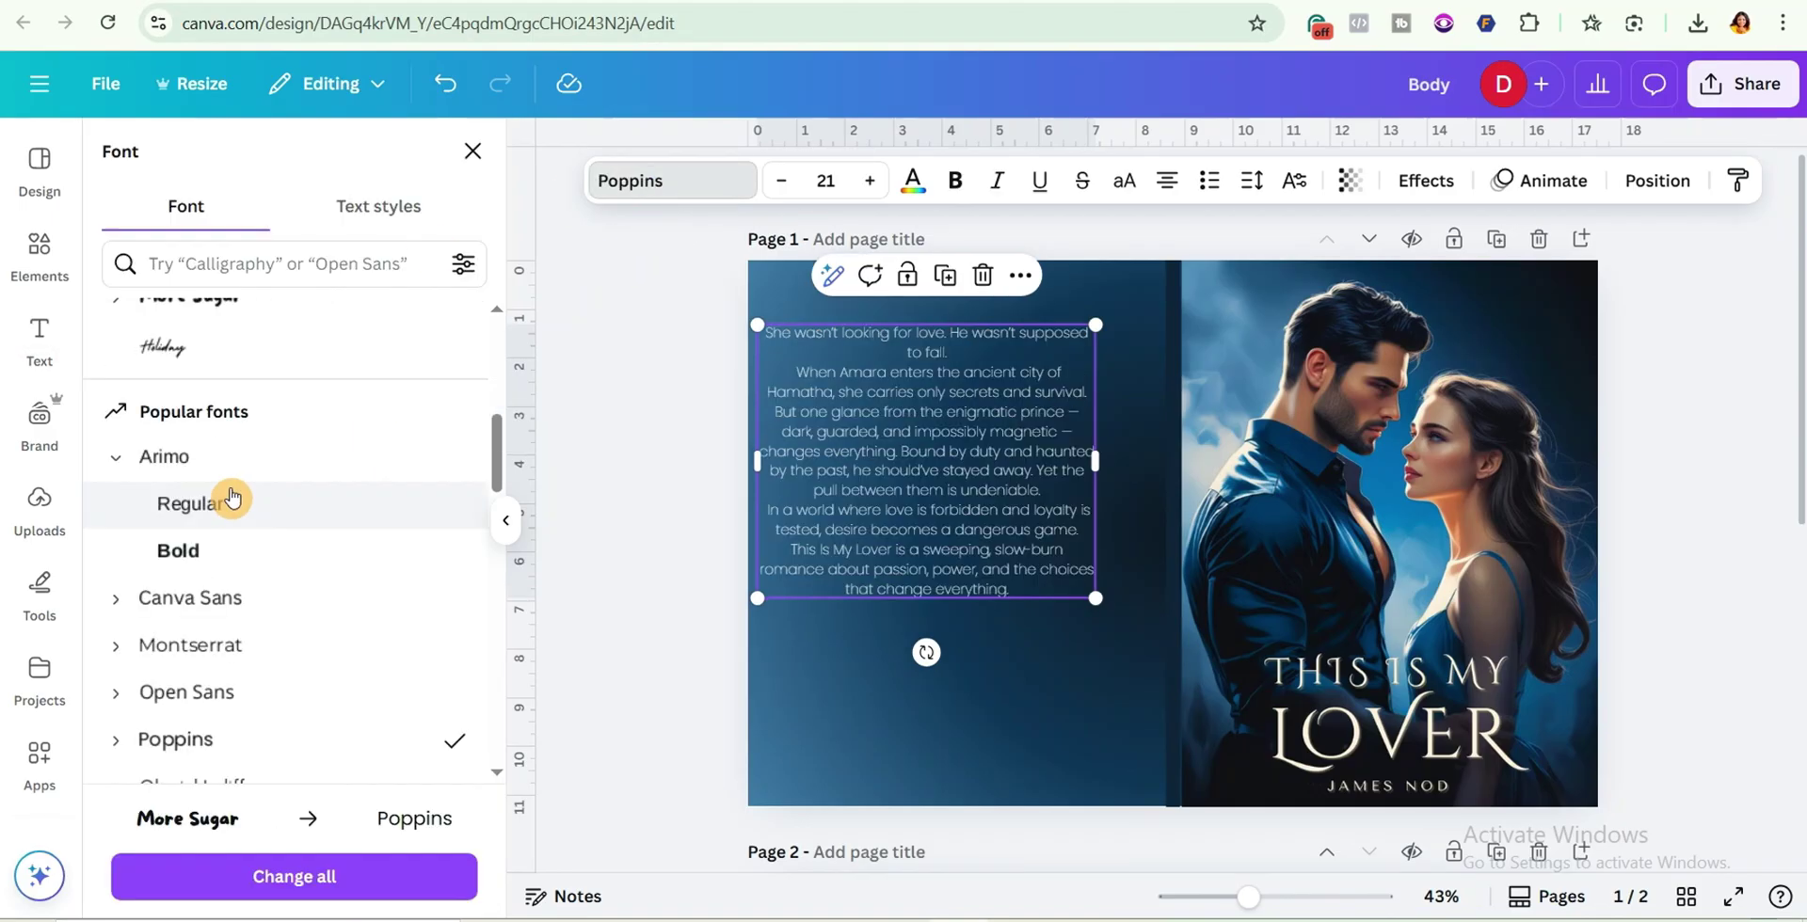
click(201, 513)
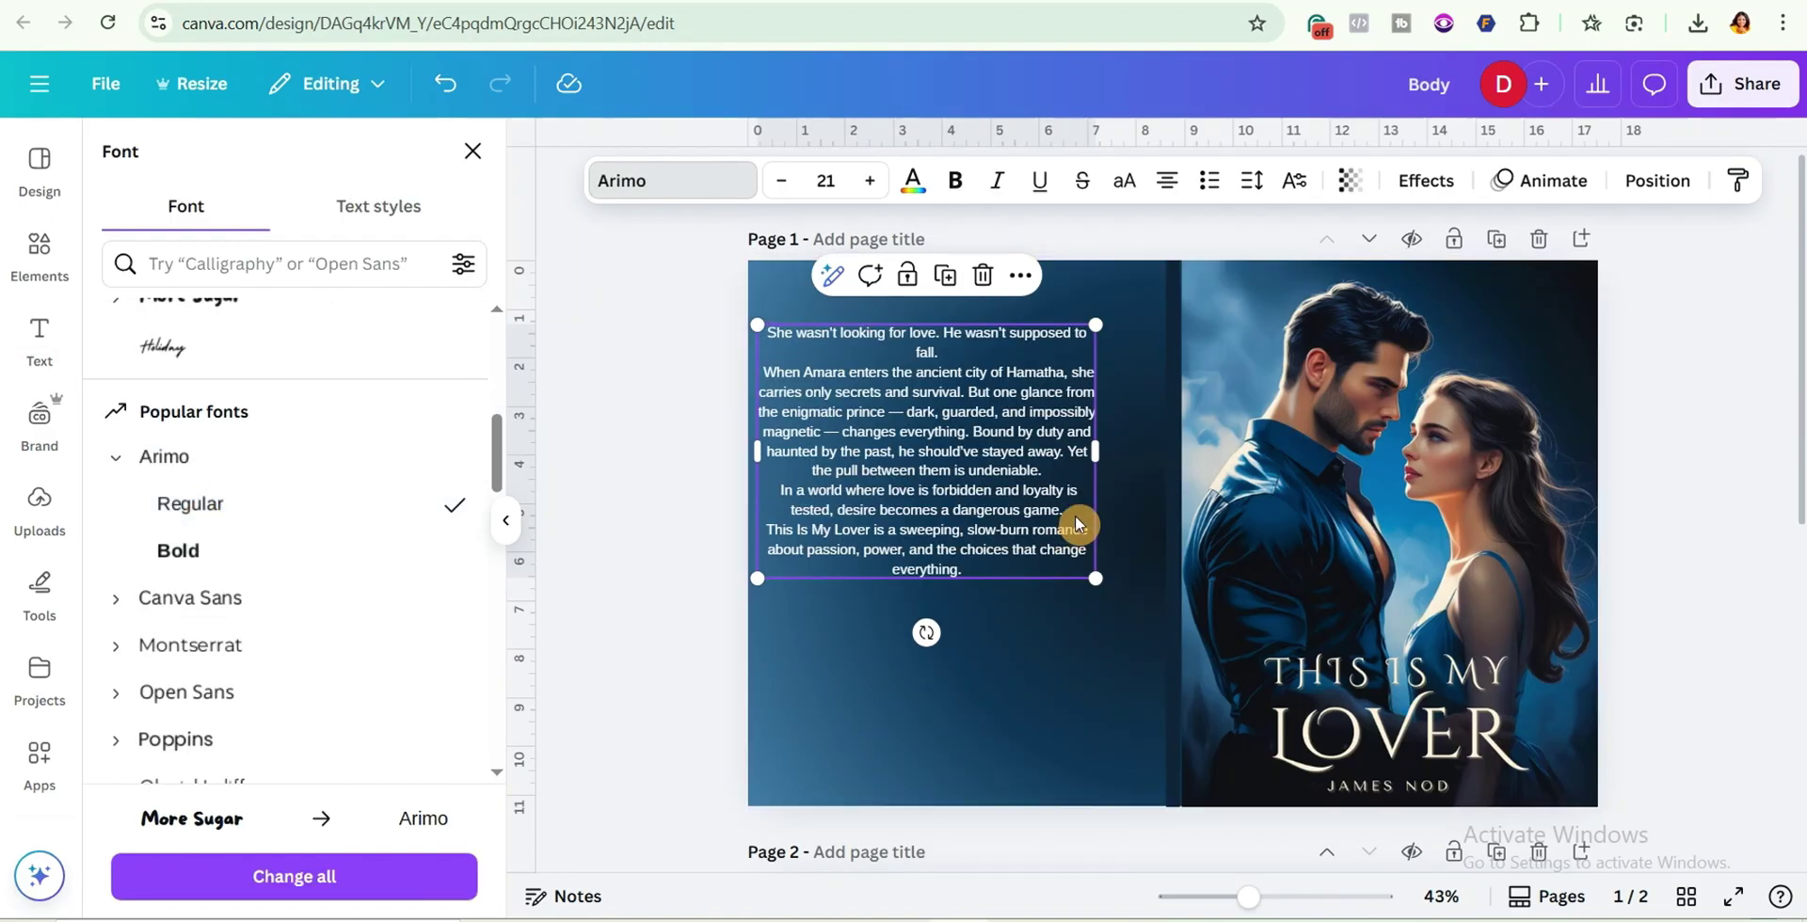
drag(1095, 454, 1143, 452)
click(1165, 184)
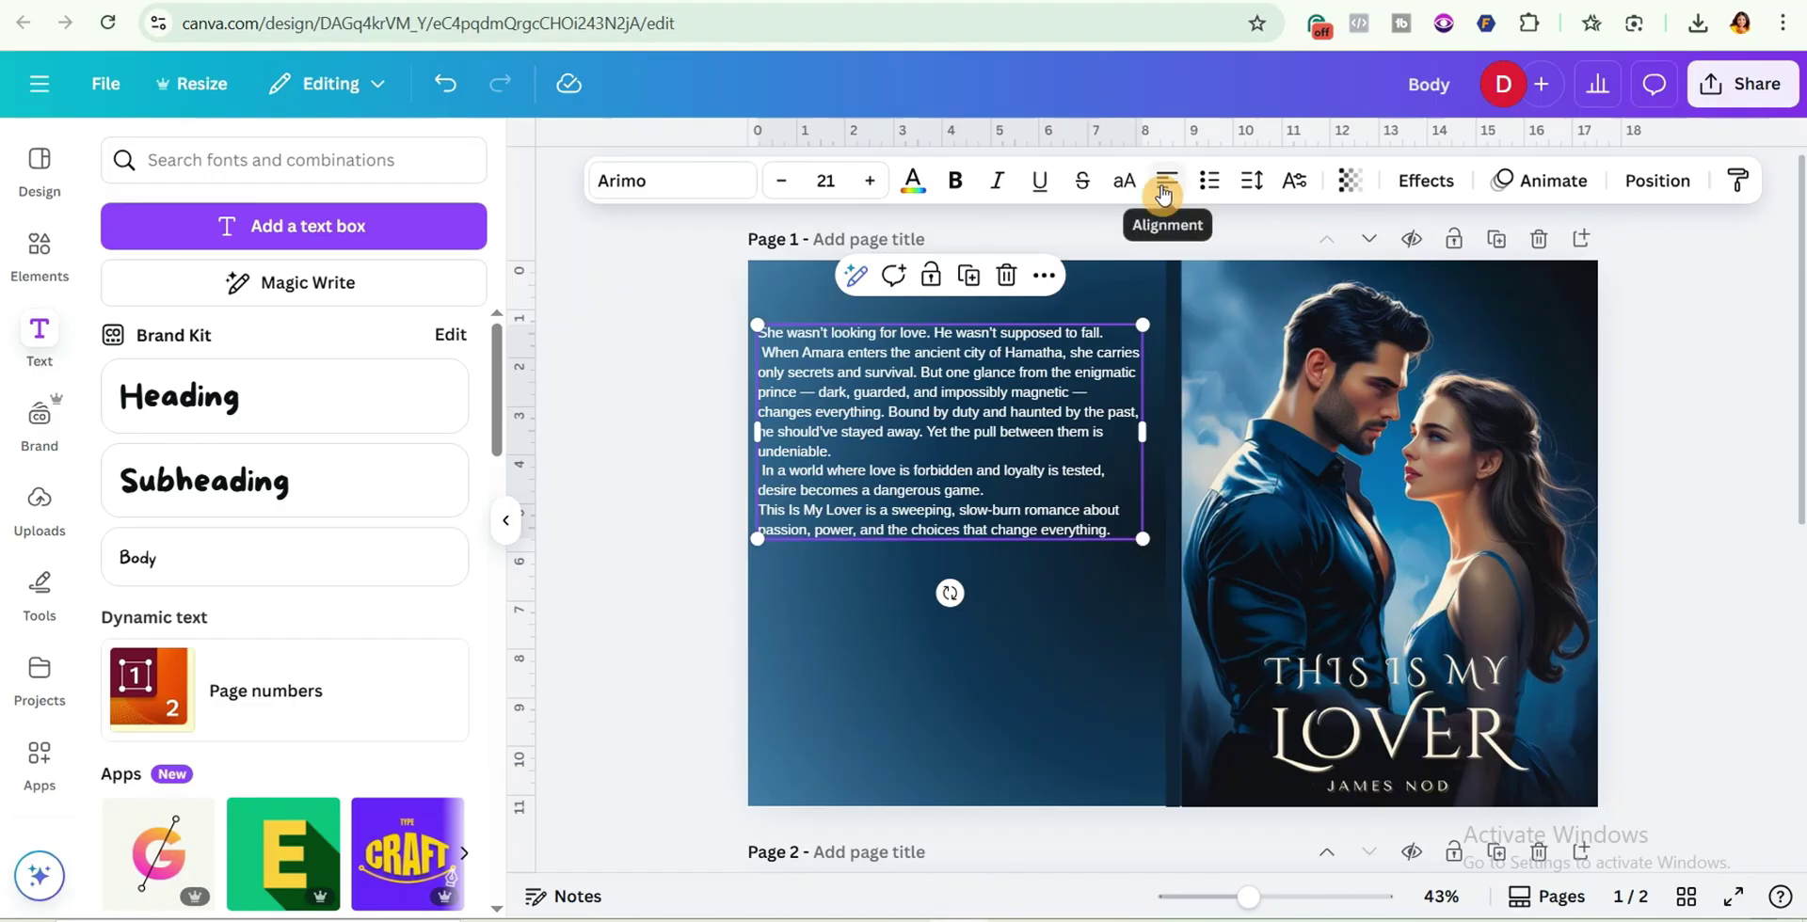
click(1164, 193)
click(923, 671)
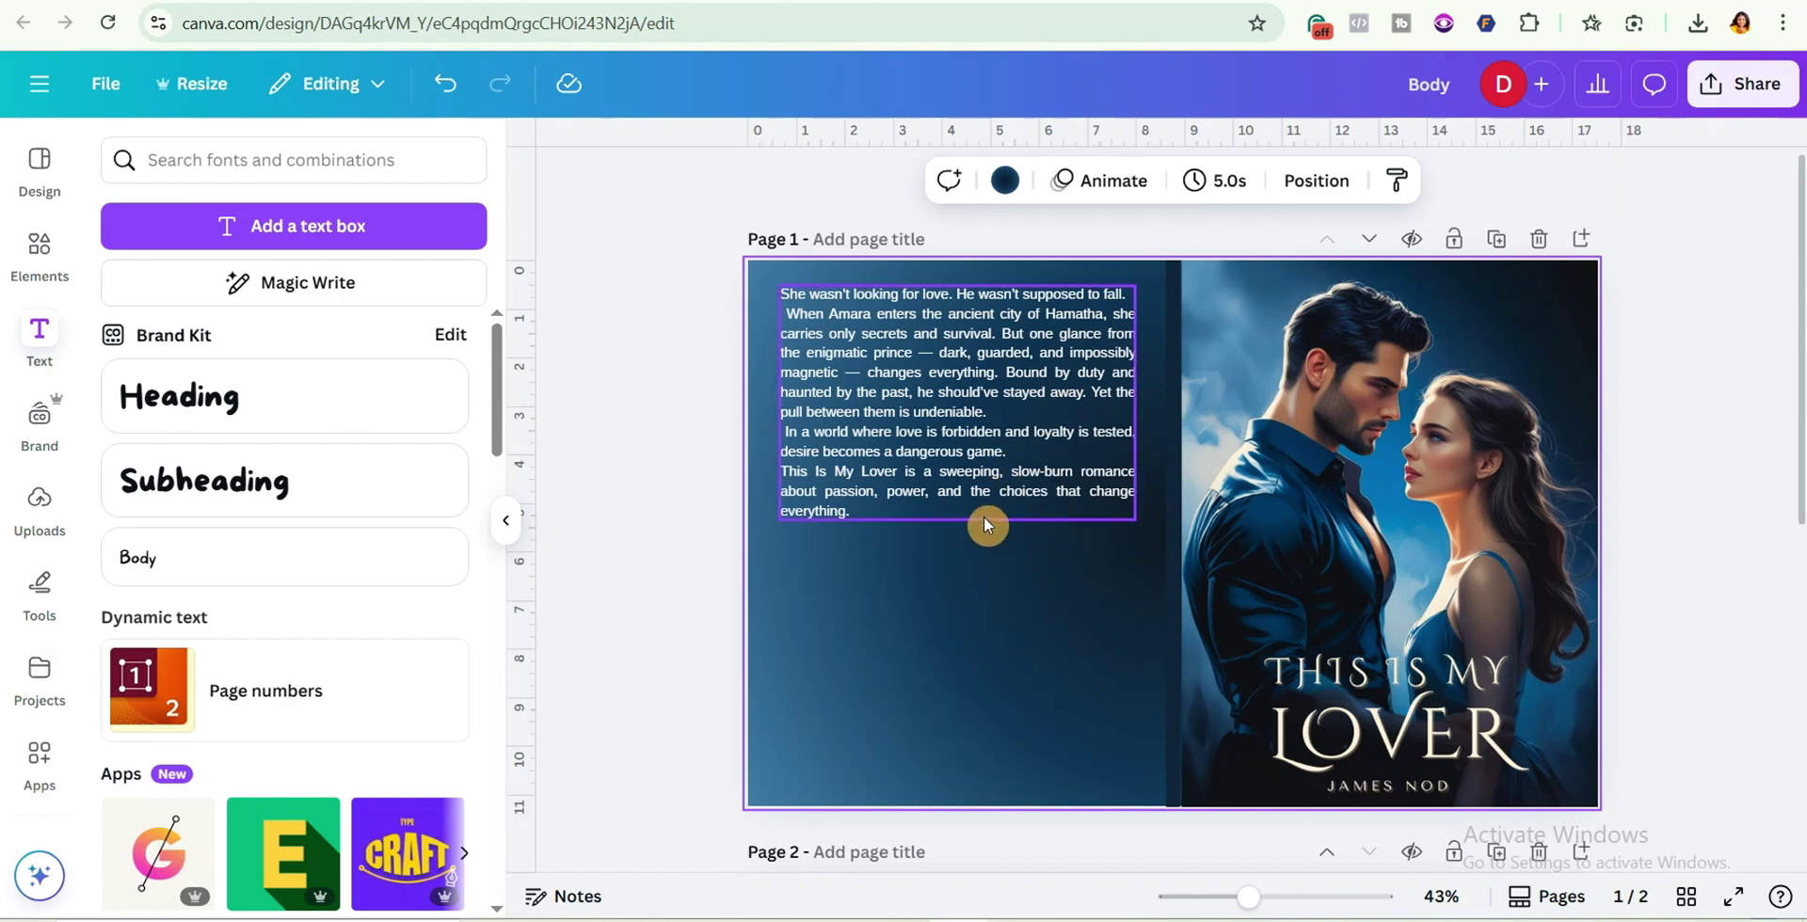
drag(989, 487, 985, 476)
click(761, 490)
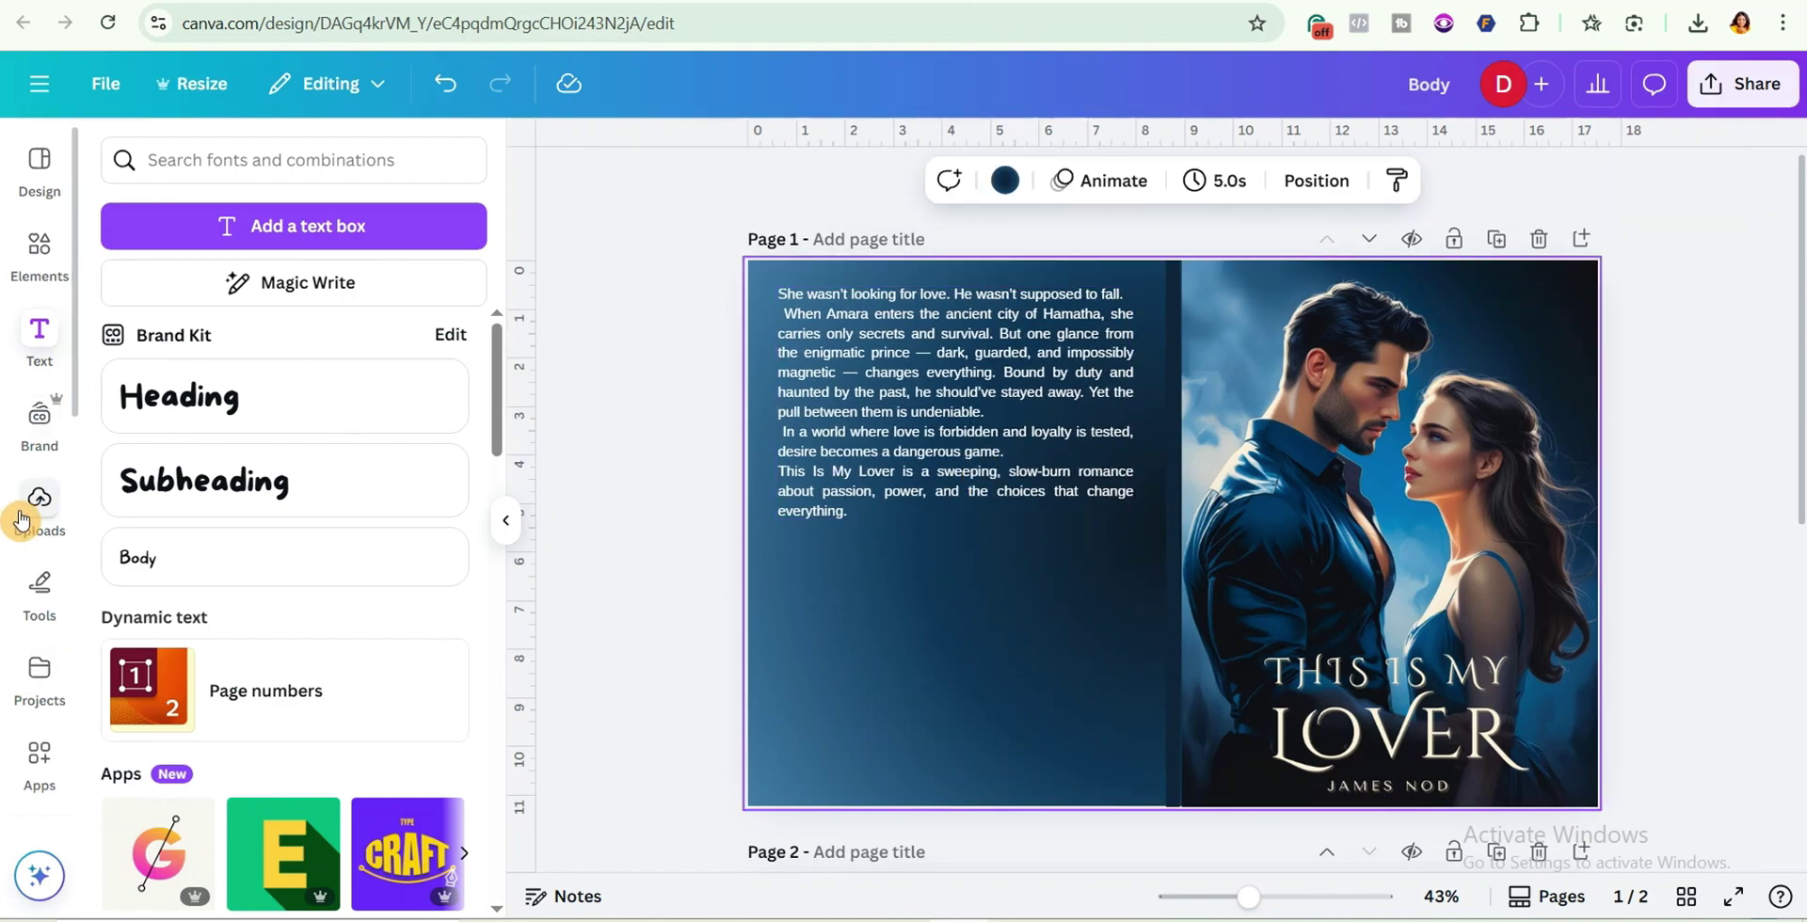
click(34, 516)
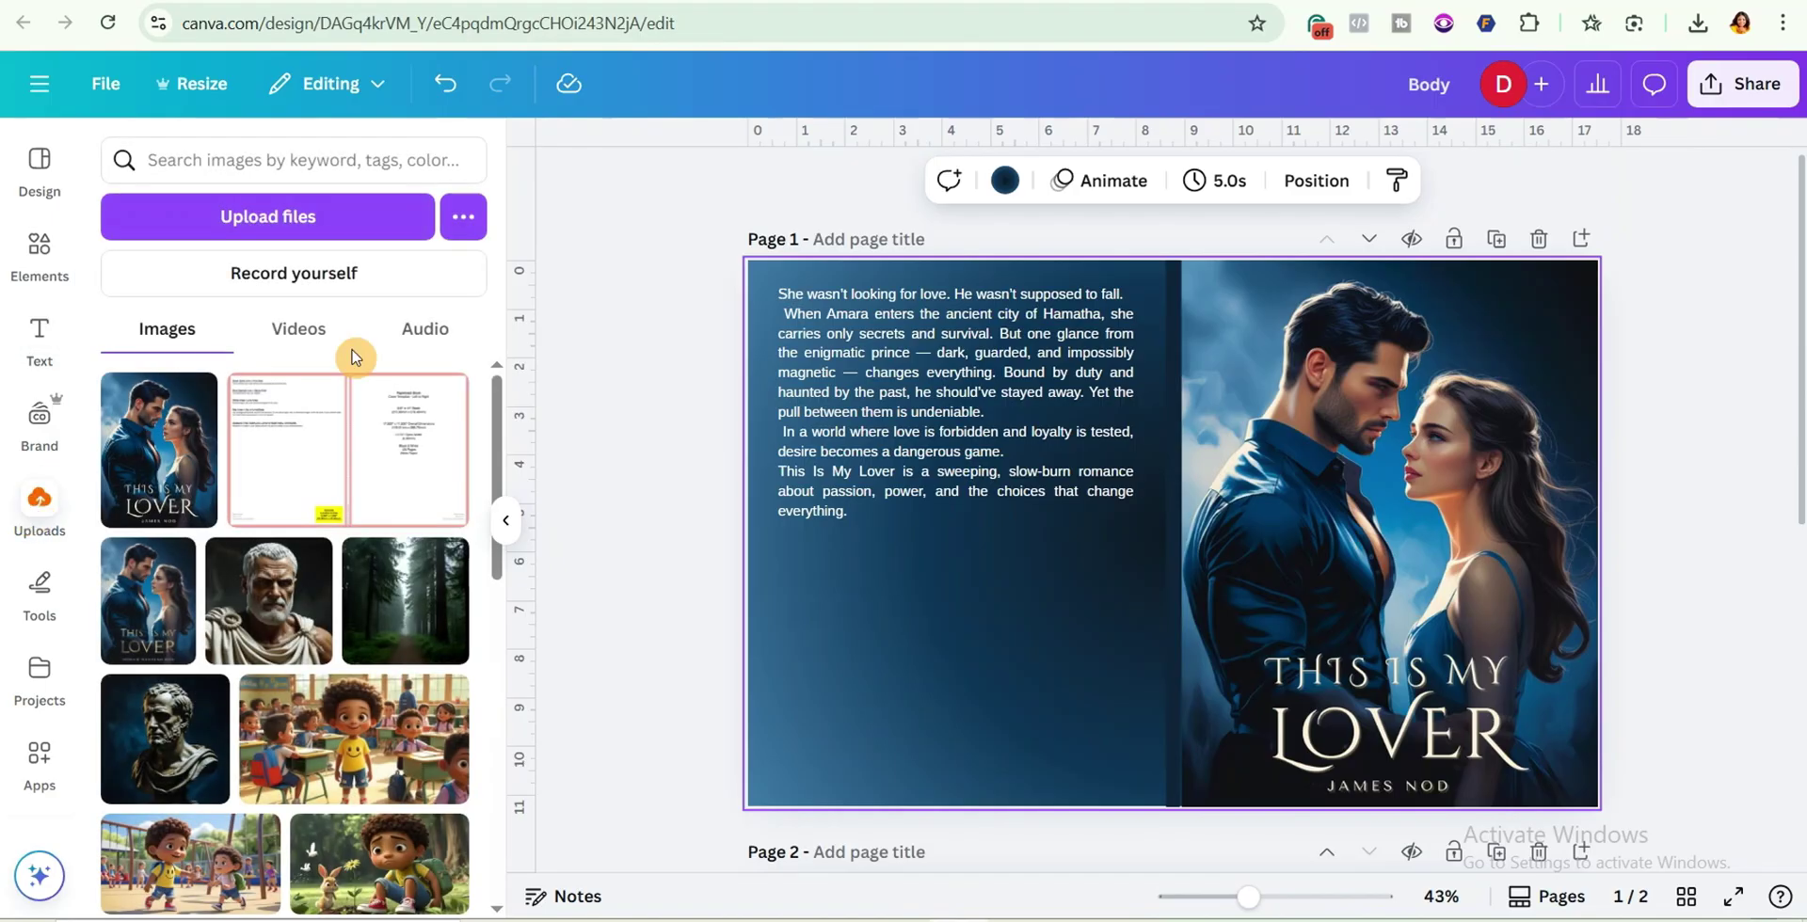
click(270, 480)
drag(1024, 596, 913, 542)
drag(1383, 671, 1597, 806)
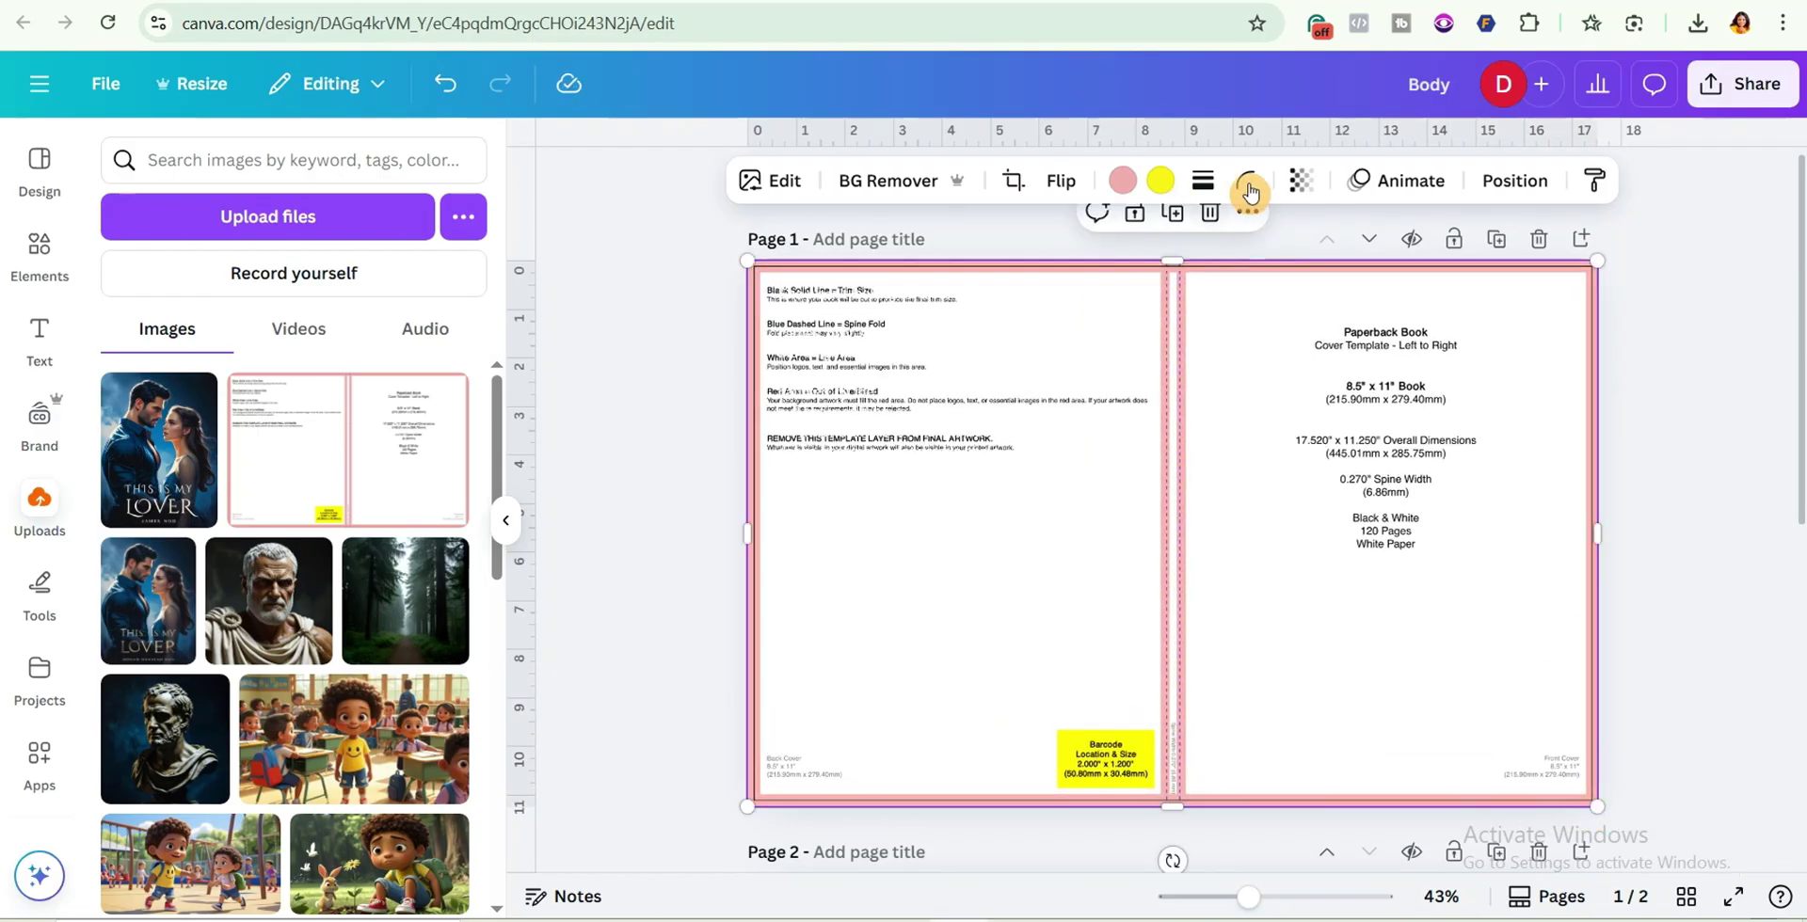
click(1301, 181)
drag(1363, 277, 1281, 283)
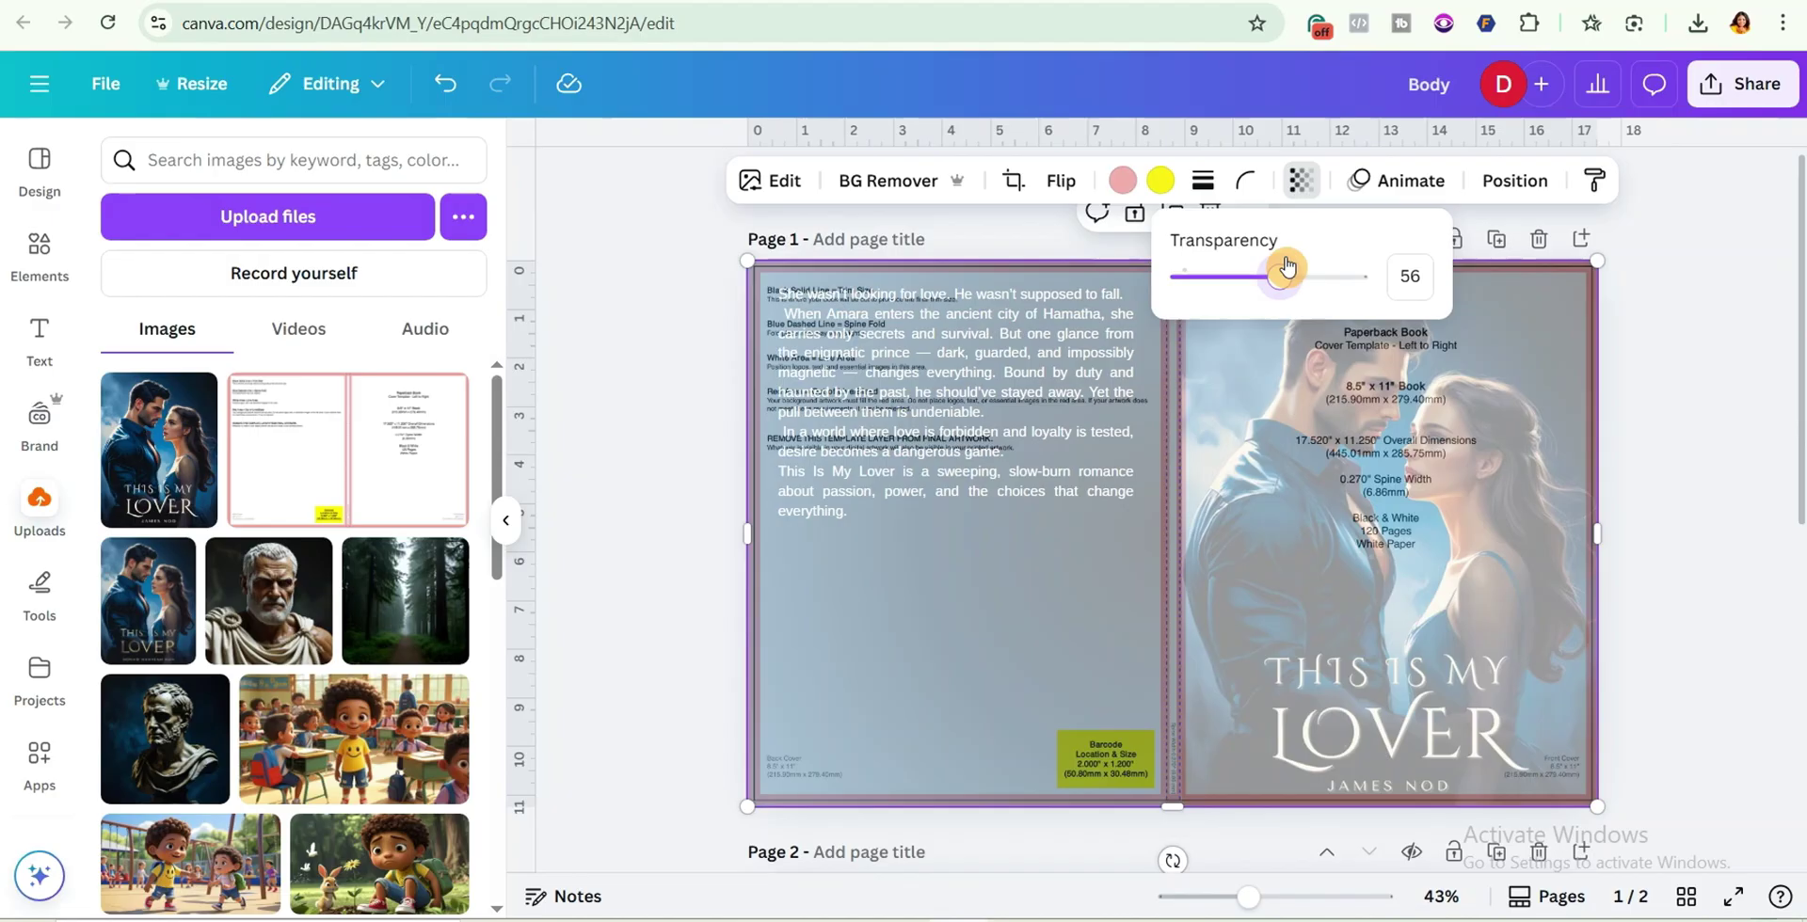
click(1659, 354)
drag(1311, 455, 1291, 543)
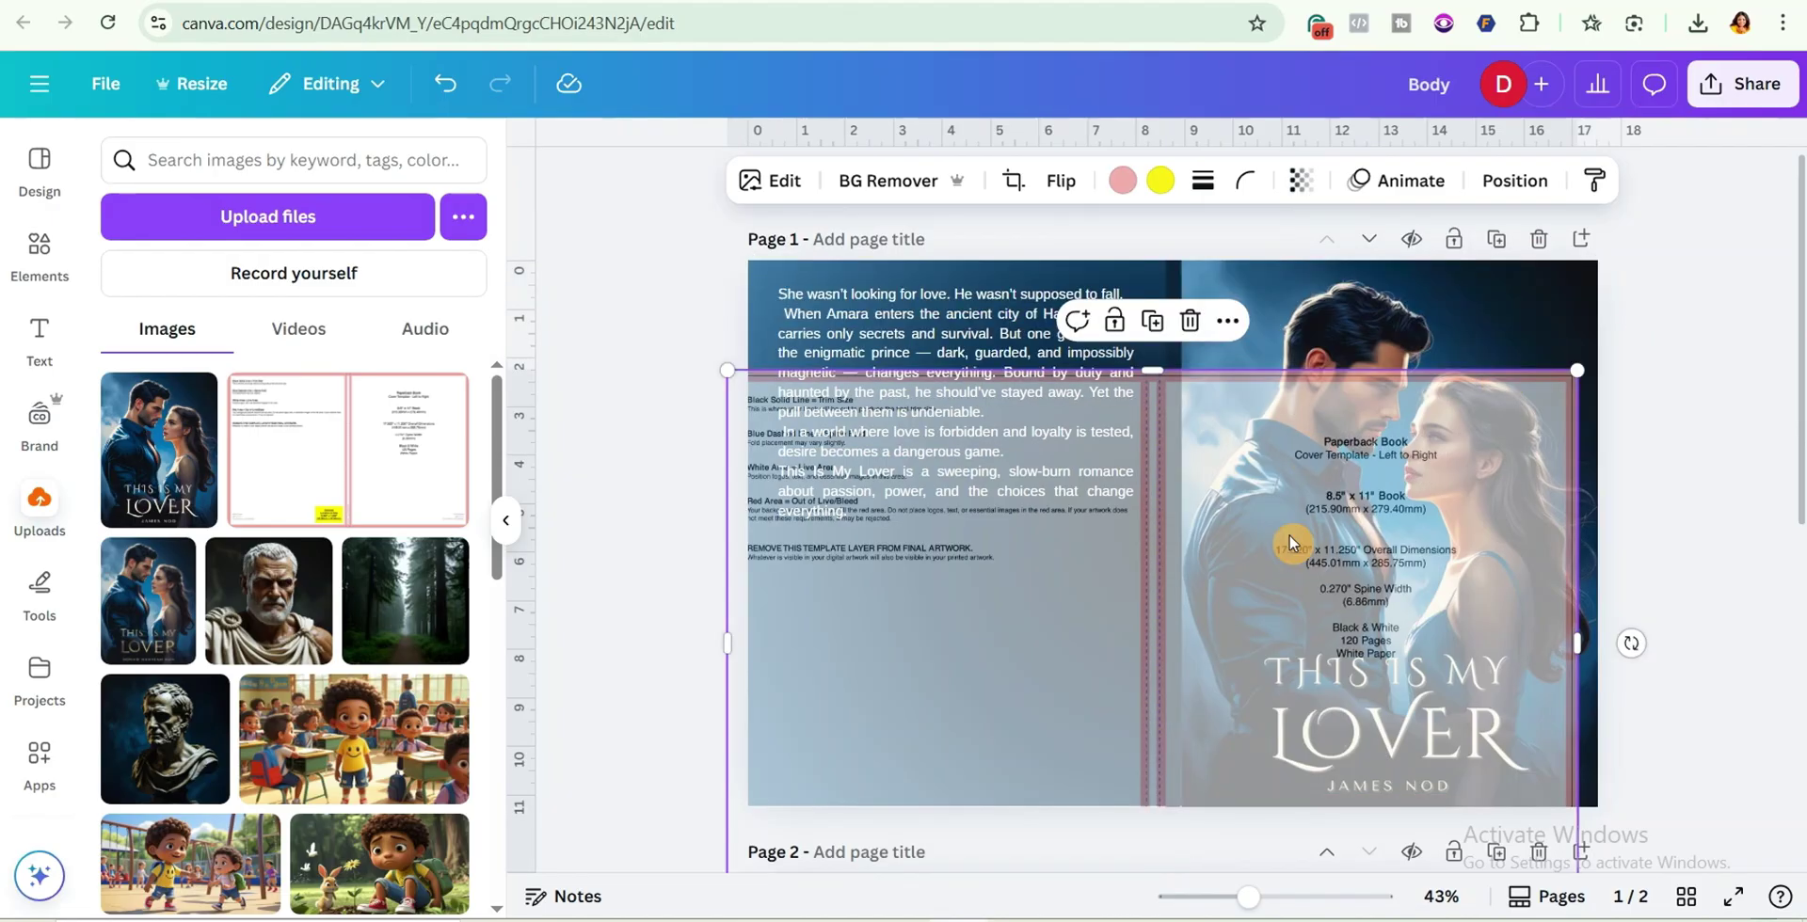
key(Delete)
click(1002, 410)
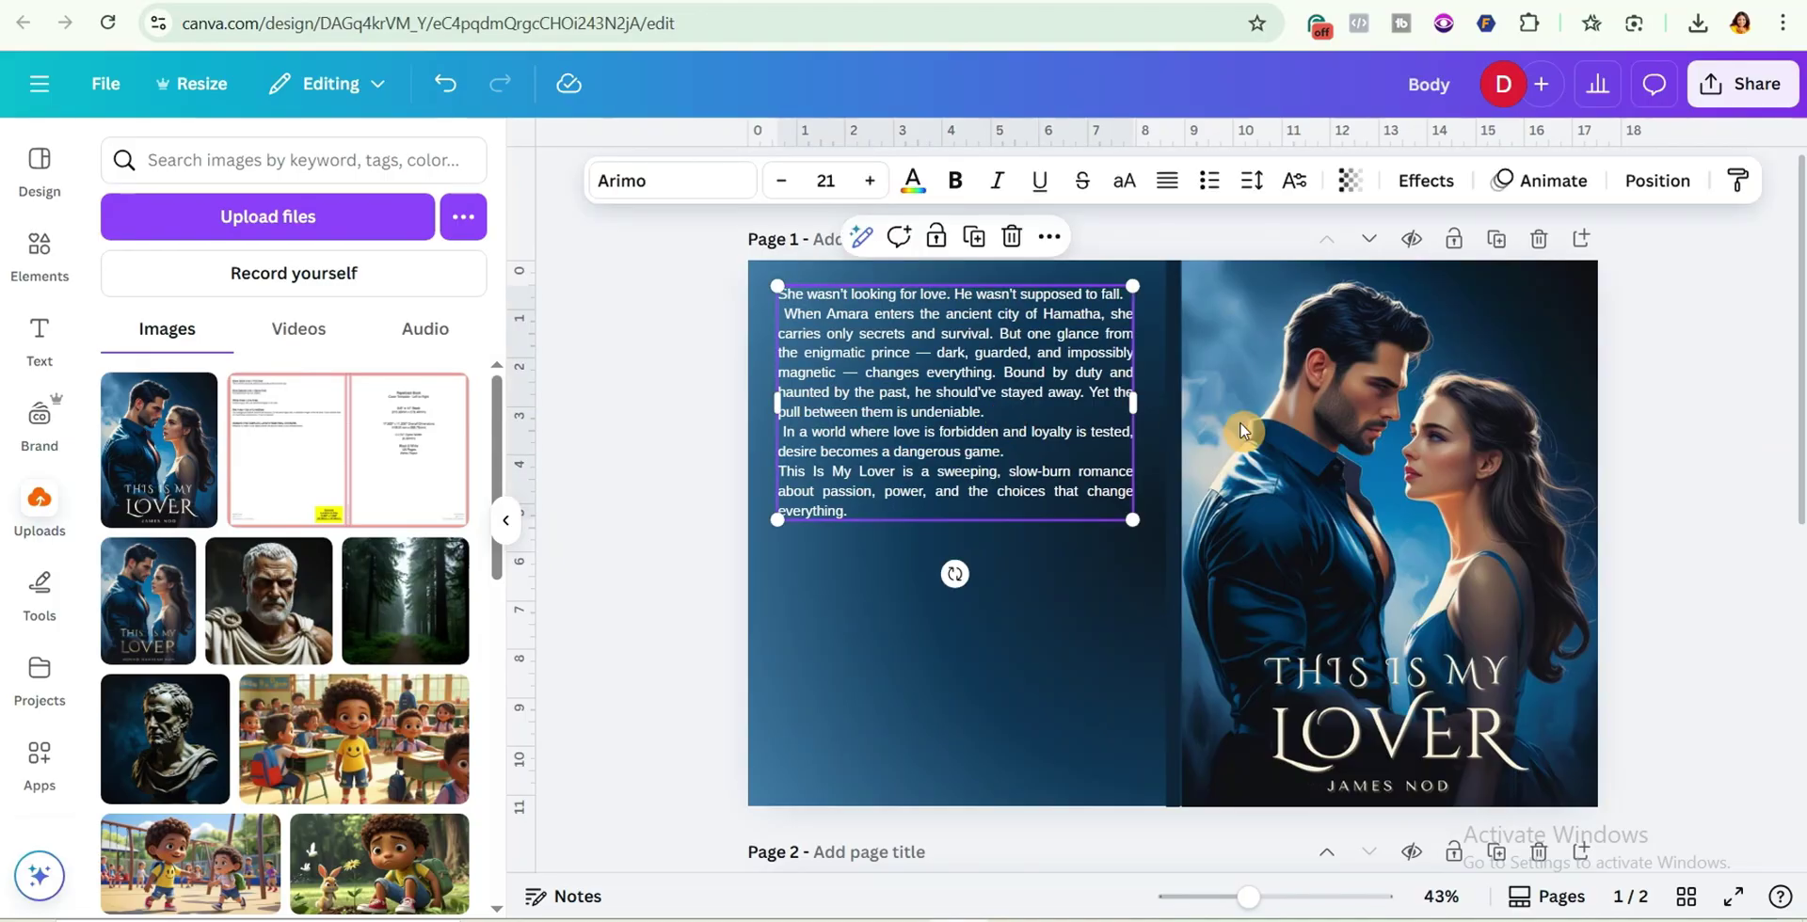
click(1641, 588)
scroll(1619, 598, down, 5)
click(932, 412)
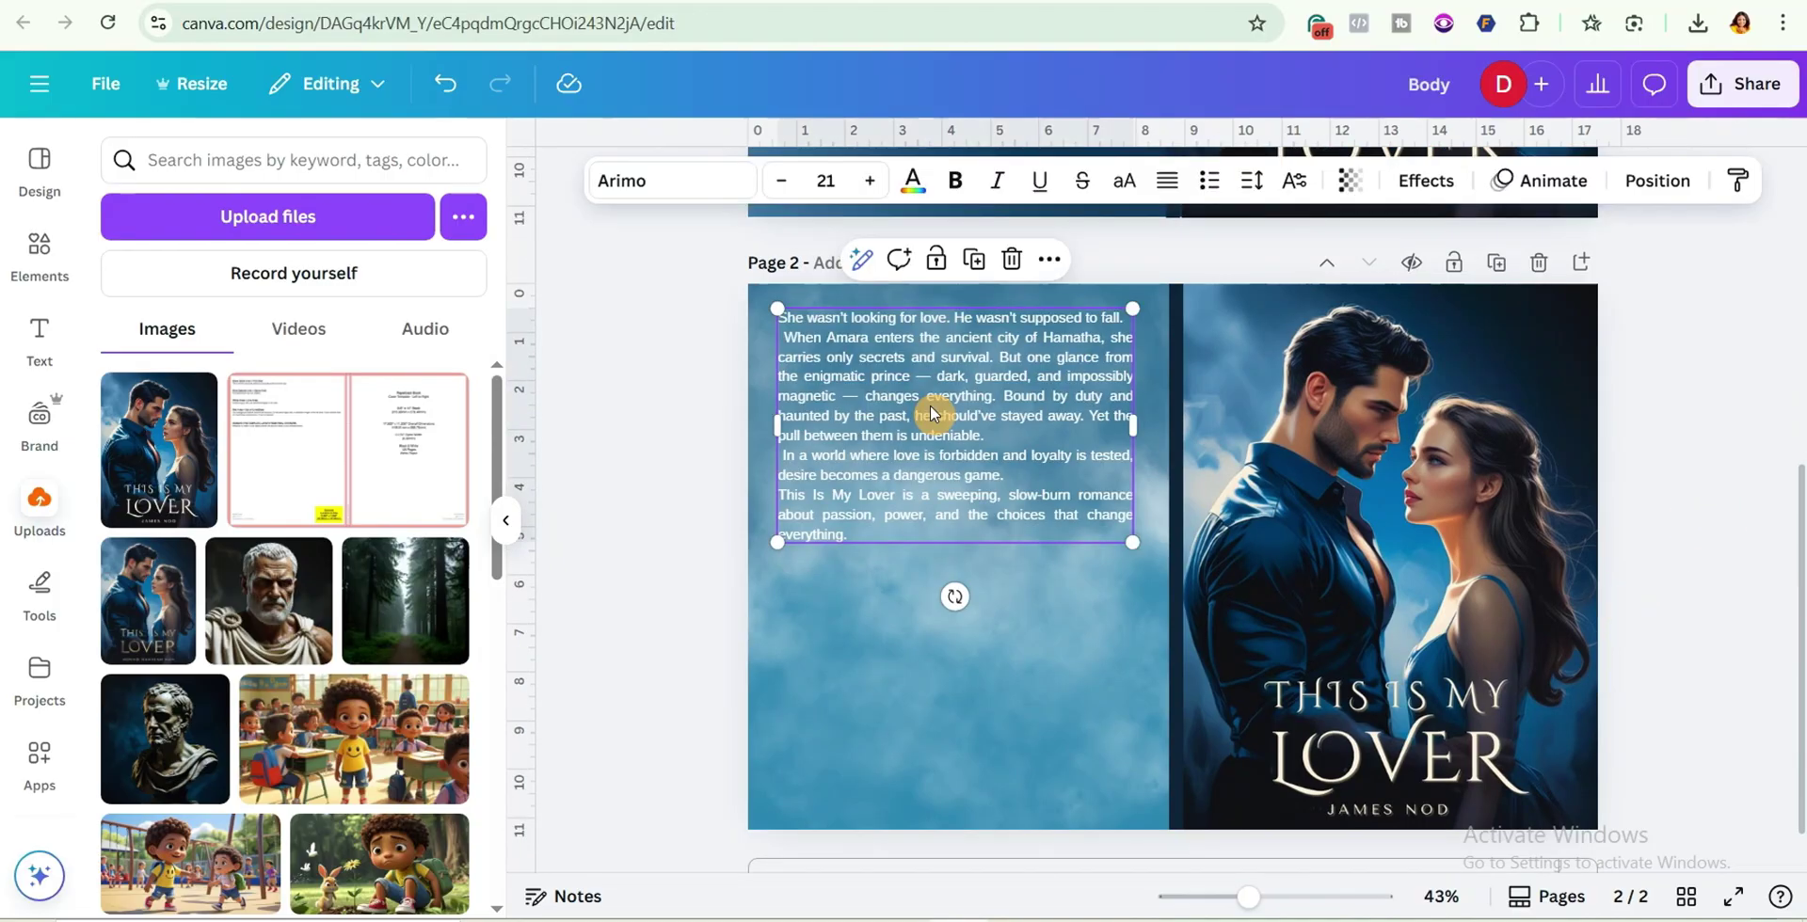
click(1682, 494)
scroll(1683, 494, up, 5)
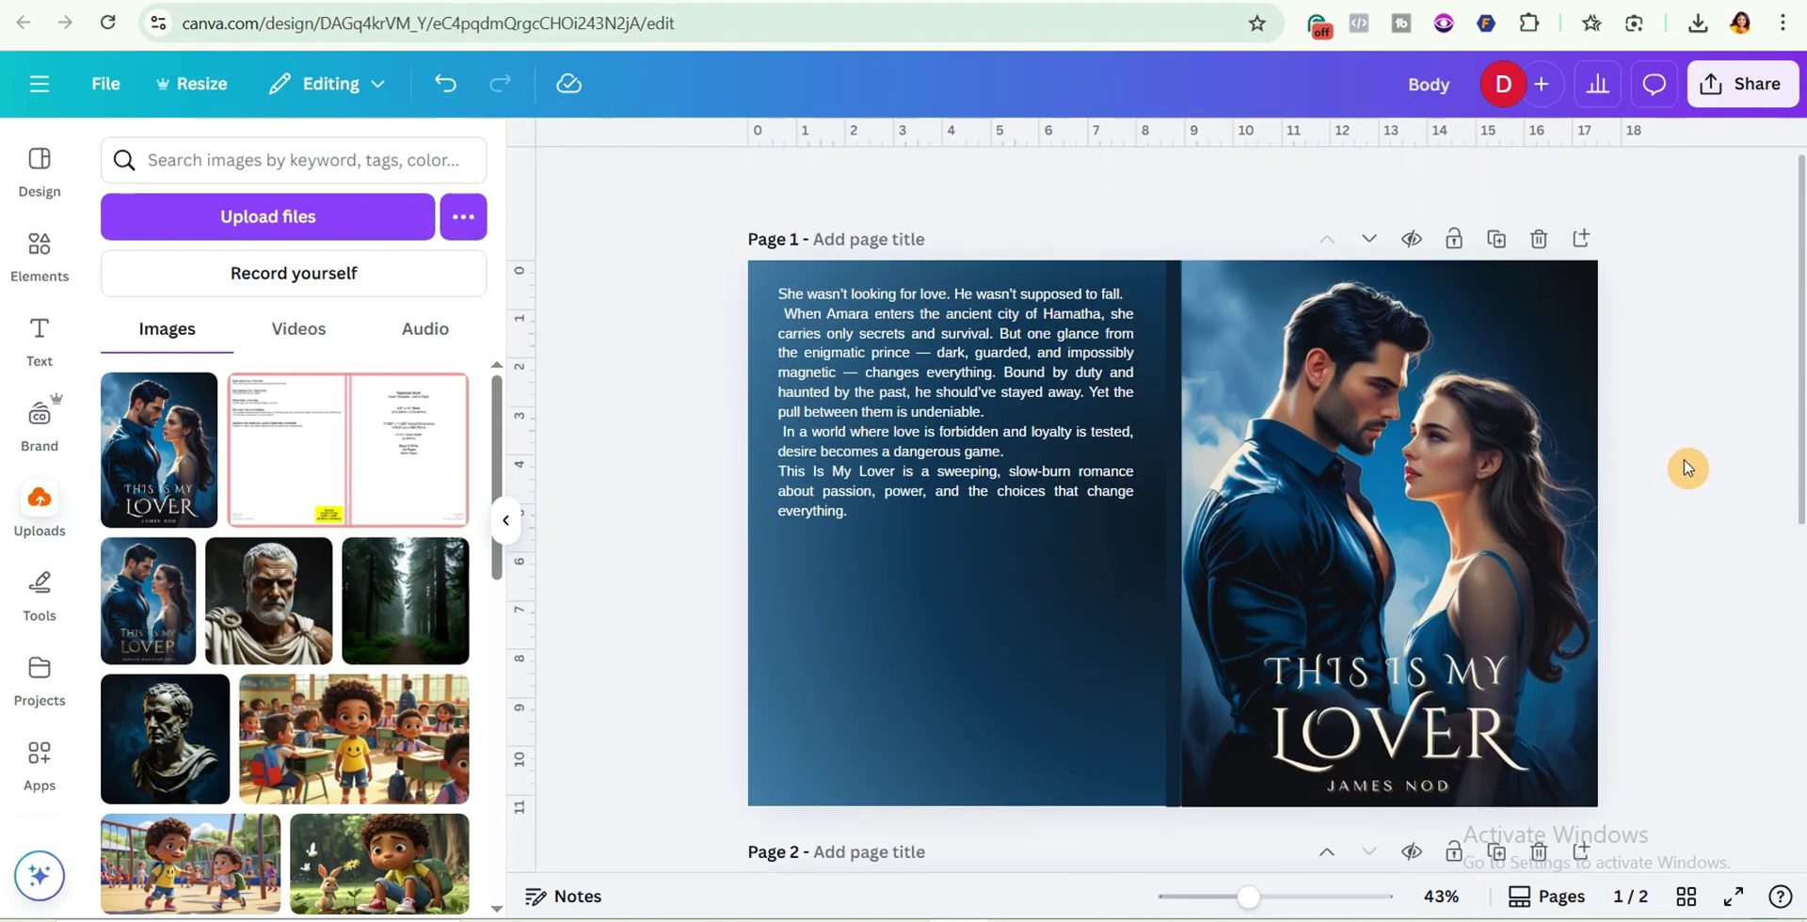
scroll(1688, 468, down, 5)
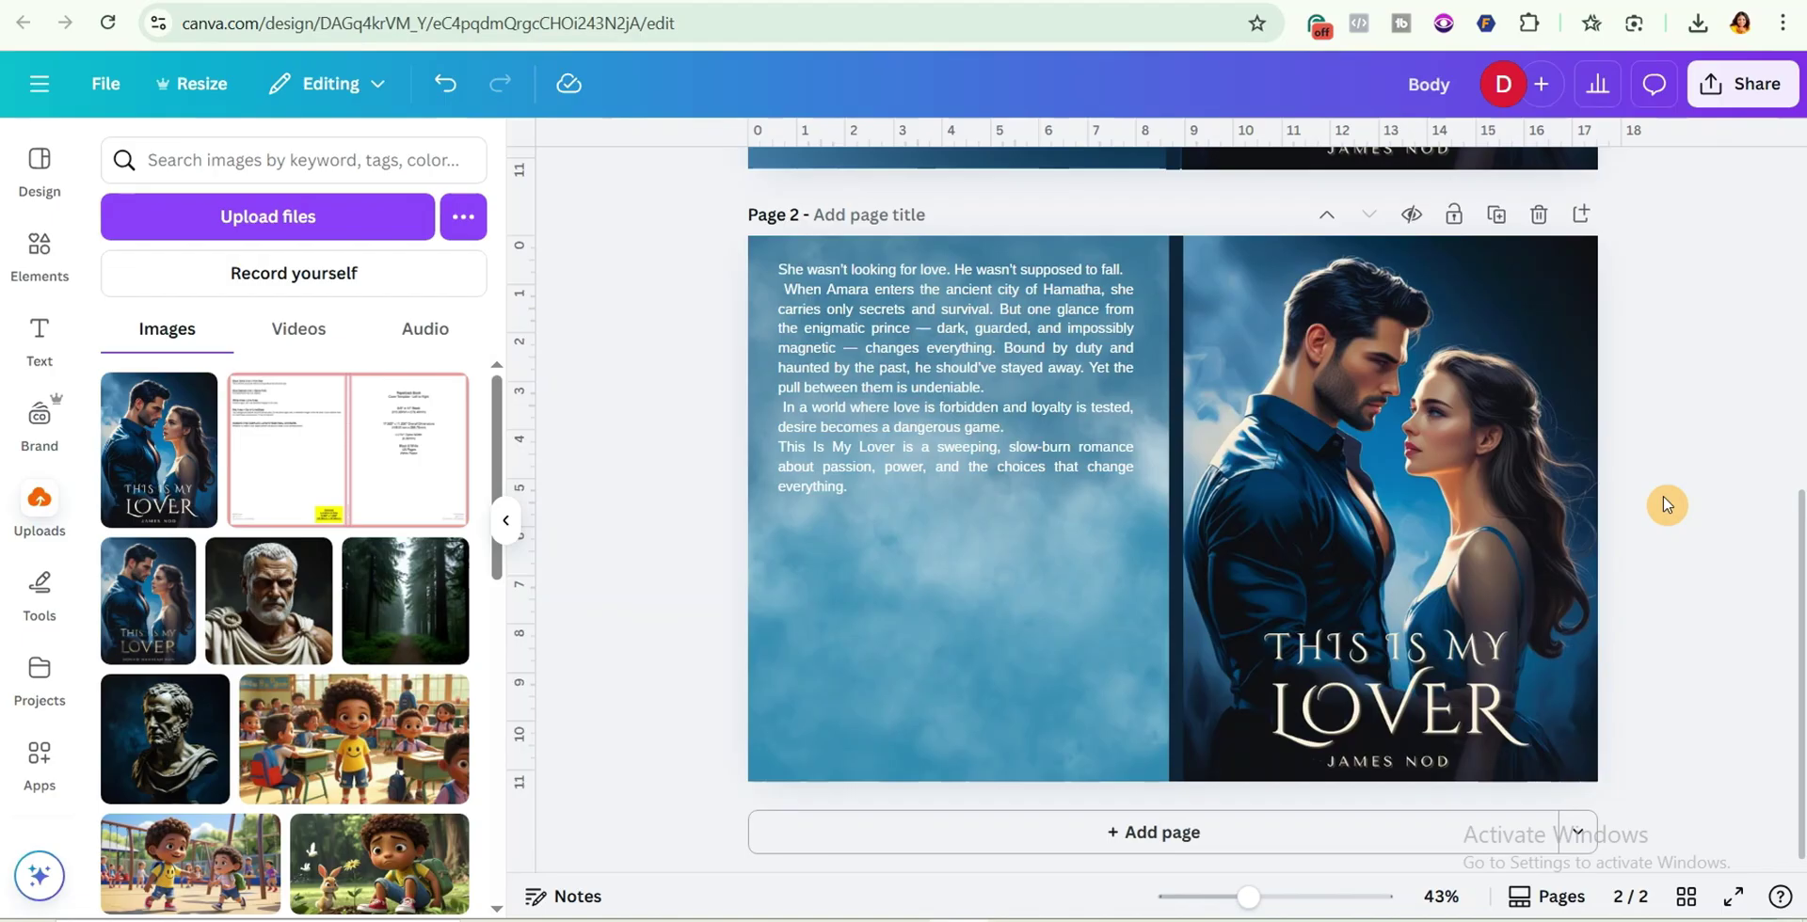
scroll(1671, 471, up, 5)
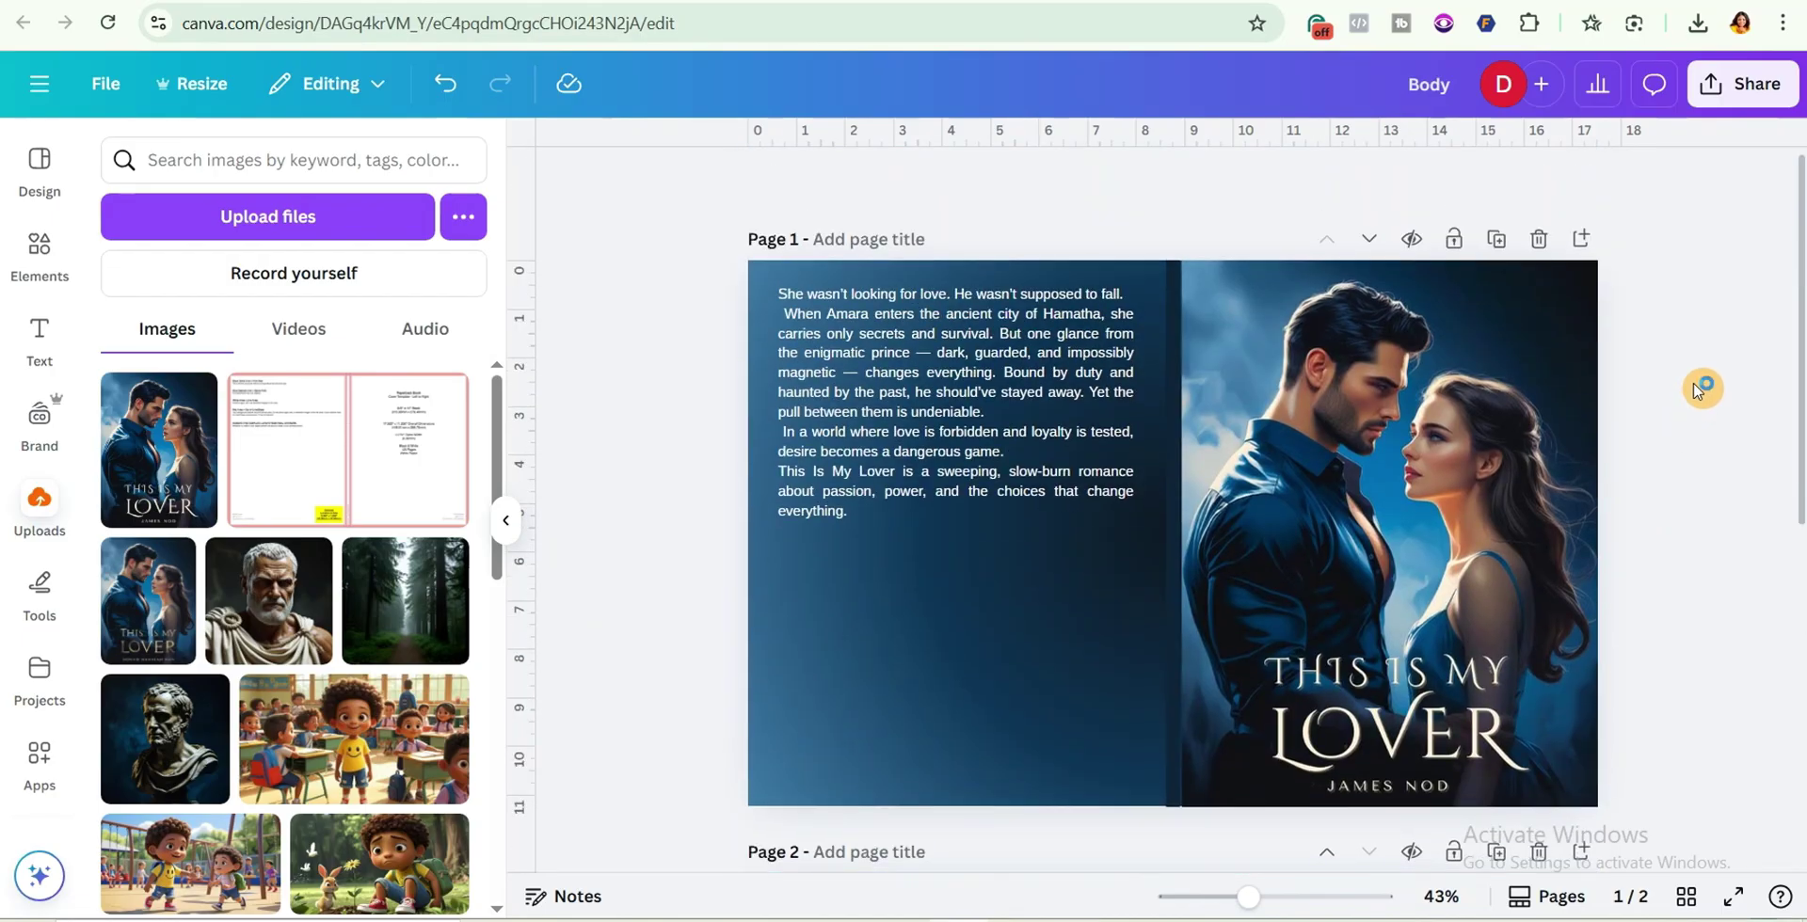
scroll(1699, 389, down, 1)
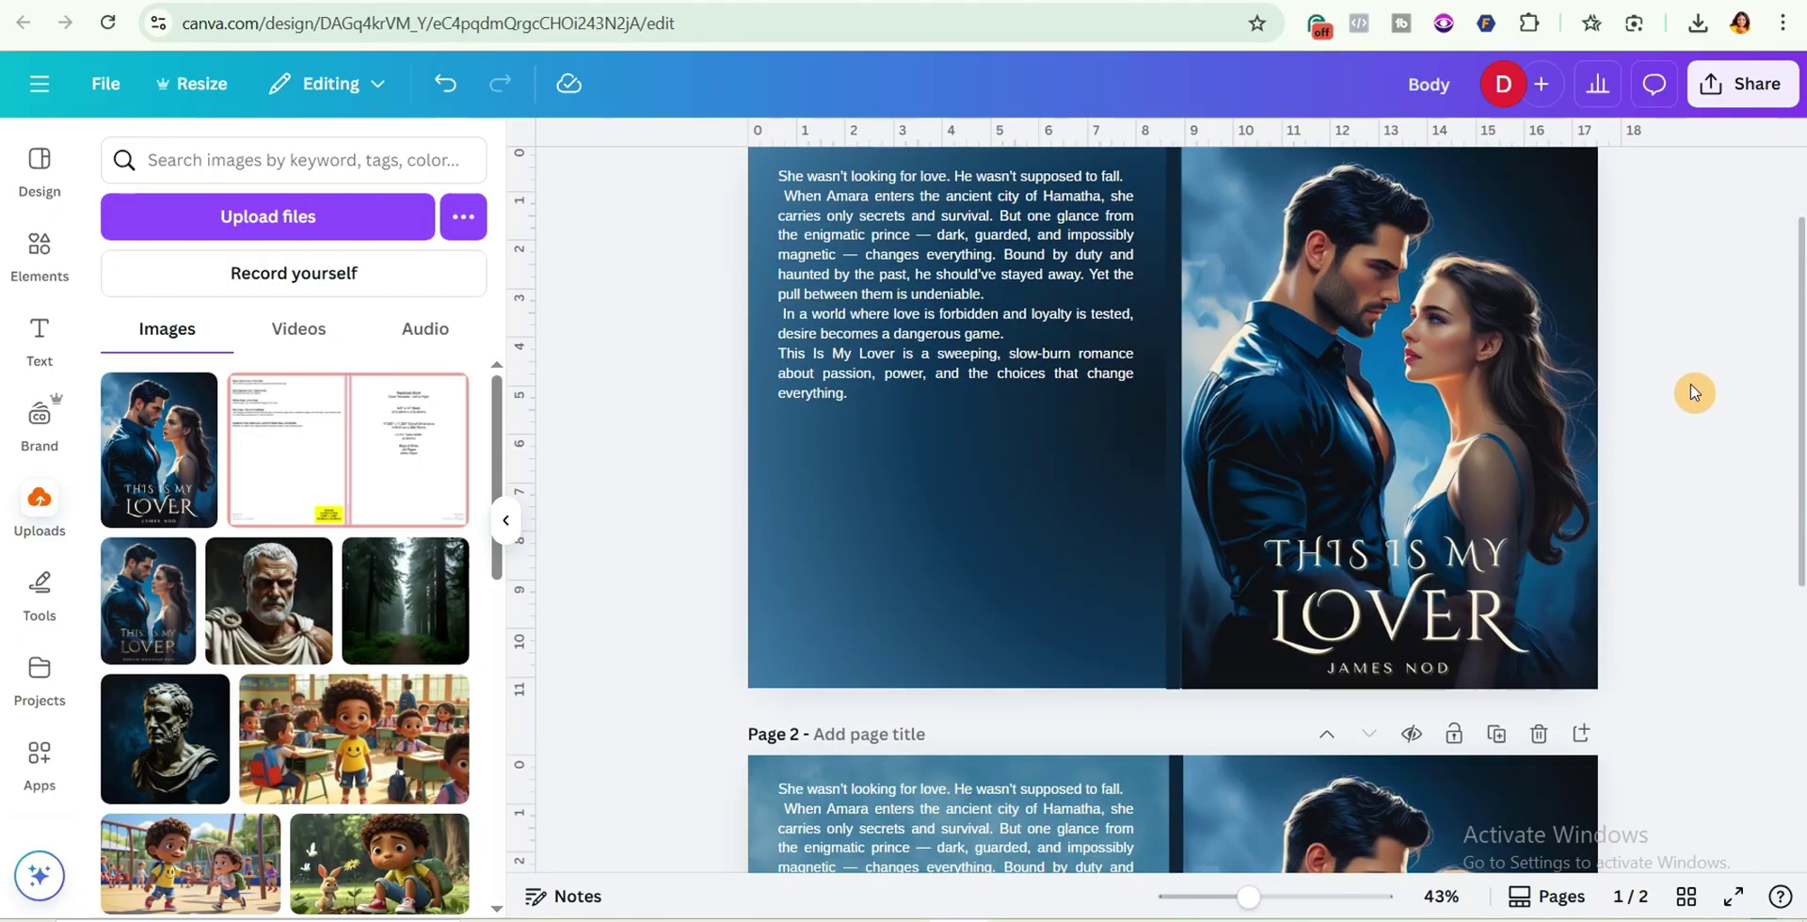
scroll(1695, 393, up, 1)
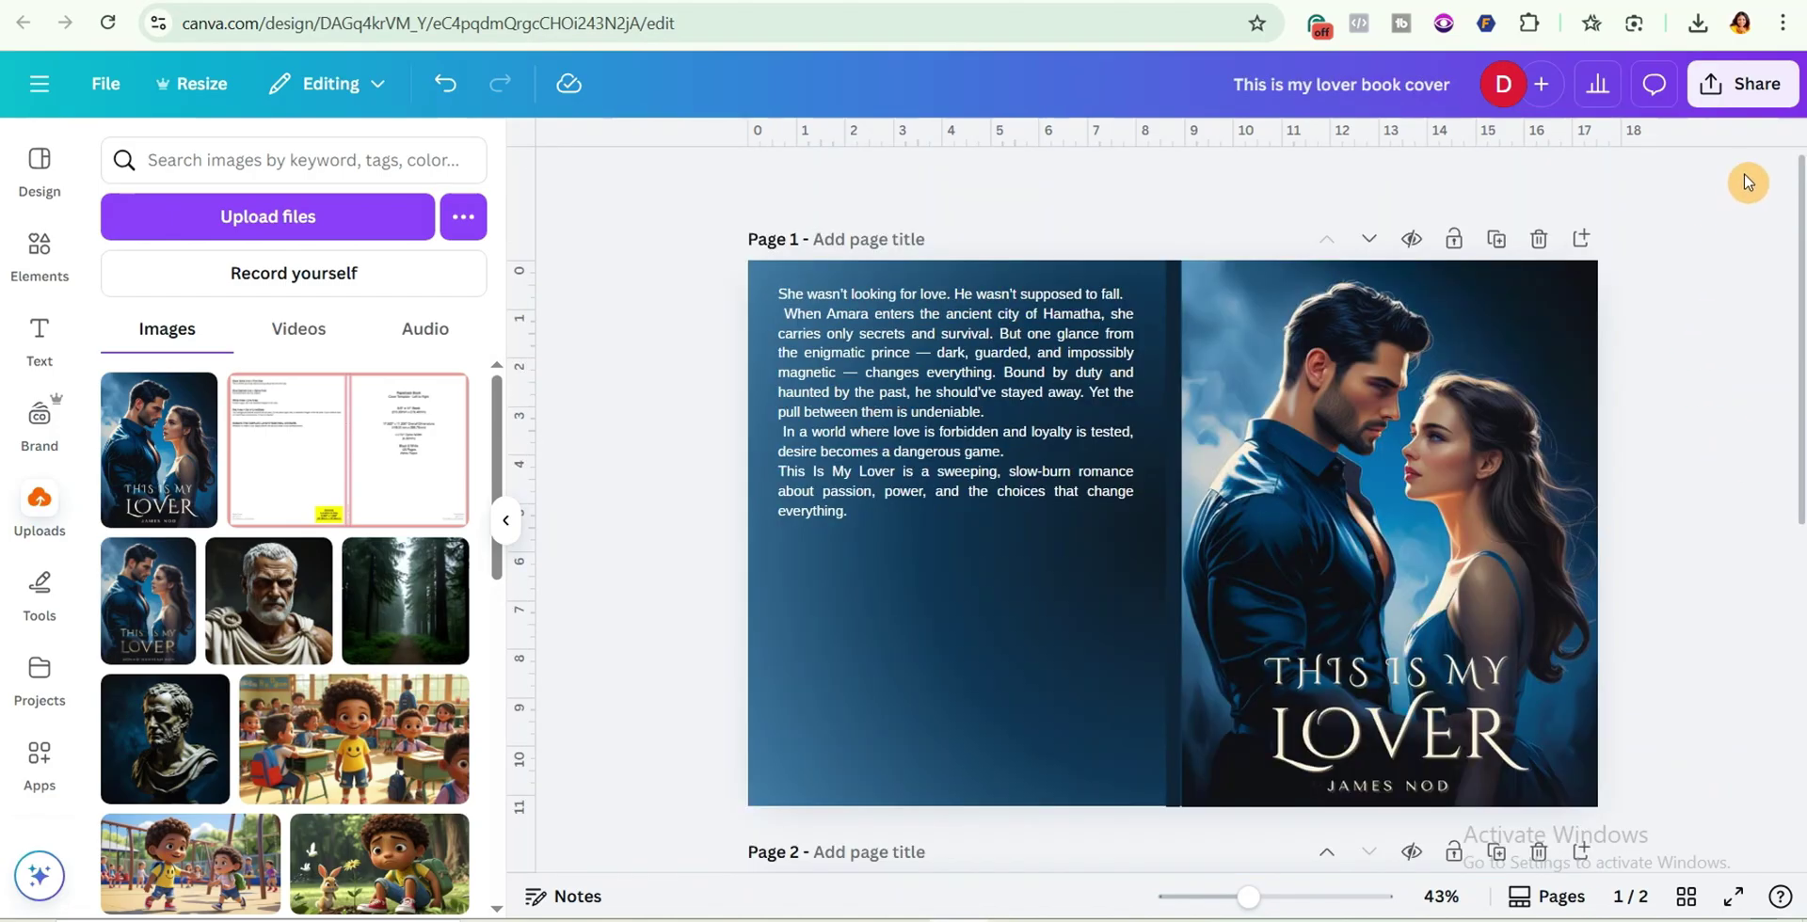
Download only Page 1 as a PDF Print file with the CMYK colour profile
click(1743, 83)
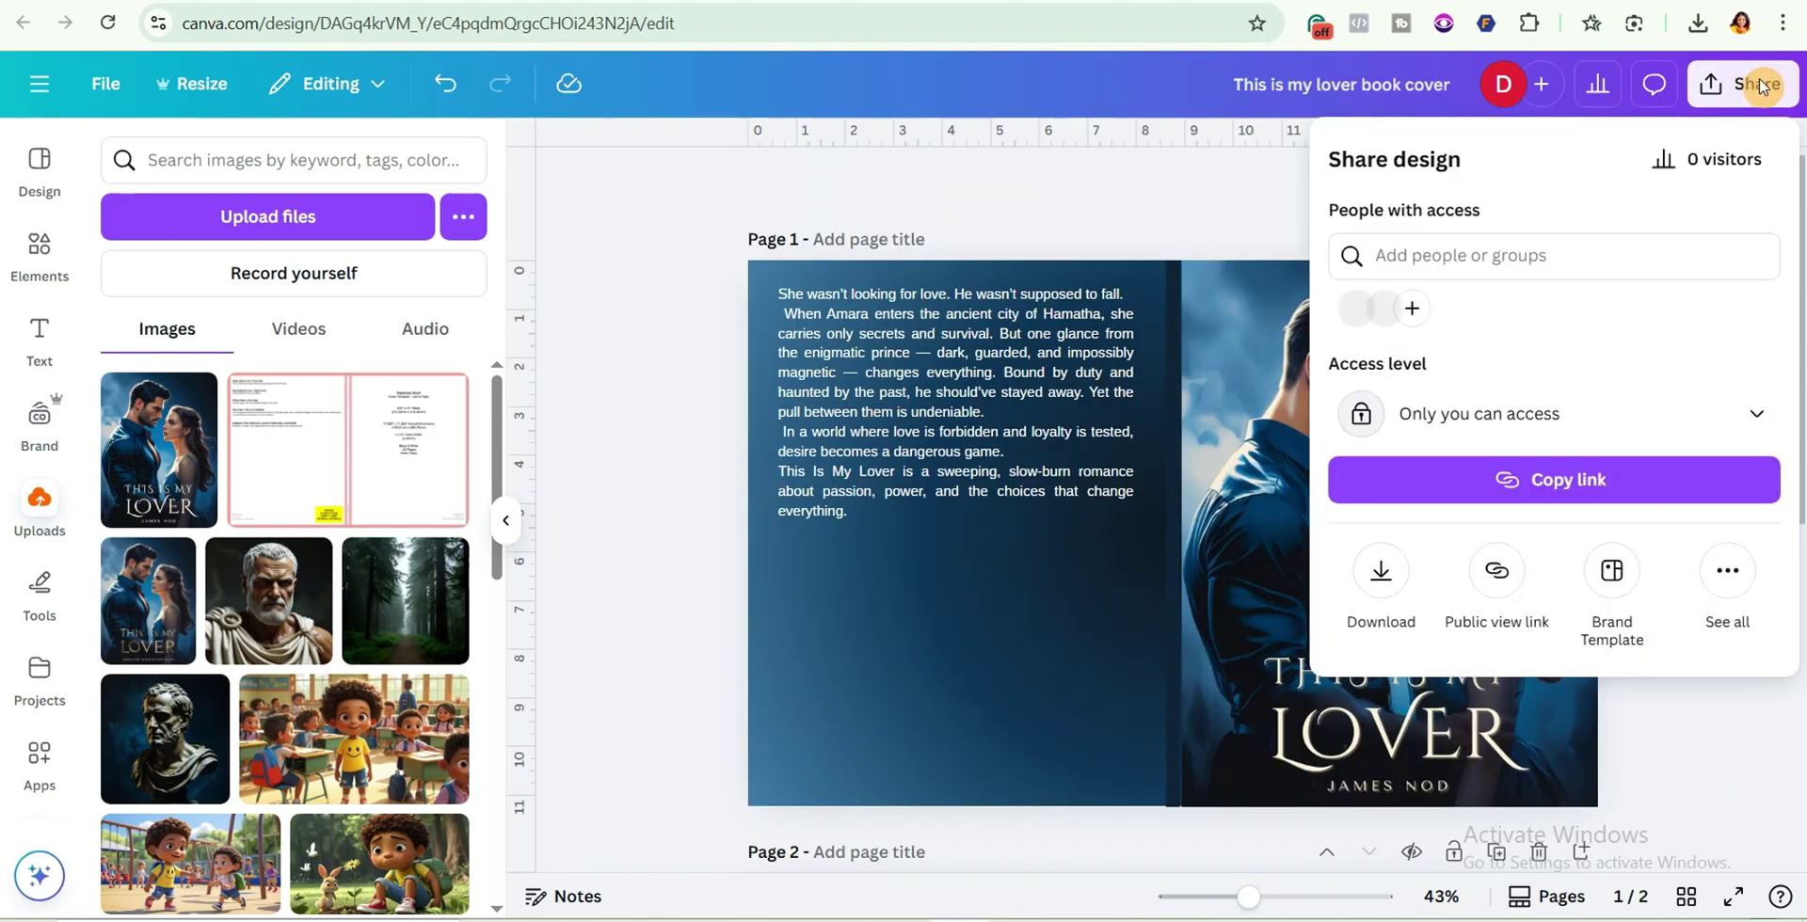
click(1380, 570)
click(1728, 254)
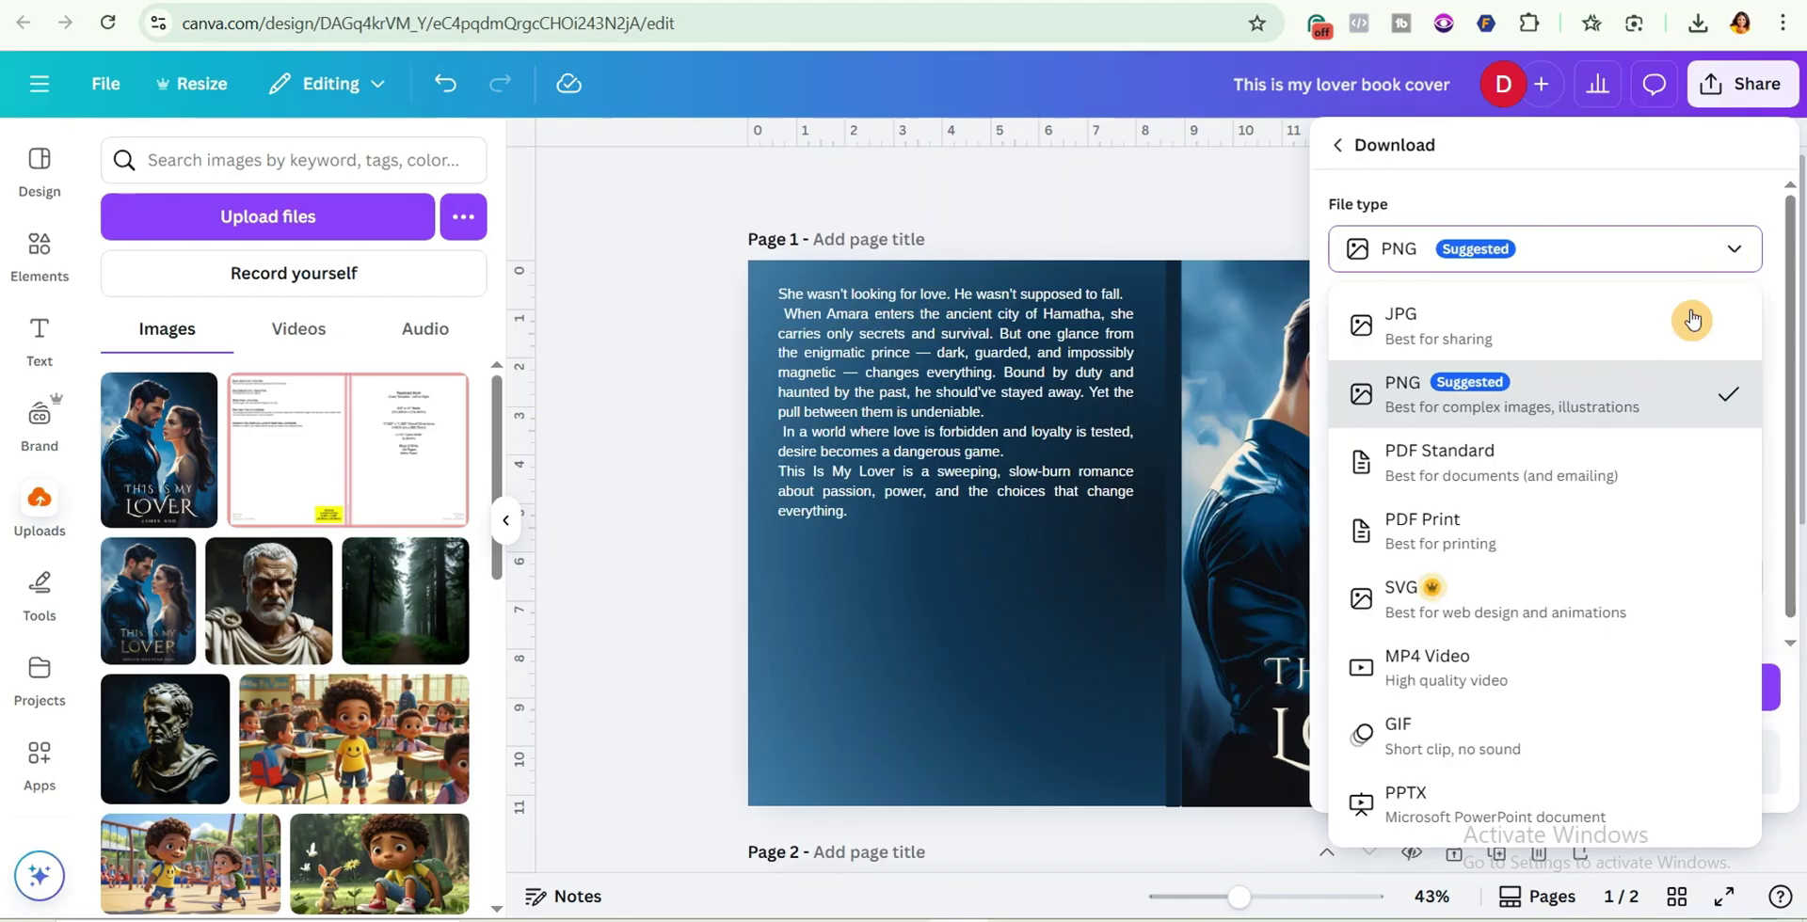
click(1570, 542)
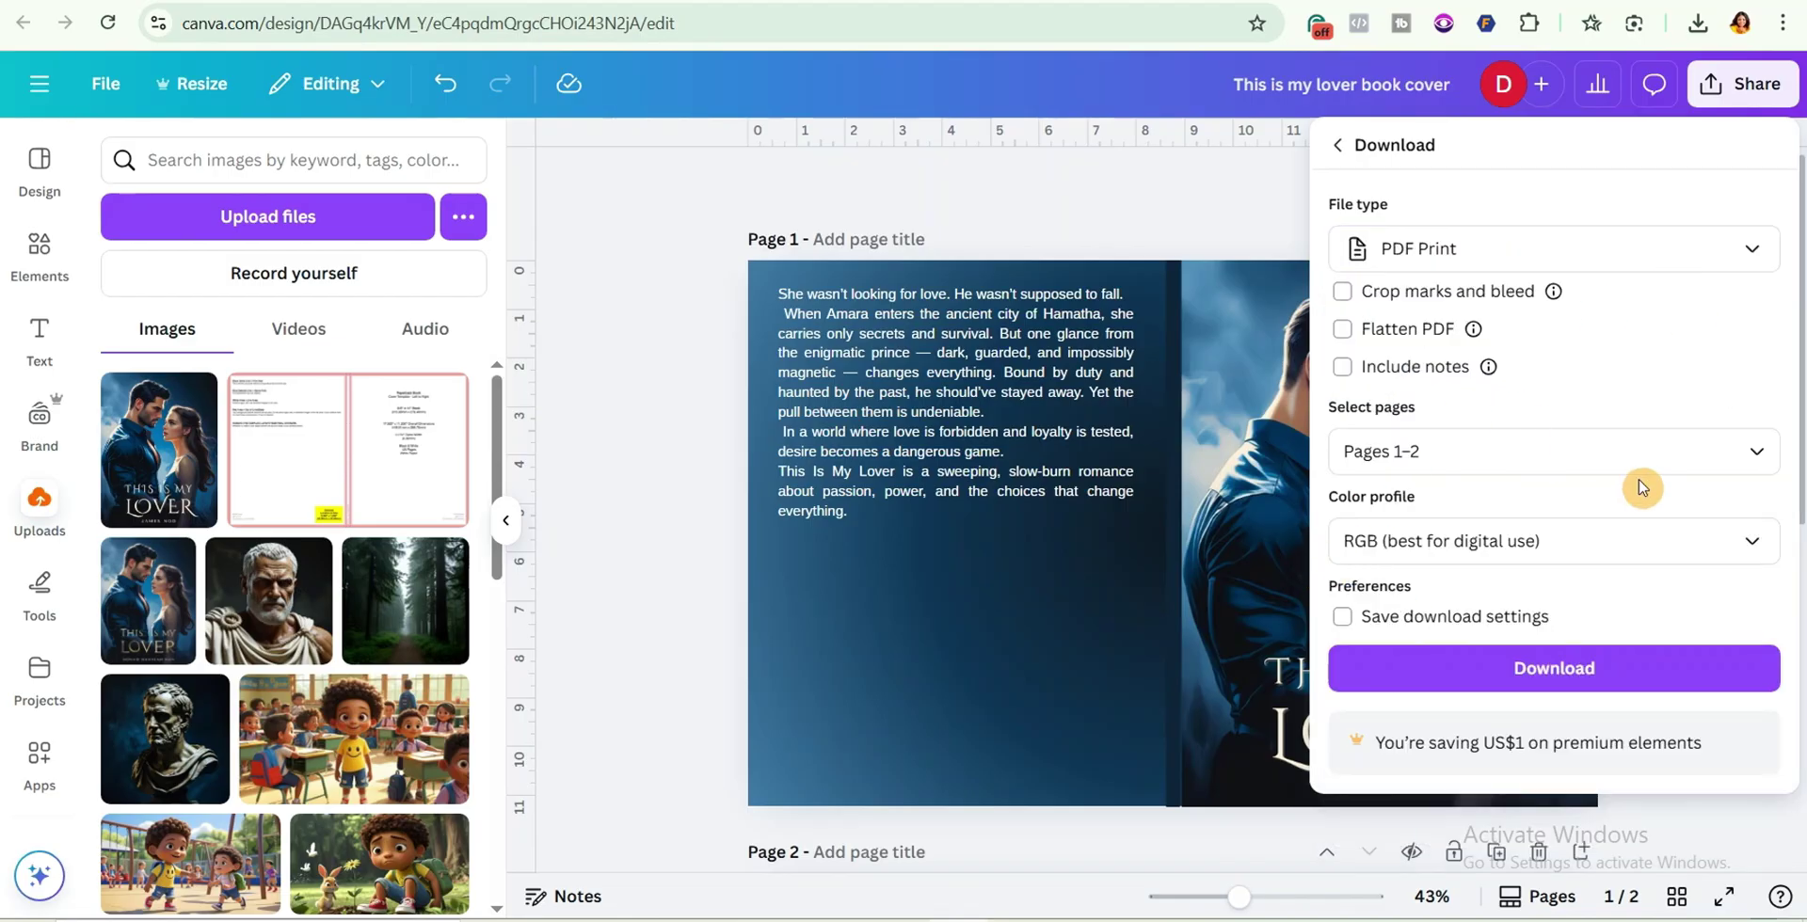
click(1641, 470)
click(1464, 563)
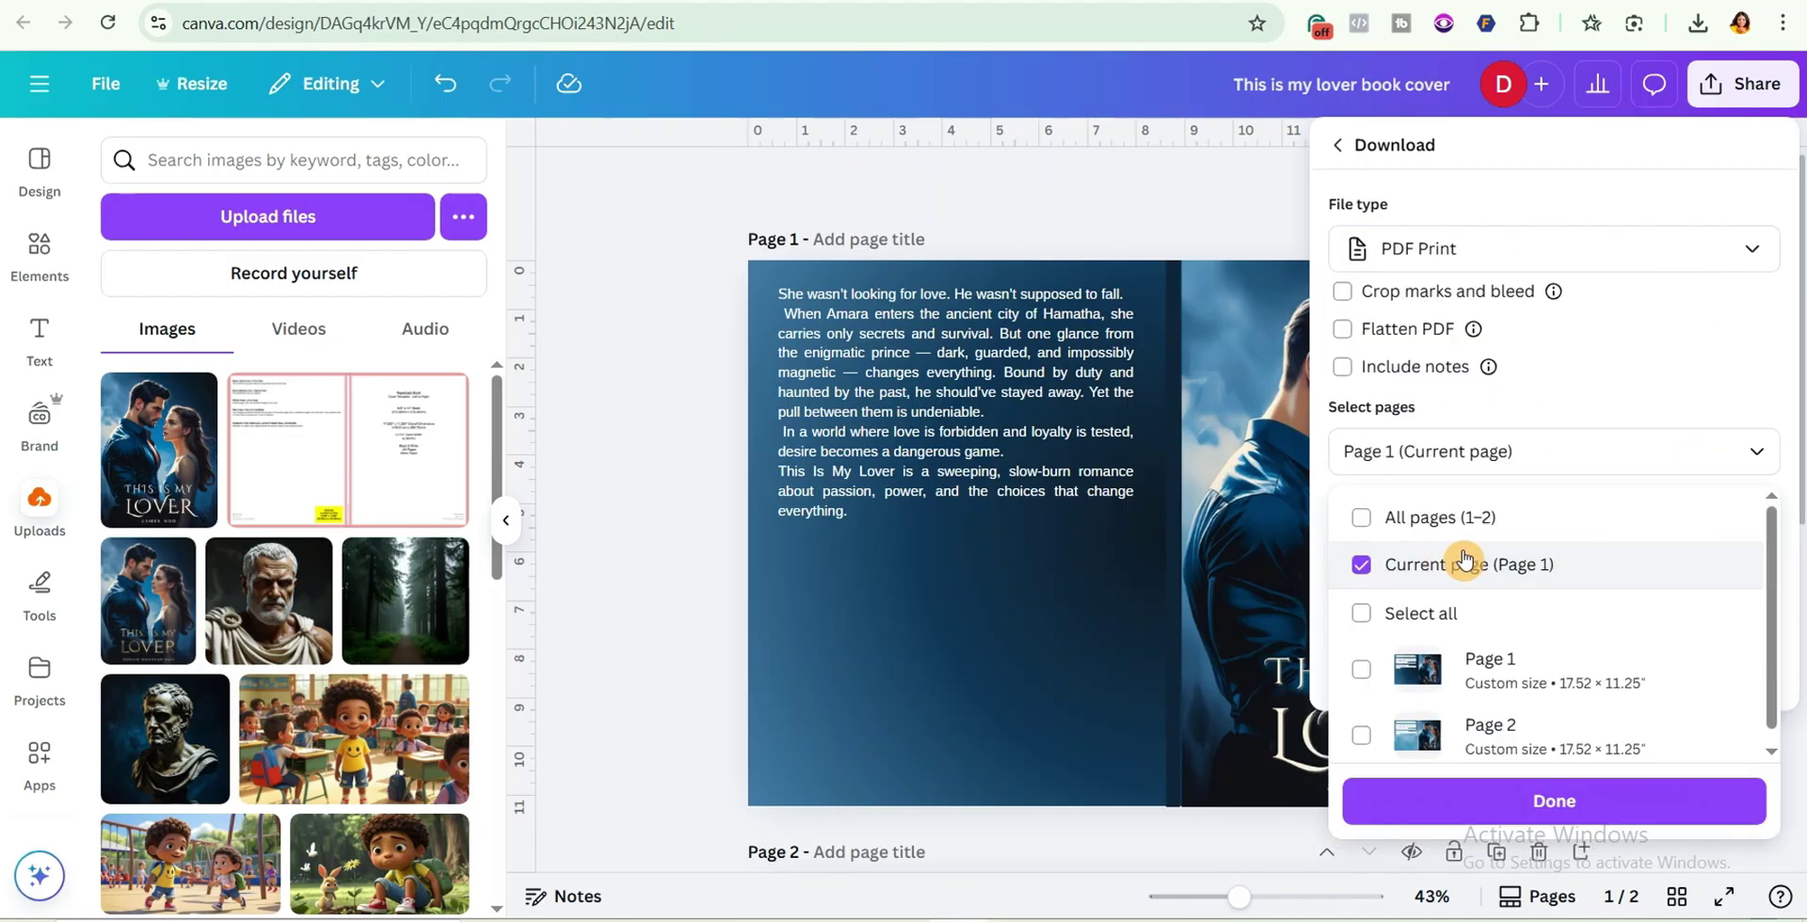
click(1527, 799)
click(1751, 555)
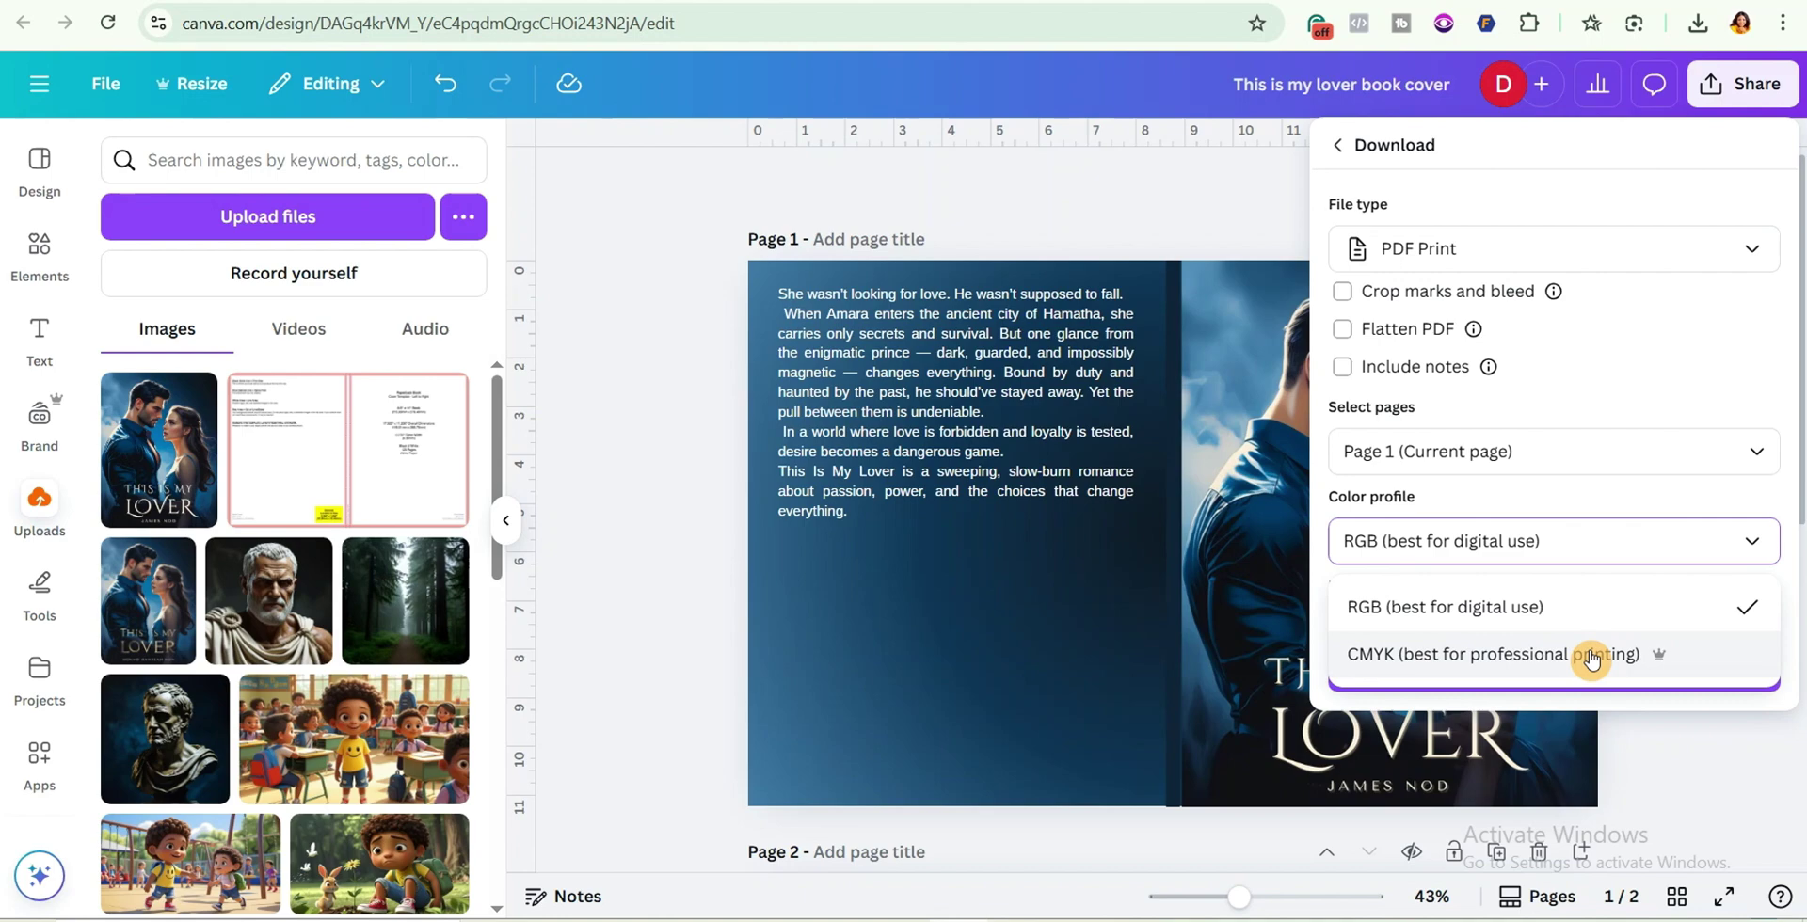
click(1485, 659)
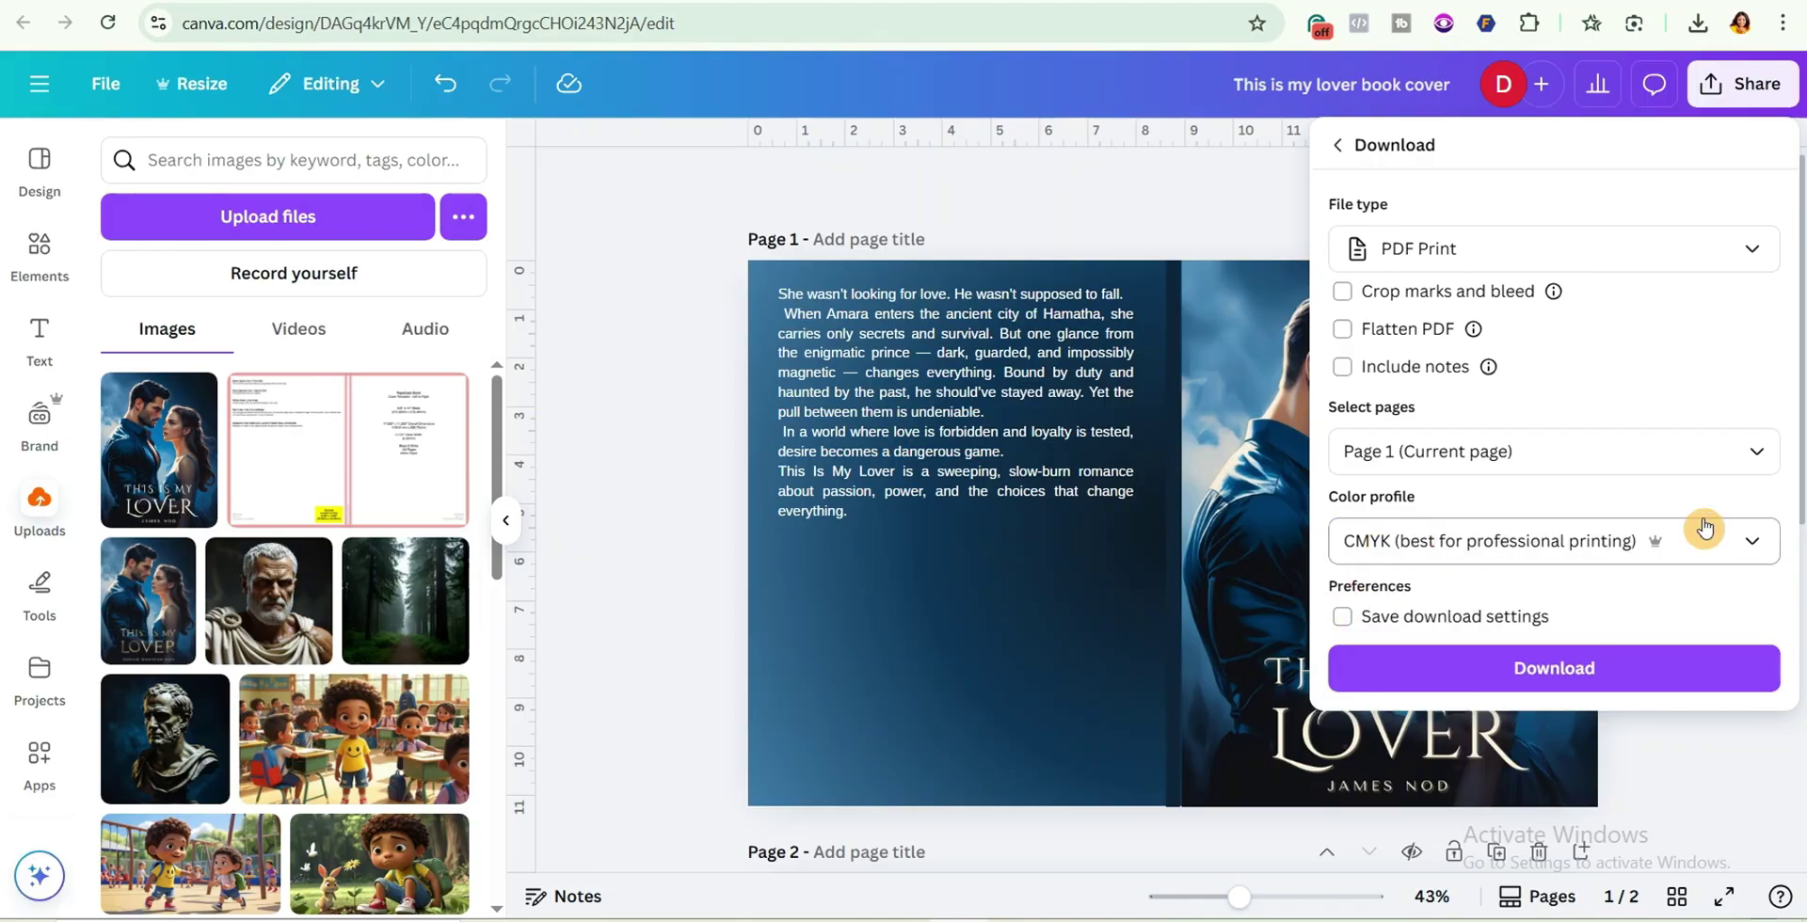
click(1555, 673)
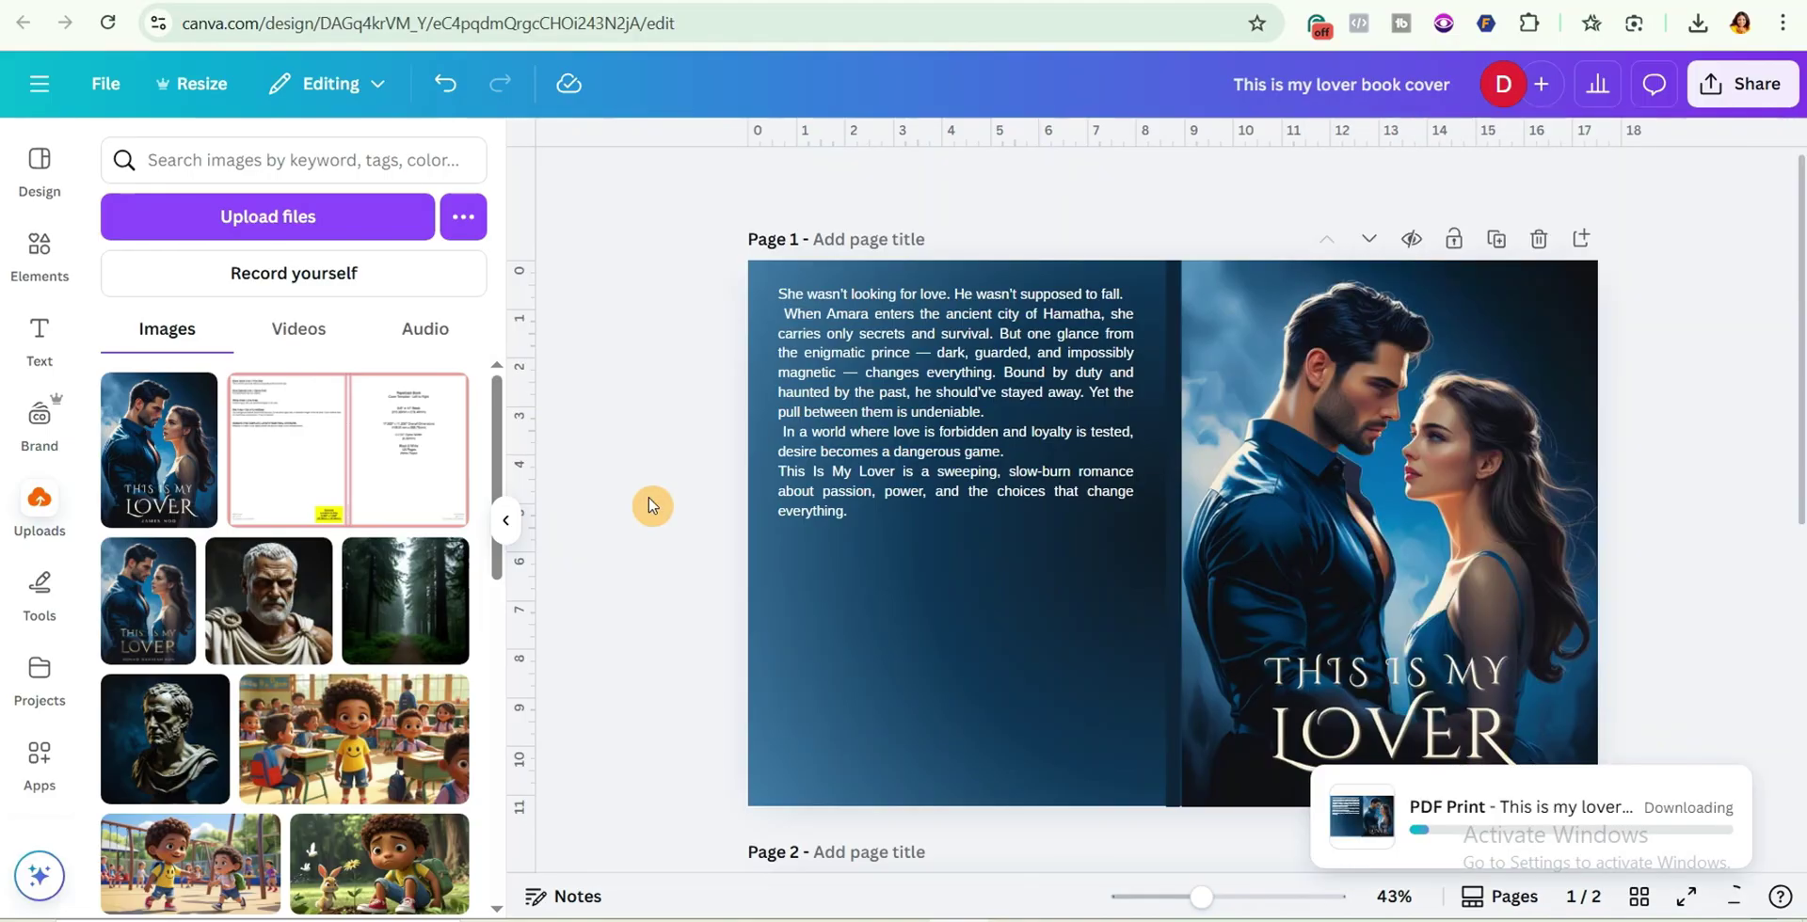